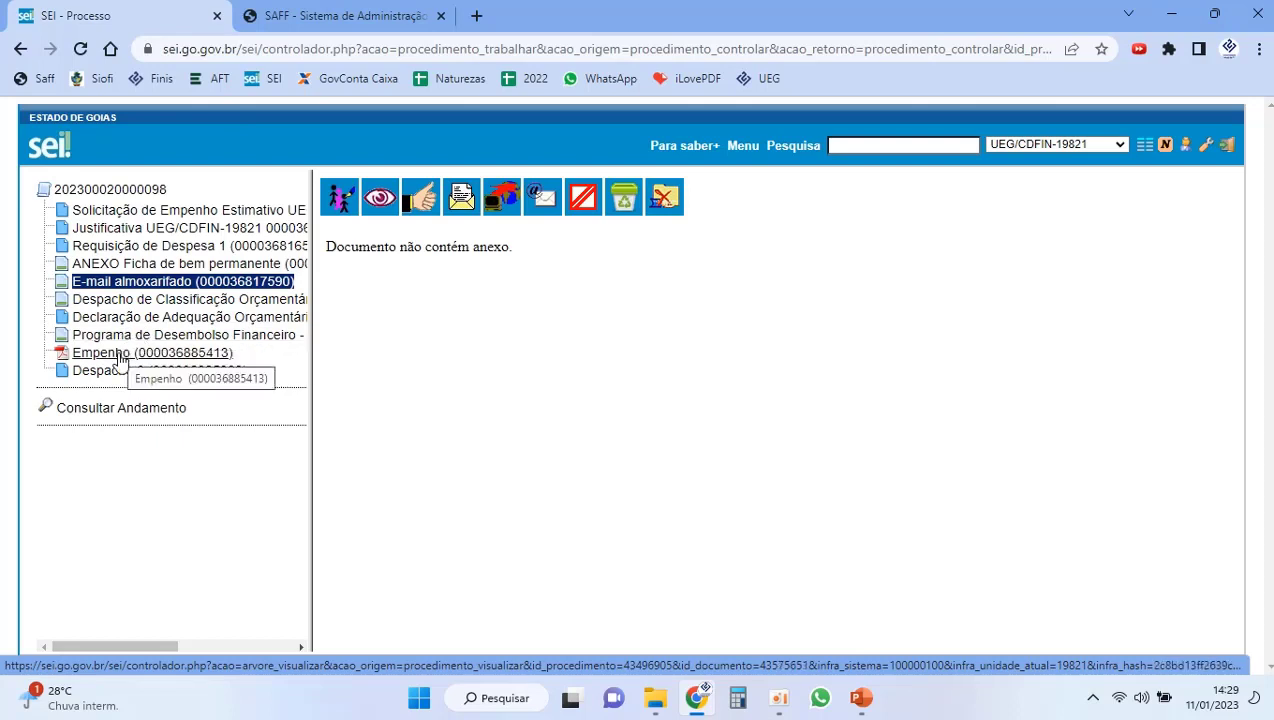
# Step: Read through Despacho 3 in the process tree and view the Exemplo 01 entry in the Empenho PDF
pyautogui.click(114, 375)
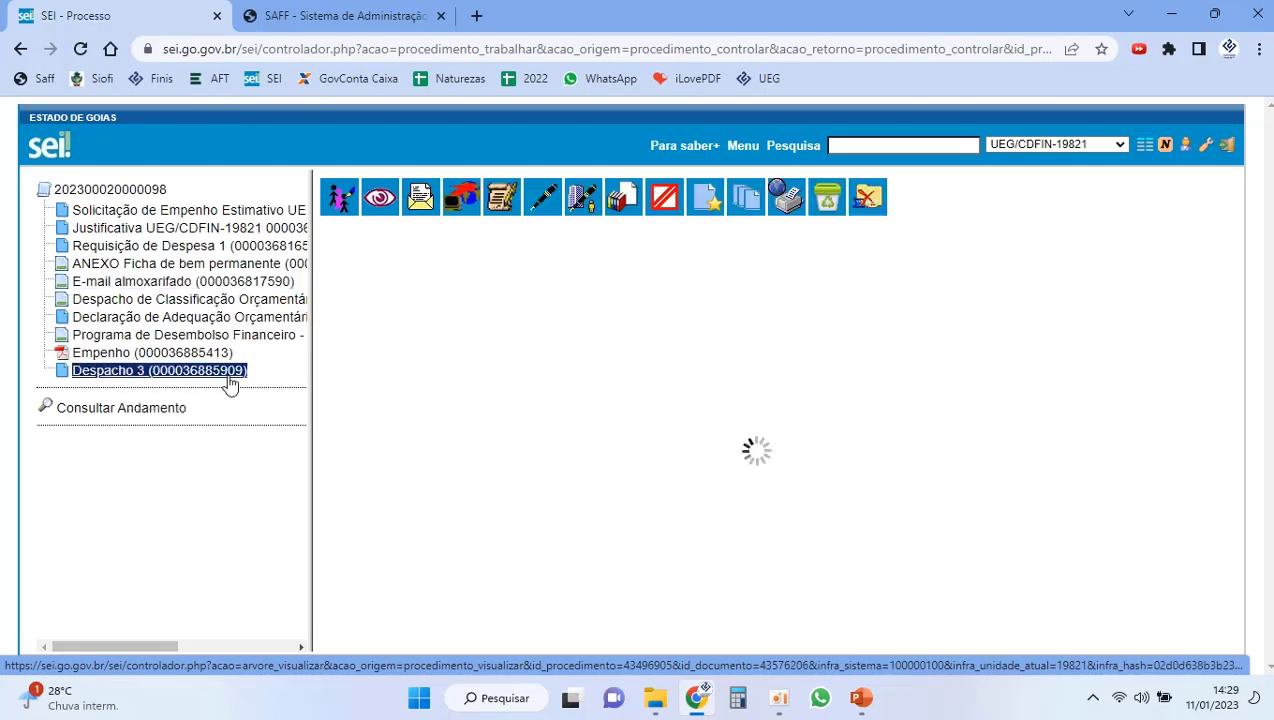
pyautogui.scroll(-3, 628, 458)
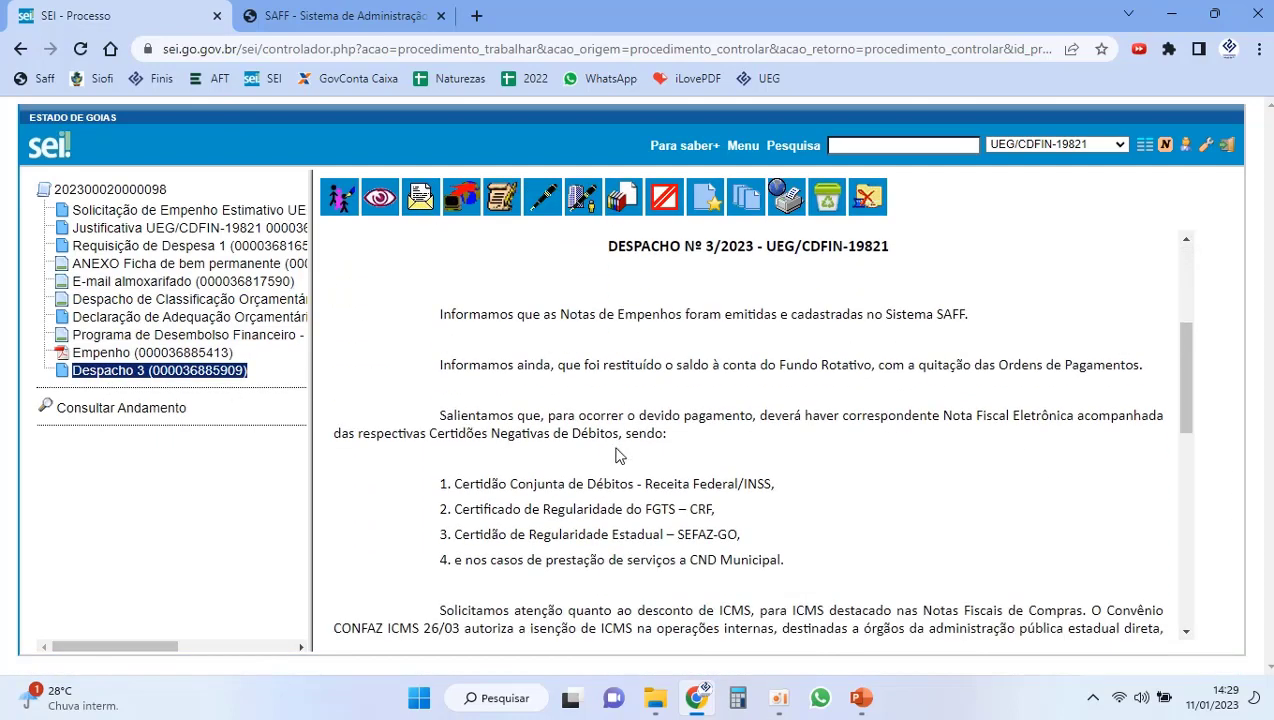
pyautogui.scroll(-7, 610, 438)
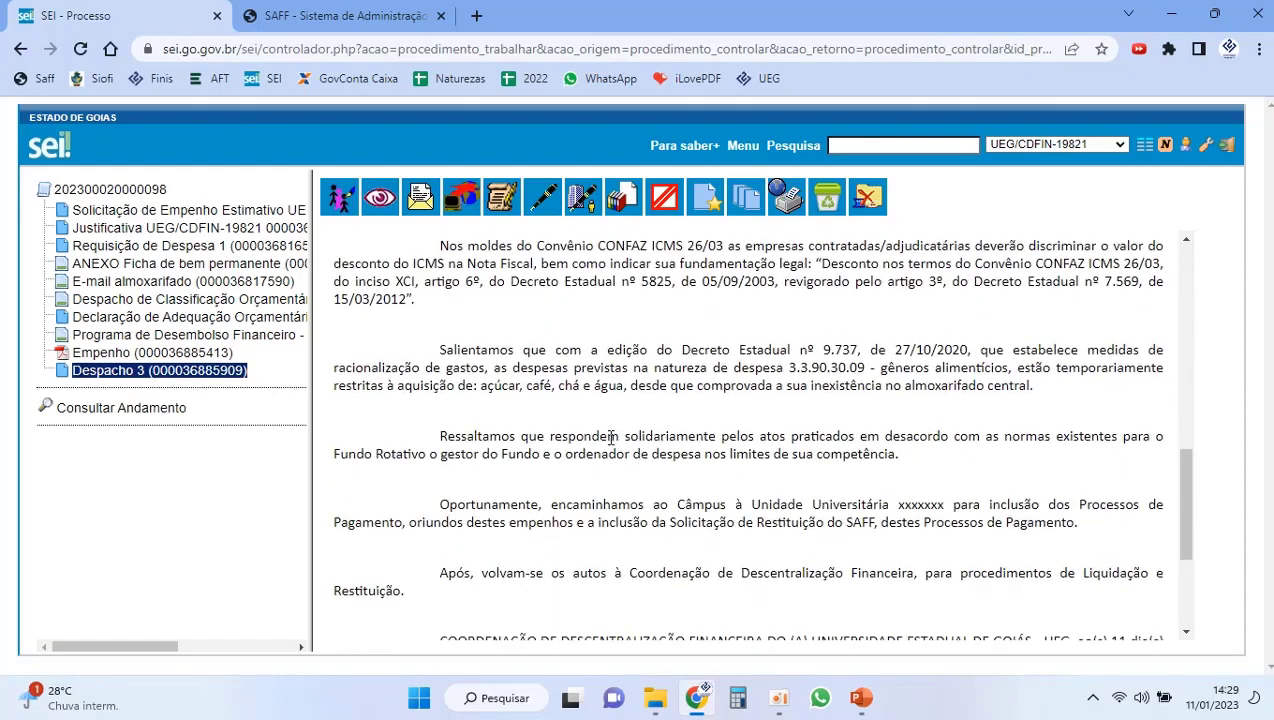
pyautogui.scroll(4, 610, 440)
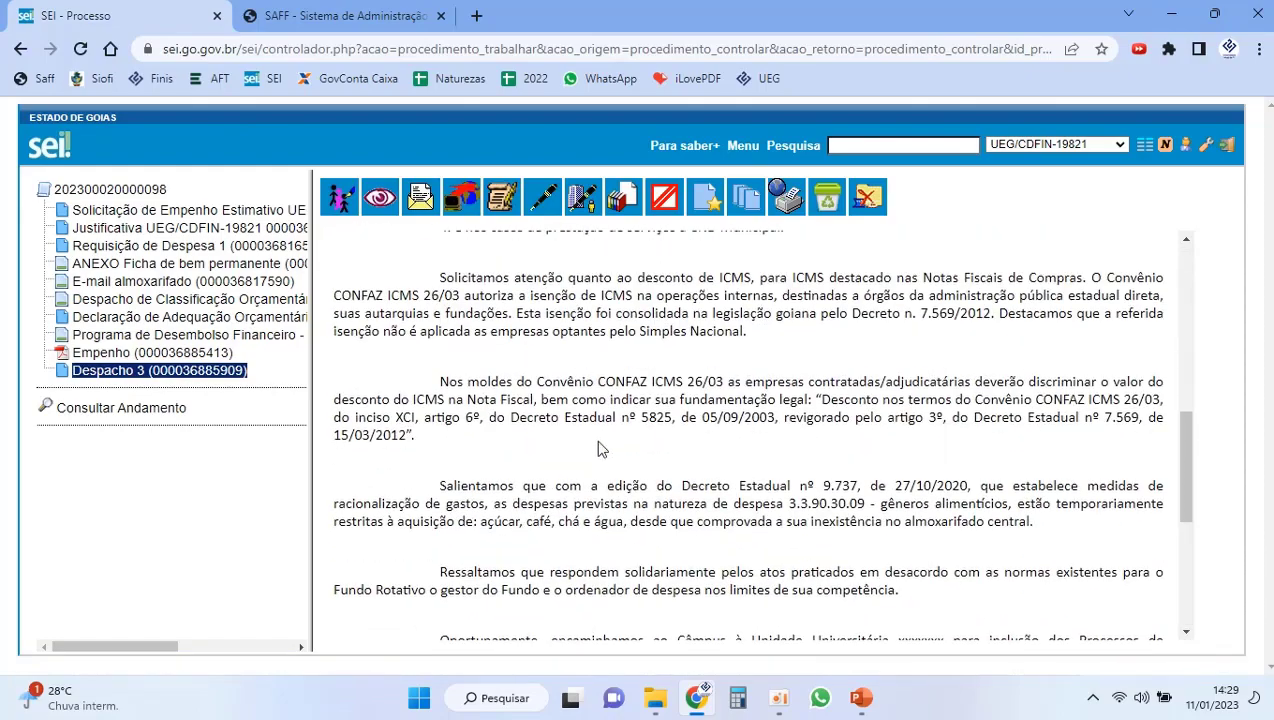
pyautogui.scroll(6, 610, 445)
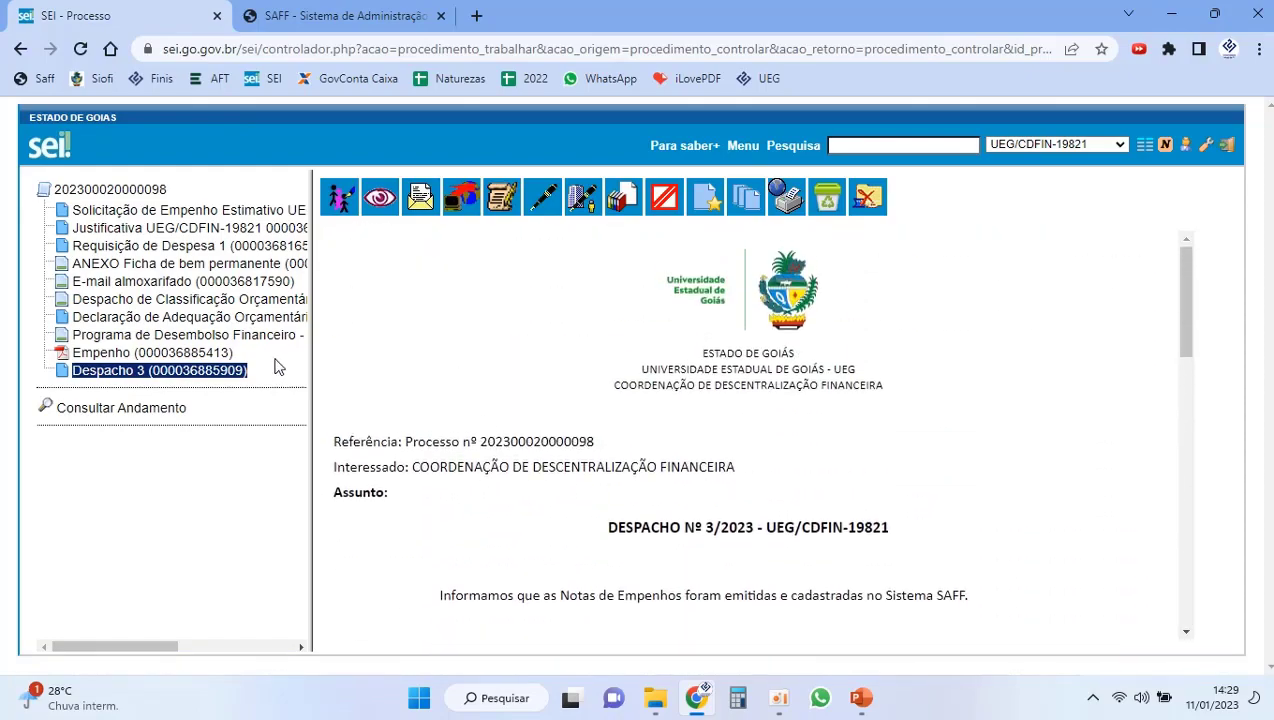
pyautogui.click(115, 353)
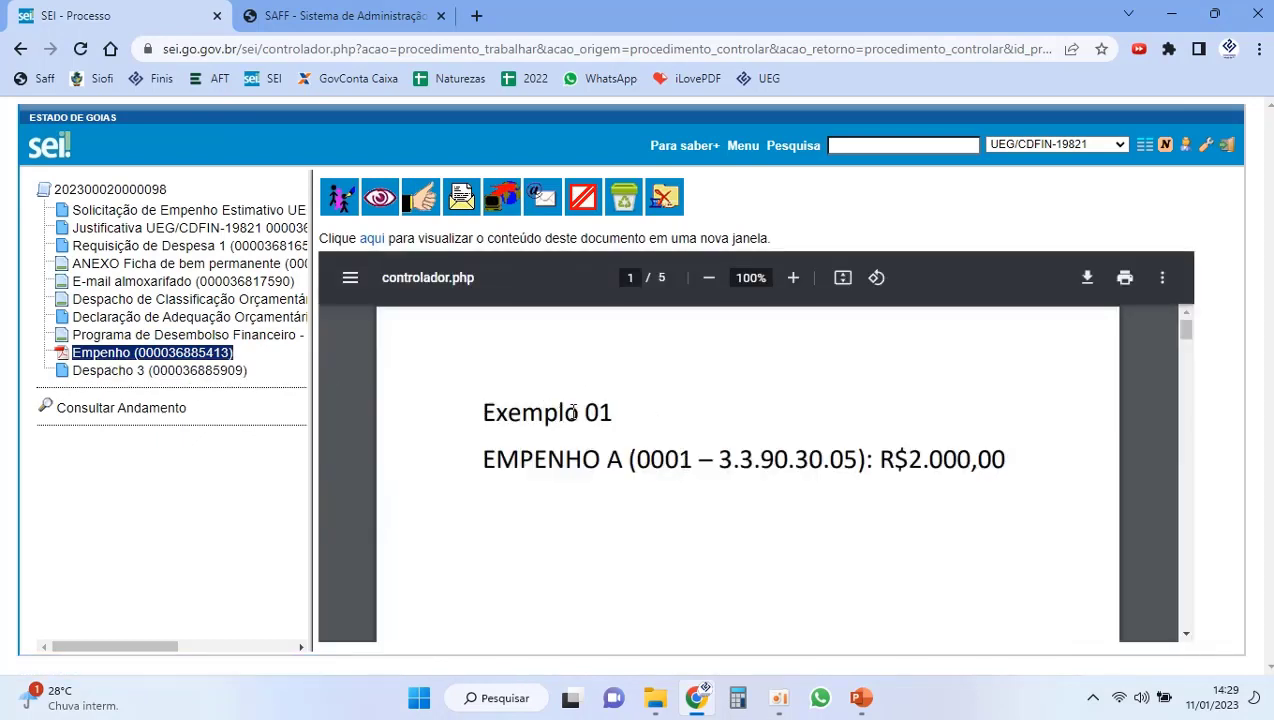
pyautogui.scroll(-2, 563, 407)
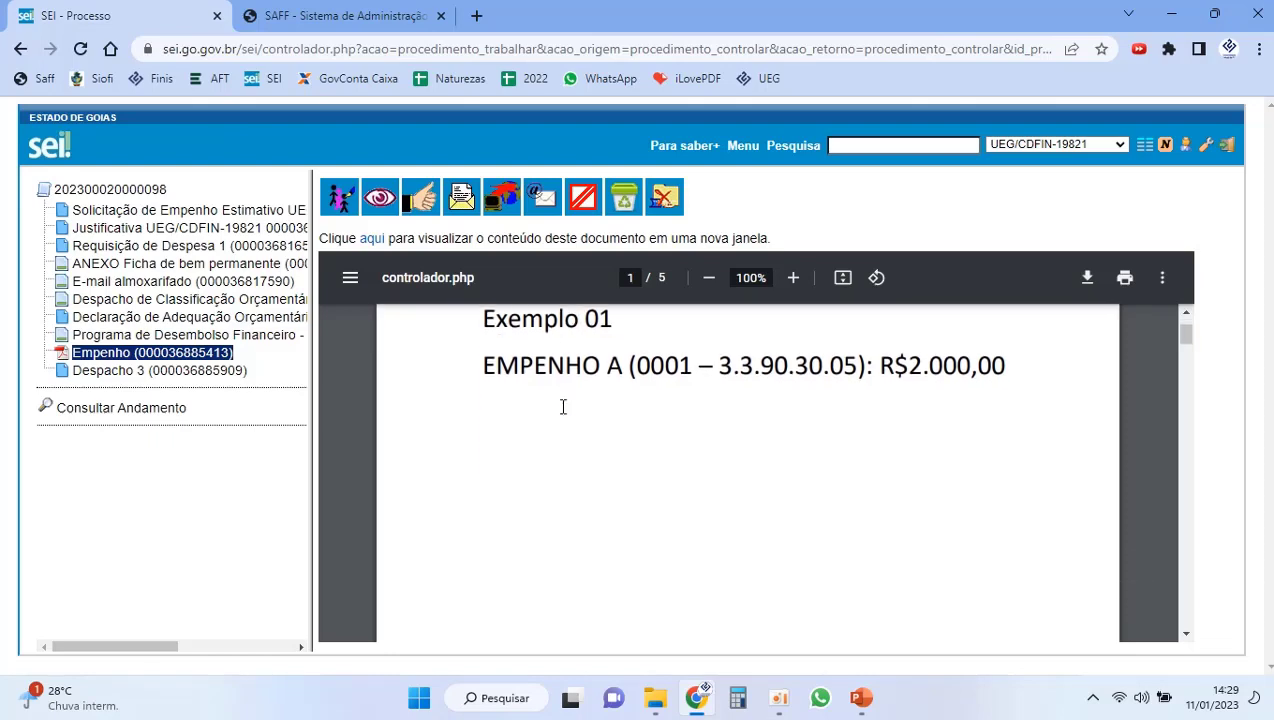
# Step: Switch to the Remanejamento presentation in PowerPoint and review the reallocation examples, ending on the Exemplo 01 slide
pyautogui.click(861, 697)
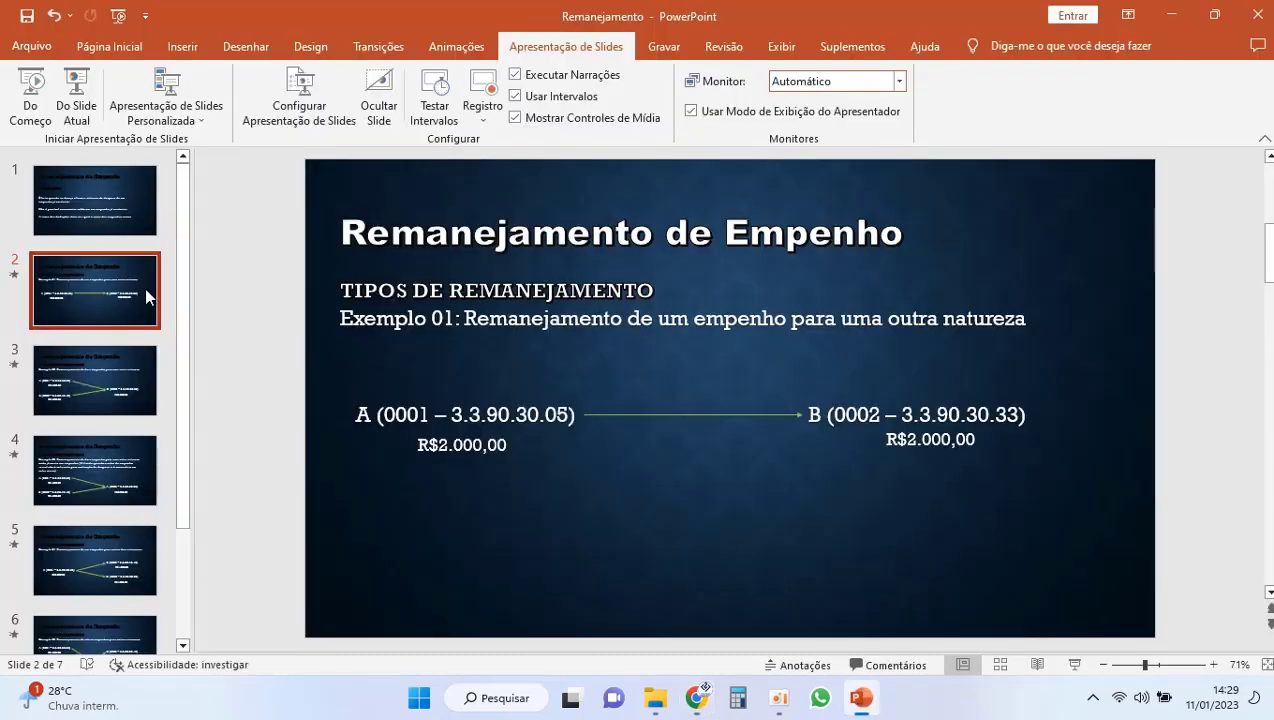
pyautogui.click(125, 364)
pyautogui.click(130, 461)
pyautogui.click(100, 555)
pyautogui.click(103, 630)
pyautogui.scroll(1, 99, 284)
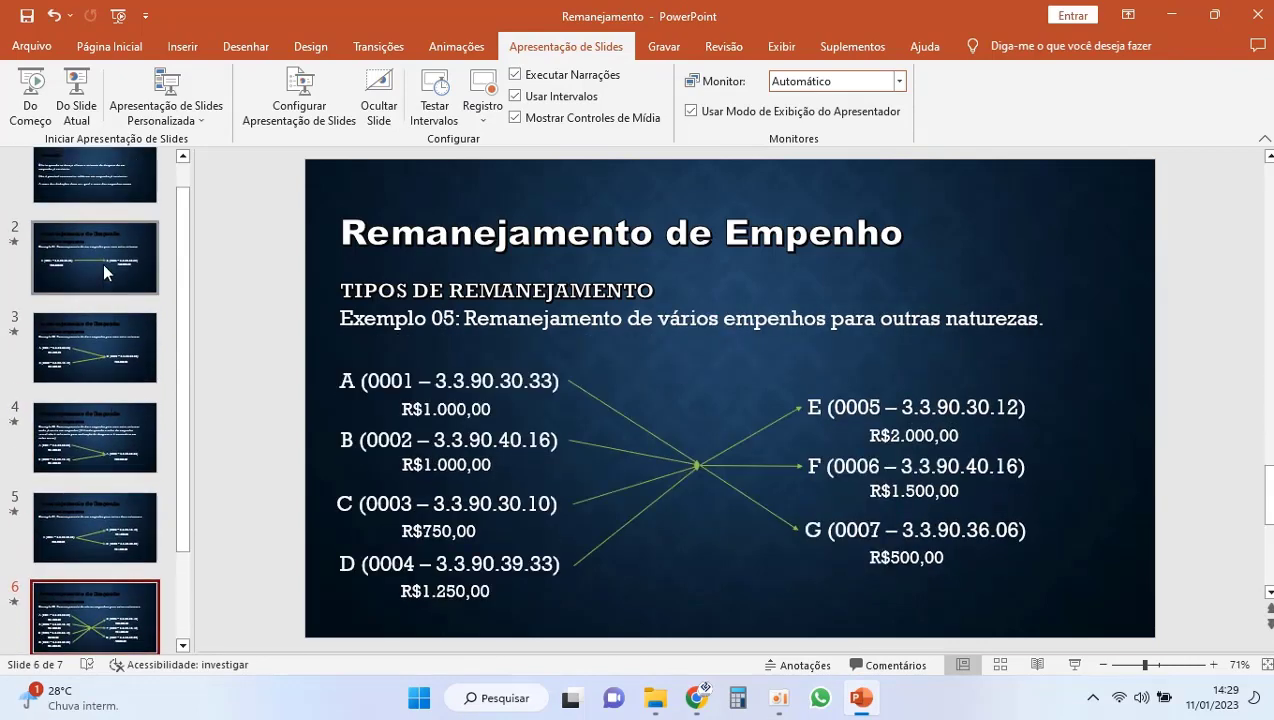
pyautogui.click(103, 263)
pyautogui.scroll(2, 428, 370)
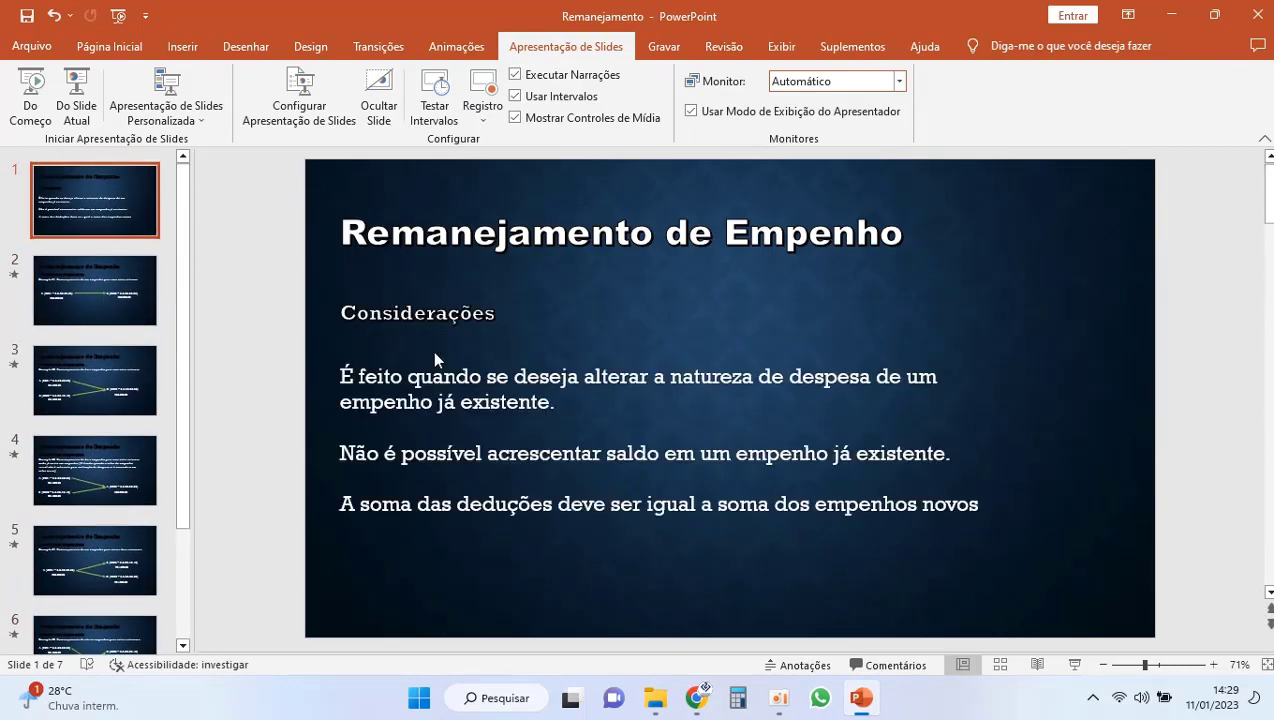
pyautogui.click(86, 298)
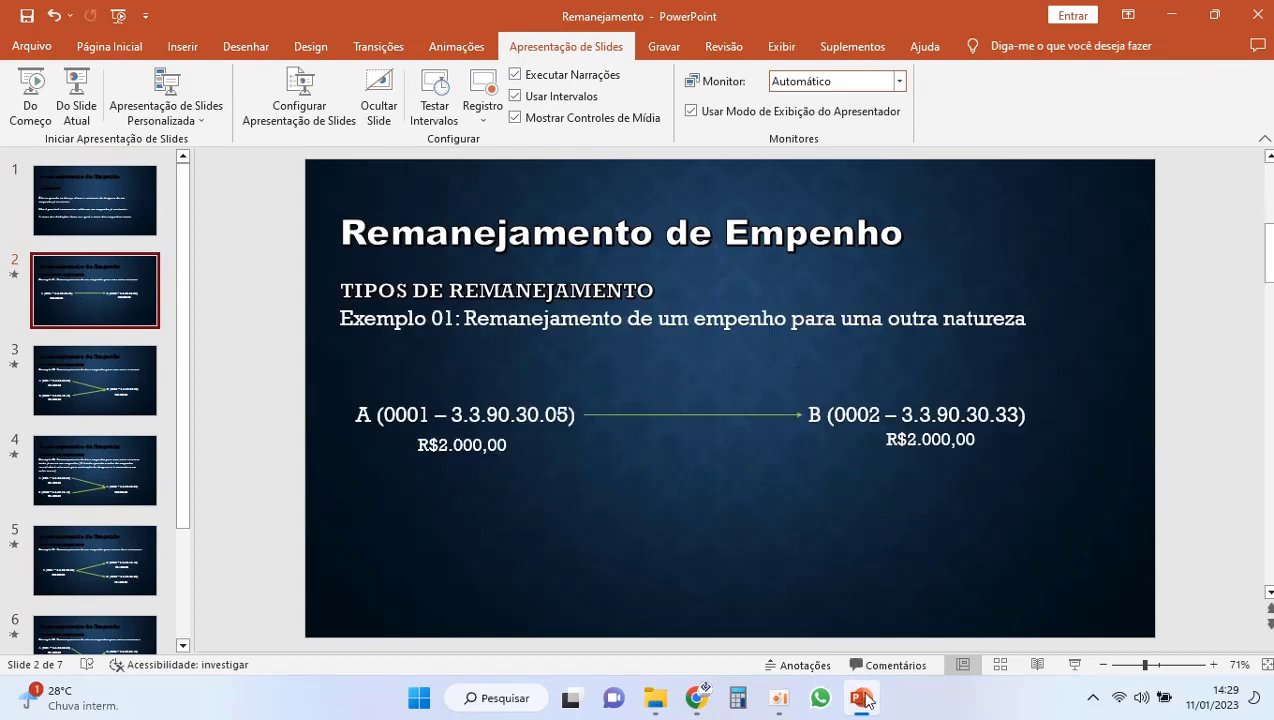
# Step: Compare Empenho A's expense nature and amount in the PDF with empenho B on the Exemplo 01 slide
pyautogui.click(862, 698)
pyautogui.moveTo(723, 360); pyautogui.dragTo(996, 362)
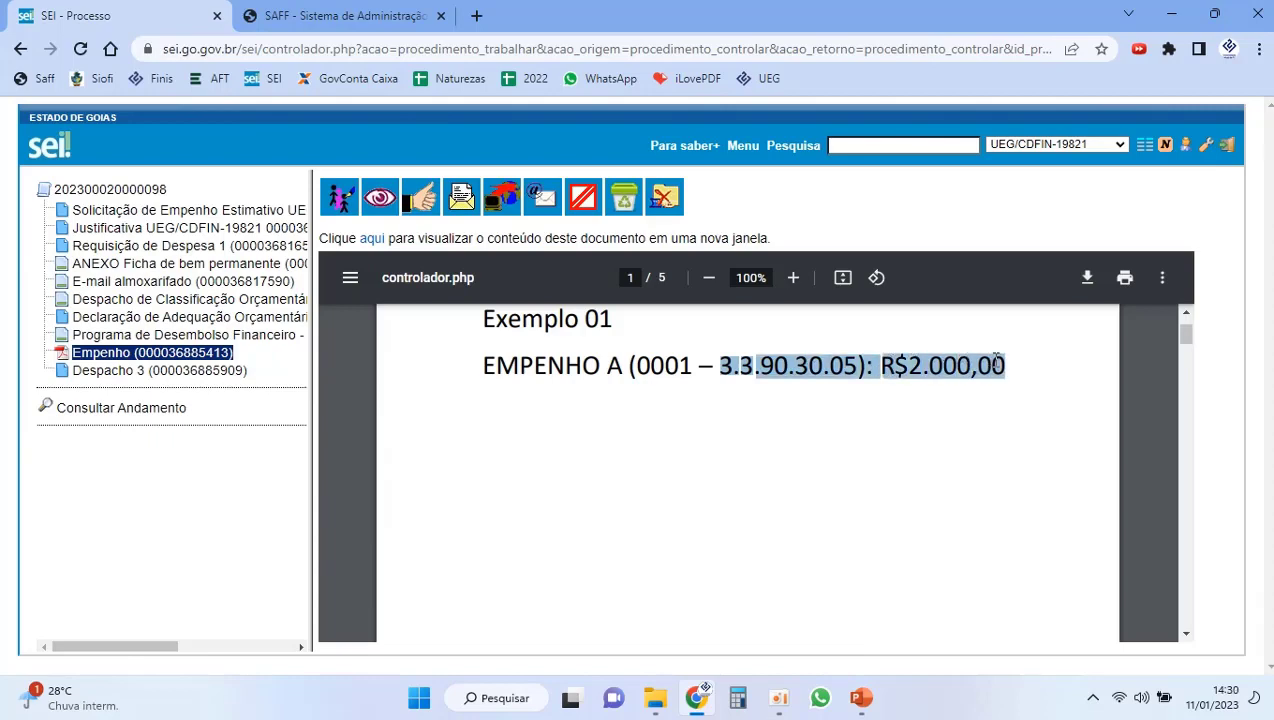
pyautogui.click(862, 698)
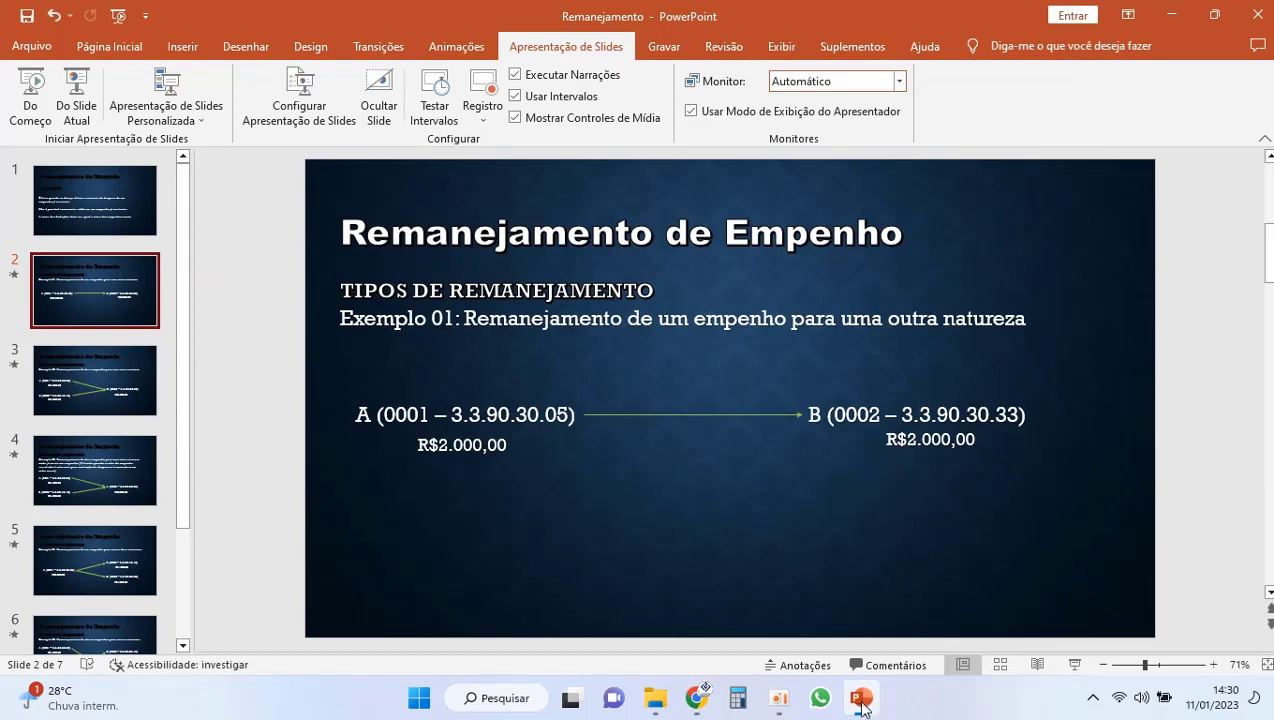
pyautogui.click(812, 412)
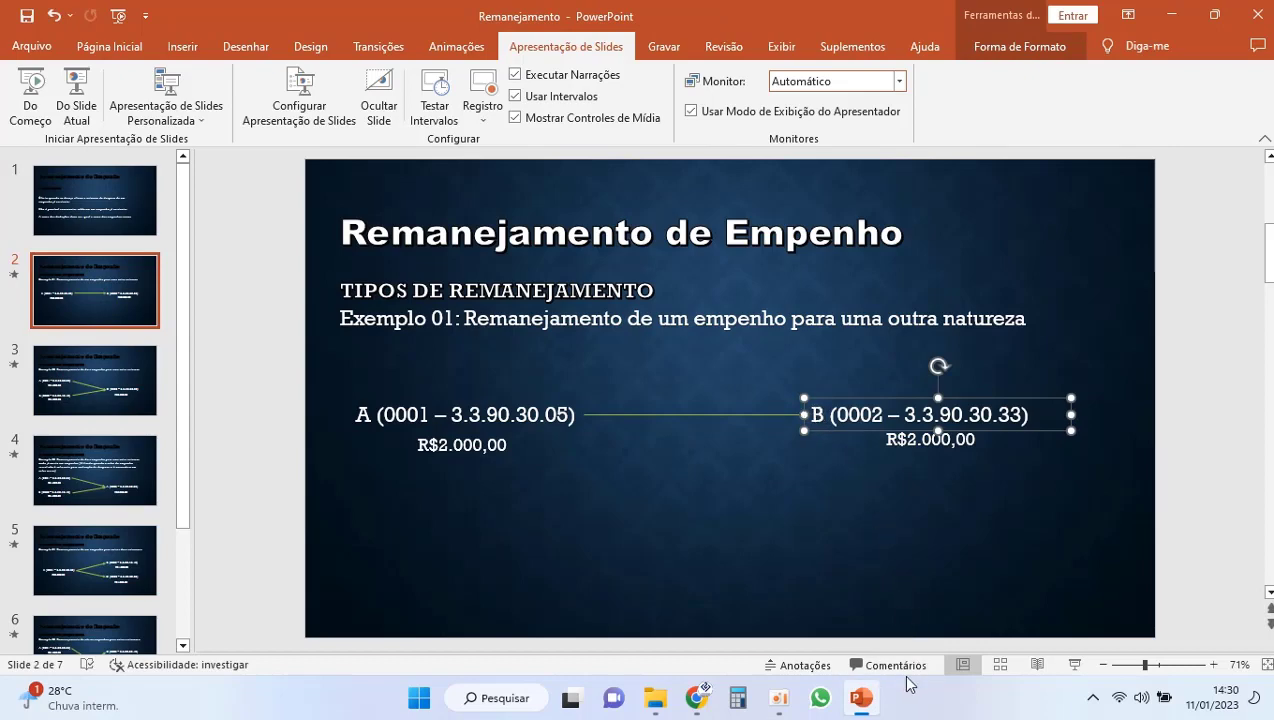
pyautogui.click(861, 697)
# Step: Switch to SAFF and open the Solicitação de Empenho Estimativo report for entering expense natures
pyautogui.click(349, 12)
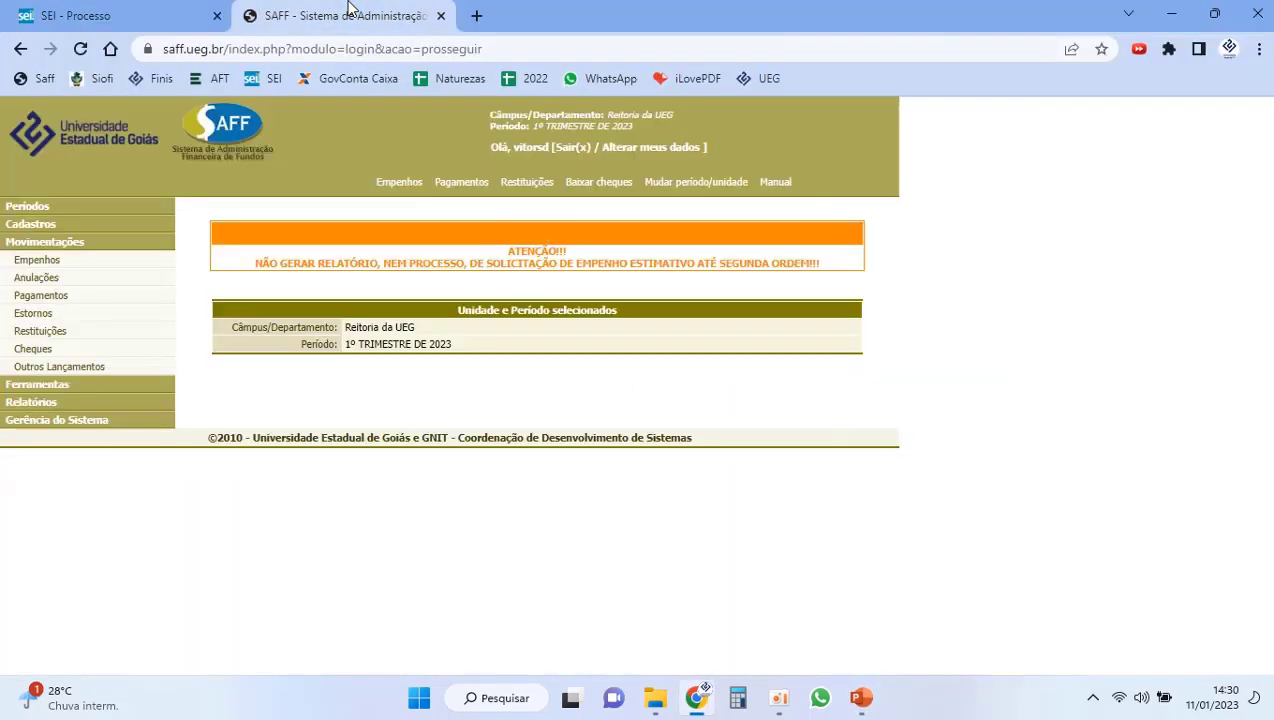
pyautogui.click(62, 404)
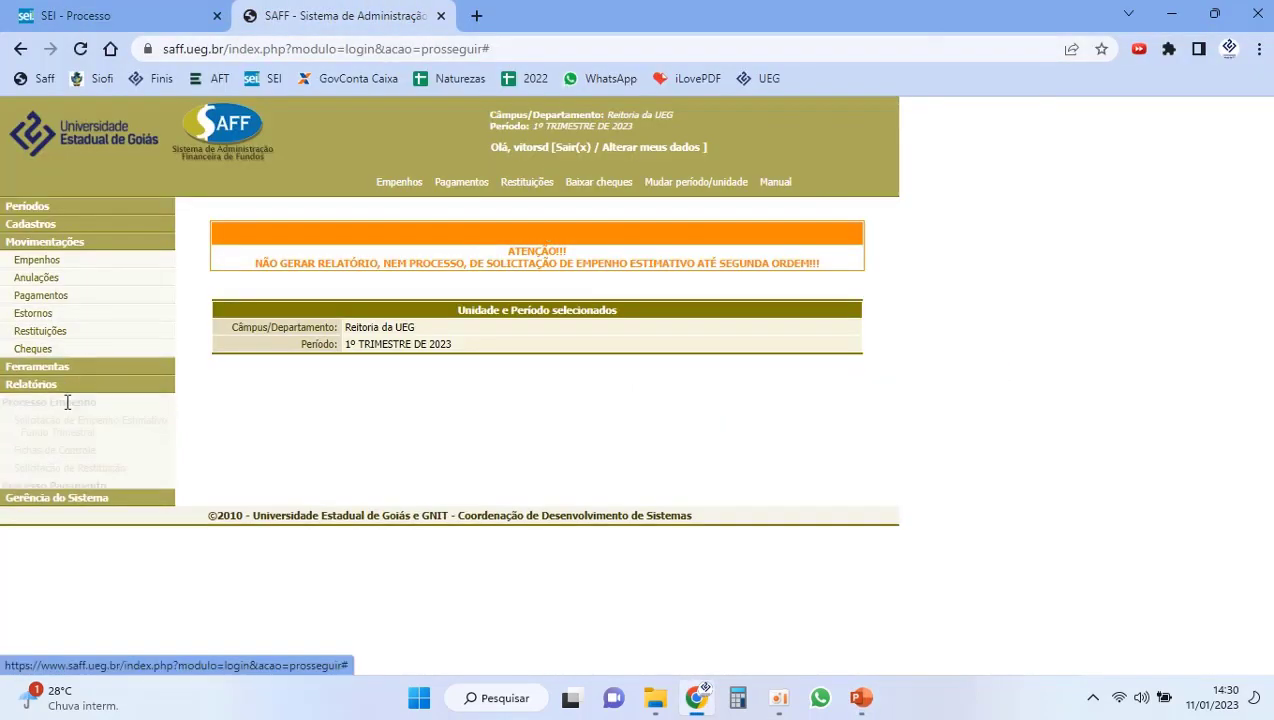
pyautogui.click(72, 319)
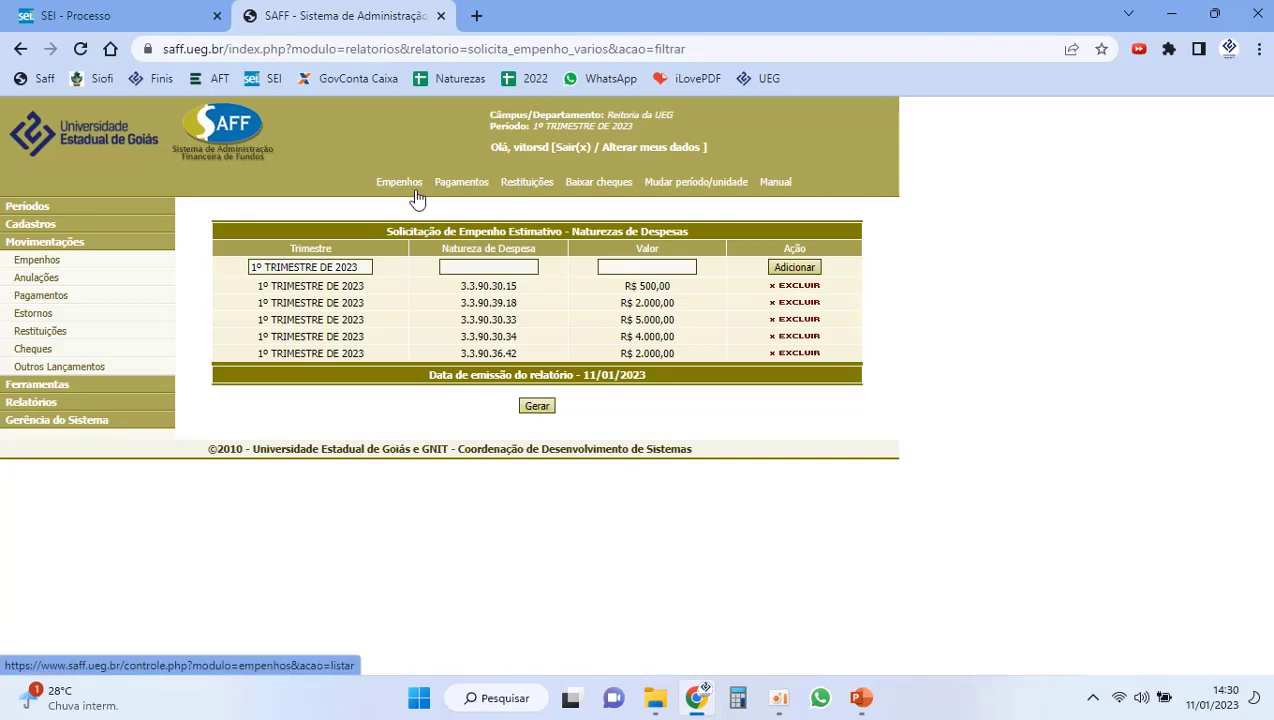
# Step: Delete all existing expense nature entries from the Solicitação de Empenho Estimativo and confirm each exclusion
pyautogui.click(806, 288)
pyautogui.press('Return')
pyautogui.click(808, 300)
pyautogui.press('Return')
pyautogui.click(801, 300)
pyautogui.press('Return')
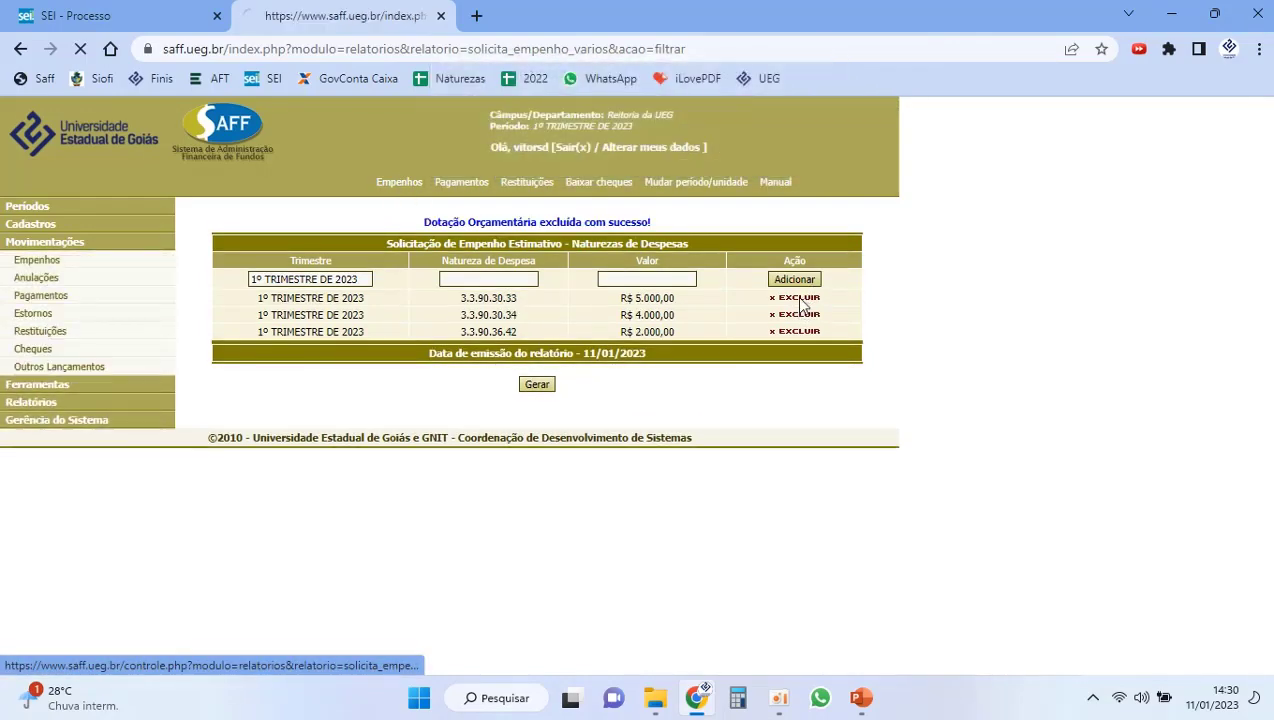
pyautogui.click(798, 298)
pyautogui.press('Return')
pyautogui.click(798, 298)
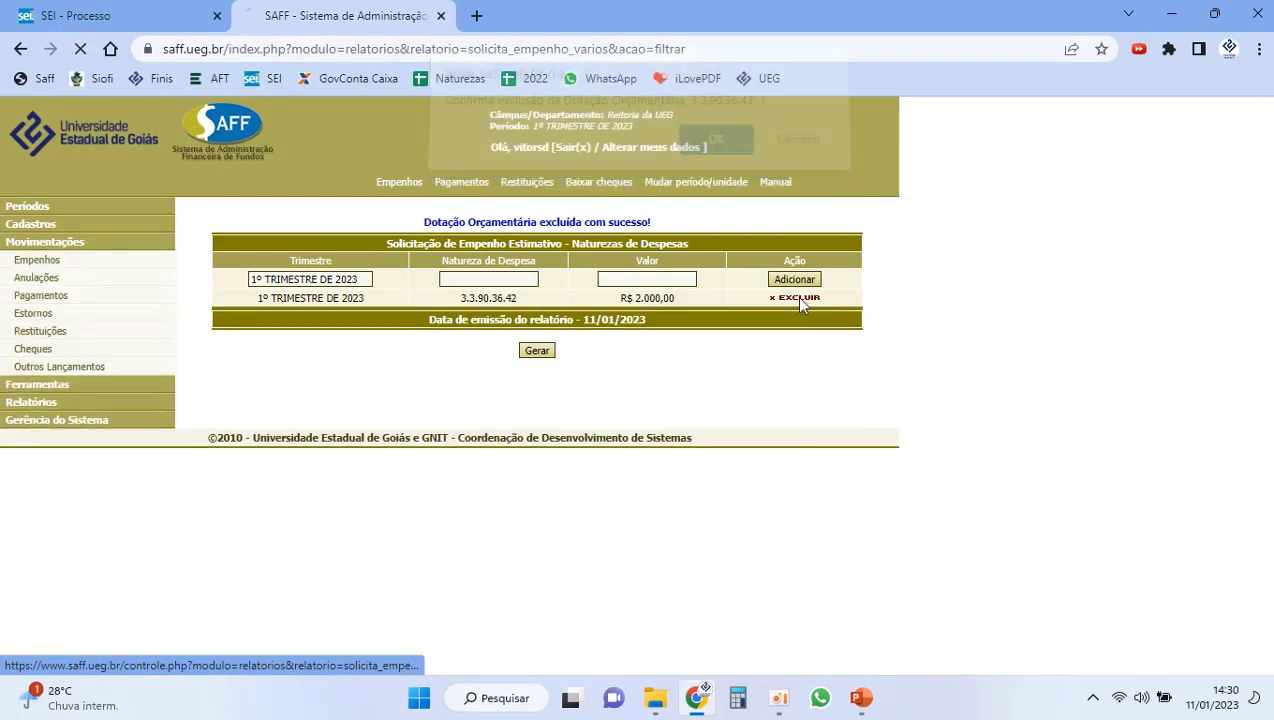
pyautogui.press('Return')
# Step: Add expense nature 3.3.90.30.33 with a value of R$ 2.000,00 for 1º TRIMESTRE DE 2023, matching the Exemplo 01 slide
pyautogui.click(520, 280)
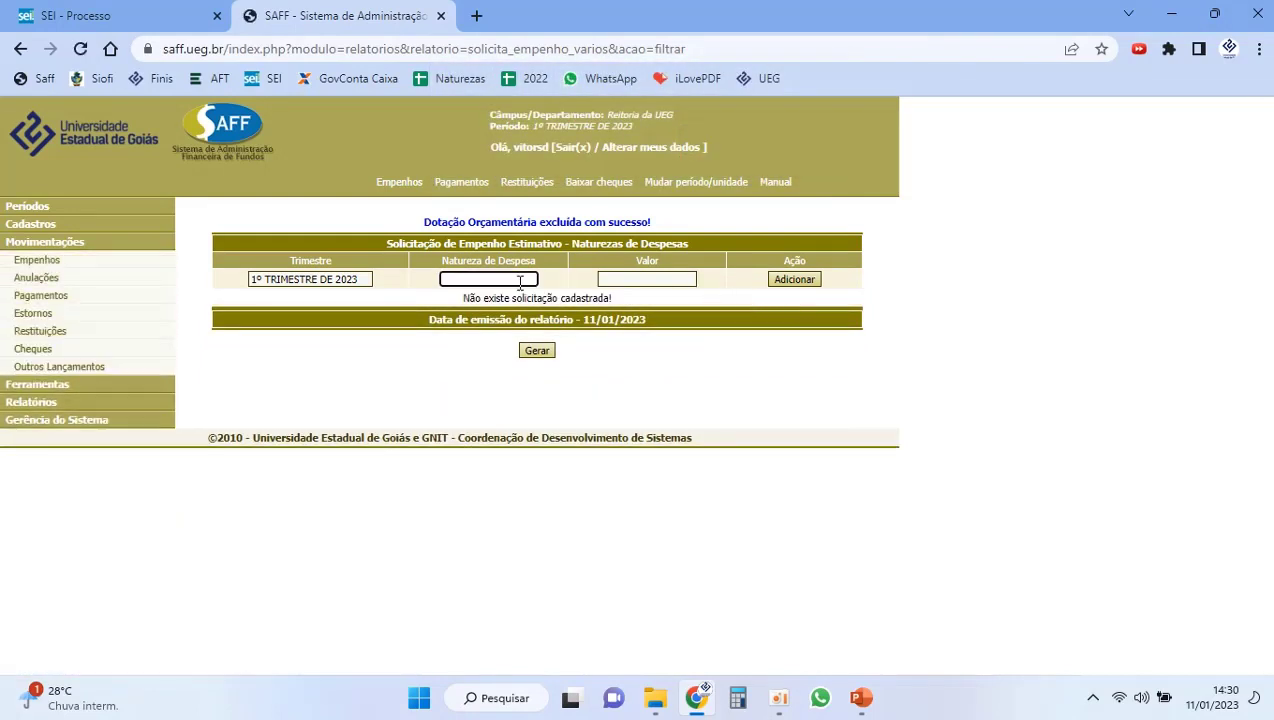
pyautogui.click(862, 697)
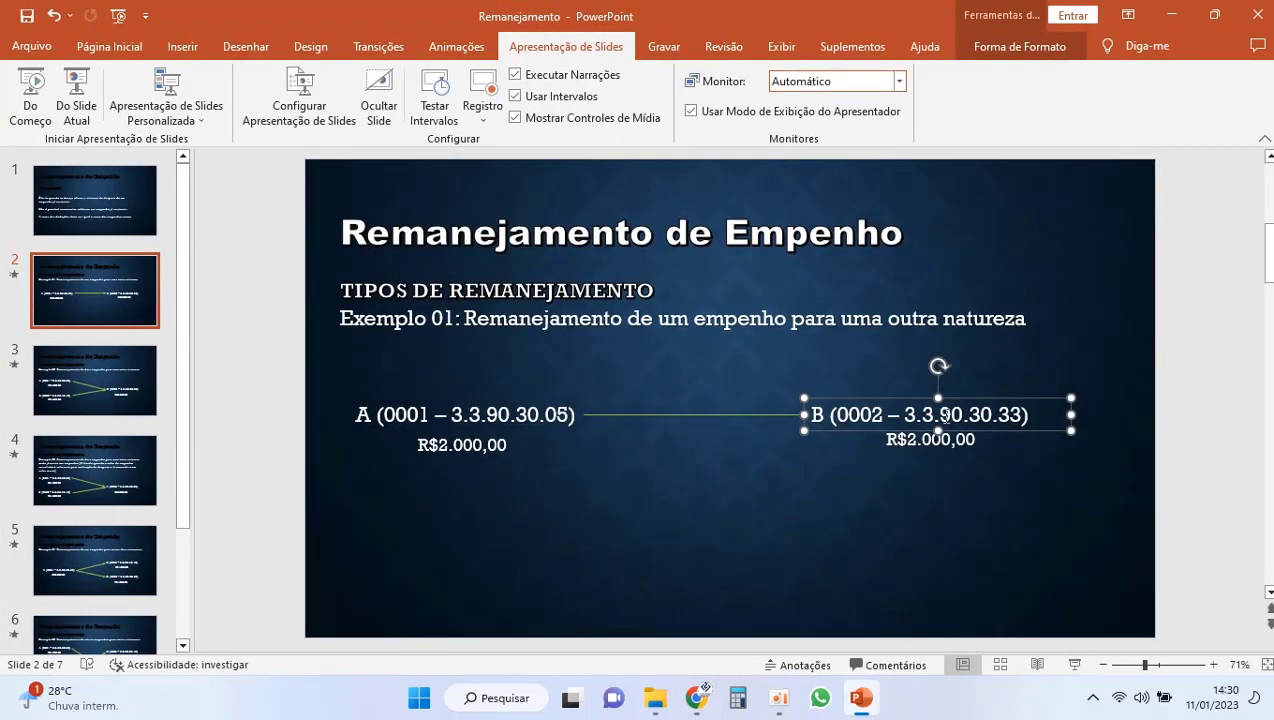
pyautogui.click(862, 697)
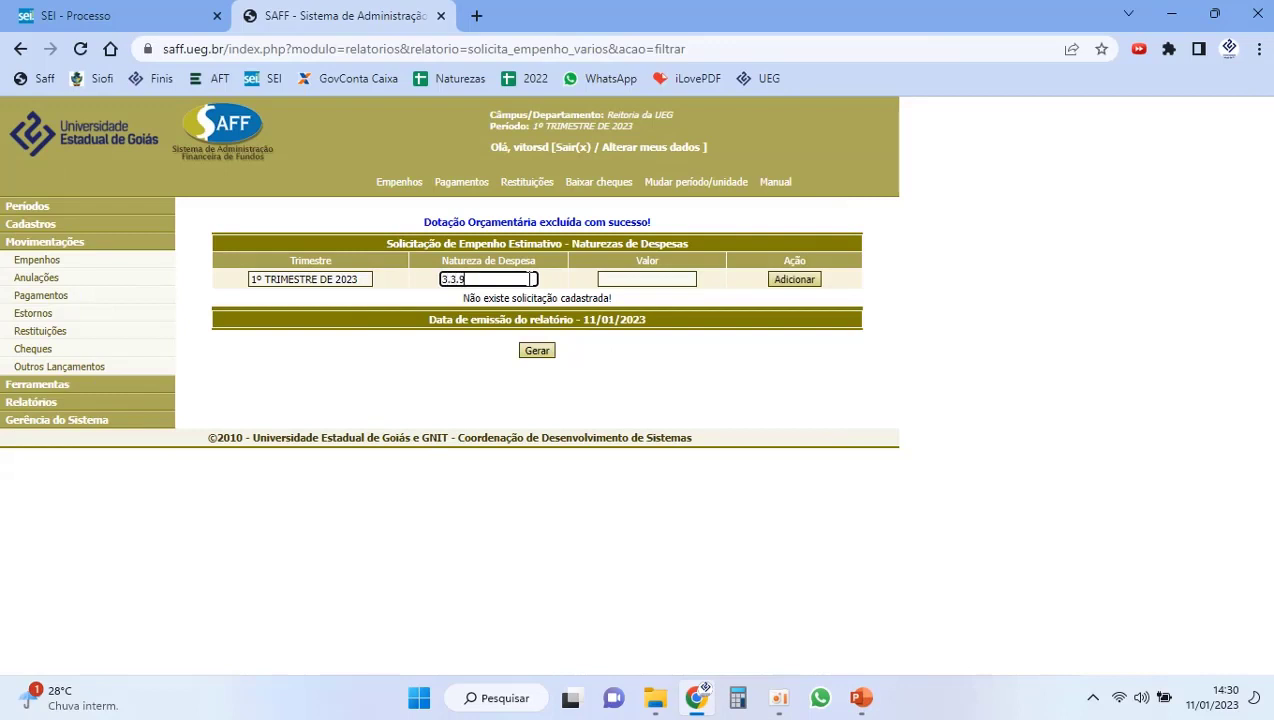
pyautogui.press('Tab')
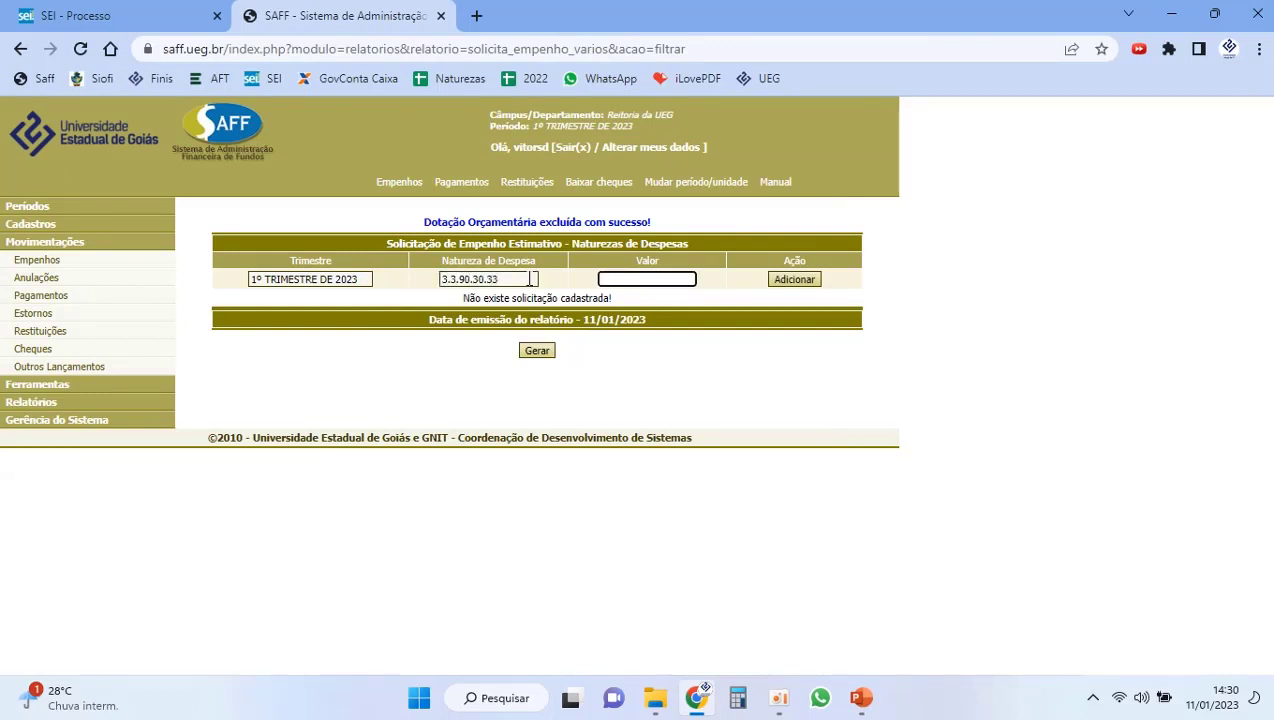
pyautogui.click(817, 281)
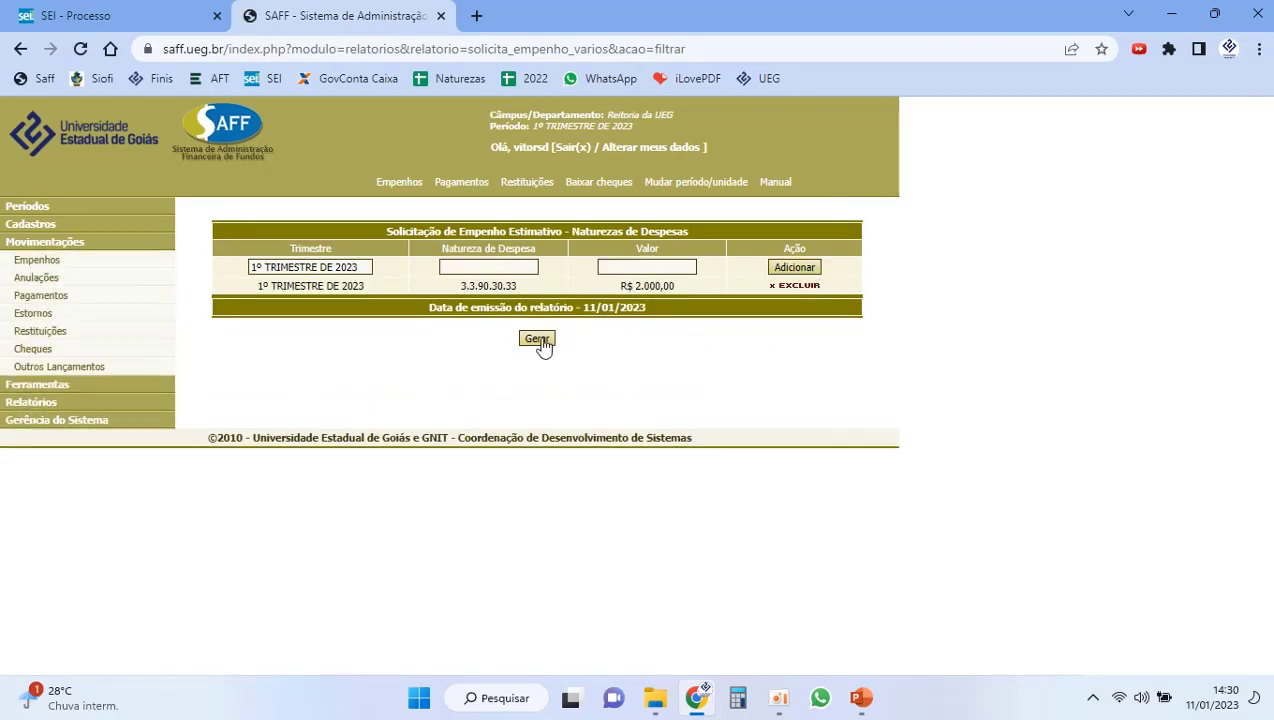
# Step: Generate the Solicitação de Empenho Estimativo report and capture a screen snip from its date line down to the total
pyautogui.click(537, 339)
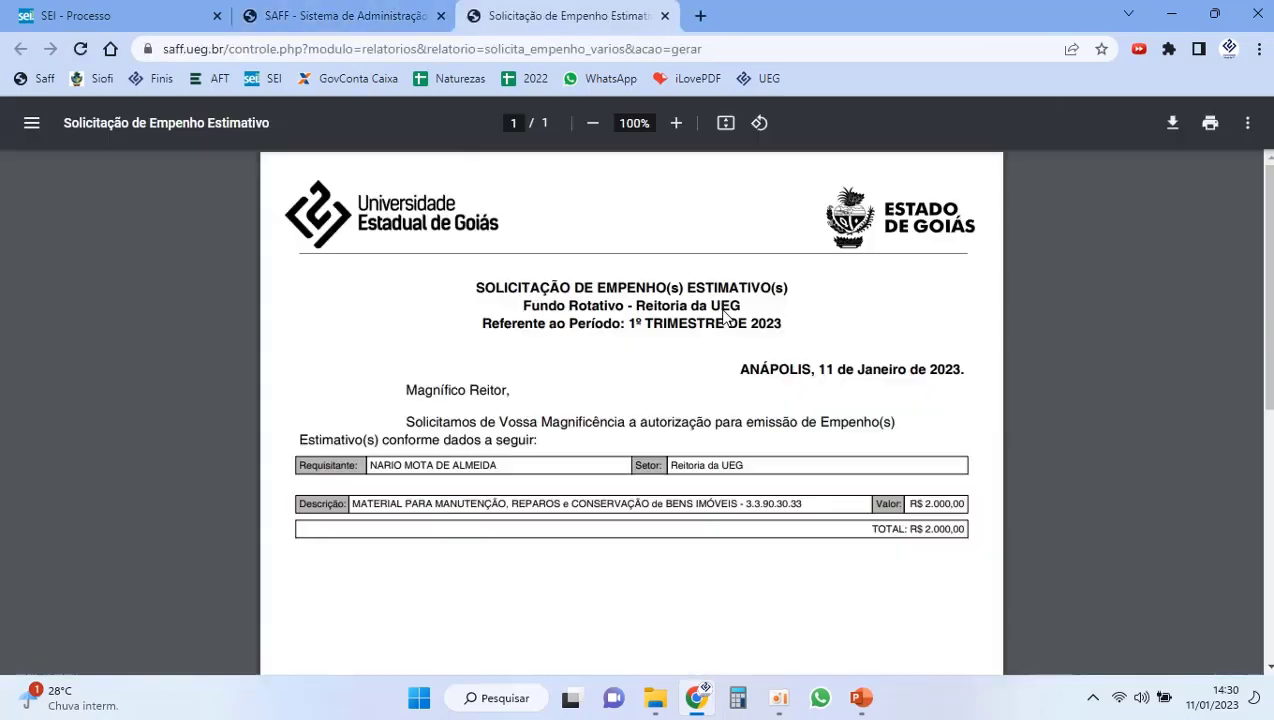
pyautogui.scroll(1, 976, 286)
pyautogui.press('super+shift+s')
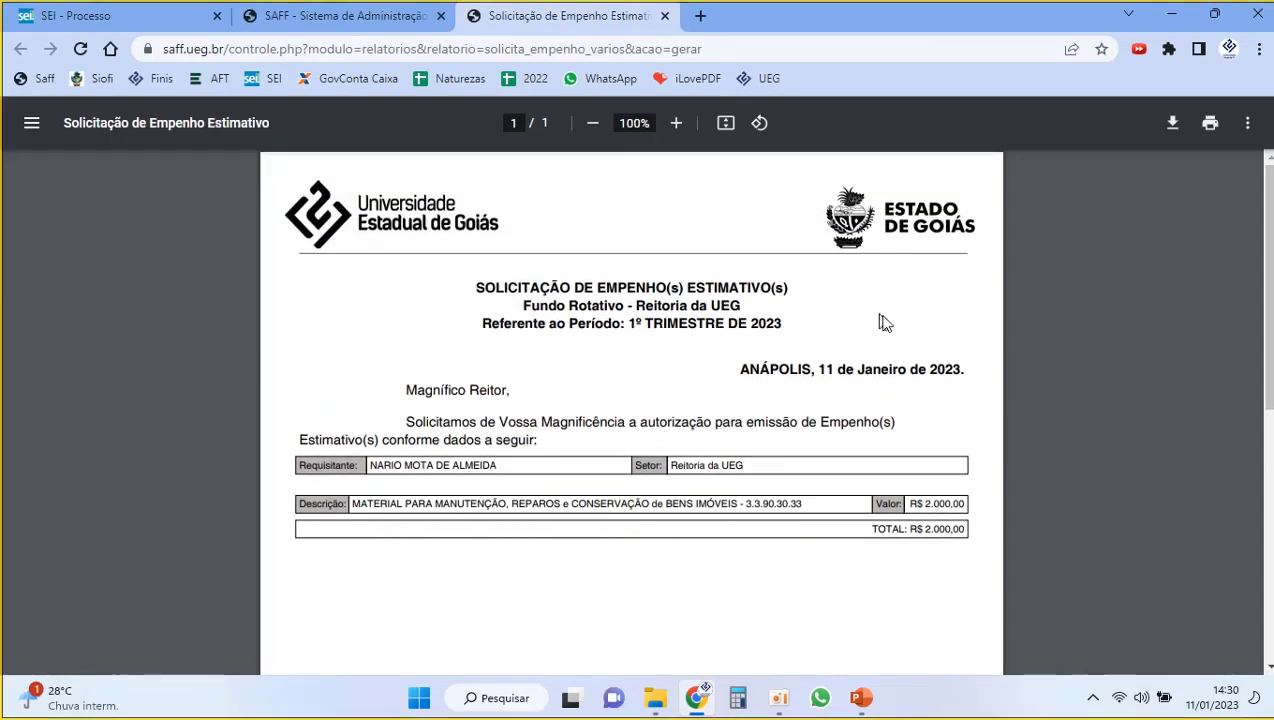
pyautogui.moveTo(970, 354); pyautogui.dragTo(283, 555)
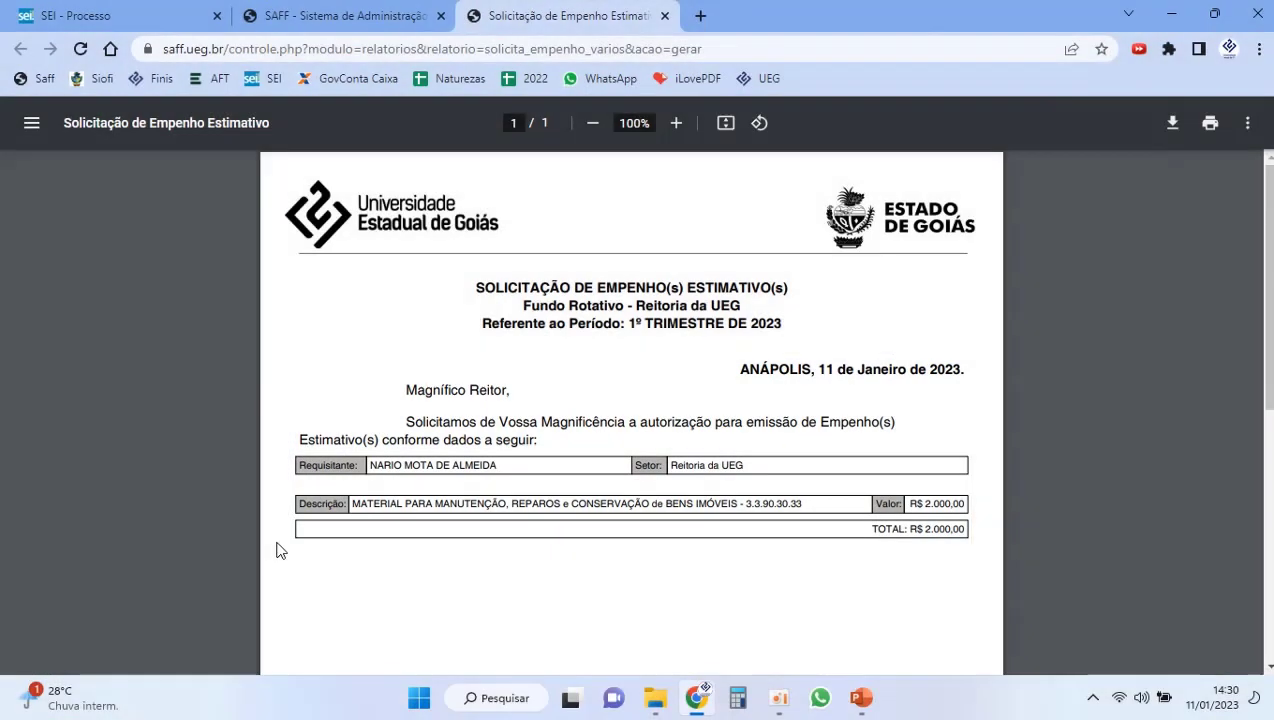
# Step: Return to the SEI process and start a new document of type Solicitação de Empenho Estimativo
pyautogui.click(112, 12)
pyautogui.click(108, 189)
pyautogui.click(338, 195)
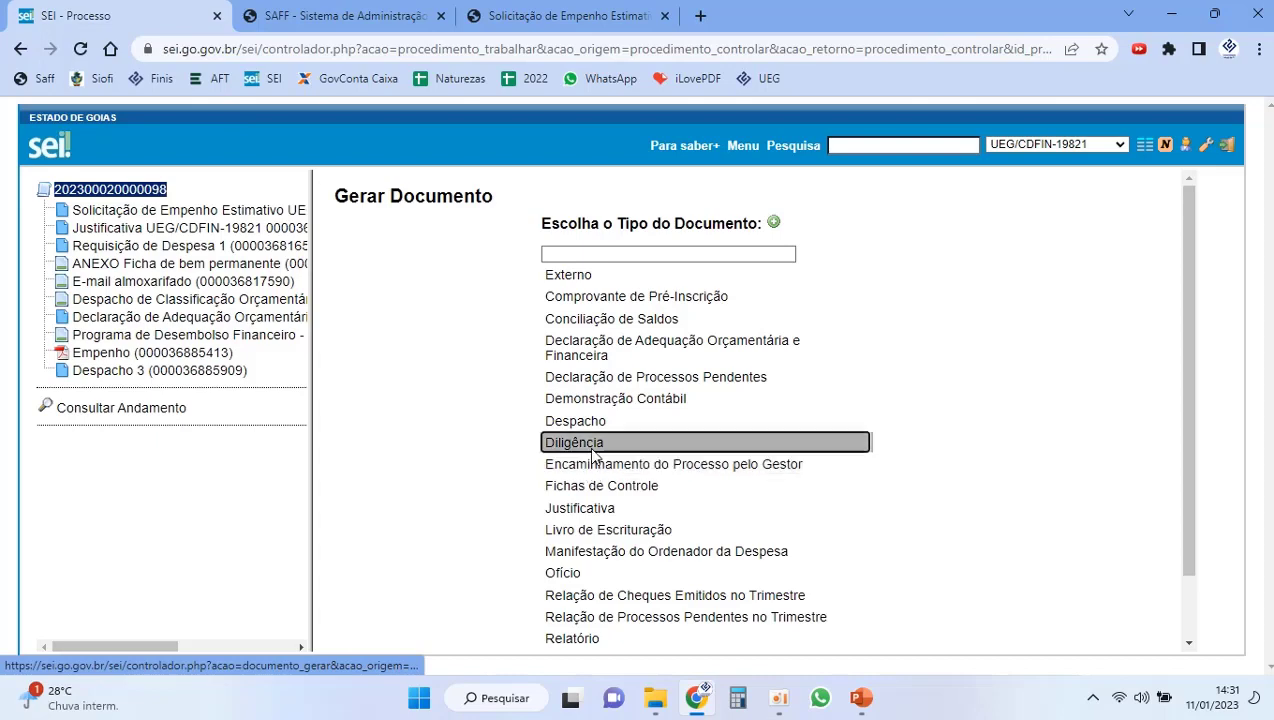
pyautogui.scroll(-2, 565, 335)
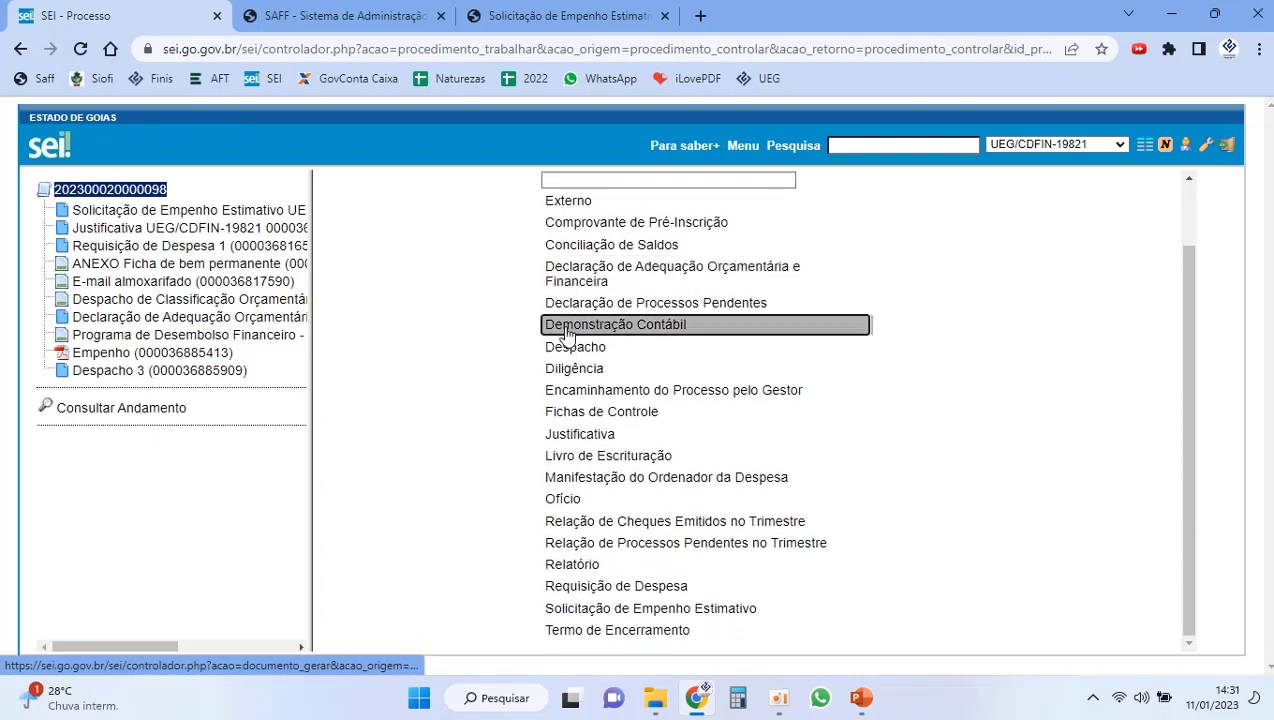
pyautogui.click(652, 609)
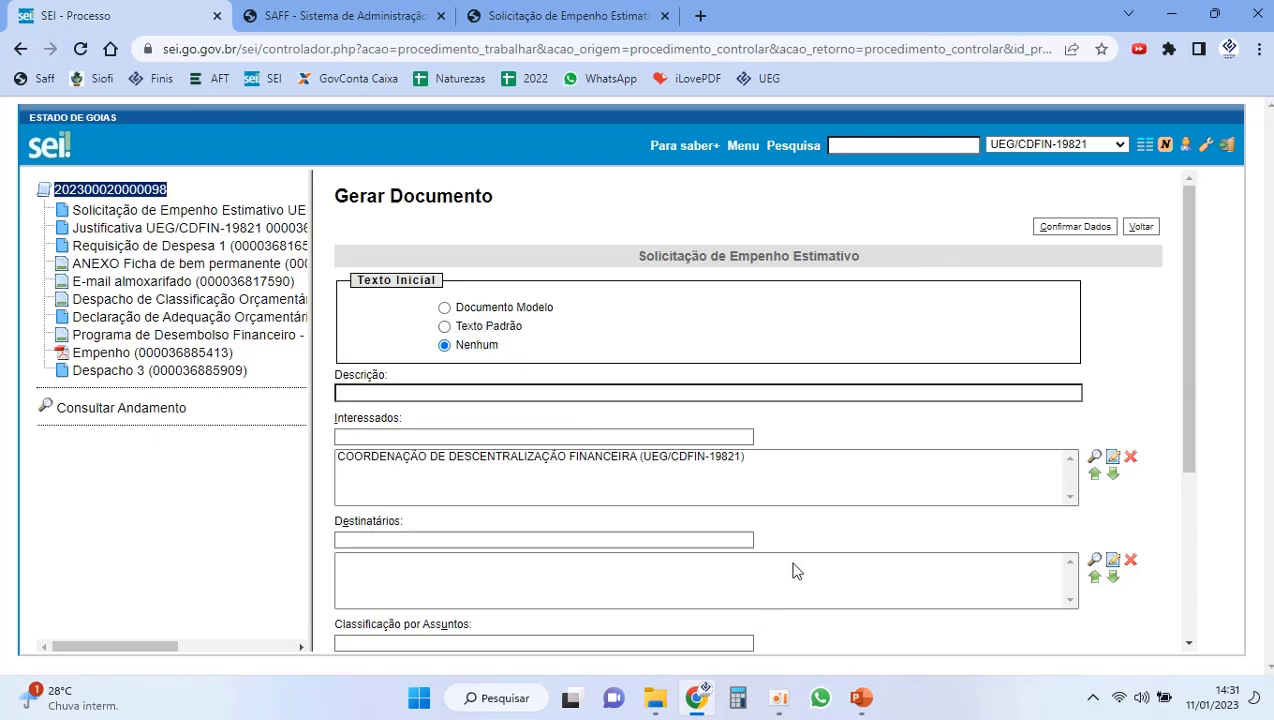
# Step: Examine the new document's form, from the initial text and Interessados fields down to the access level options
pyautogui.scroll(-3, 808, 549)
pyautogui.scroll(2, 808, 549)
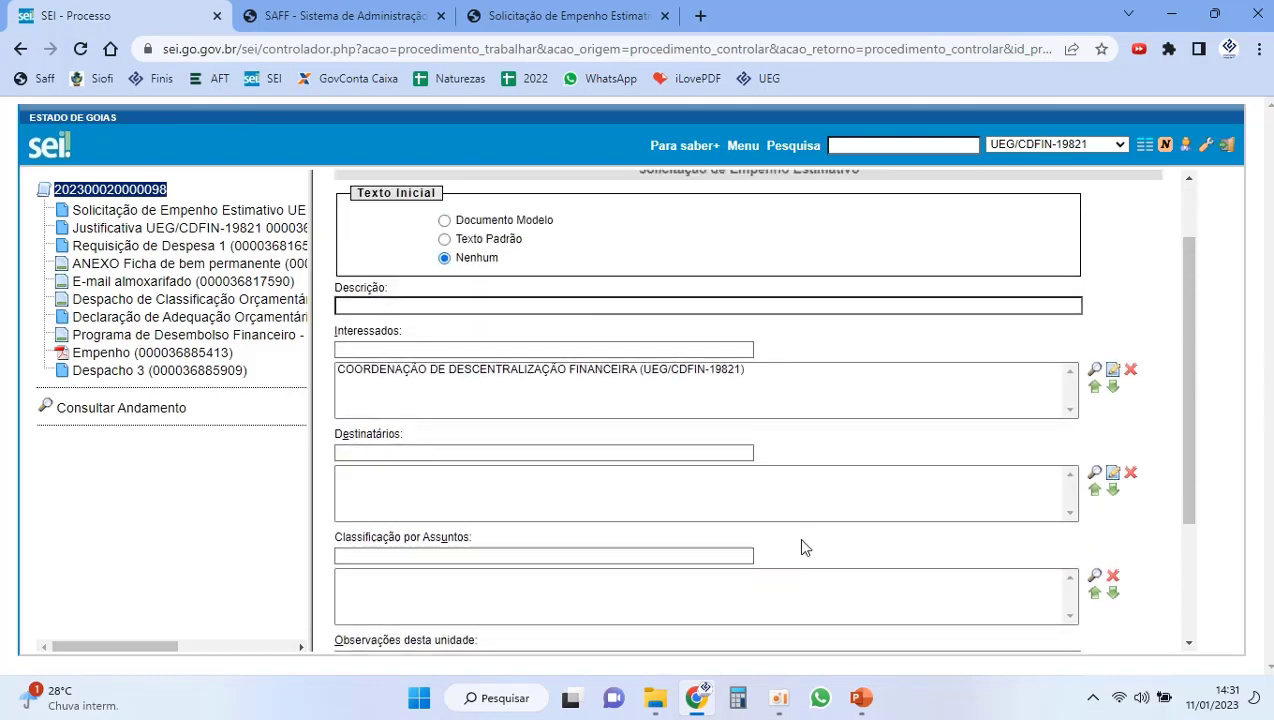
pyautogui.scroll(1, 605, 373)
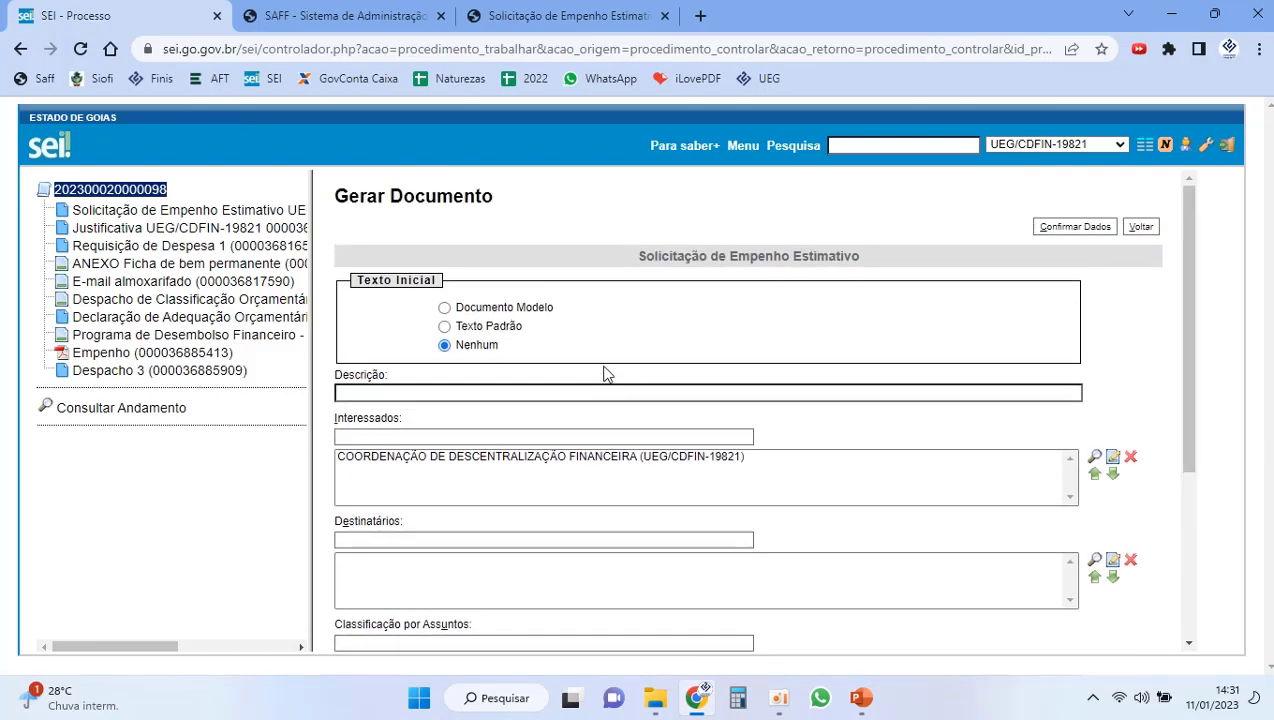
pyautogui.click(382, 436)
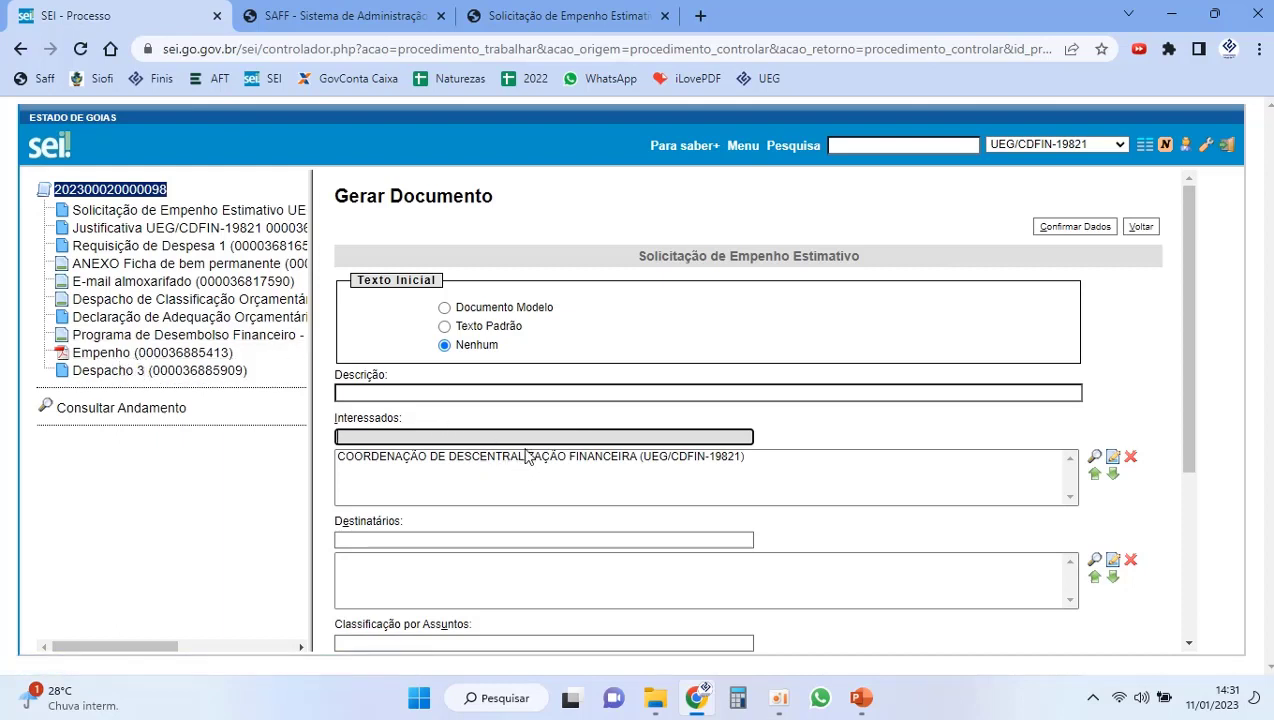
pyautogui.scroll(-3, 559, 438)
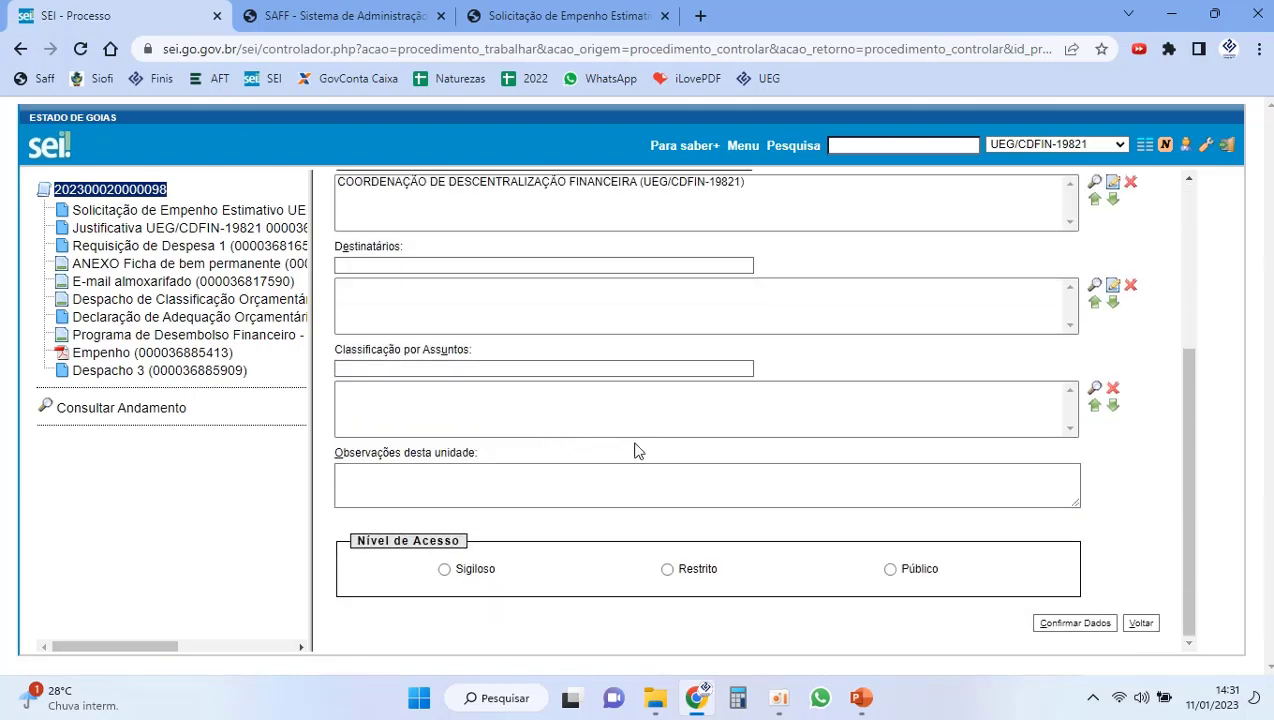
pyautogui.scroll(3, 688, 441)
pyautogui.scroll(-3, 669, 423)
pyautogui.scroll(3, 669, 423)
pyautogui.scroll(-2, 529, 353)
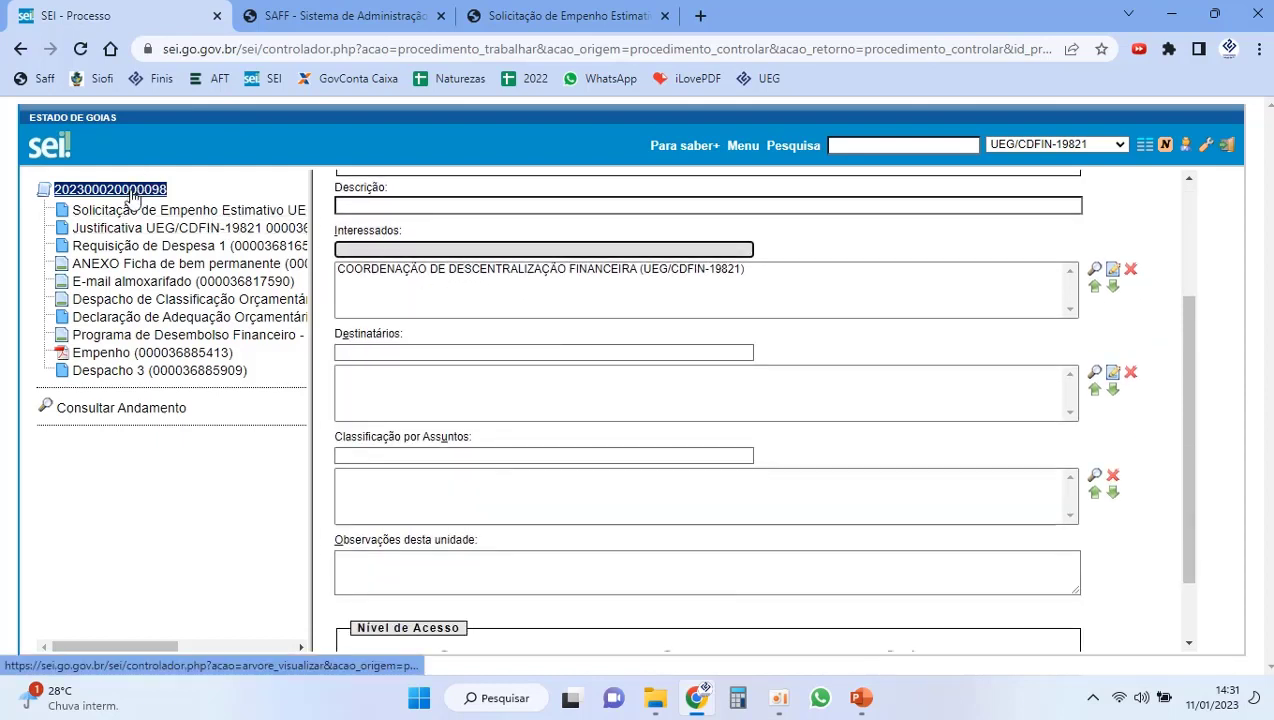
# Step: Set the new document's access level to Público and confirm its data to generate it
pyautogui.scroll(-2, 560, 304)
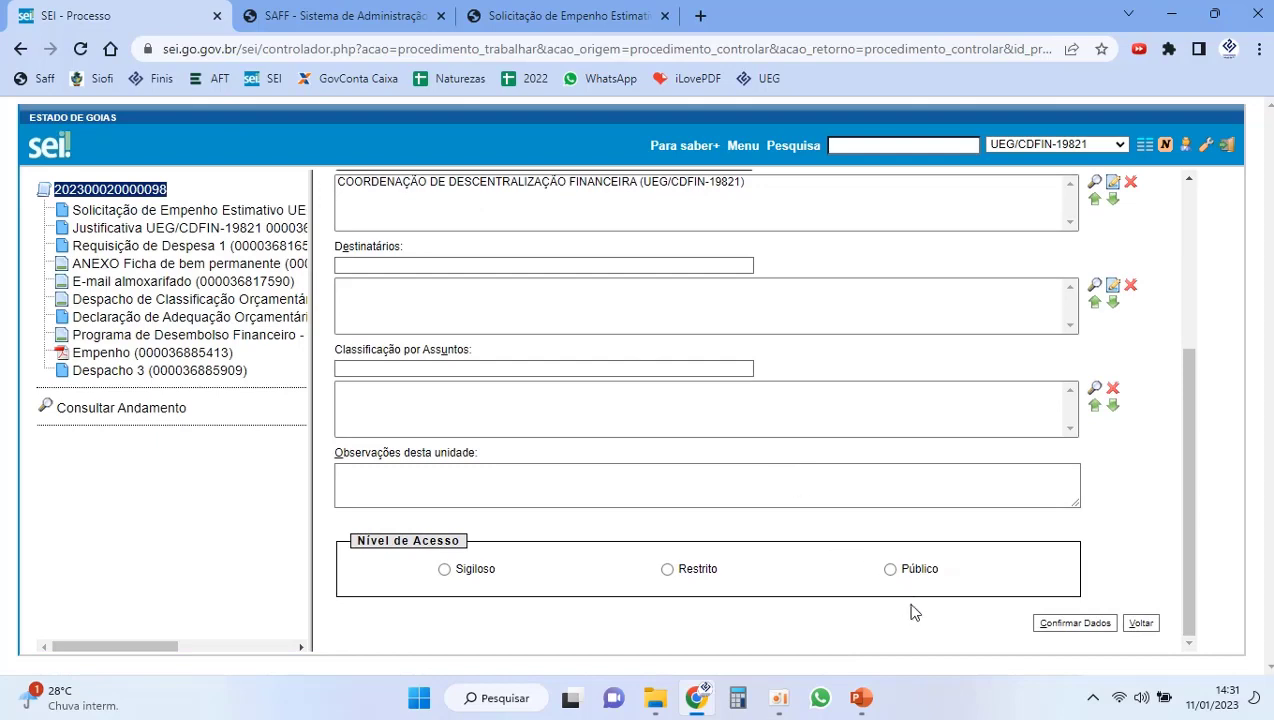
pyautogui.click(900, 571)
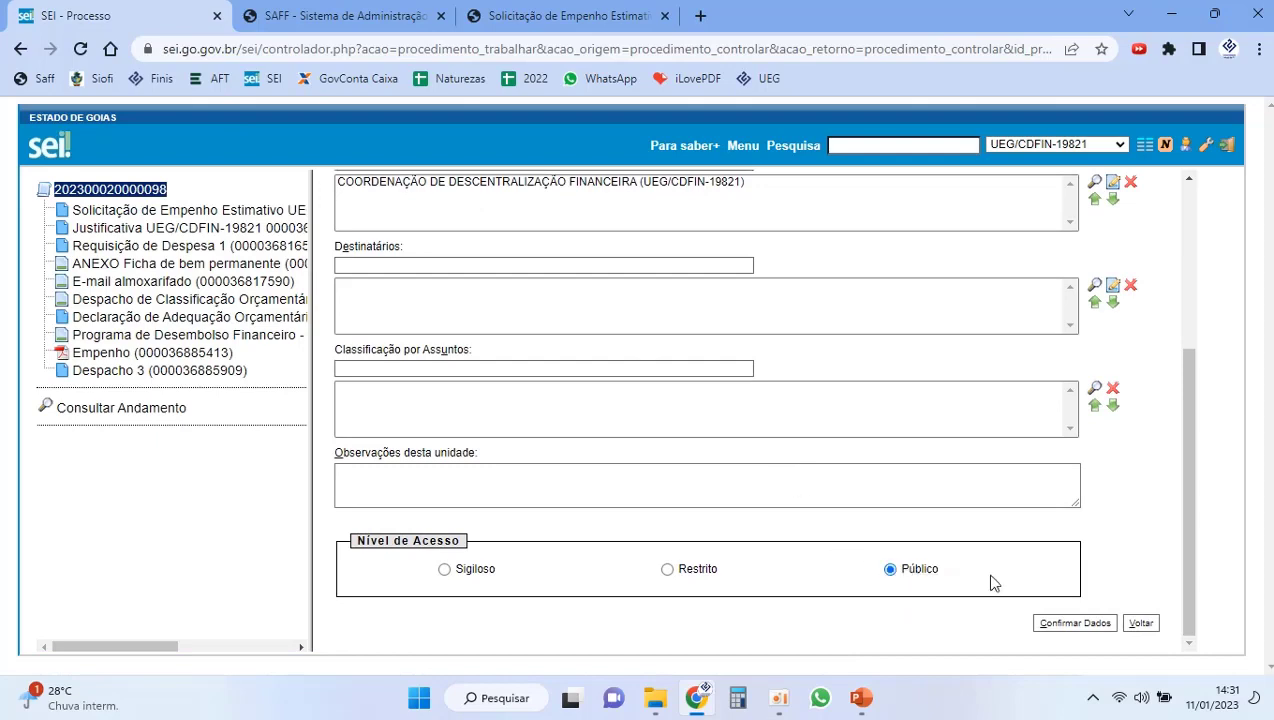
pyautogui.click(1075, 624)
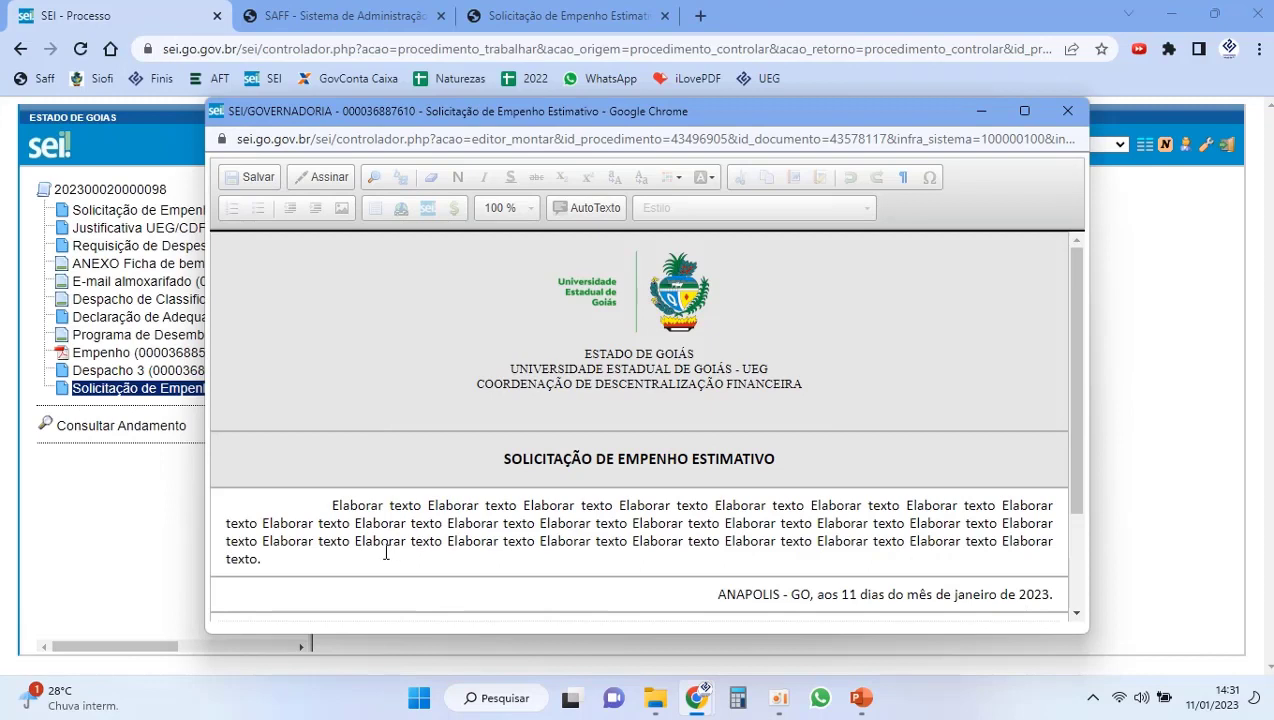
# Step: Replace the "Elaborar texto" placeholder in the document body with the captured image of the SAFF request
pyautogui.moveTo(385, 552); pyautogui.dragTo(279, 500)
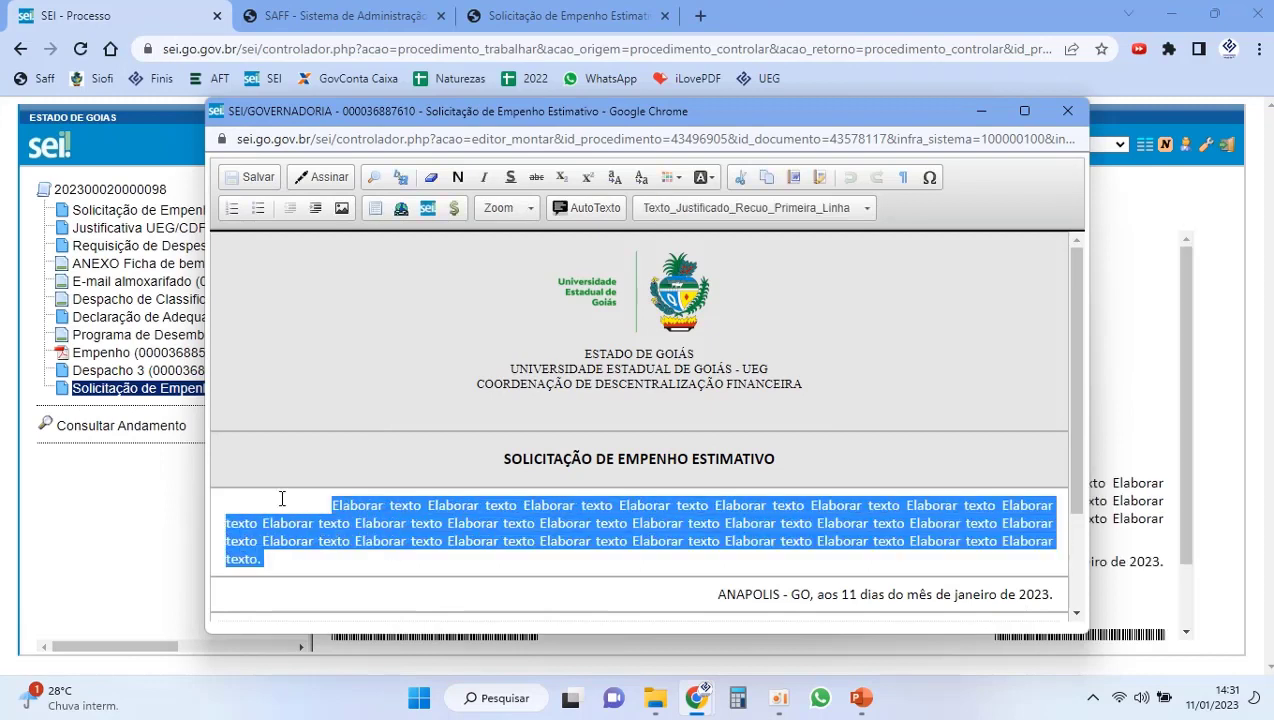
pyautogui.press('Delete')
pyautogui.rightClick(327, 508)
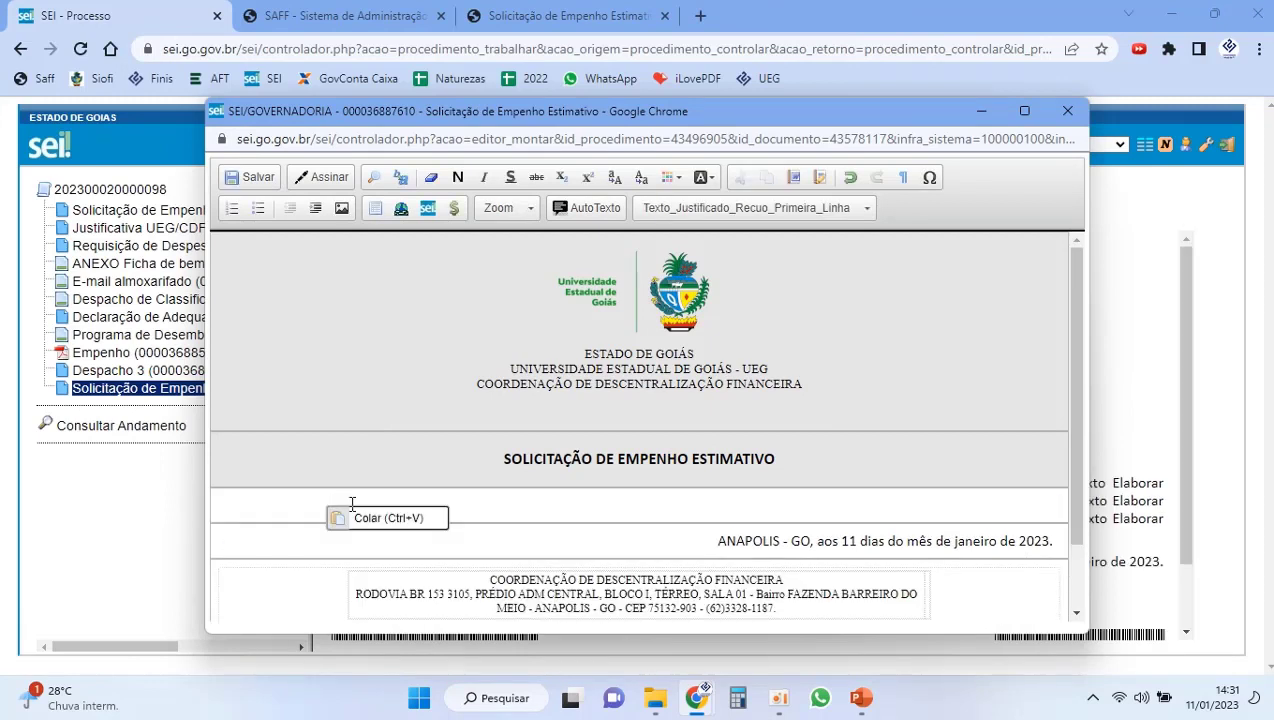
pyautogui.click(388, 519)
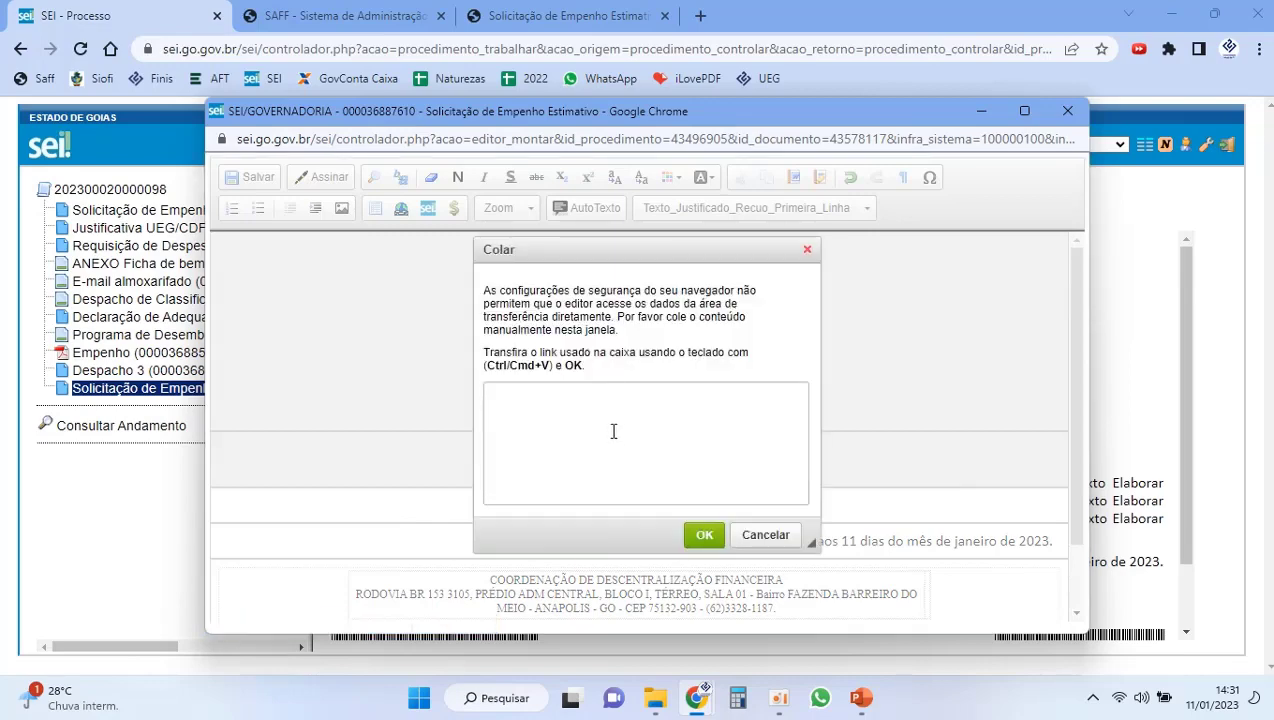
pyautogui.hotkey('ctrl', 'v')
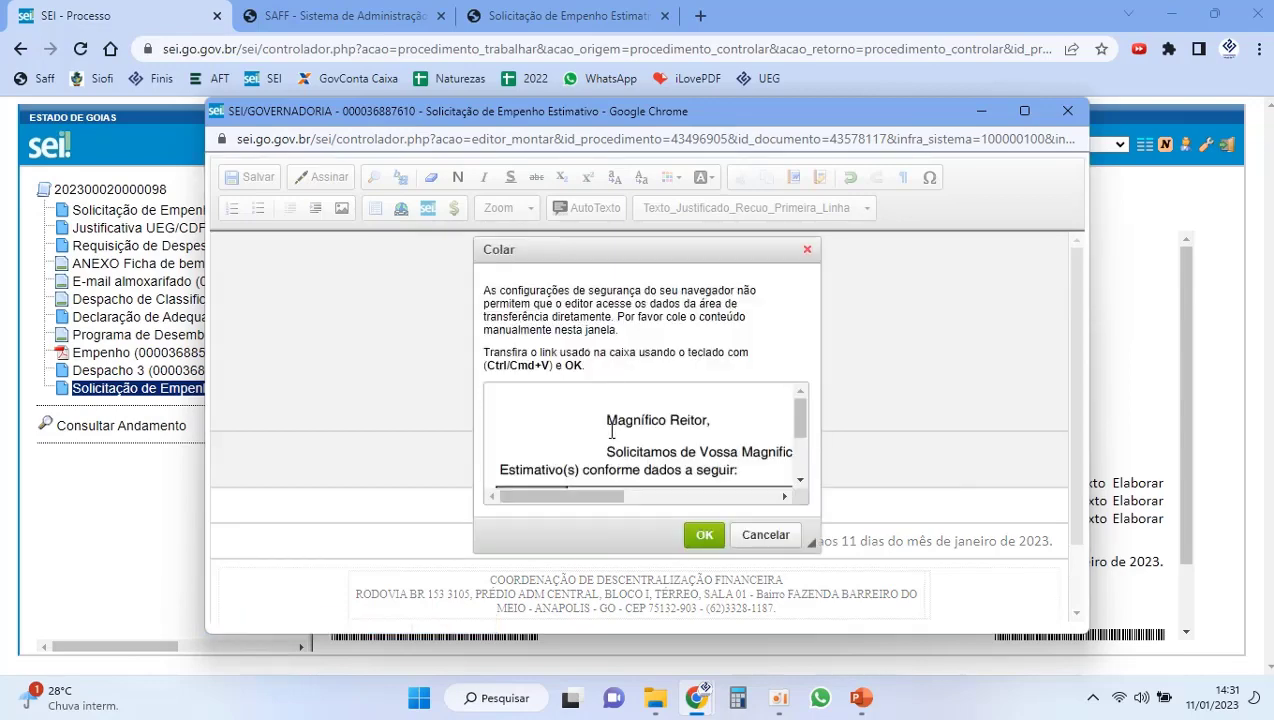
pyautogui.click(704, 534)
# Step: Center the pasted image with the Tabela_Texto_Centralizado style, then save the document and review it in the process
pyautogui.click(660, 438)
pyautogui.click(750, 207)
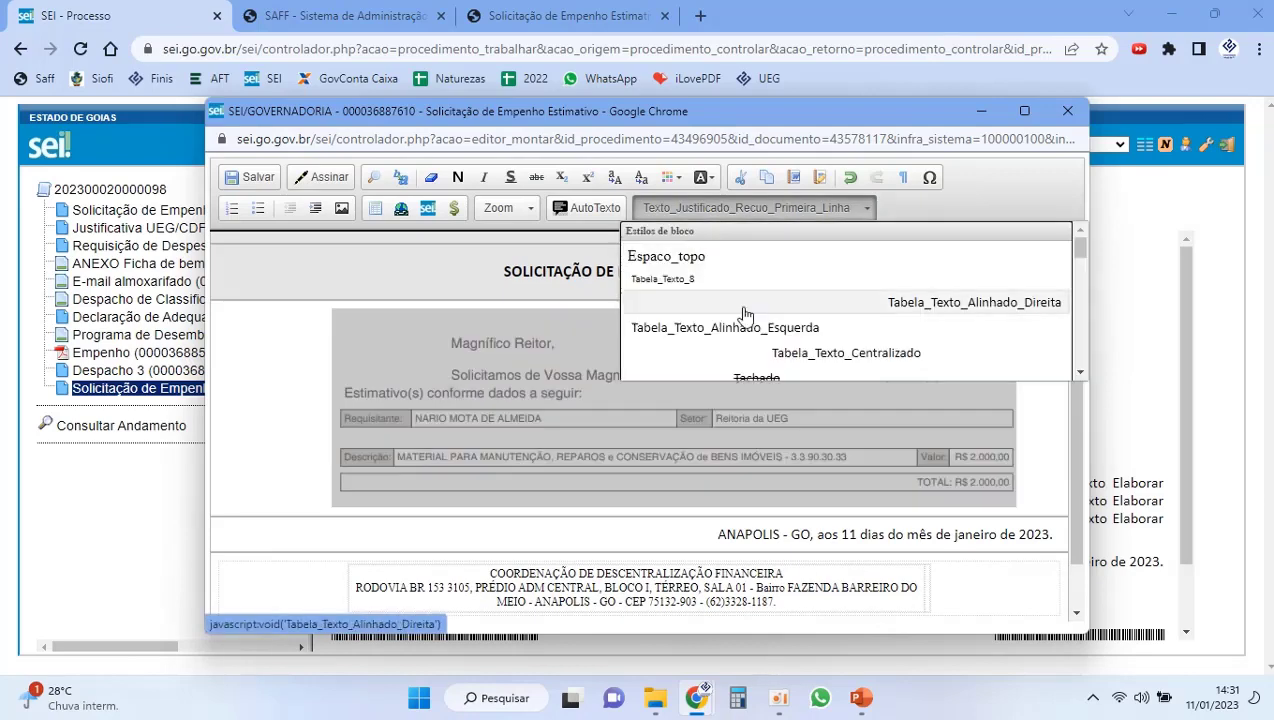
pyautogui.click(740, 352)
pyautogui.click(255, 177)
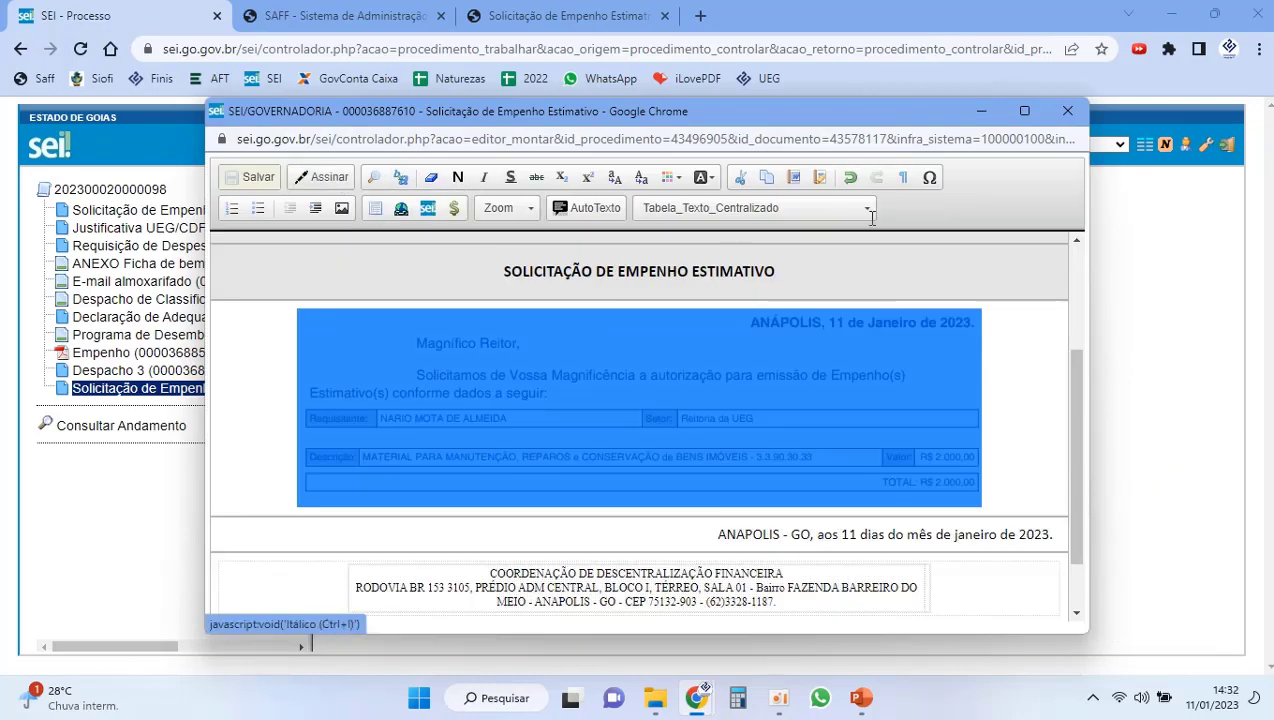
pyautogui.click(1064, 113)
pyautogui.scroll(-3, 398, 365)
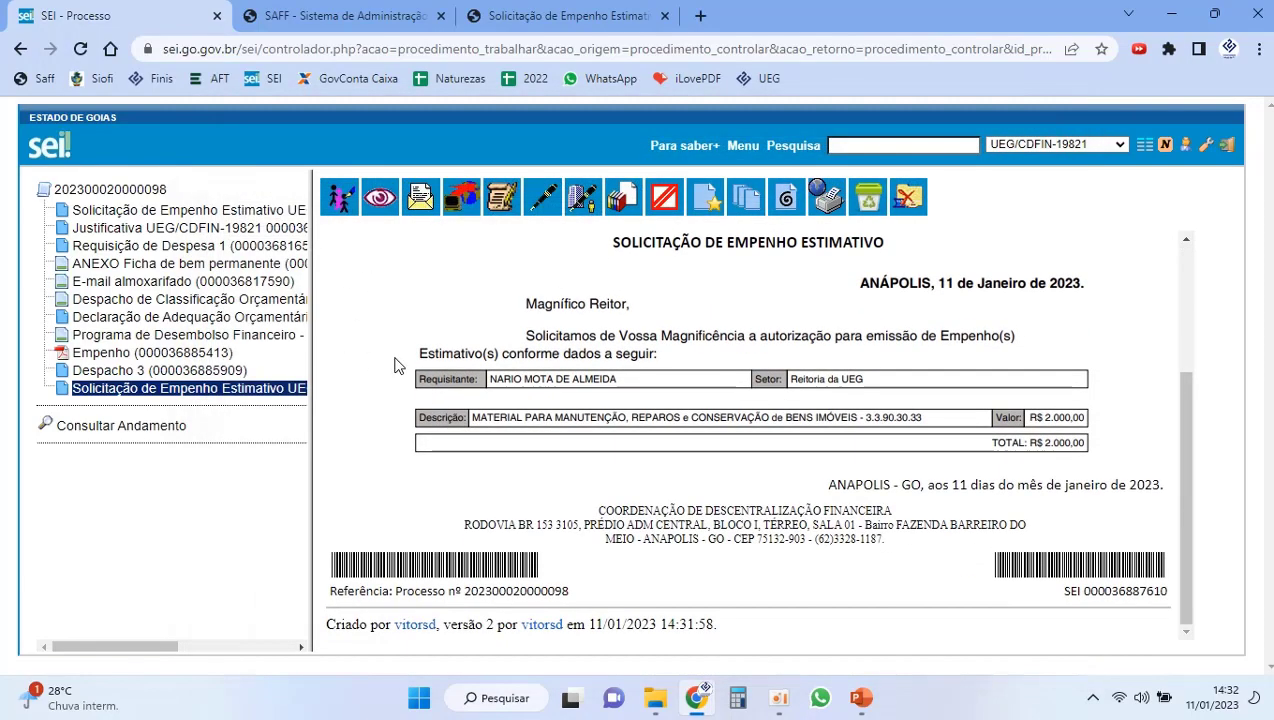
pyautogui.scroll(1, 400, 366)
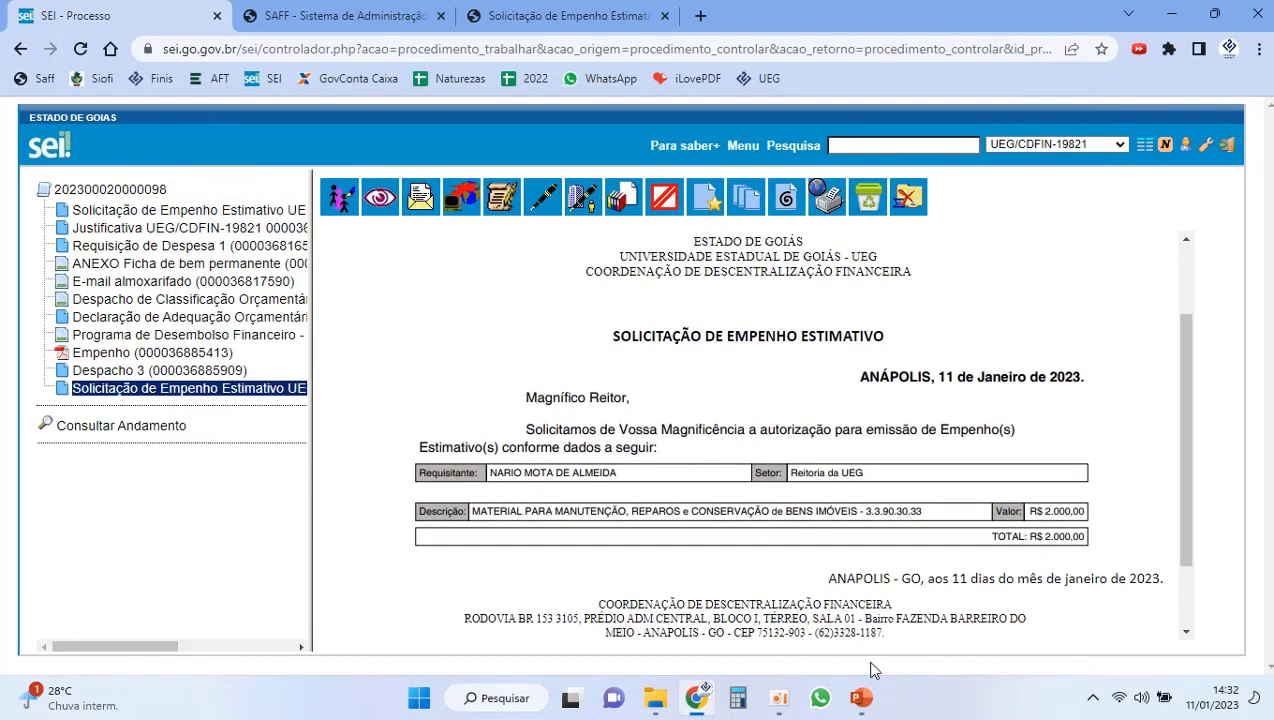
# Step: Start a new Despacho in the process, using the Texto Padrão "Remanejamento" as its initial text
pyautogui.click(166, 196)
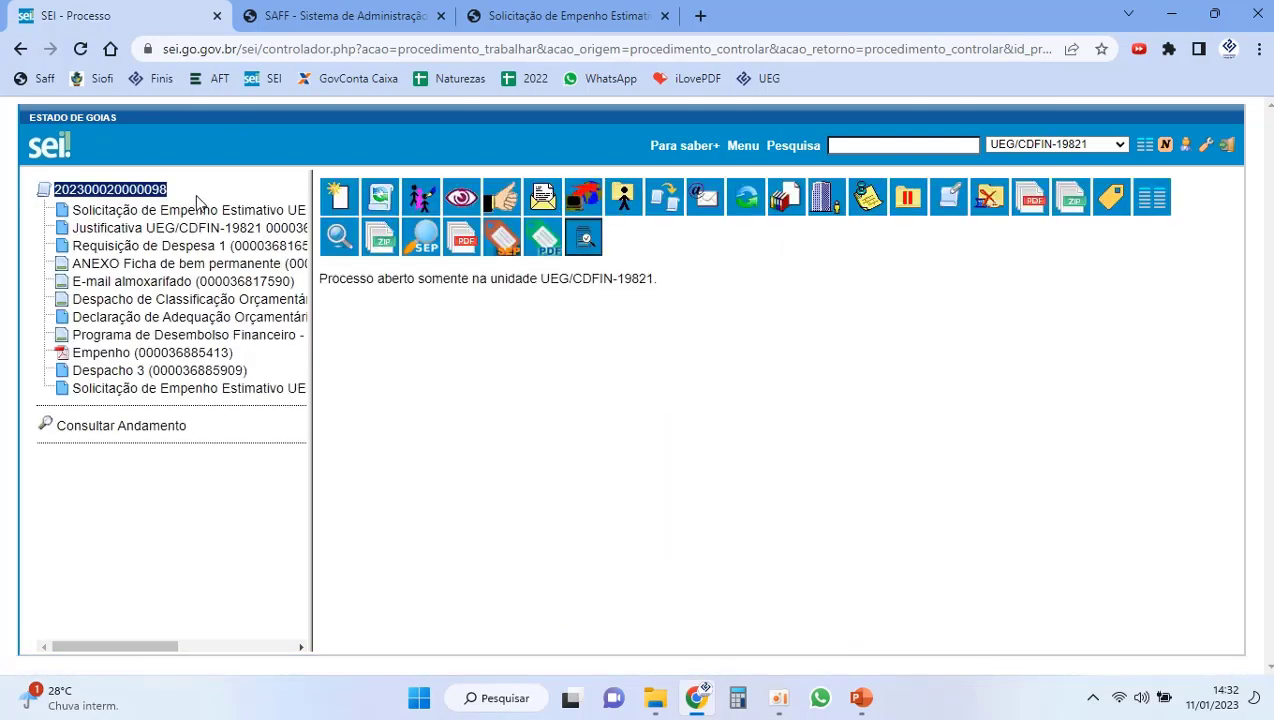
pyautogui.click(340, 198)
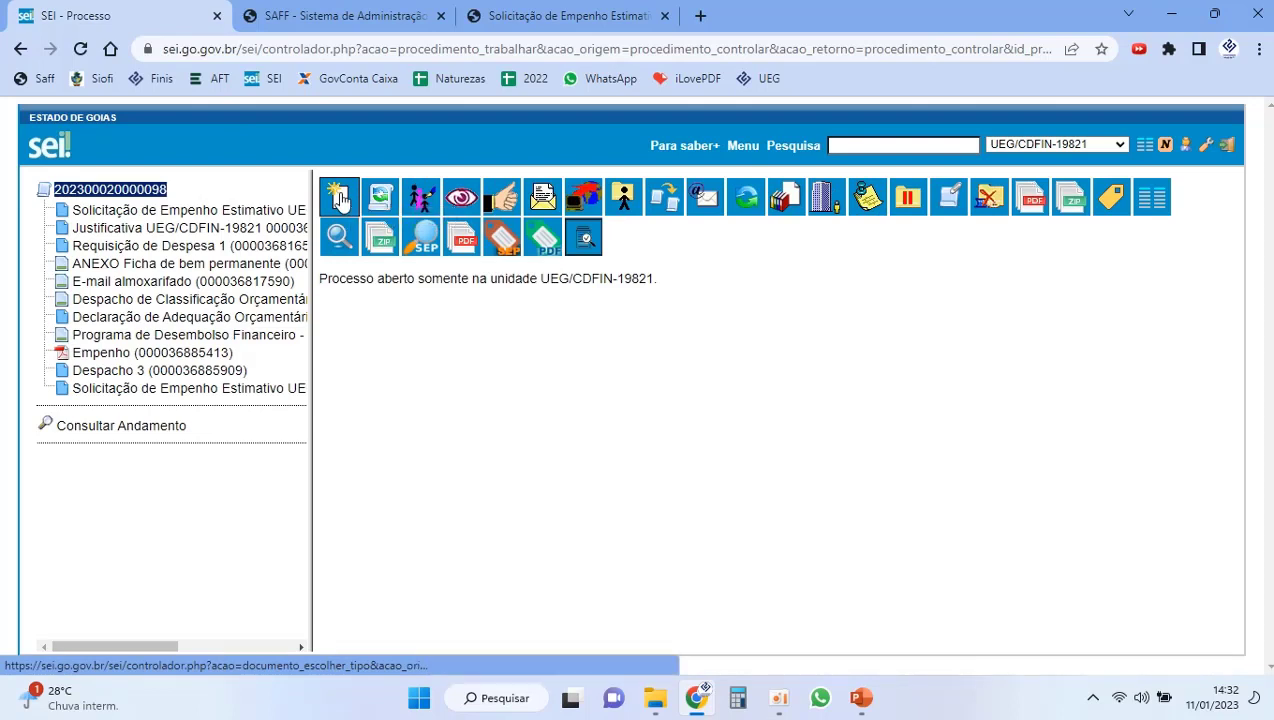
pyautogui.click(572, 421)
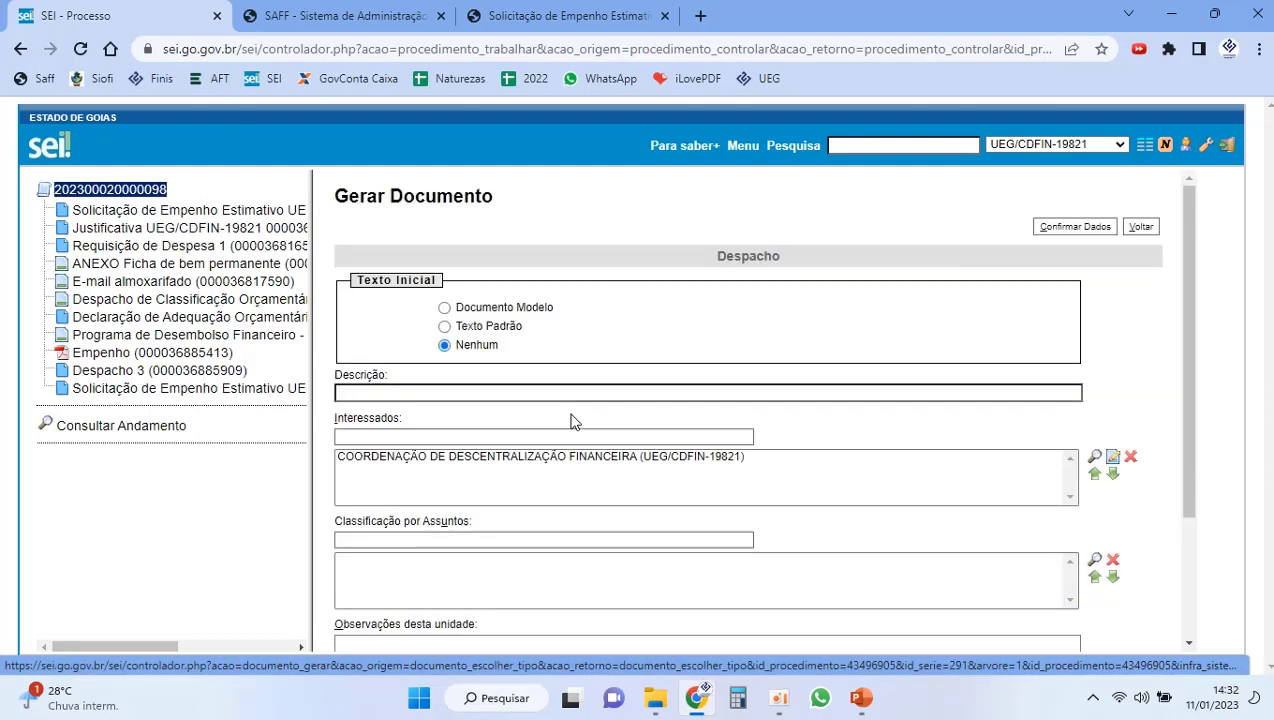
pyautogui.click(508, 328)
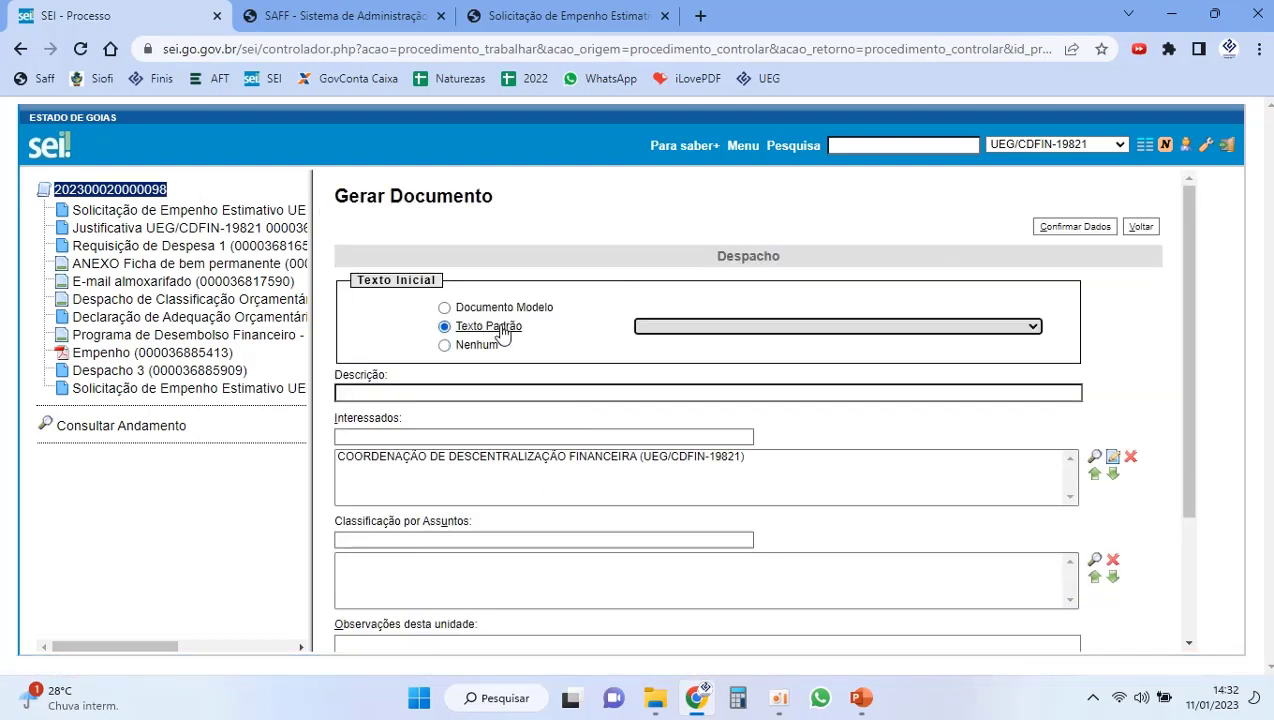
pyautogui.click(673, 328)
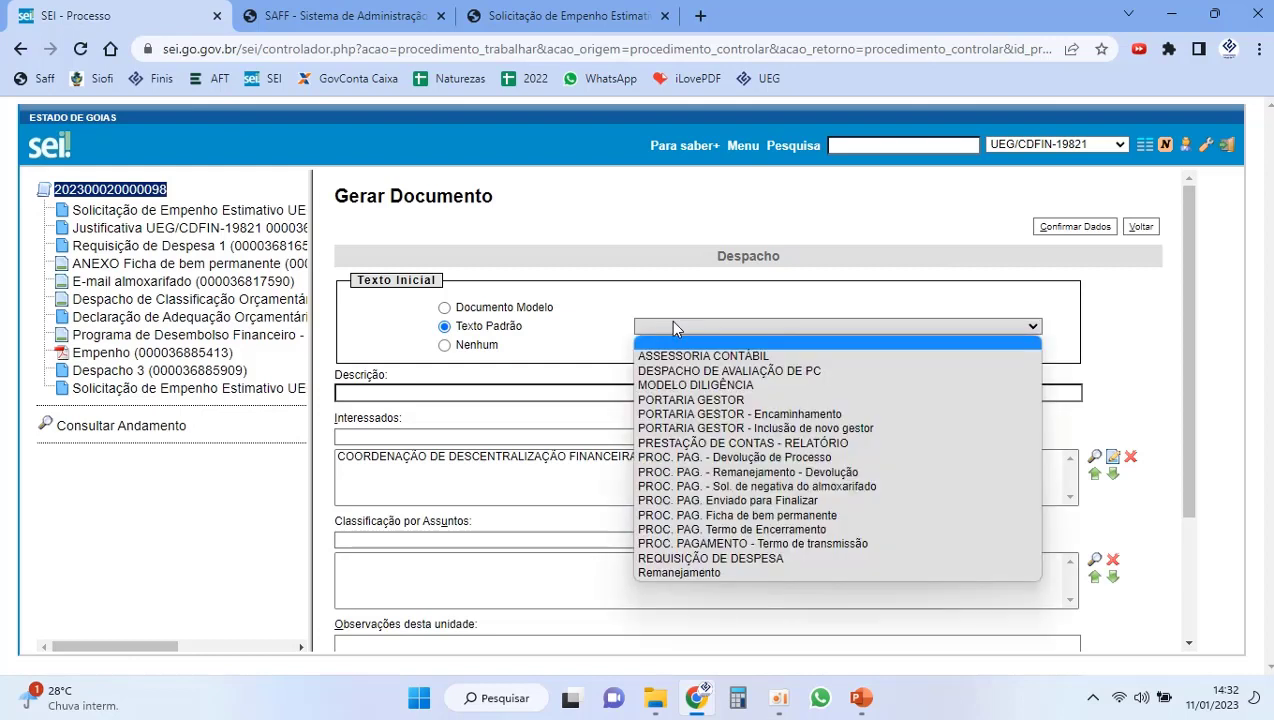
pyautogui.click(672, 573)
# Step: Set the Despacho's access level to Público and confirm its data to generate it
pyautogui.scroll(-3, 840, 470)
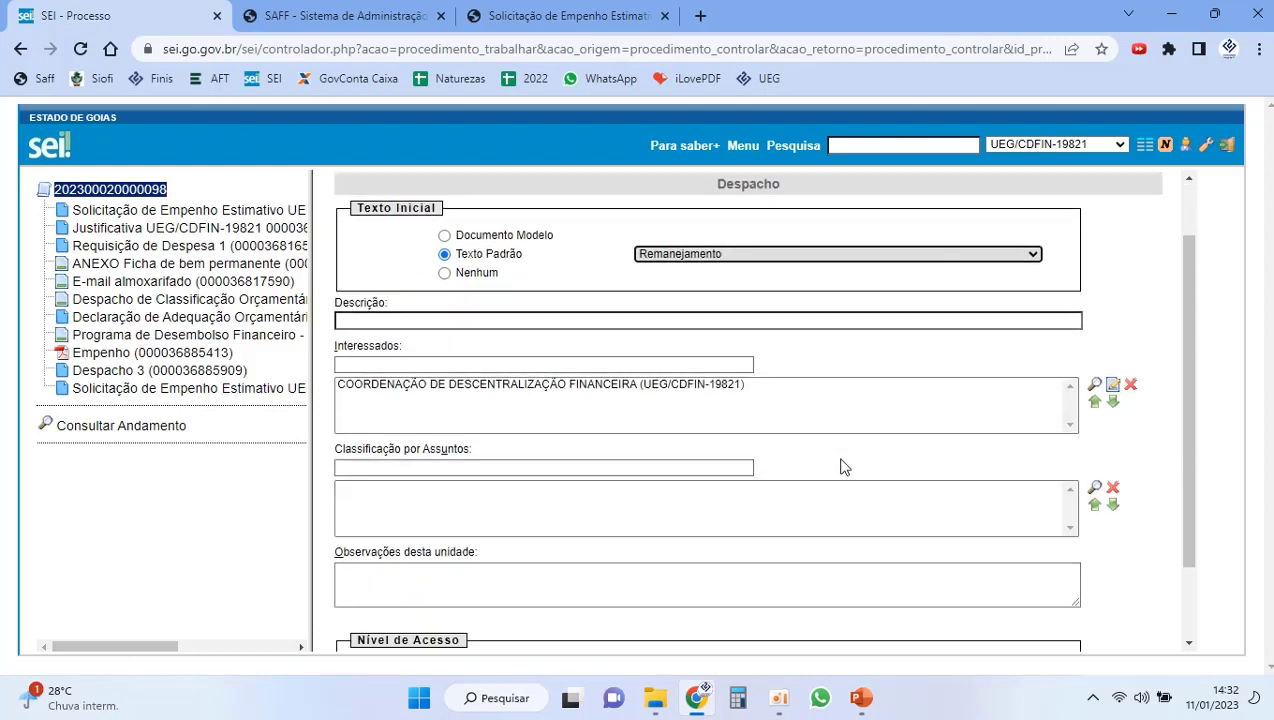
pyautogui.click(917, 571)
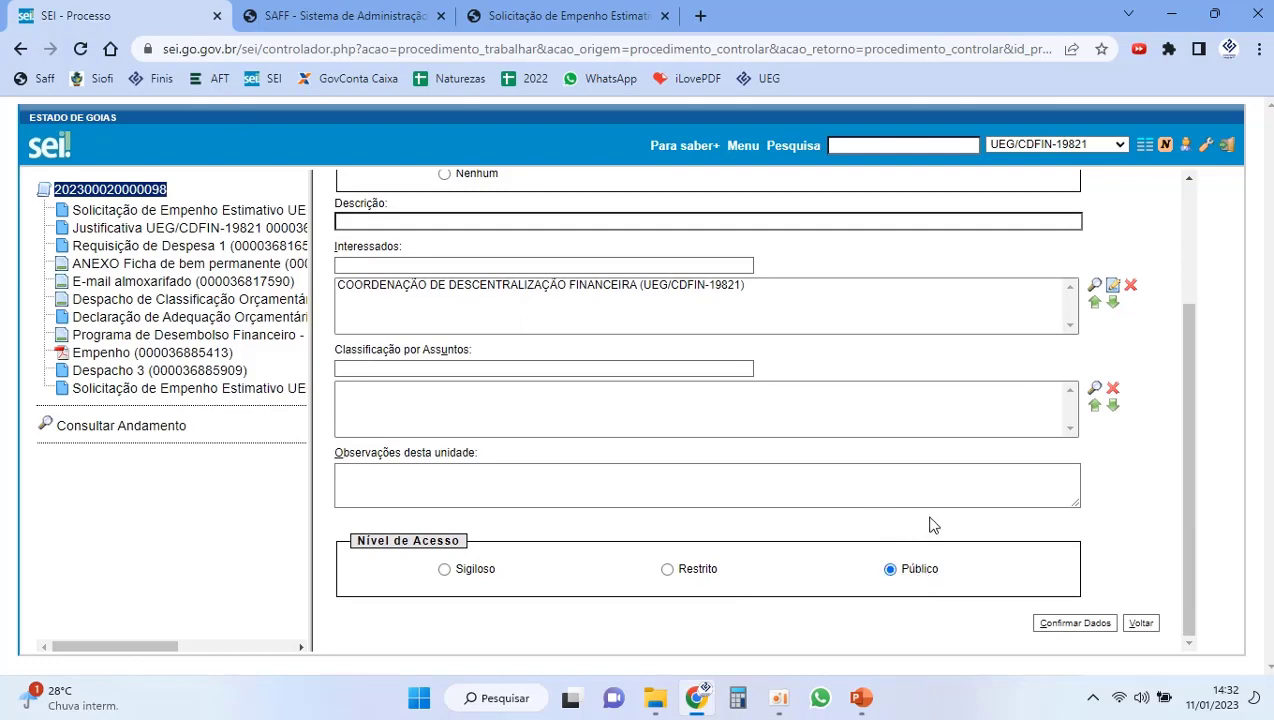
pyautogui.scroll(3, 924, 526)
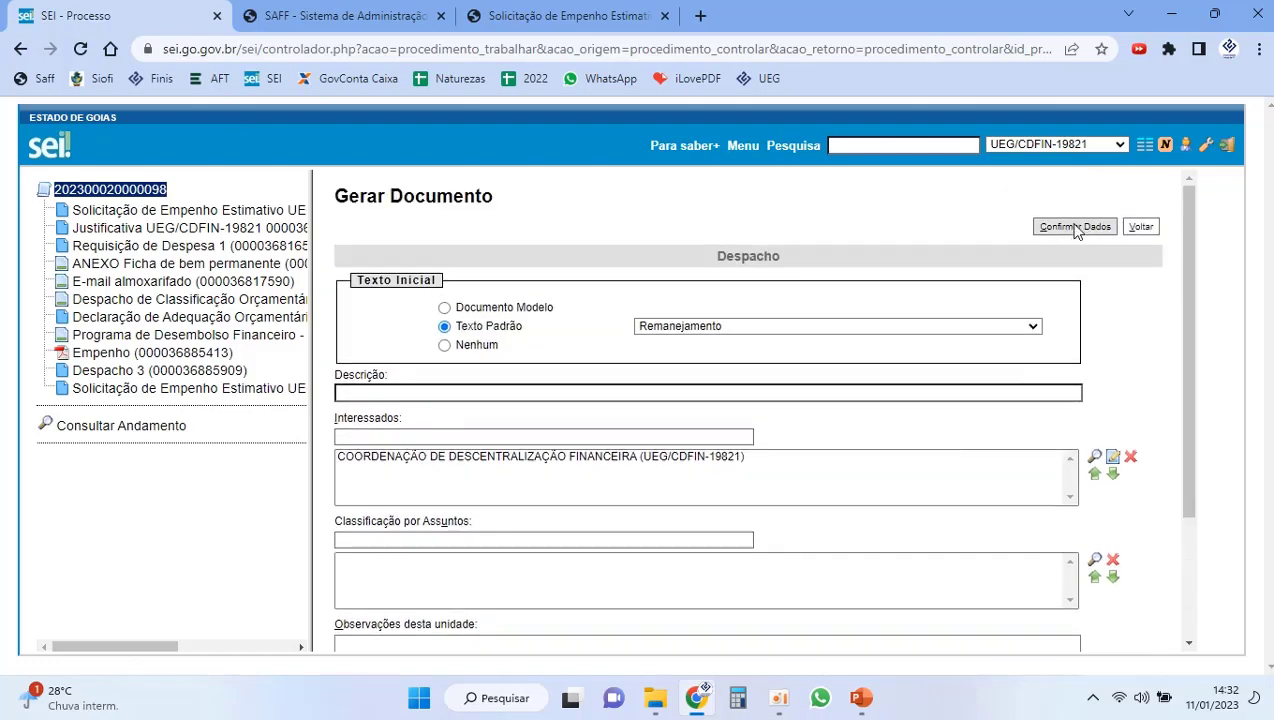
pyautogui.click(1074, 227)
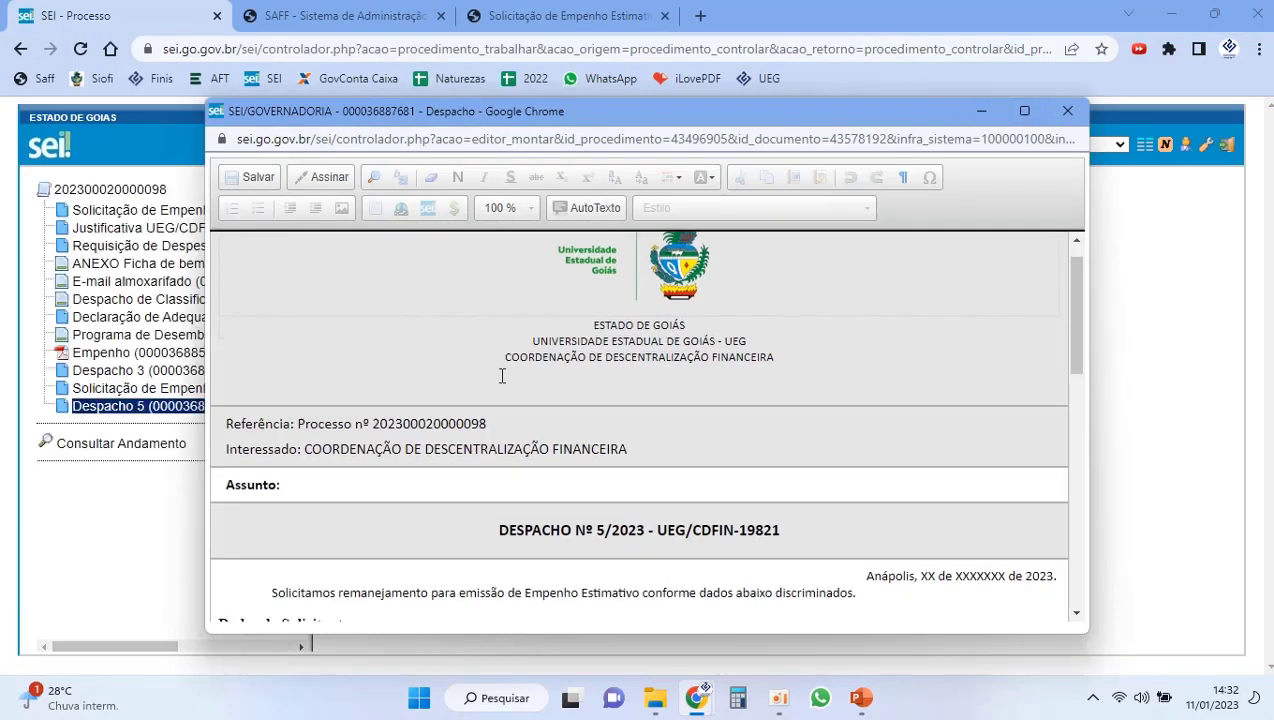
# Step: Enter "Solicitação de Remanejamento" as the Assunto of the Despacho
pyautogui.scroll(-1, 502, 376)
pyautogui.click(353, 420)
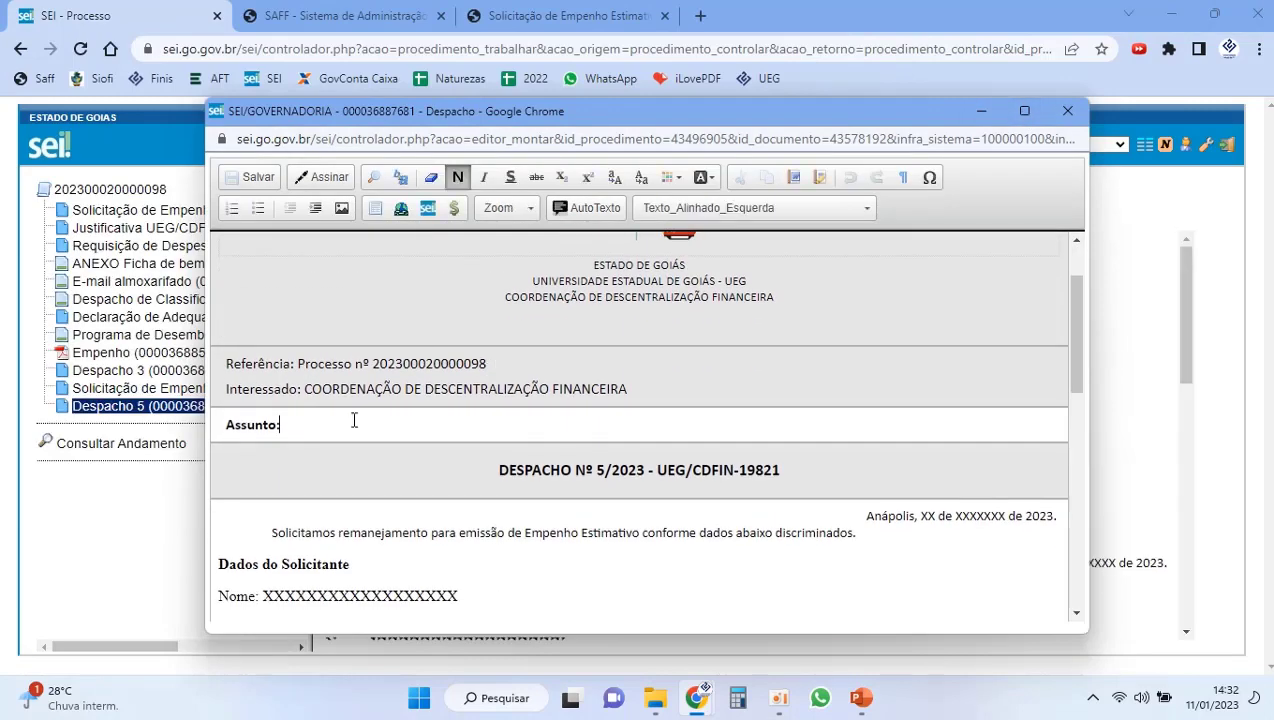
pyautogui.write('Solicitação')
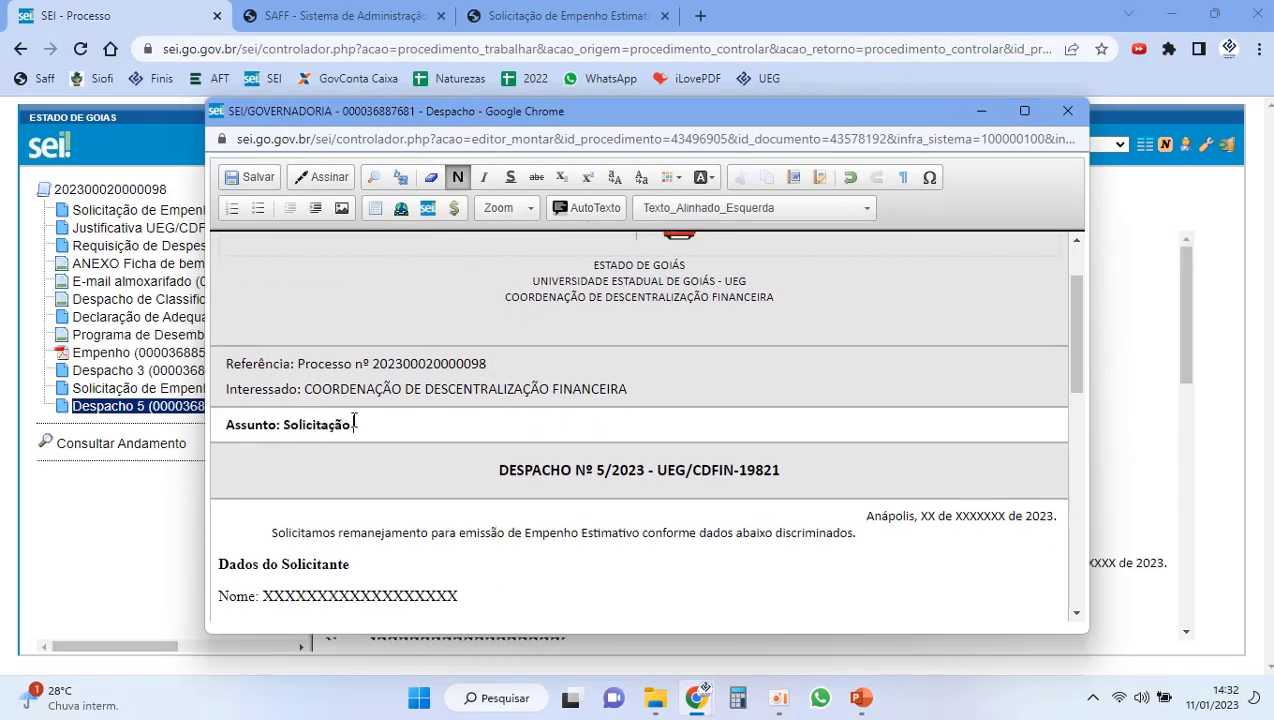
pyautogui.write(' de Remanejamento')
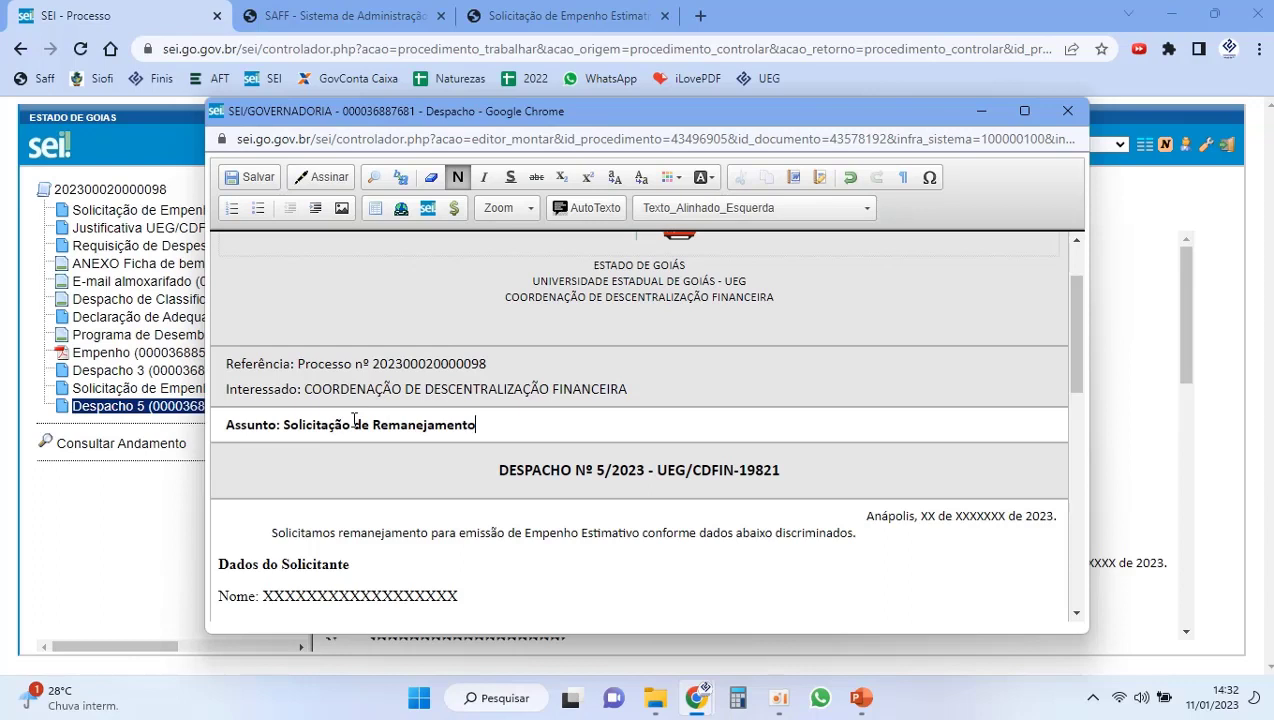
# Step: Fill in the Despacho's date line as "Anápolis, 11 de janeiro de 2023"
pyautogui.scroll(-1, 386, 424)
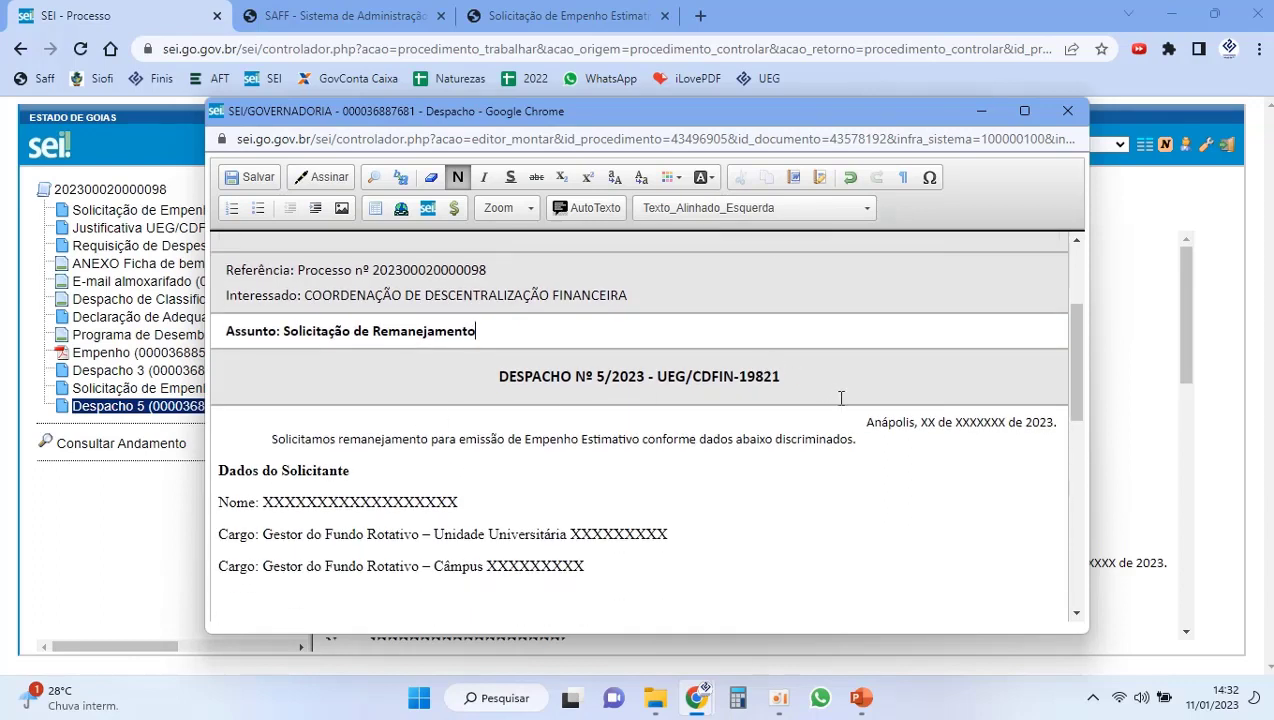
pyautogui.moveTo(920, 422); pyautogui.dragTo(998, 418)
pyautogui.doubleClick(928, 422)
pyautogui.write('11')
pyautogui.doubleClick(988, 422)
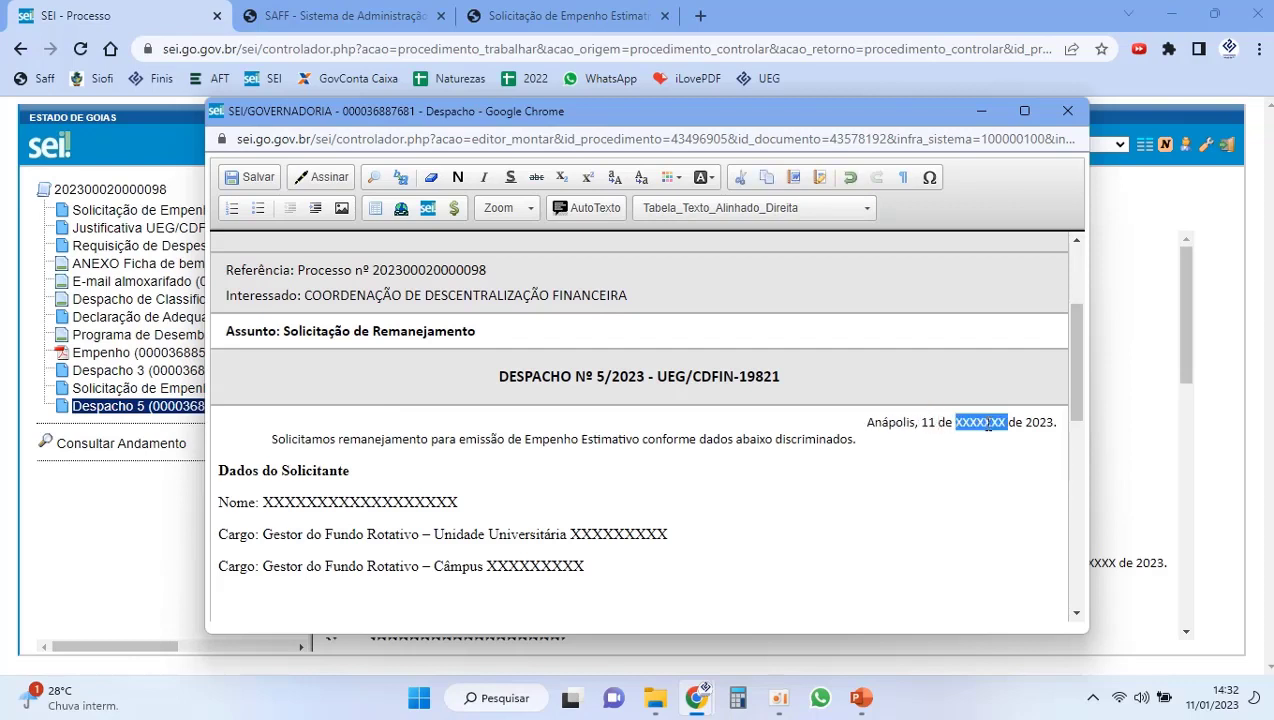
pyautogui.write('janeiro')
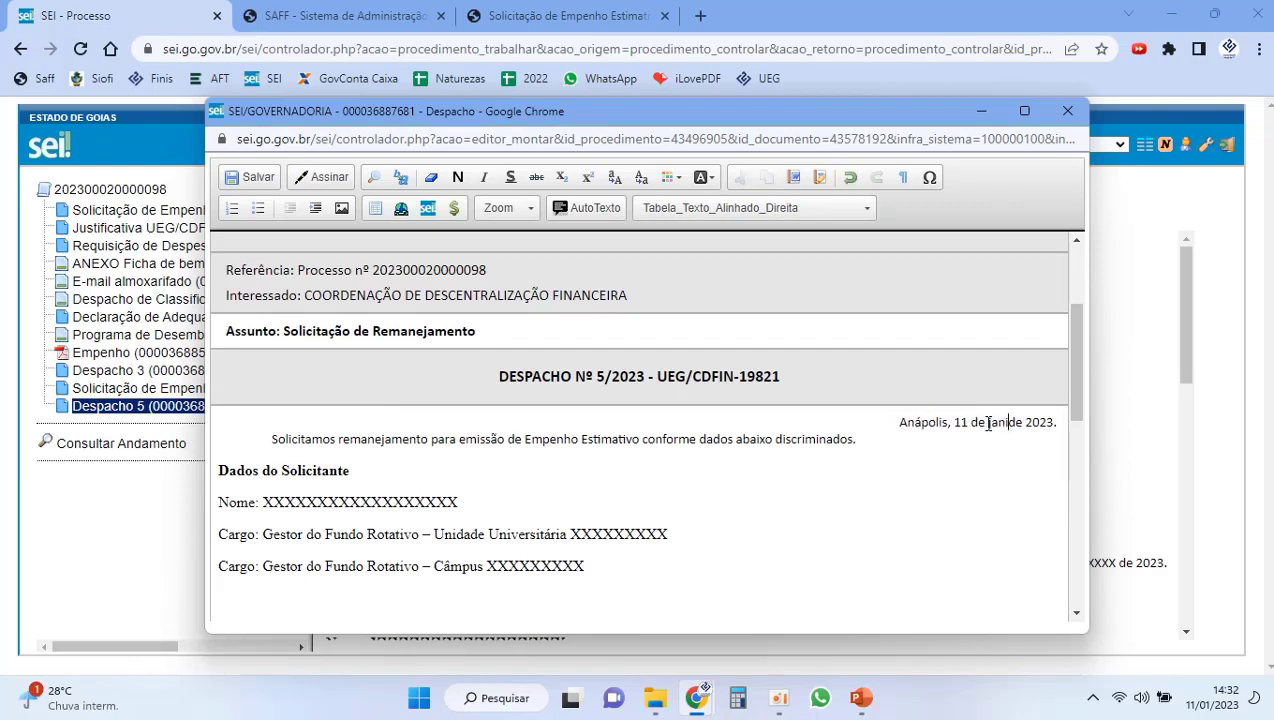
# Step: Examine the Nome placeholder and the two alternative Cargo lines under Dados do Solicitante
pyautogui.doubleClick(305, 502)
pyautogui.scroll(-1, 305, 502)
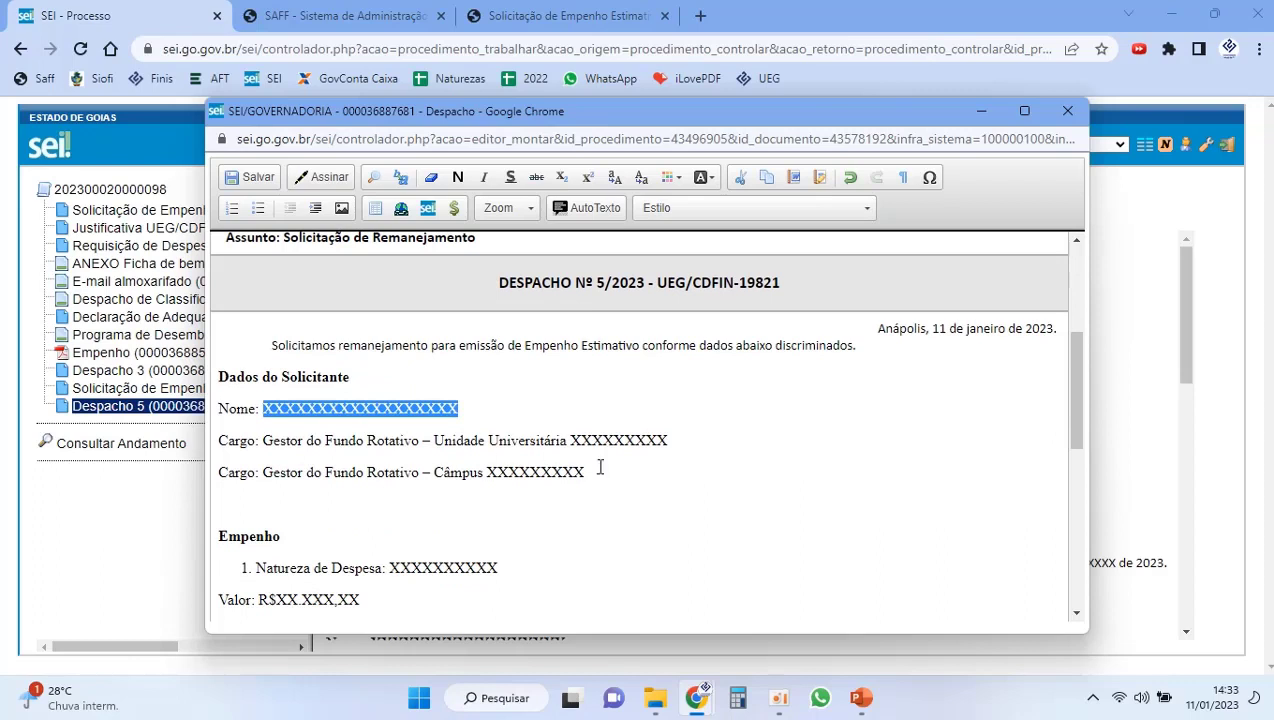
pyautogui.moveTo(599, 470); pyautogui.dragTo(204, 462)
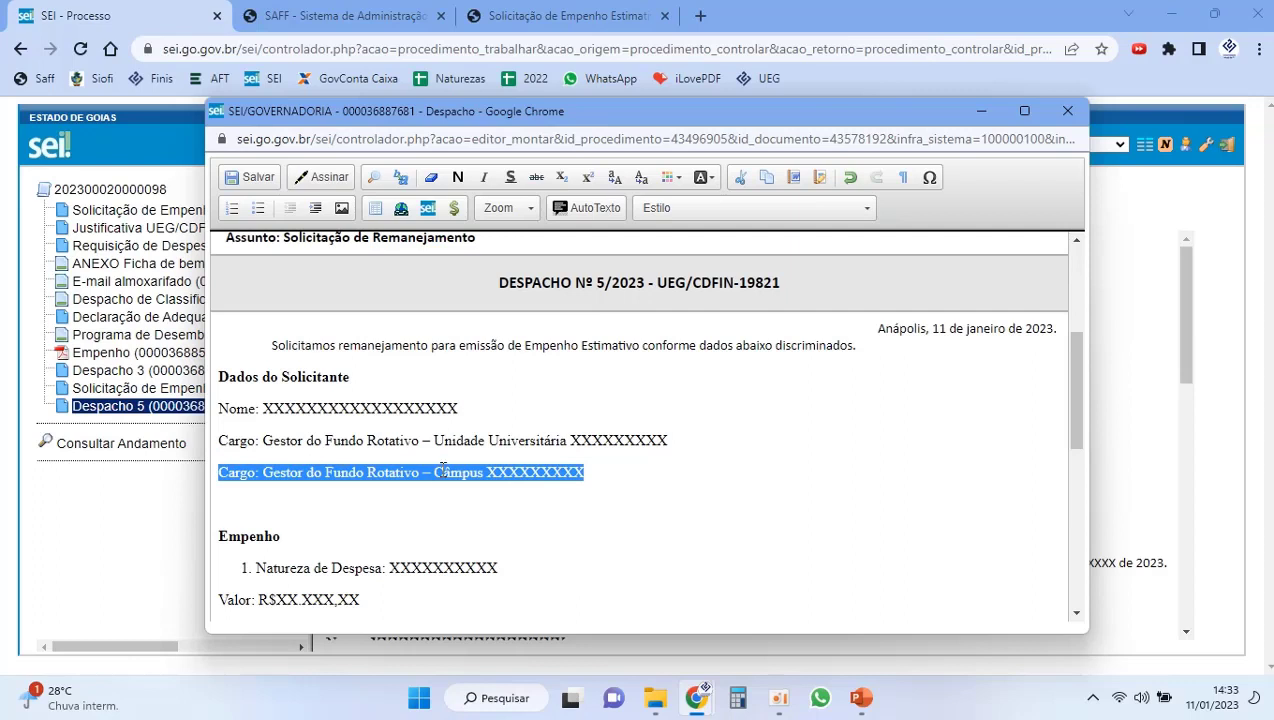
pyautogui.moveTo(700, 440); pyautogui.dragTo(218, 440)
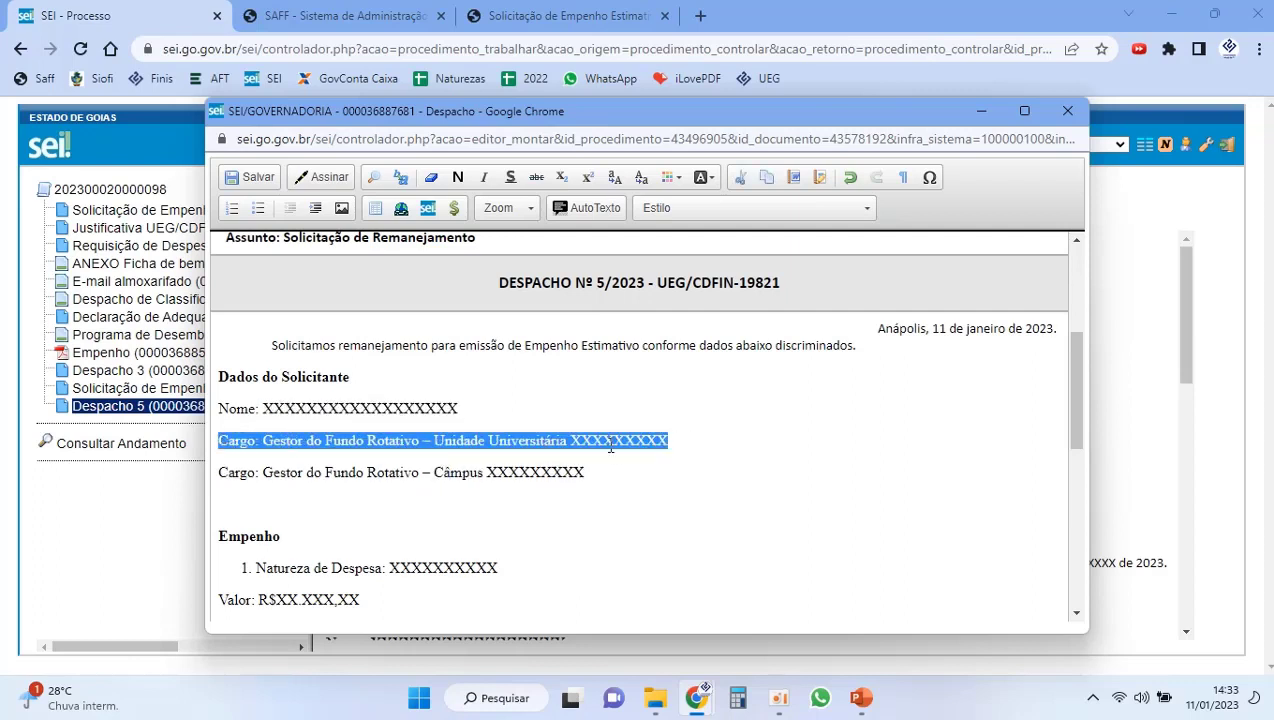
pyautogui.doubleClick(610, 446)
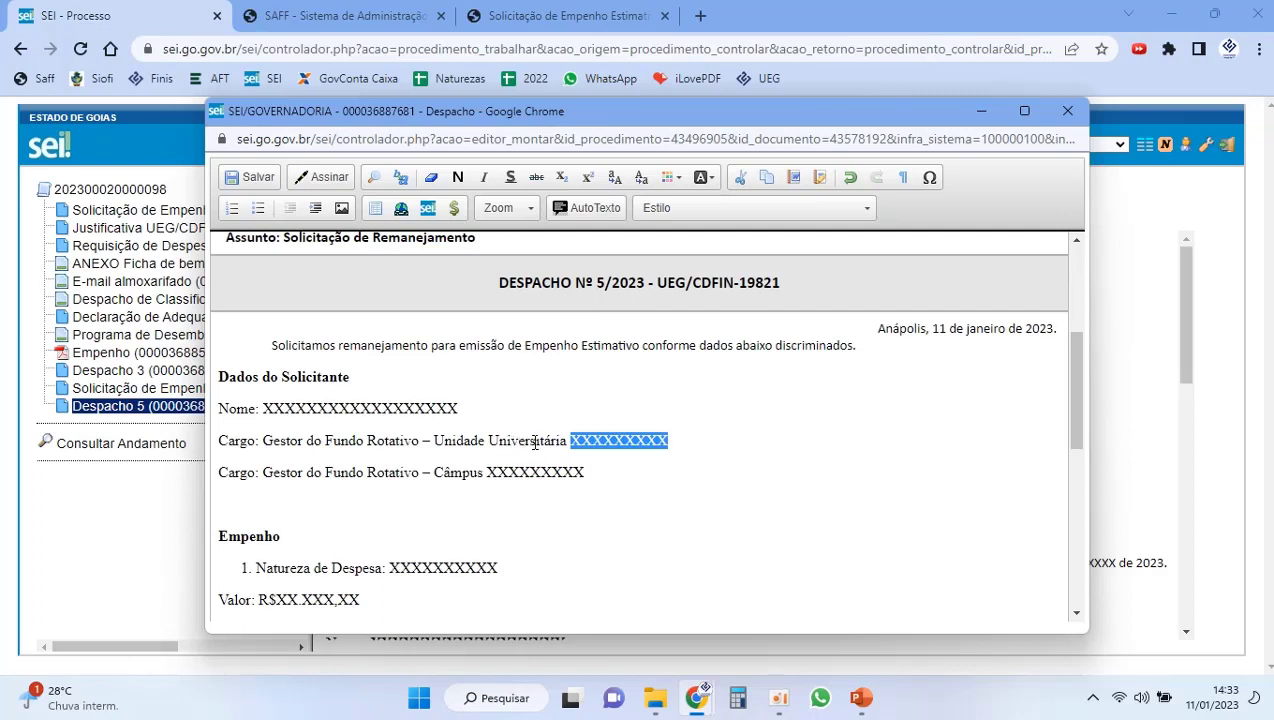
# Step: Check the Exemplo 01 slide in PowerPoint and set the Natureza de Despesa under Empenho to 3.3.90.30.33
pyautogui.scroll(-2, 535, 442)
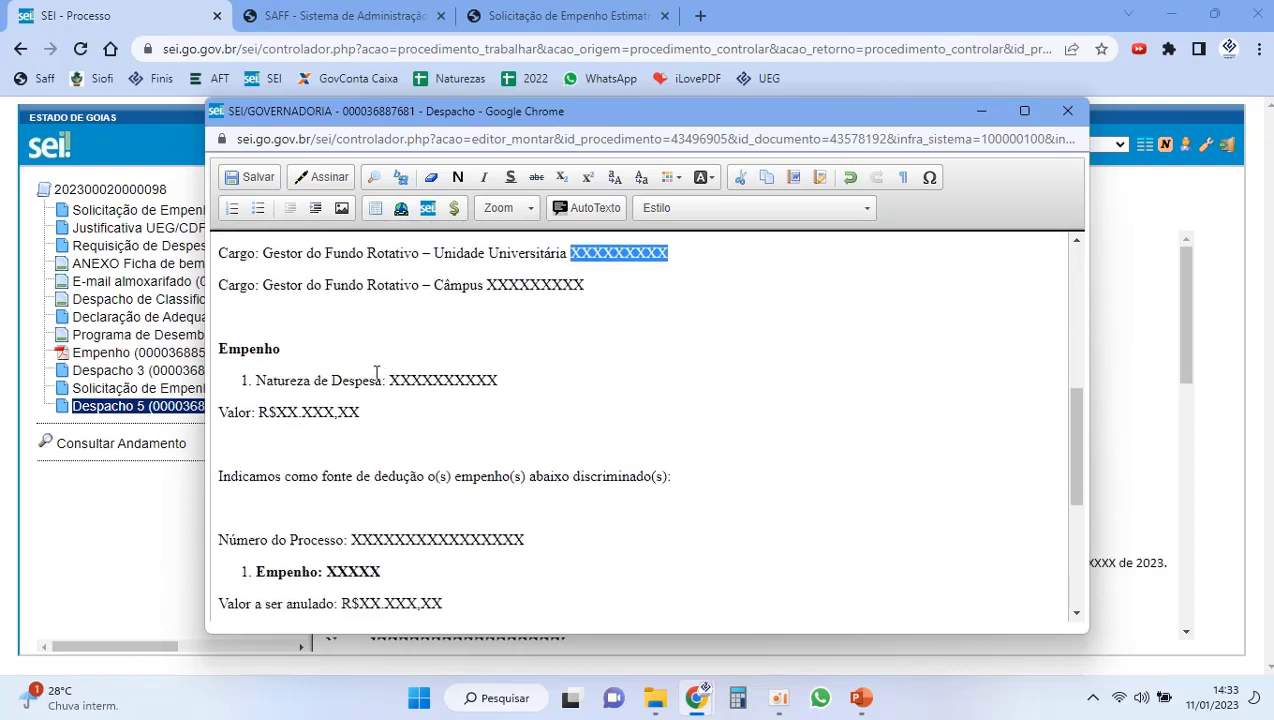
pyautogui.moveTo(218, 348); pyautogui.dragTo(416, 410)
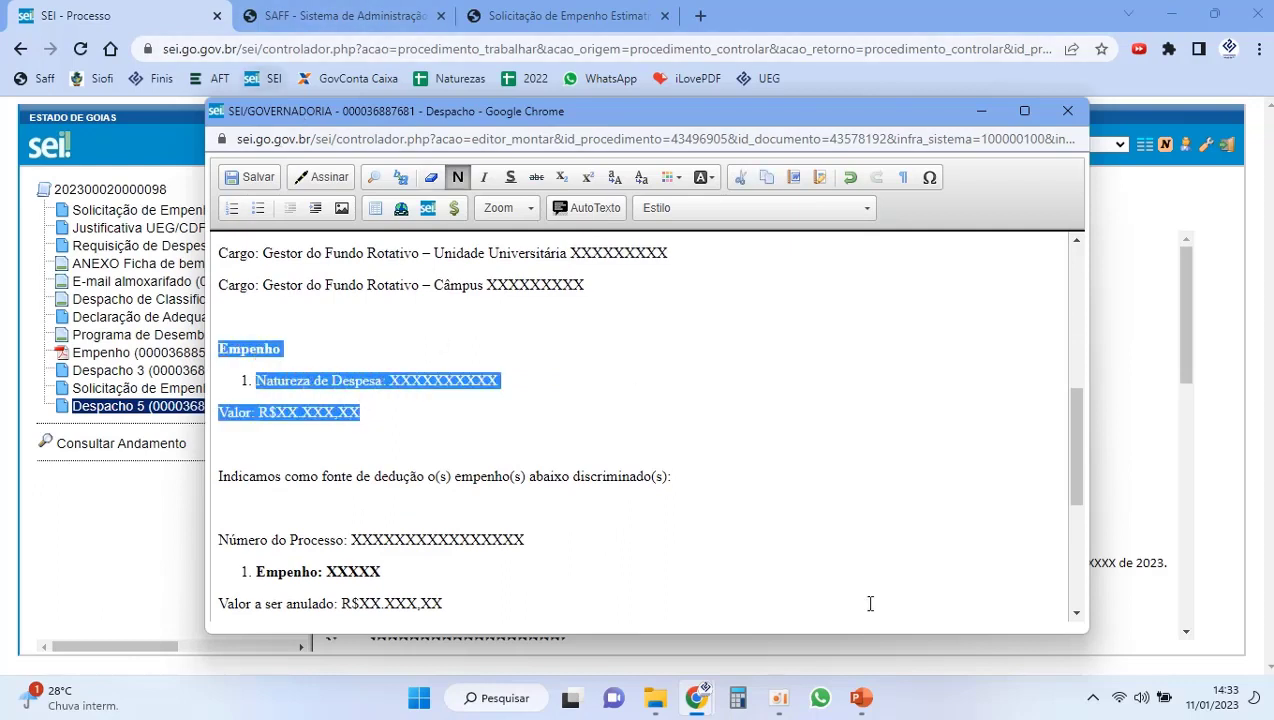
pyautogui.click(860, 697)
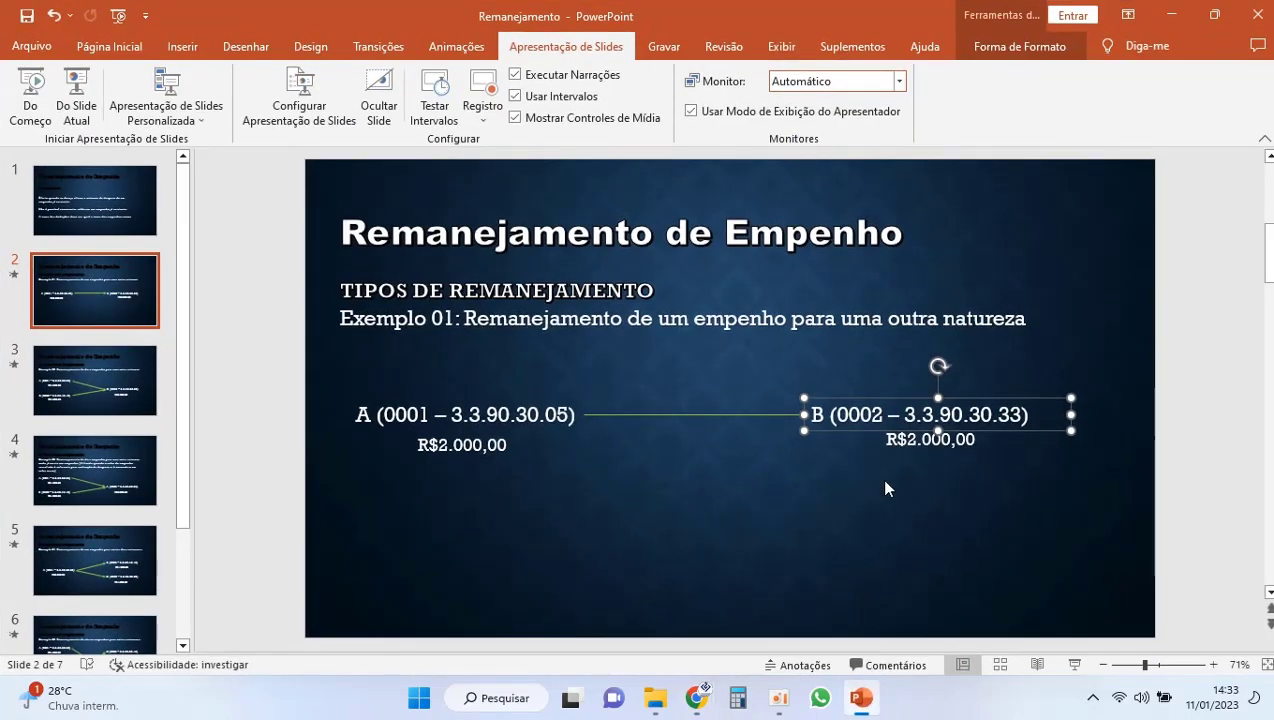
pyautogui.click(860, 697)
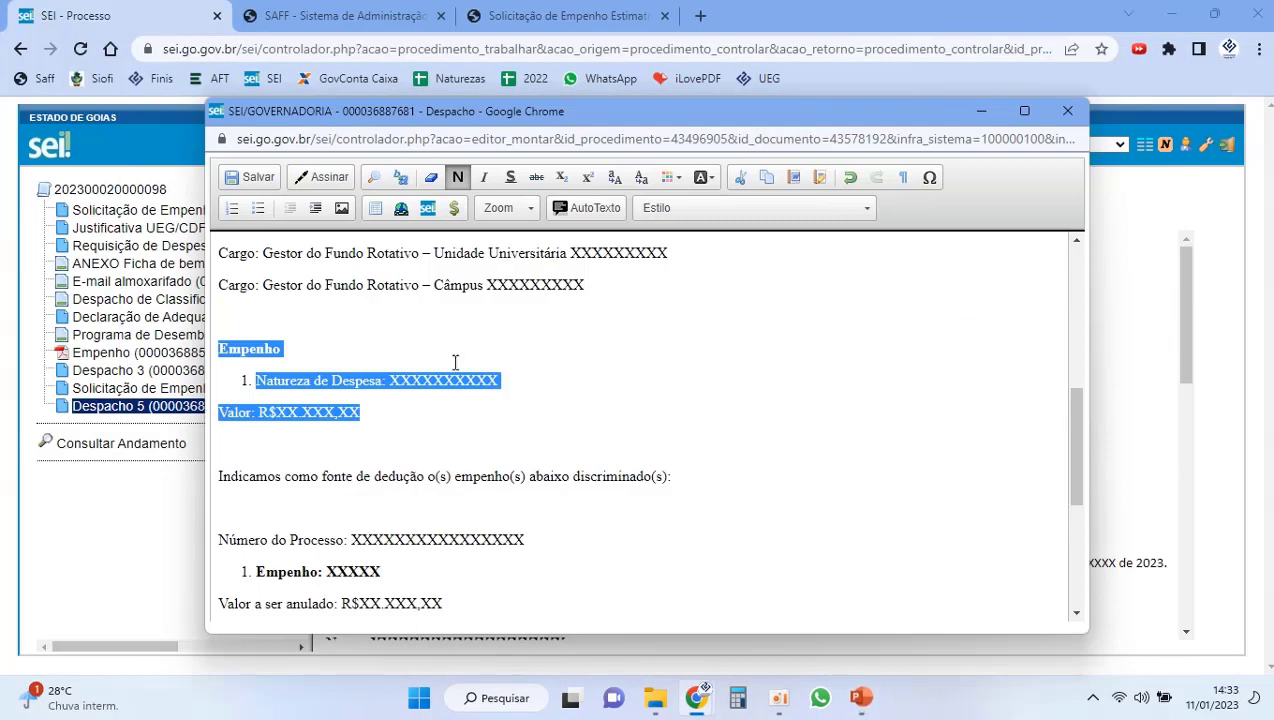
pyautogui.doubleClick(447, 382)
pyautogui.write('3.3.90.30.33')
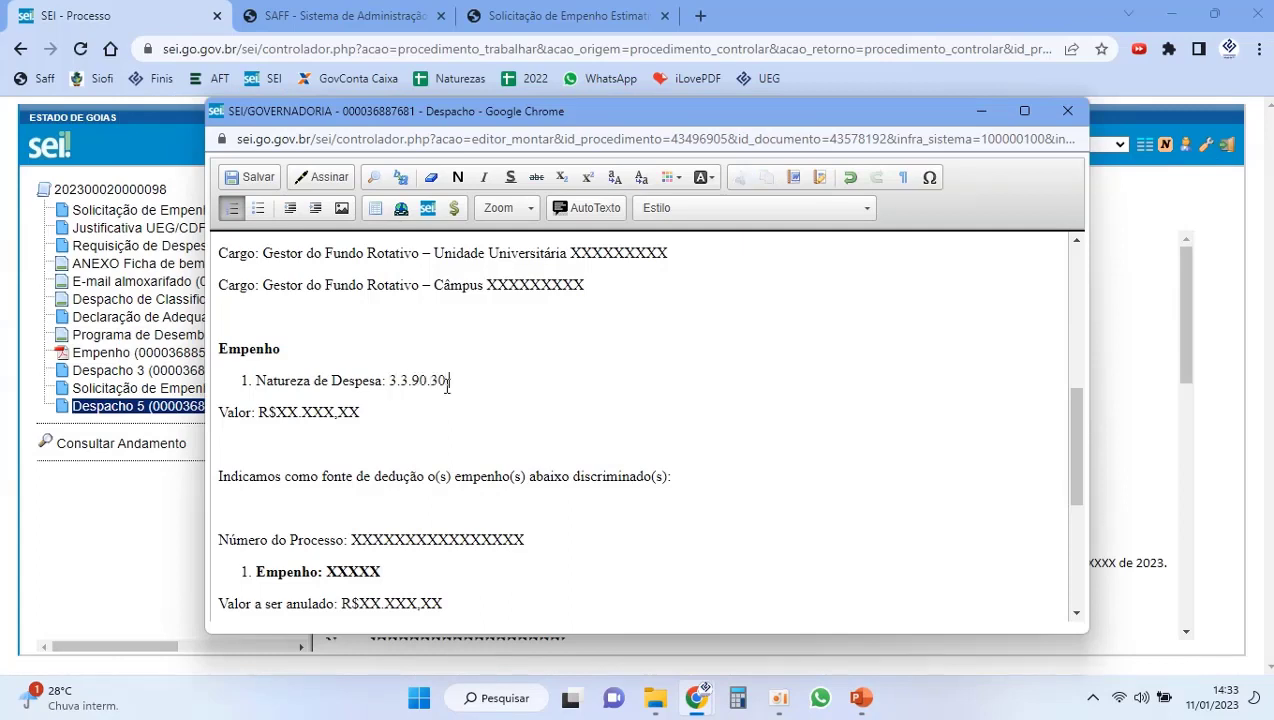
# Step: Set the Valor under Empenho in the Despacho to R$2.000,00
pyautogui.doubleClick(283, 412)
pyautogui.write('2')
pyautogui.doubleClick(300, 412)
pyautogui.write('000')
pyautogui.doubleClick(325, 412)
pyautogui.write('00')
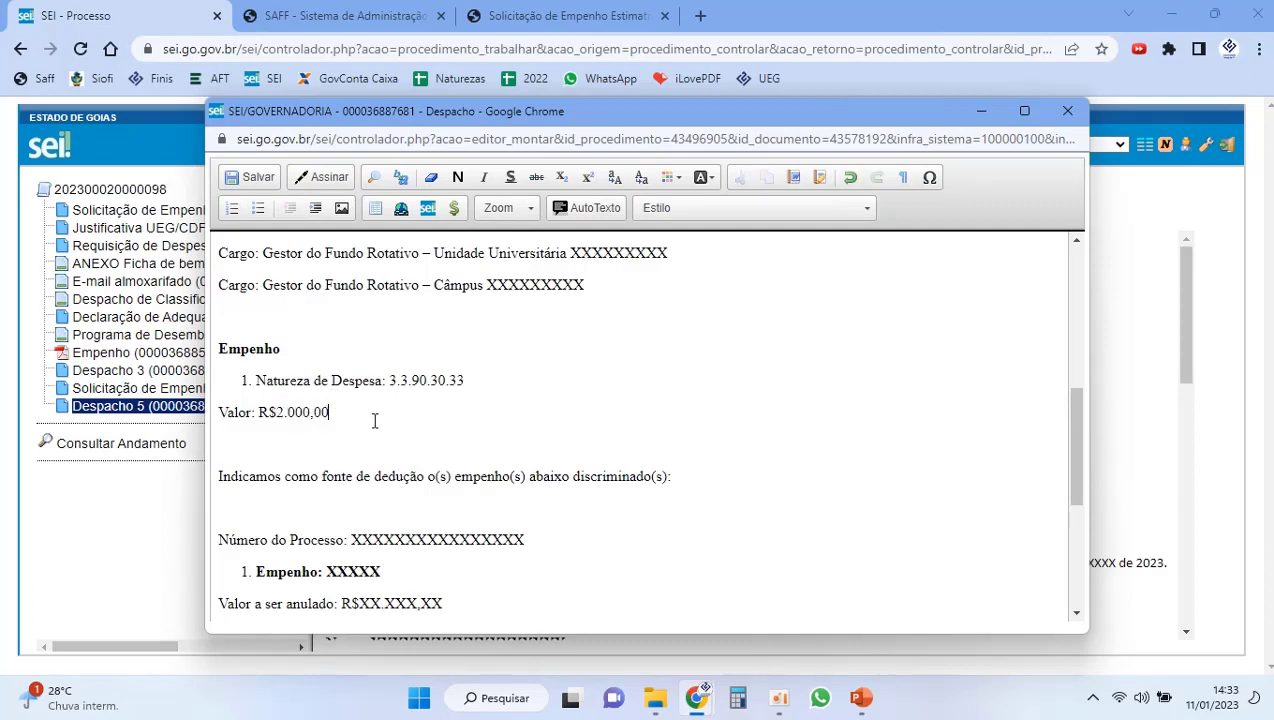
# Step: Copy the process number from the SEI process tree and paste it over the Número do Processo placeholder in the Despacho
pyautogui.scroll(-1, 366, 460)
pyautogui.scroll(-1, 366, 465)
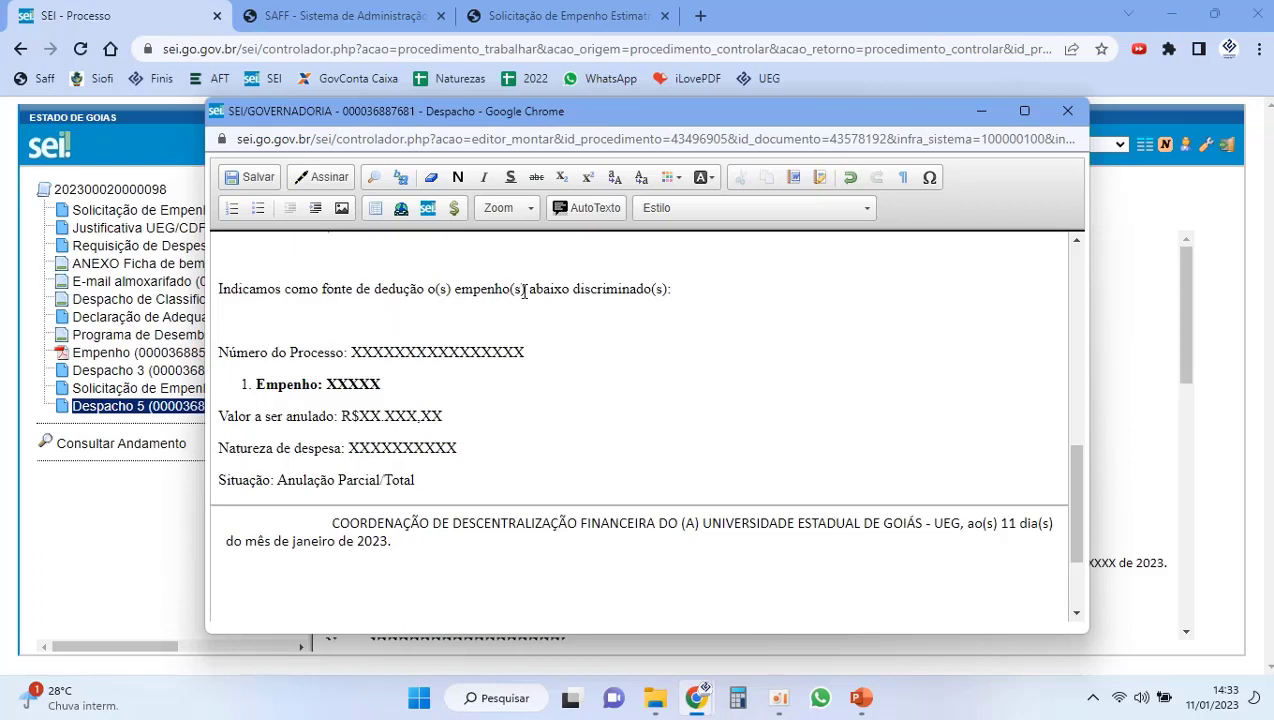
pyautogui.doubleClick(431, 351)
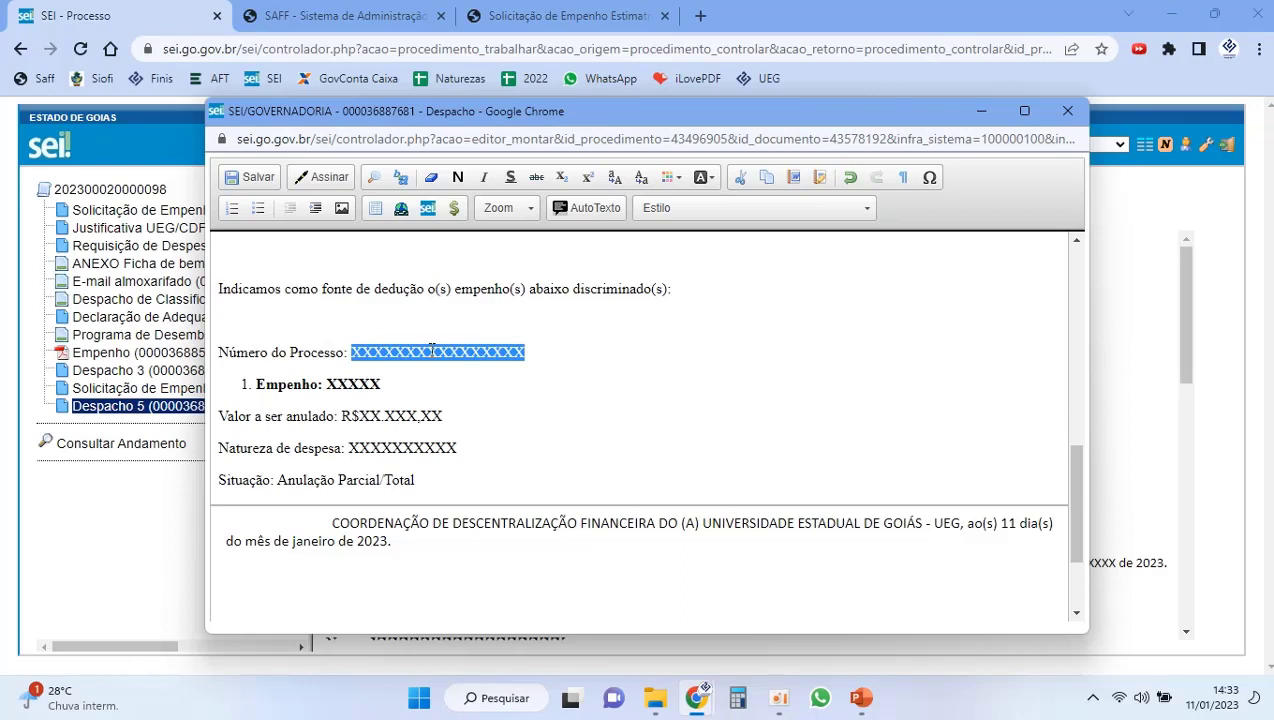
pyautogui.click(45, 193)
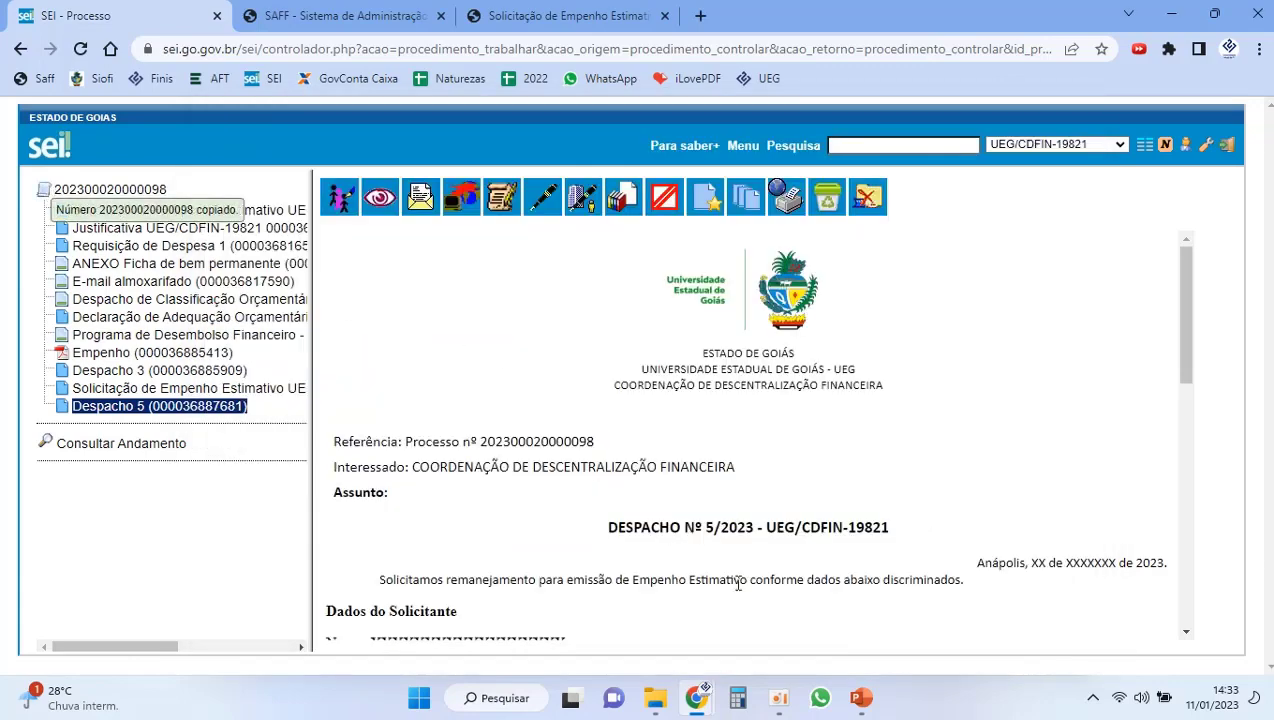
pyautogui.moveTo(703, 697)
pyautogui.click(750, 613)
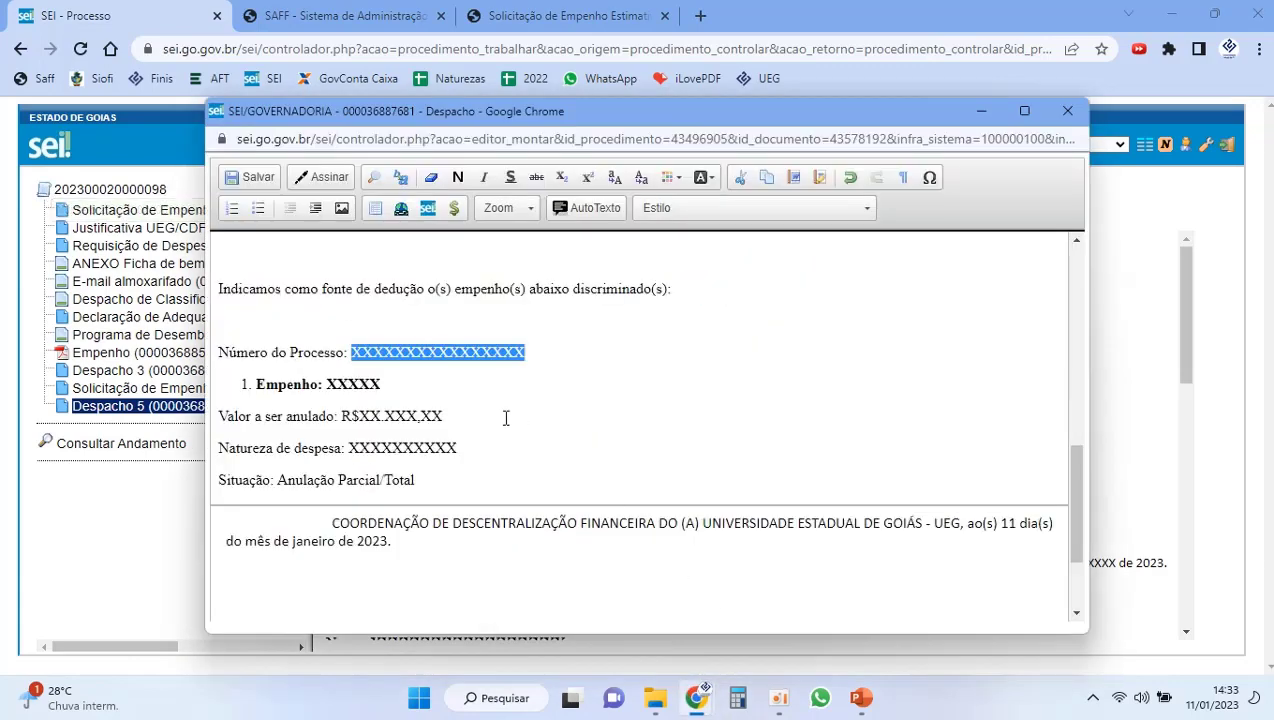
pyautogui.hotkey('ctrl', 'v')
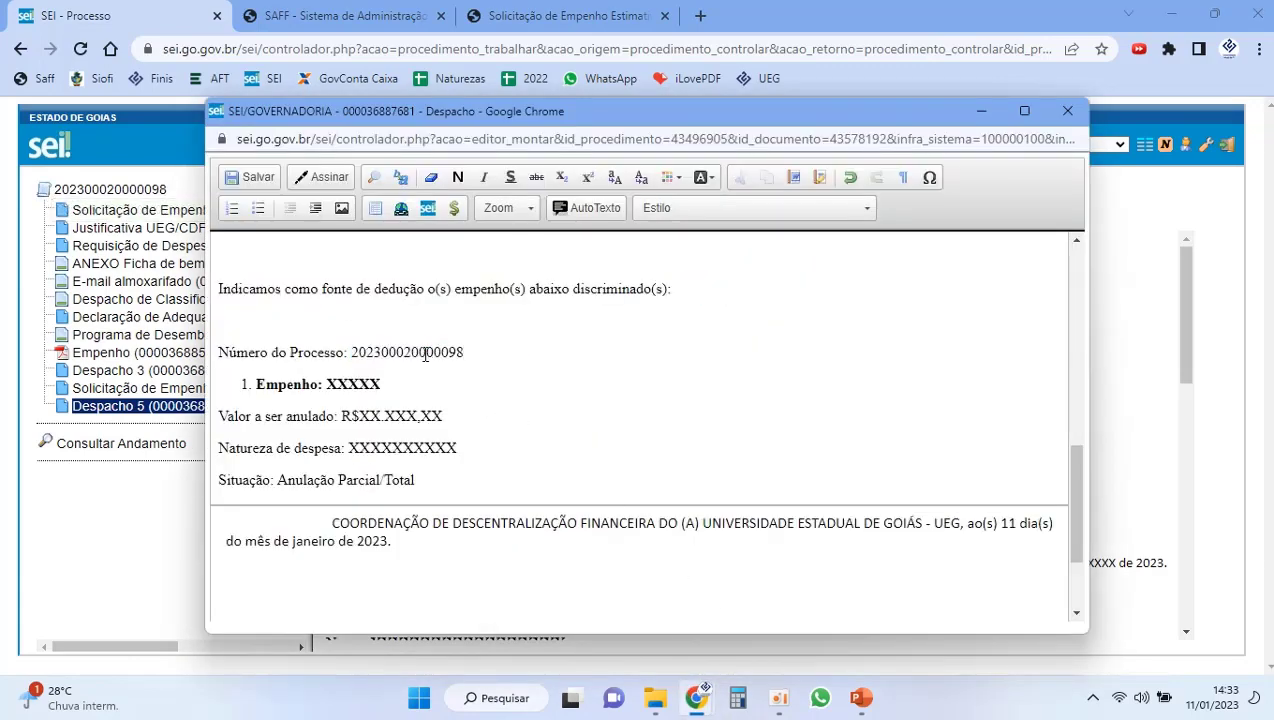
pyautogui.moveTo(476, 352); pyautogui.dragTo(217, 344)
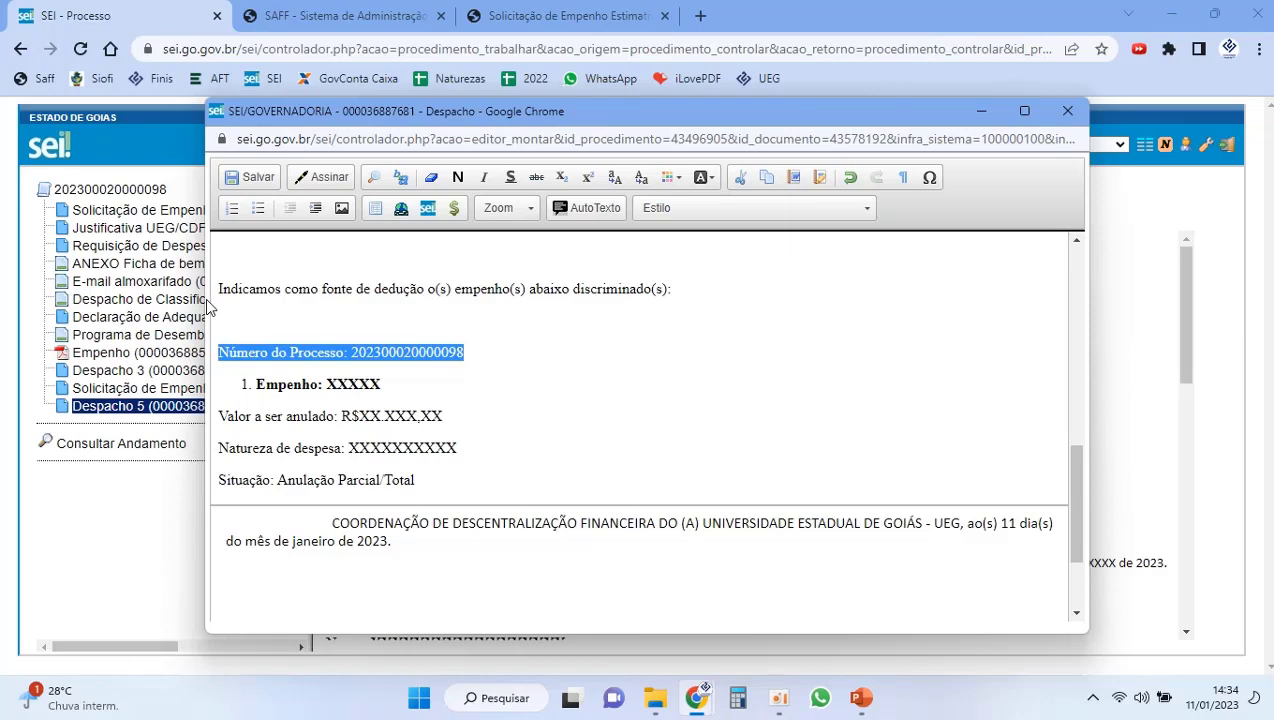
# Step: Look up the empenho number in the process's Empenho PDF and enter 0001 as the Empenho in the deduction source section
pyautogui.doubleClick(348, 383)
pyautogui.click(133, 356)
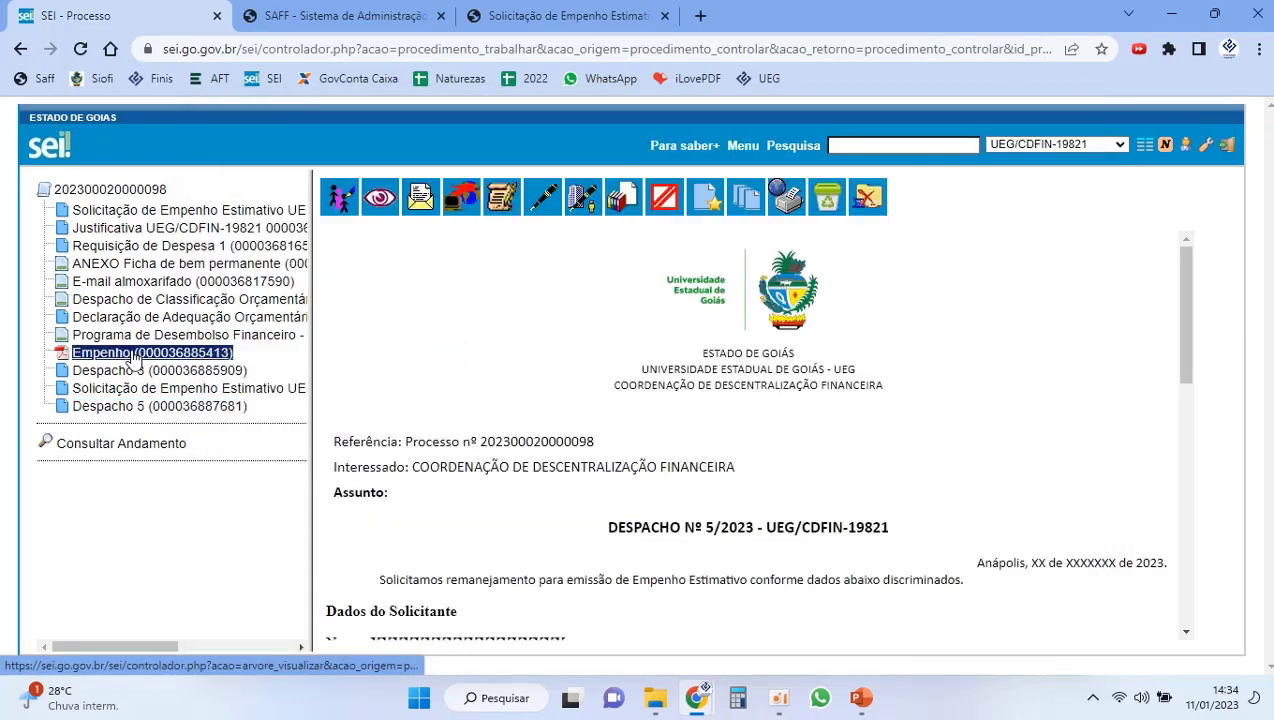
pyautogui.moveTo(636, 458); pyautogui.dragTo(690, 452)
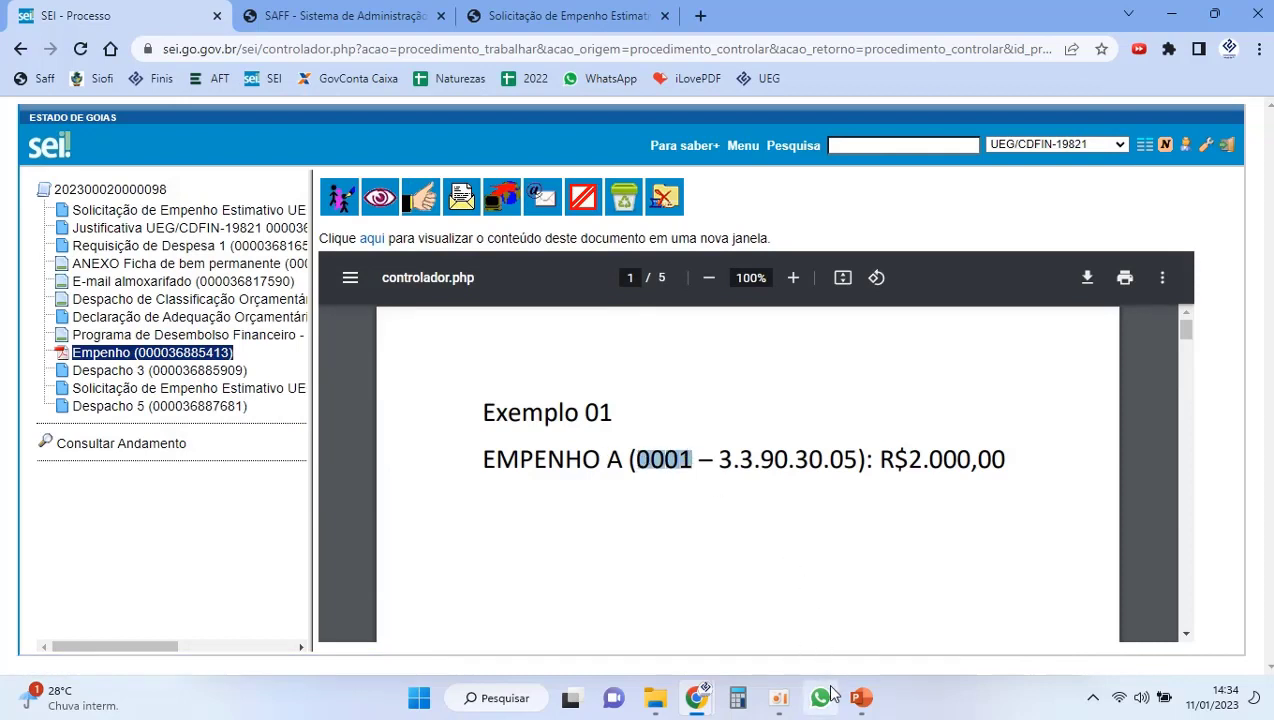
pyautogui.moveTo(697, 697)
pyautogui.click(740, 630)
pyautogui.doubleClick(357, 382)
pyautogui.write('0001')
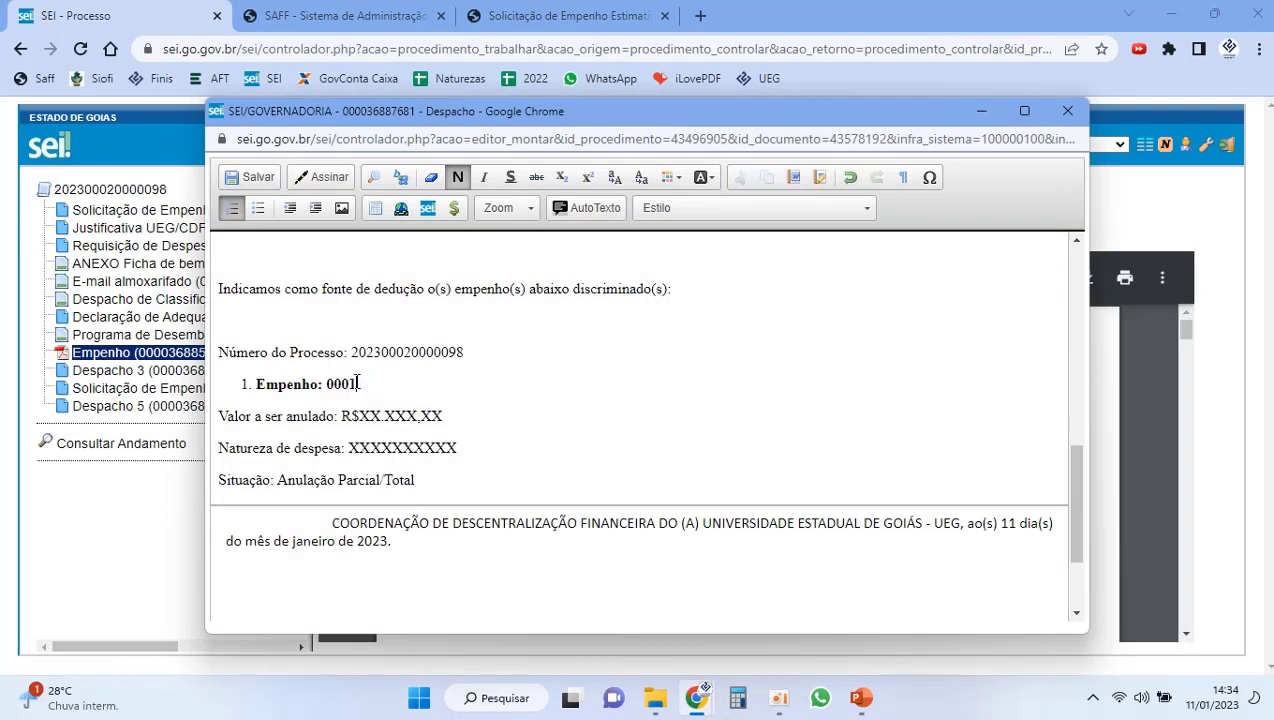
# Step: Set the Valor a ser anulado of the deduction source to R$2.000,00
pyautogui.doubleClick(369, 415)
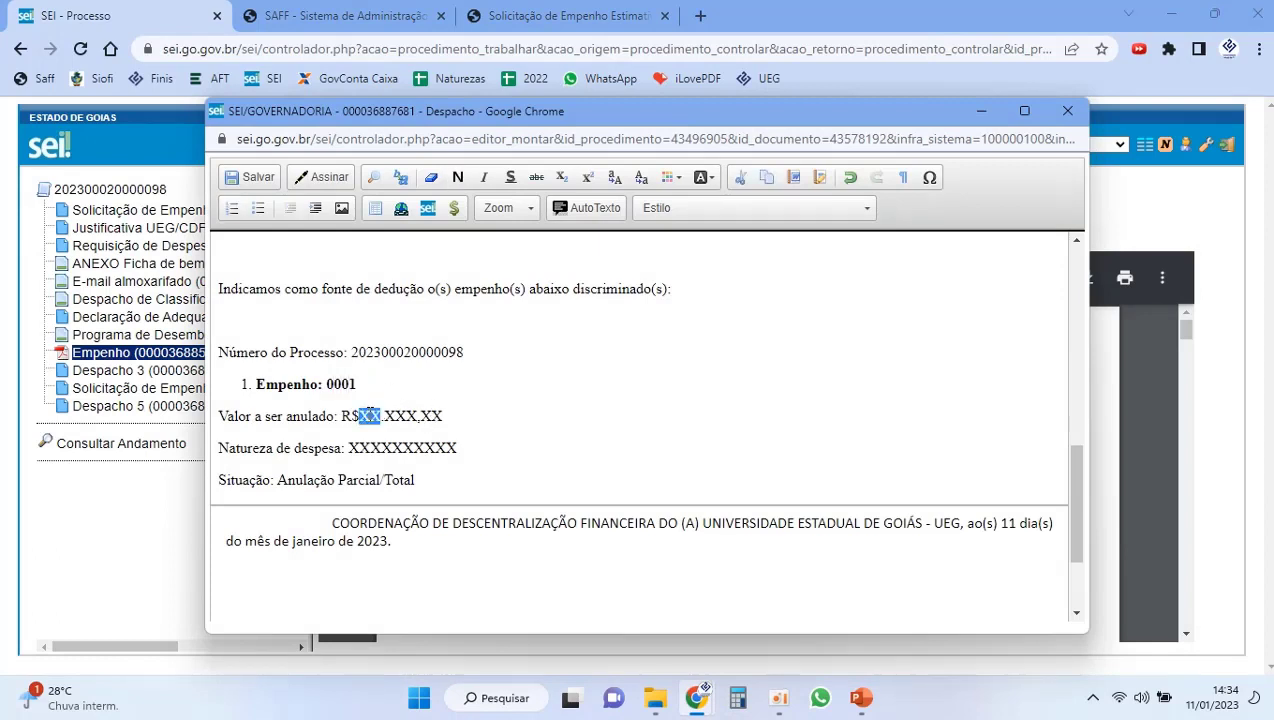
pyautogui.write('2')
pyautogui.tripleClick(383, 410)
pyautogui.click(385, 414)
pyautogui.doubleClick(385, 414)
pyautogui.press('BackSpace')
pyautogui.write('000')
pyautogui.doubleClick(404, 417)
pyautogui.write('00')
# Step: Replace the Natureza de despesa placeholder of the deduction source with 3.3.30.05
pyautogui.doubleClick(406, 451)
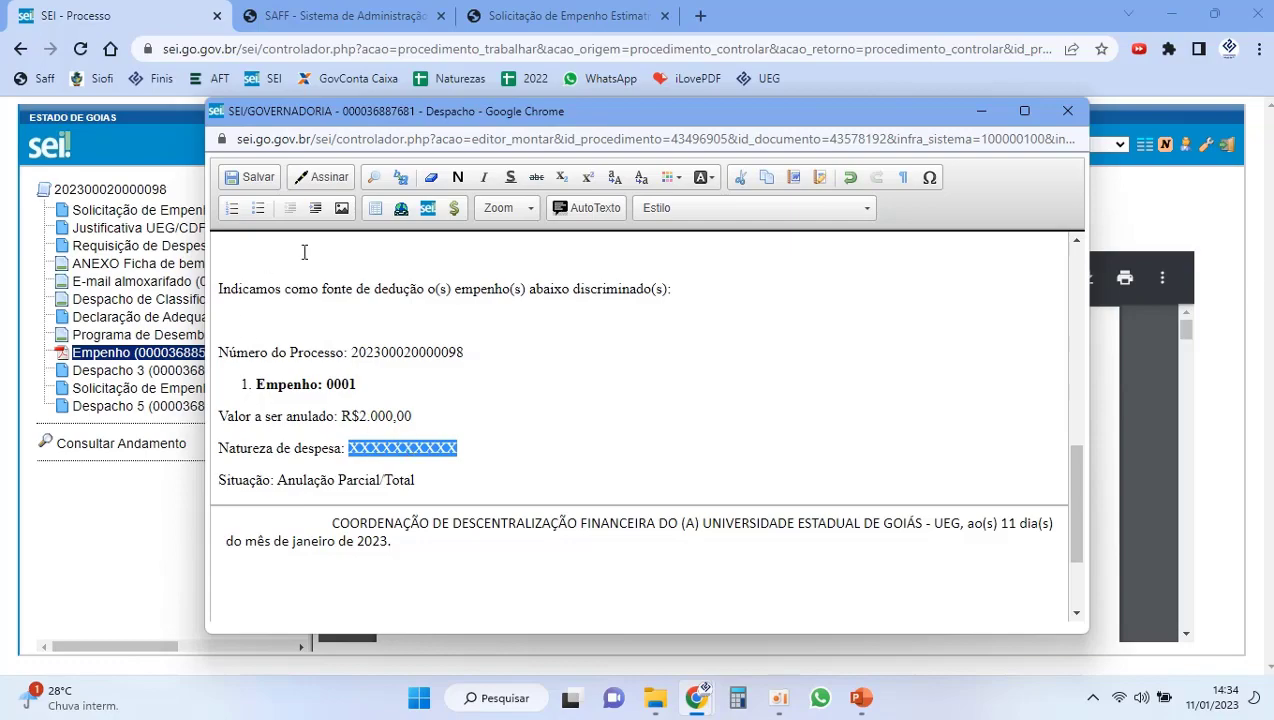
pyautogui.moveTo(457, 113); pyautogui.dragTo(501, 163)
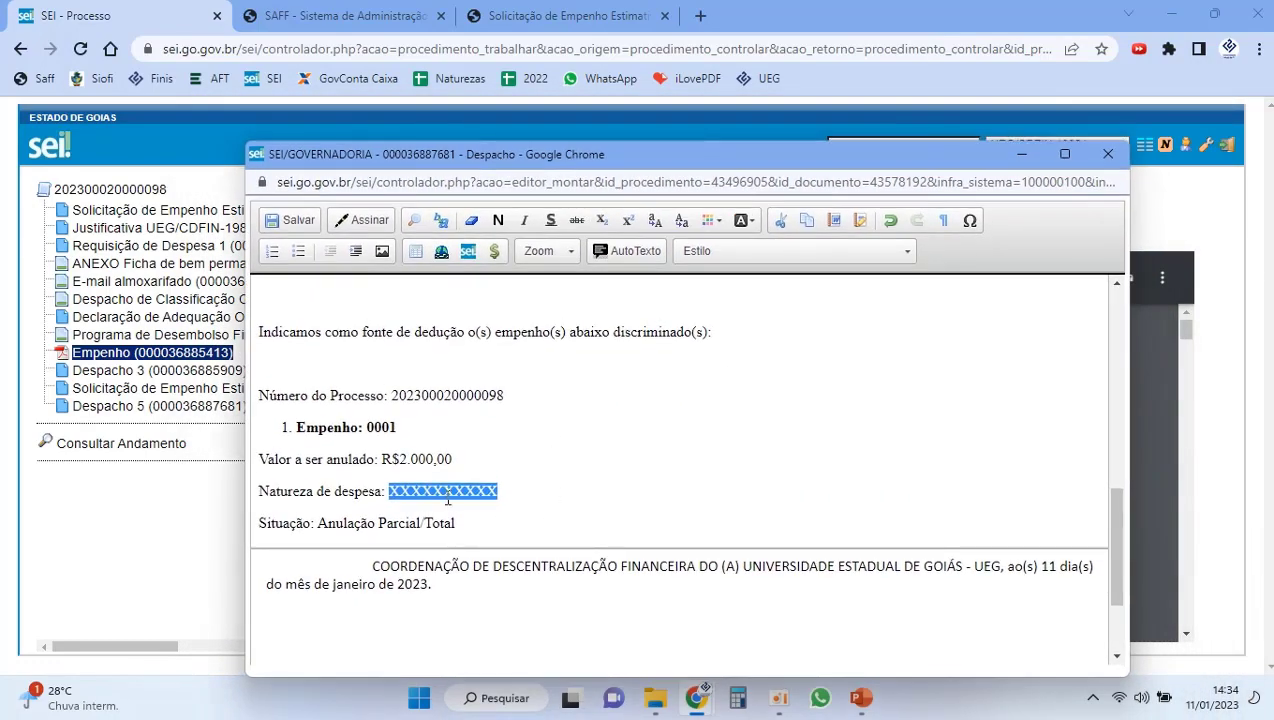
pyautogui.write('3.3.30.05')
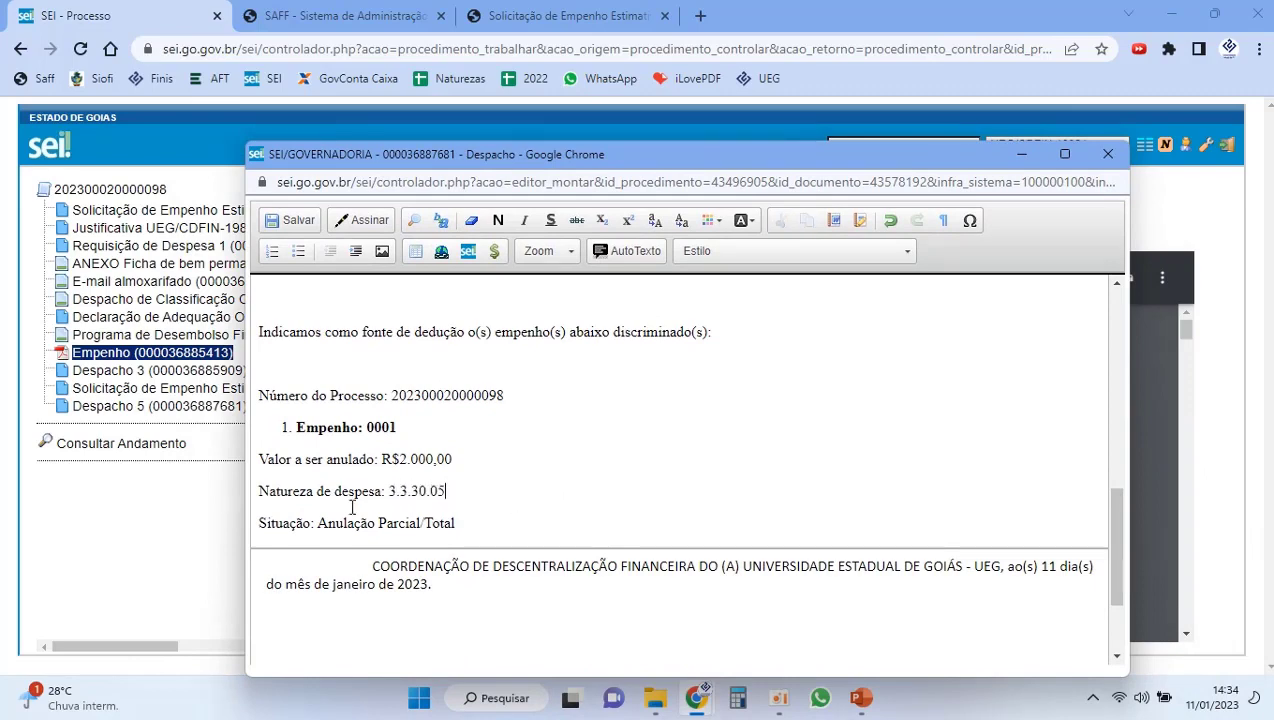
pyautogui.scroll(-1, 332, 518)
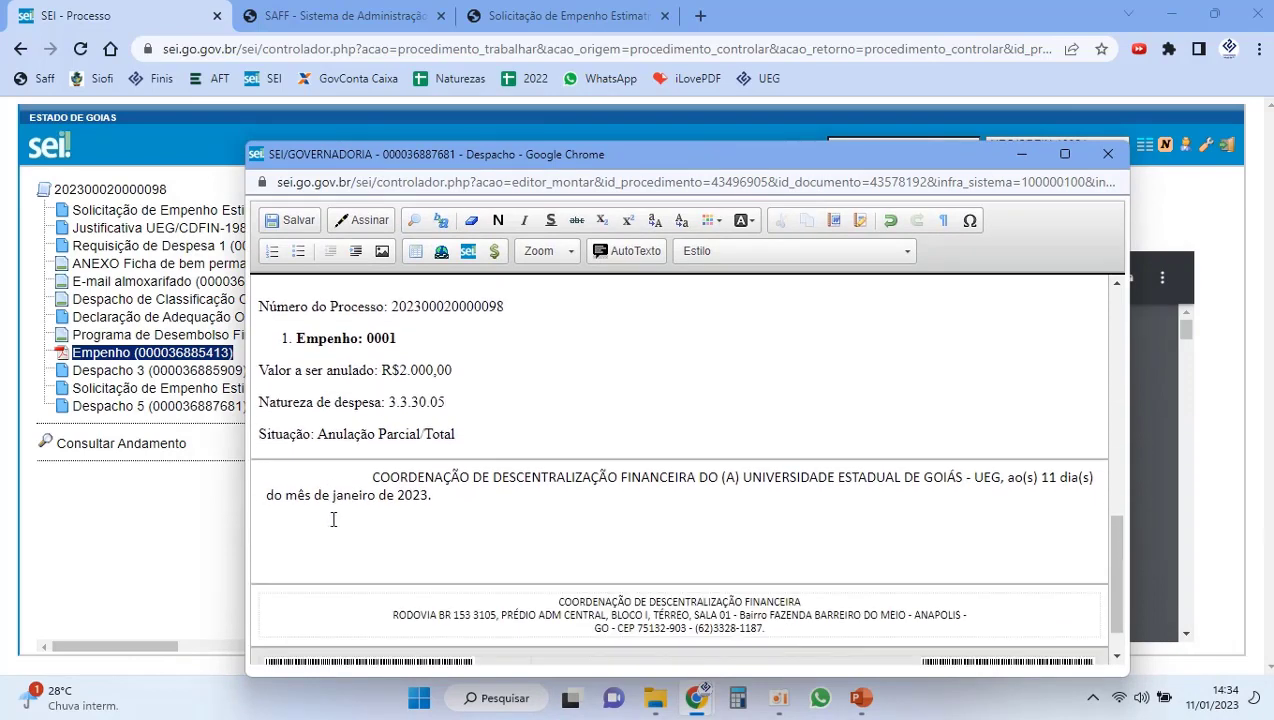
pyautogui.scroll(1, 338, 455)
# Step: Change the Situação to "Anulação Total", save the Despacho and close its editor
pyautogui.moveTo(375, 163); pyautogui.dragTo(286, 137)
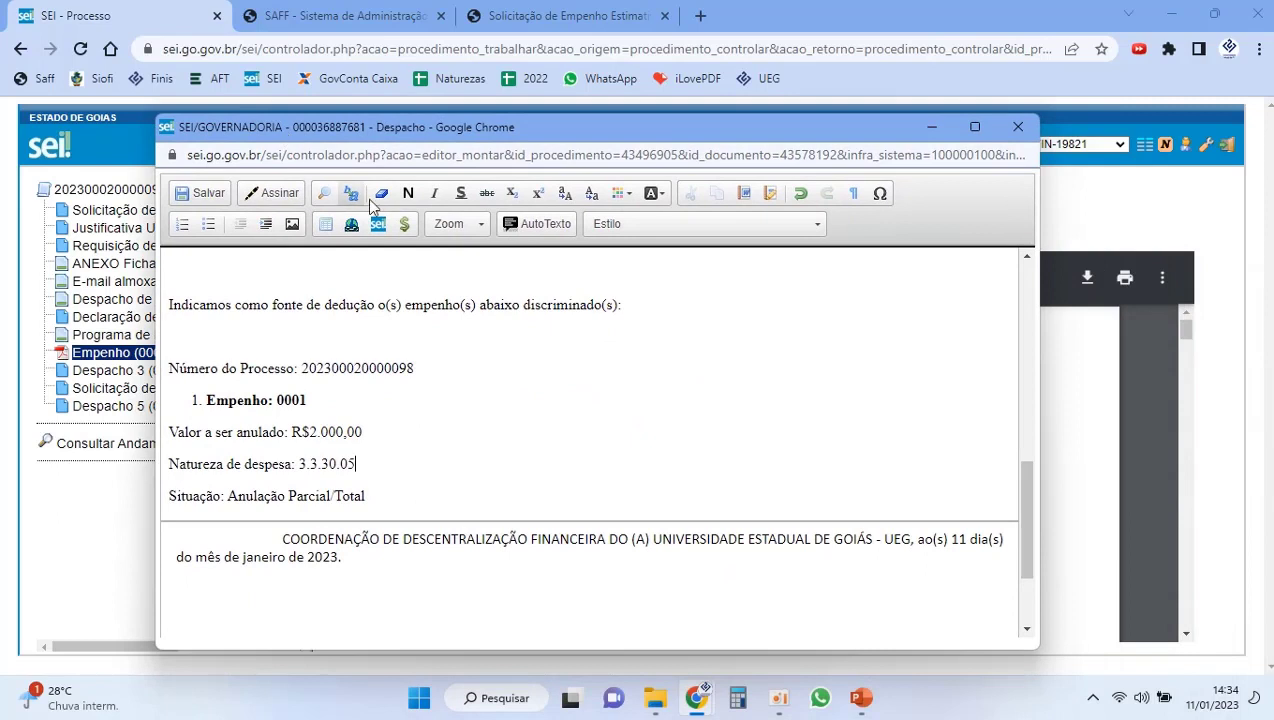
pyautogui.doubleClick(313, 495)
pyautogui.press('Delete')
pyautogui.press('Delete')
pyautogui.click(196, 196)
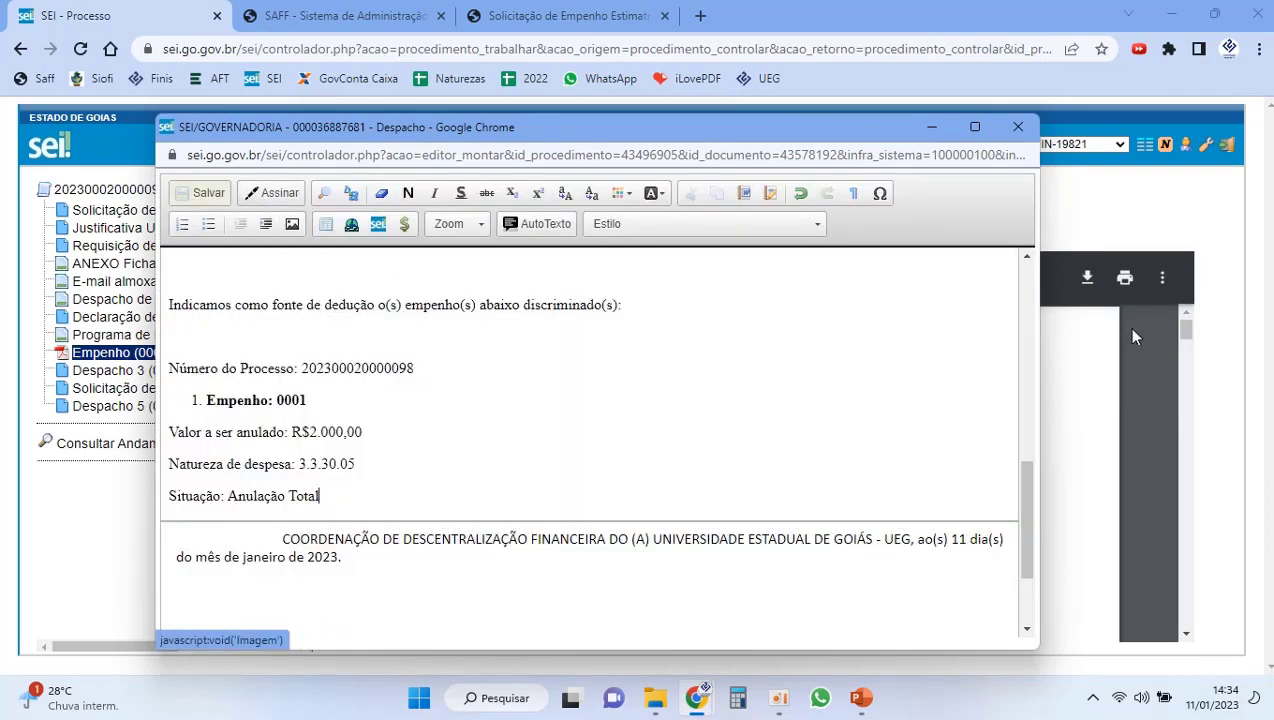
pyautogui.click(1018, 128)
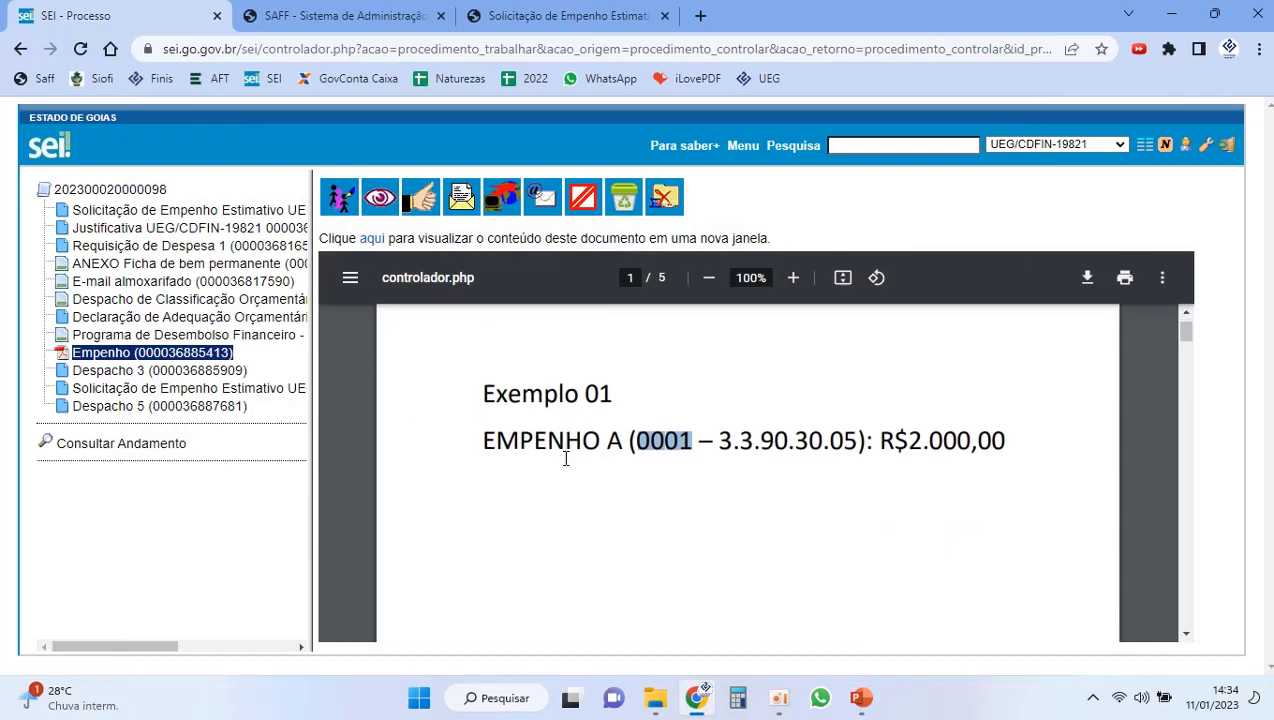
# Step: Review the added Solicitação de Empenho Estimativo, then check the requested empenho and the deduction source in Despacho 5
pyautogui.click(200, 391)
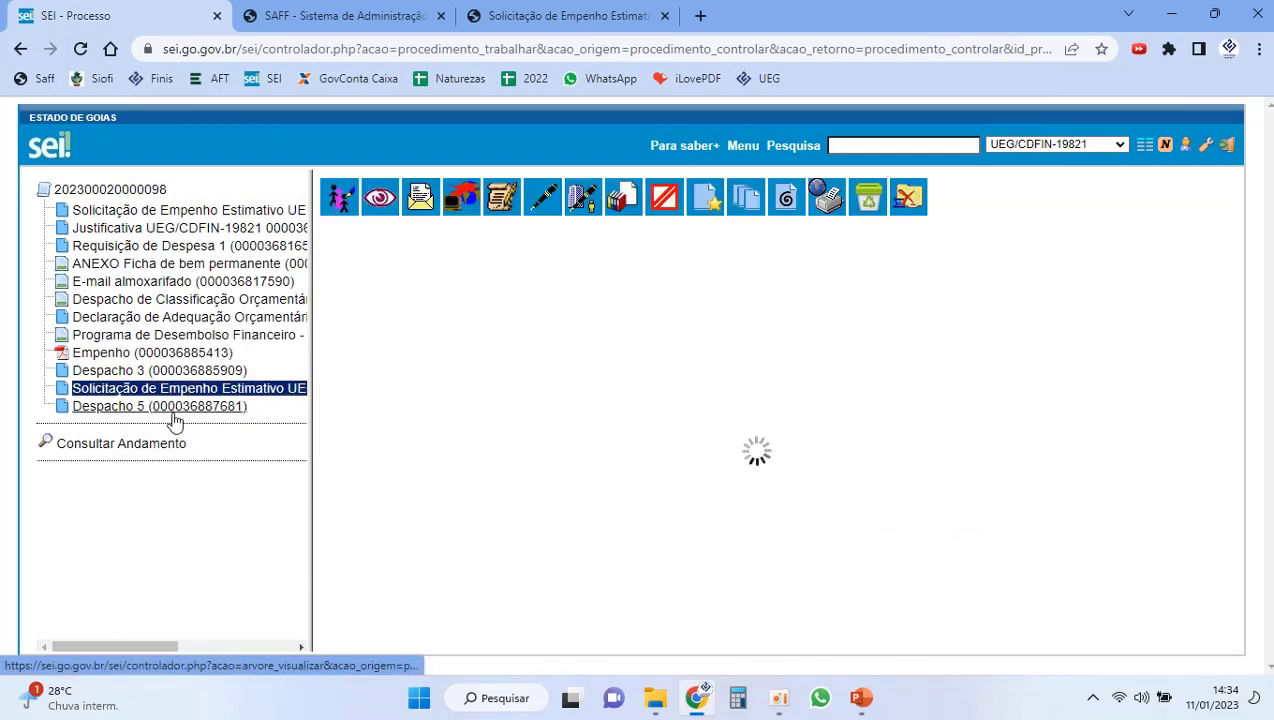
pyautogui.scroll(-2, 815, 510)
pyautogui.scroll(-3, 815, 510)
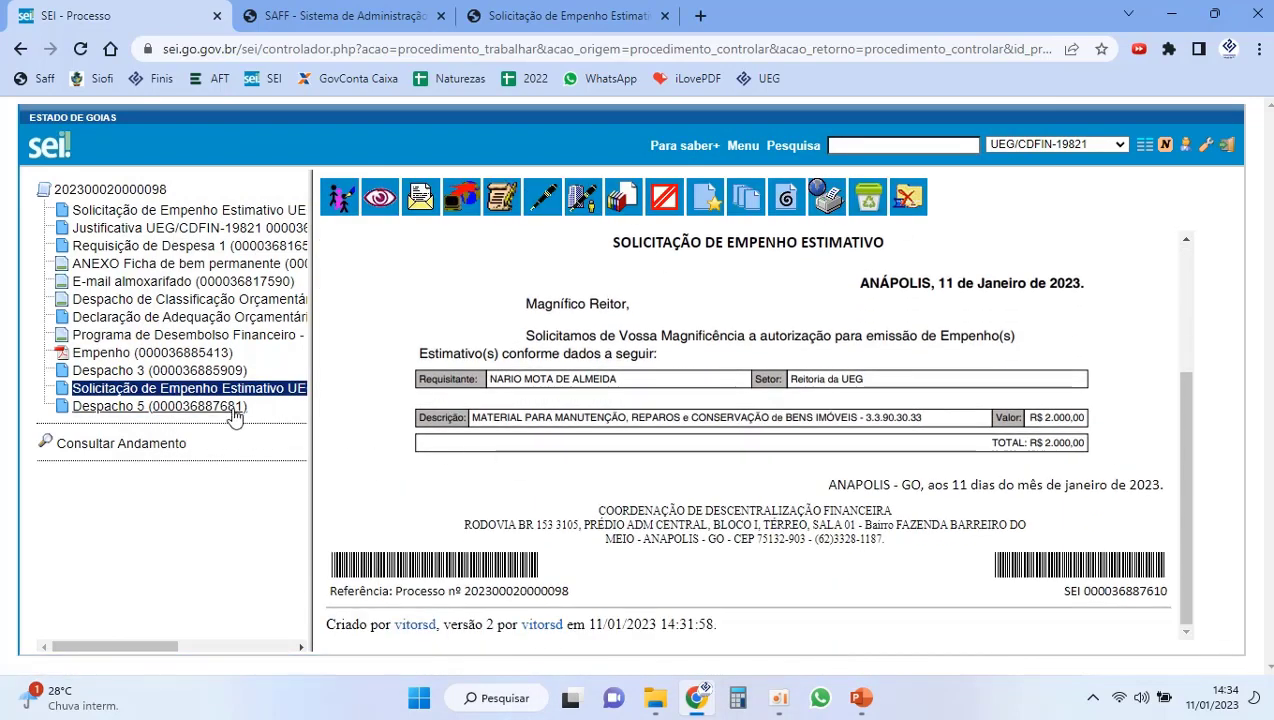
pyautogui.click(155, 406)
pyautogui.scroll(-5, 740, 470)
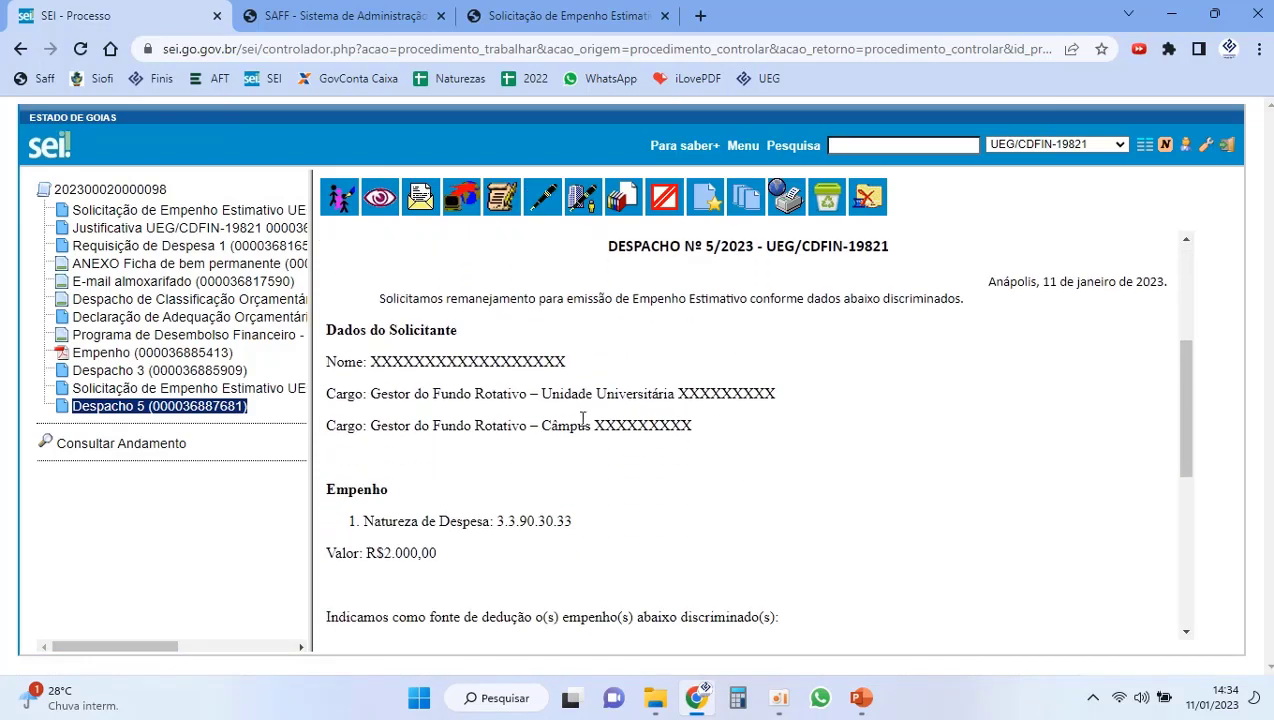
pyautogui.scroll(-2, 522, 421)
pyautogui.doubleClick(458, 430)
pyautogui.moveTo(467, 495); pyautogui.dragTo(531, 526)
pyautogui.scroll(3, 500, 490)
pyautogui.moveTo(438, 460); pyautogui.dragTo(355, 432)
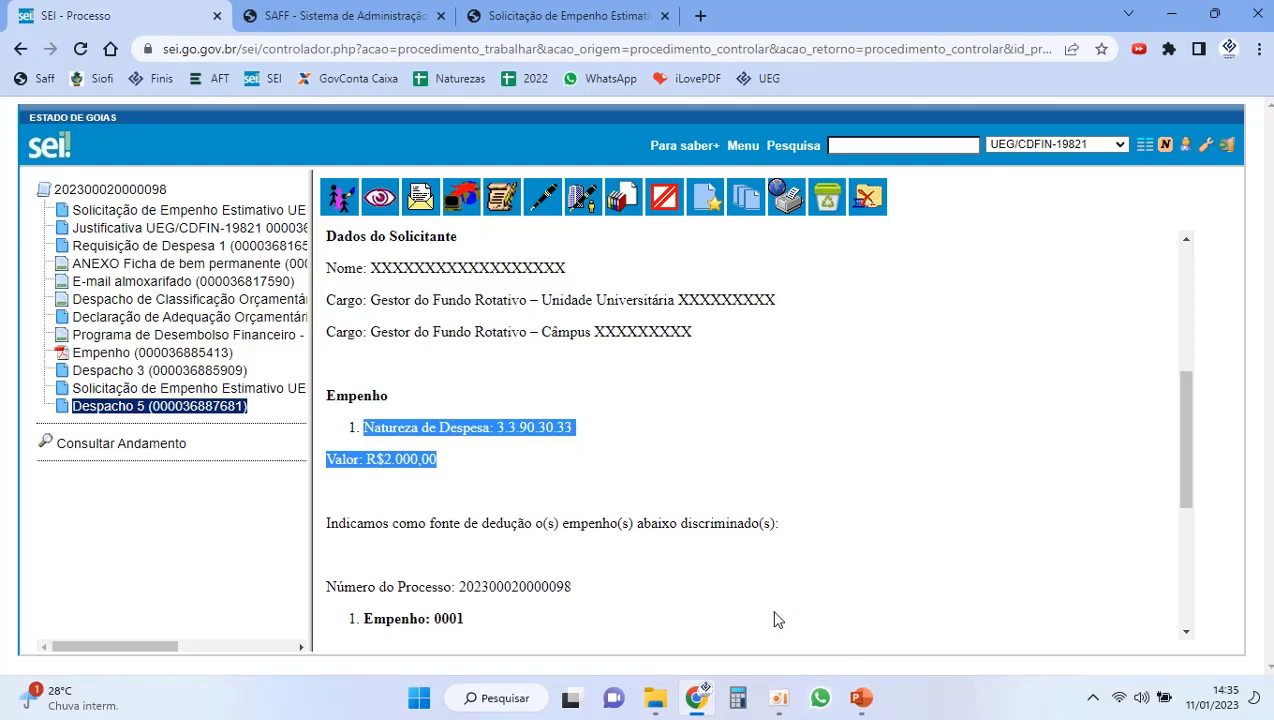
pyautogui.click(684, 538)
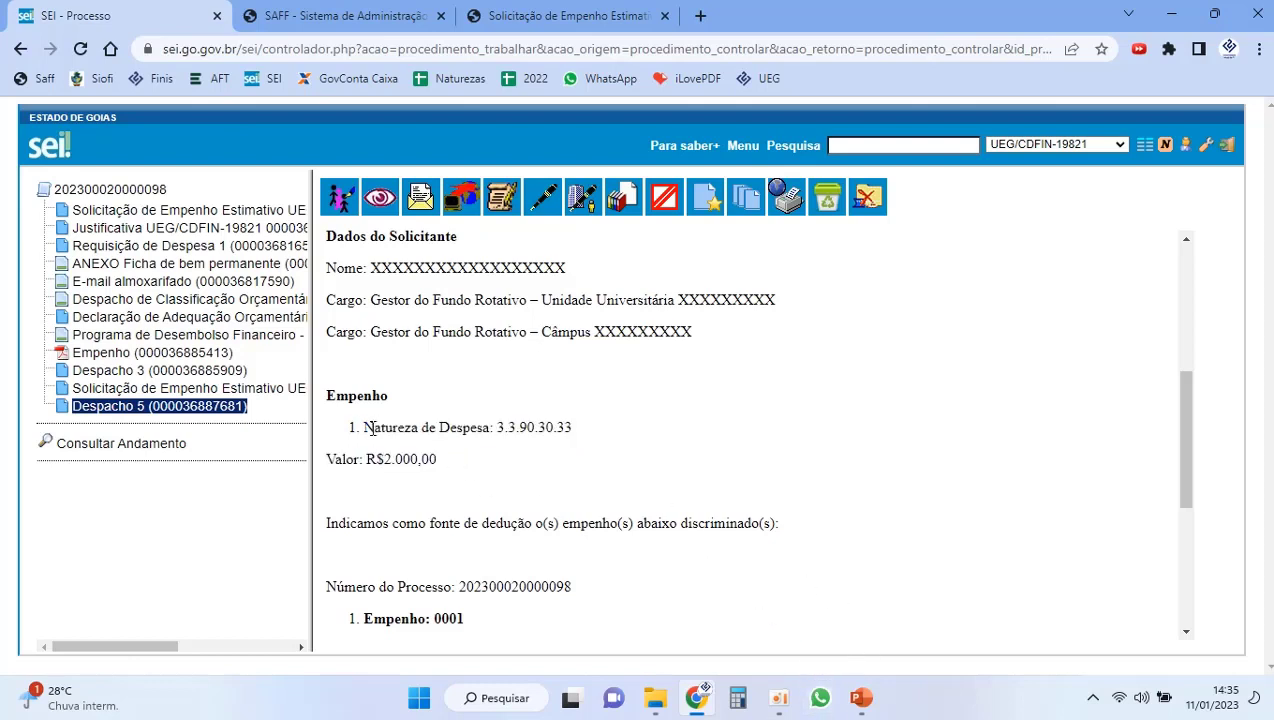
# Step: Show the Exemplo 02 slide in PowerPoint, then switch to SAFF and delete the 3.3.90.30.33 entry from the estimate request
pyautogui.click(862, 698)
pyautogui.click(153, 372)
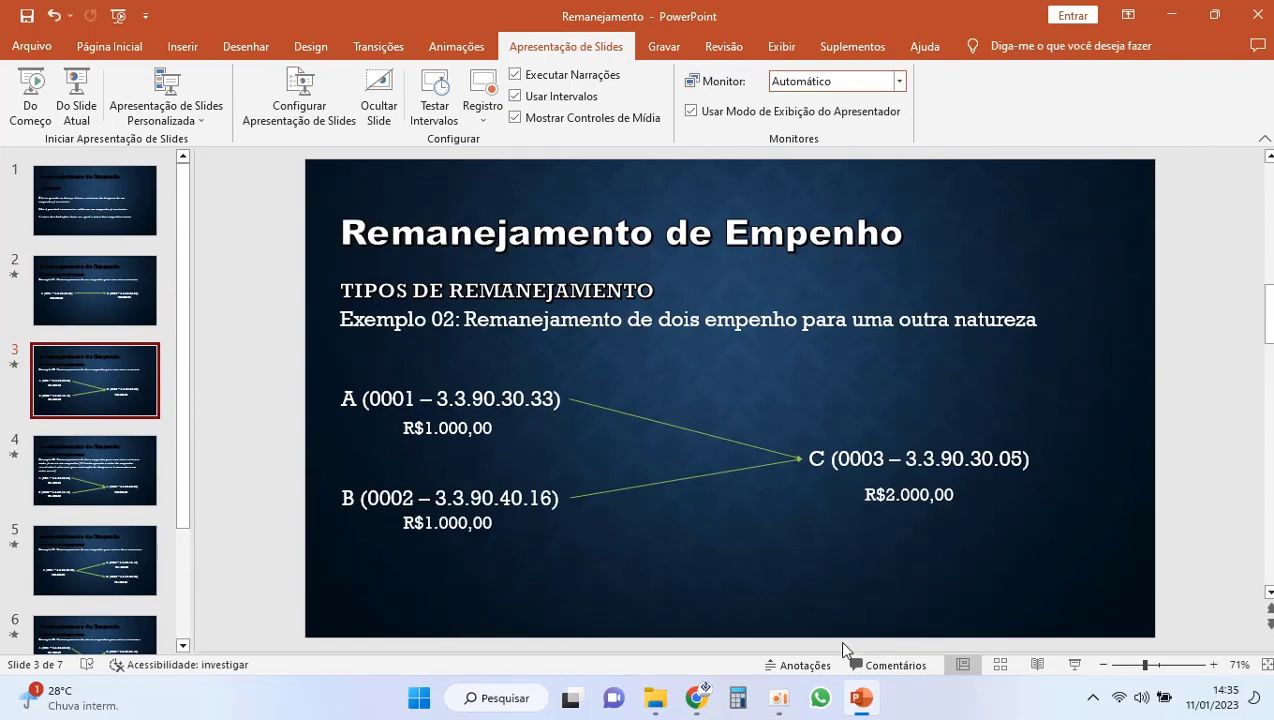
pyautogui.click(695, 697)
pyautogui.click(322, 16)
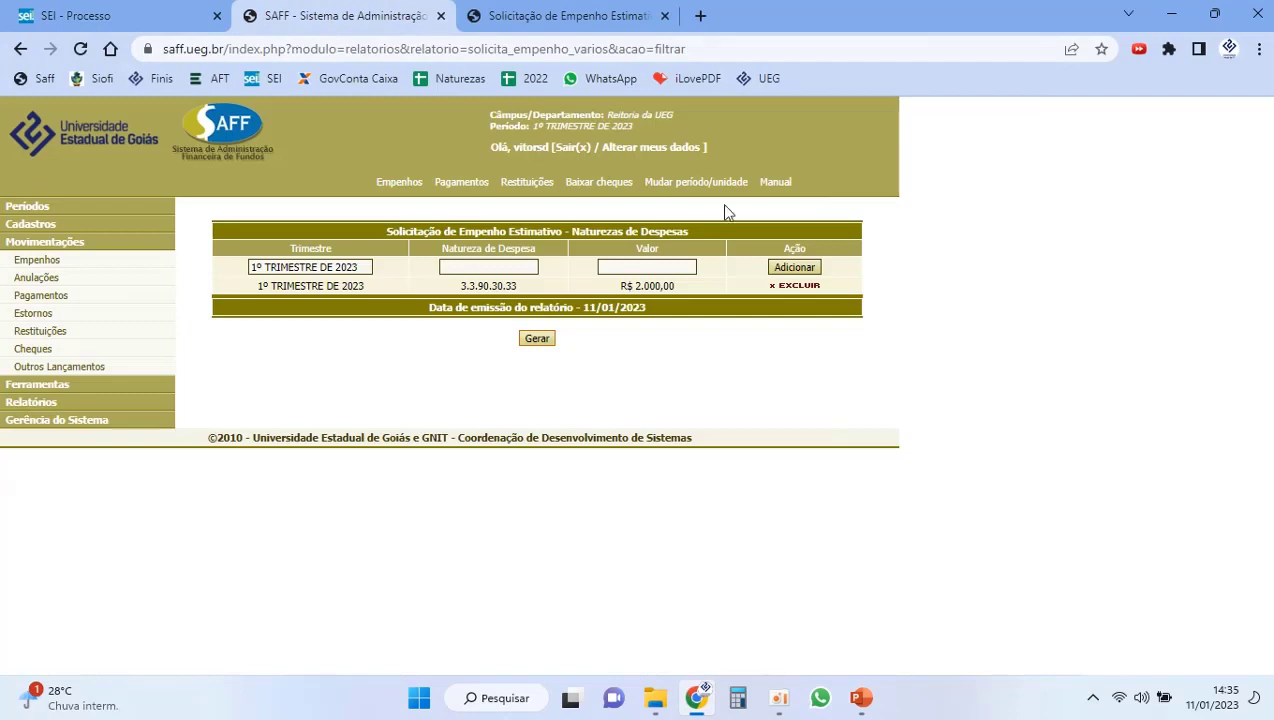
pyautogui.click(801, 287)
pyautogui.press('Return')
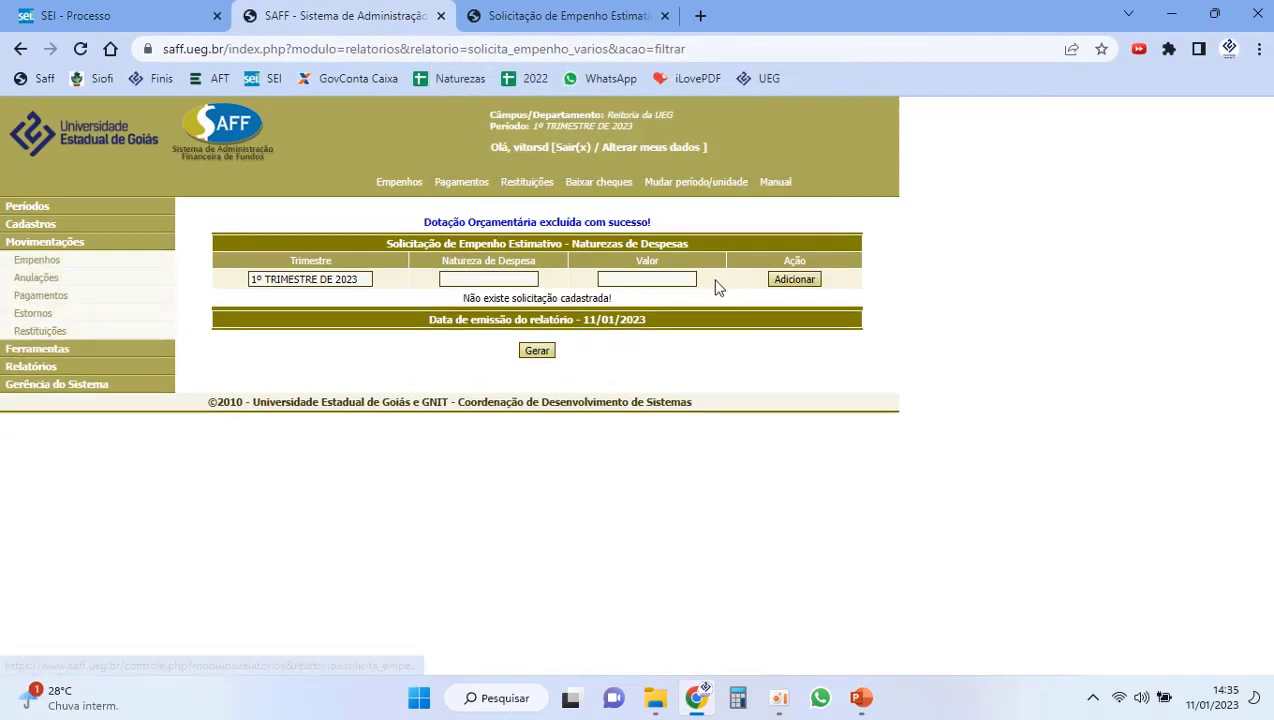
# Step: Check the Exemplo 02 slide and add expense nature 3.3.90.30.05 with a value of 2000 to the SAFF estimate request
pyautogui.click(862, 698)
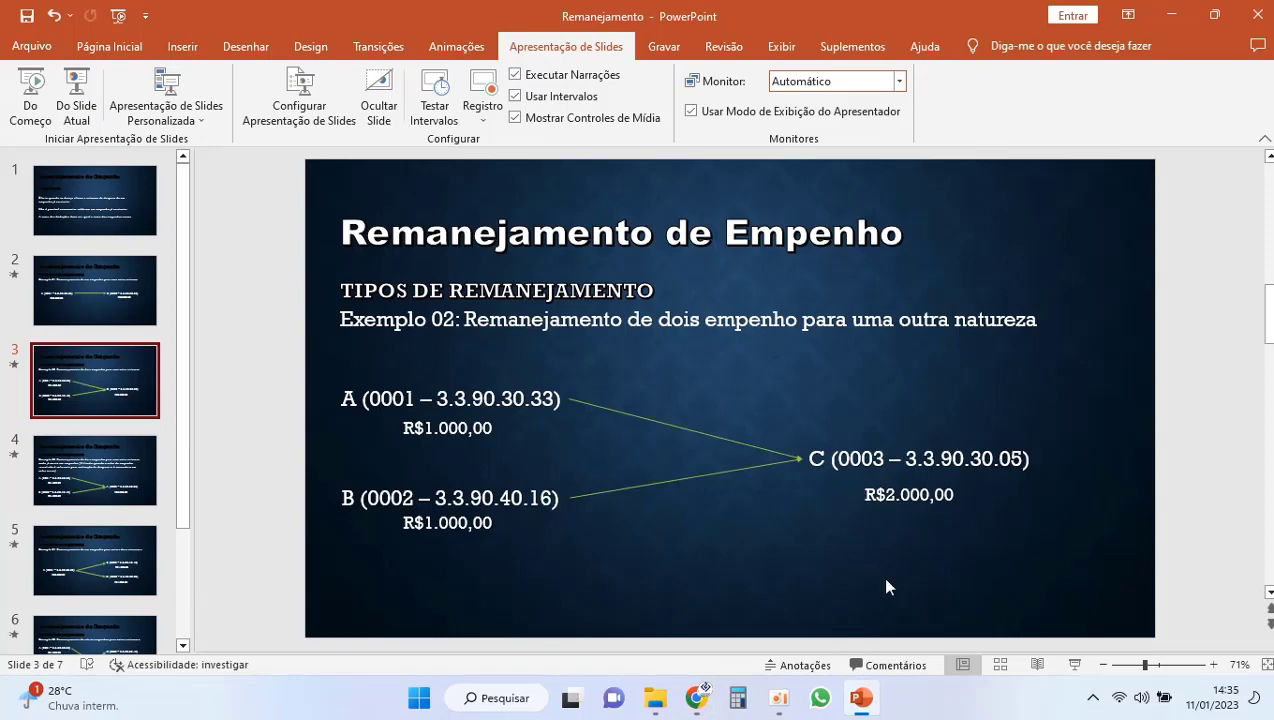
pyautogui.click(864, 700)
pyautogui.click(515, 281)
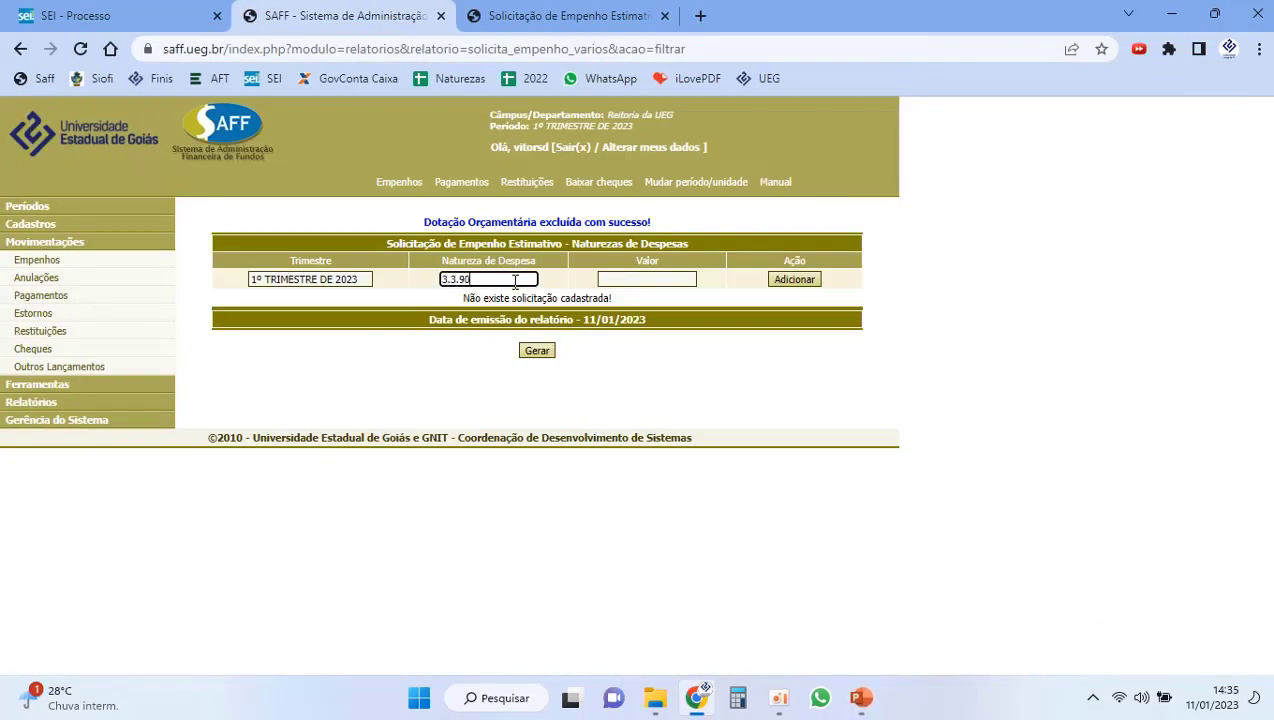
pyautogui.click(627, 281)
pyautogui.hotkey('alt', 'Tab')
pyautogui.hotkey('alt', 'Tab')
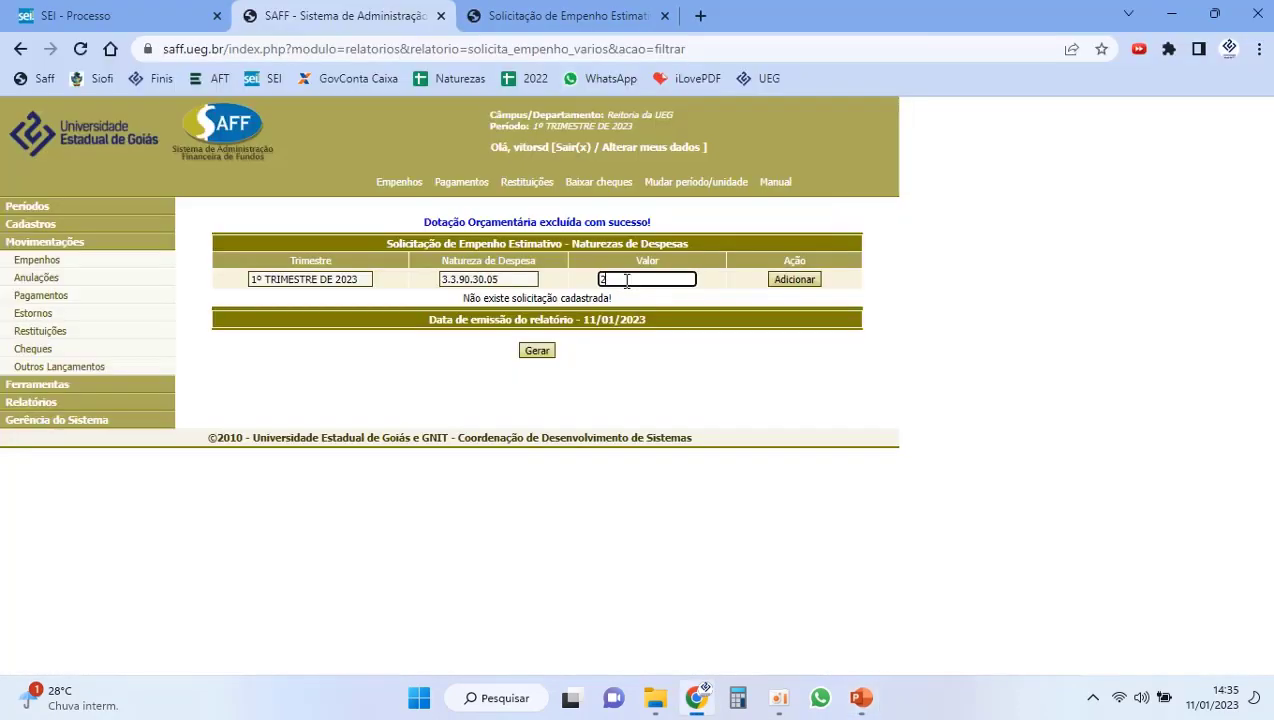
pyautogui.click(800, 283)
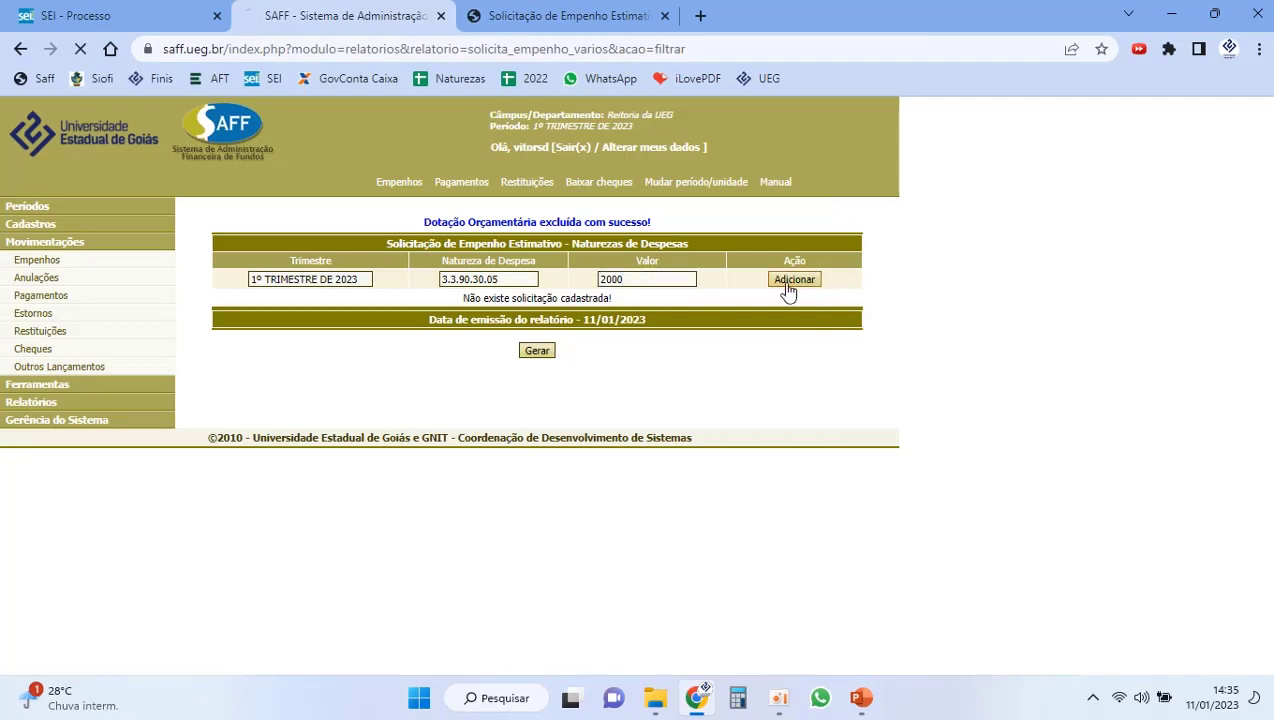
# Step: Generate the Solicitação de Empenho Estimativo report and capture a screenshot of it from the date line down to the total
pyautogui.click(548, 343)
pyautogui.scroll(-2, 590, 335)
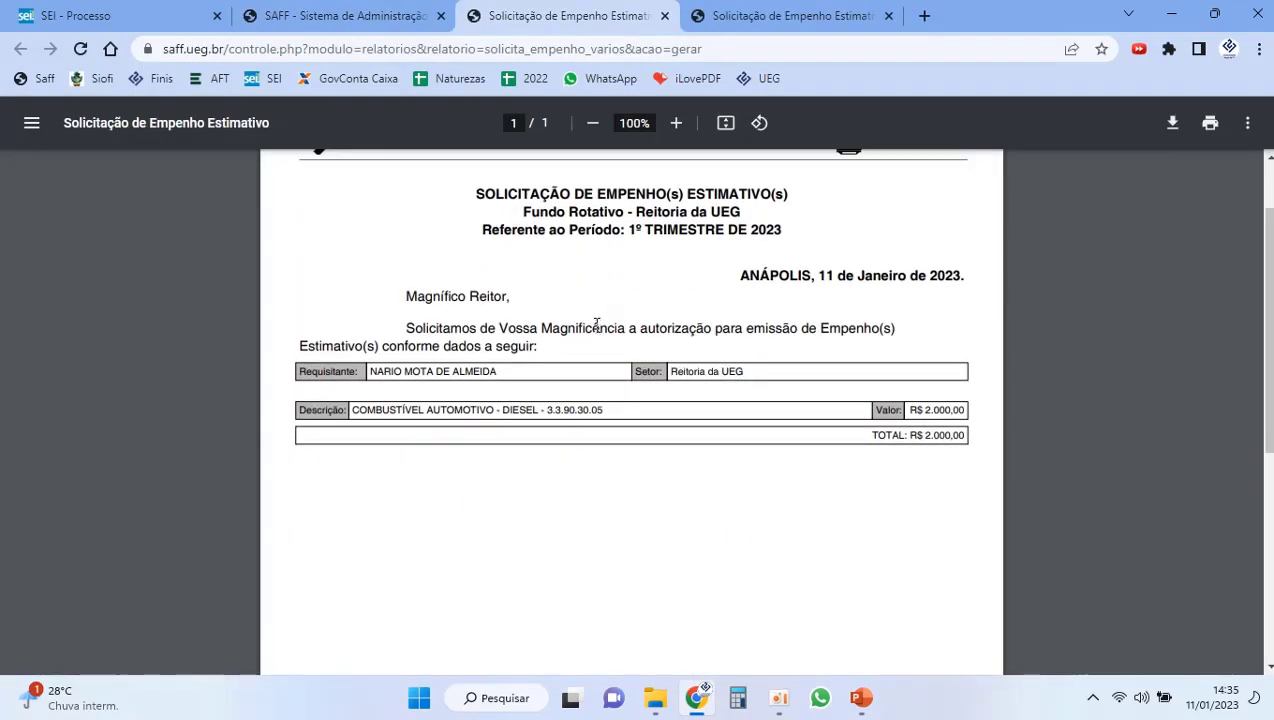
pyautogui.press('super+shift+s')
pyautogui.moveTo(975, 263); pyautogui.dragTo(283, 449)
# Step: Switch back to the SEI process and review the existing Solicitação de Empenho Estimativo and Despacho 5
pyautogui.click(120, 12)
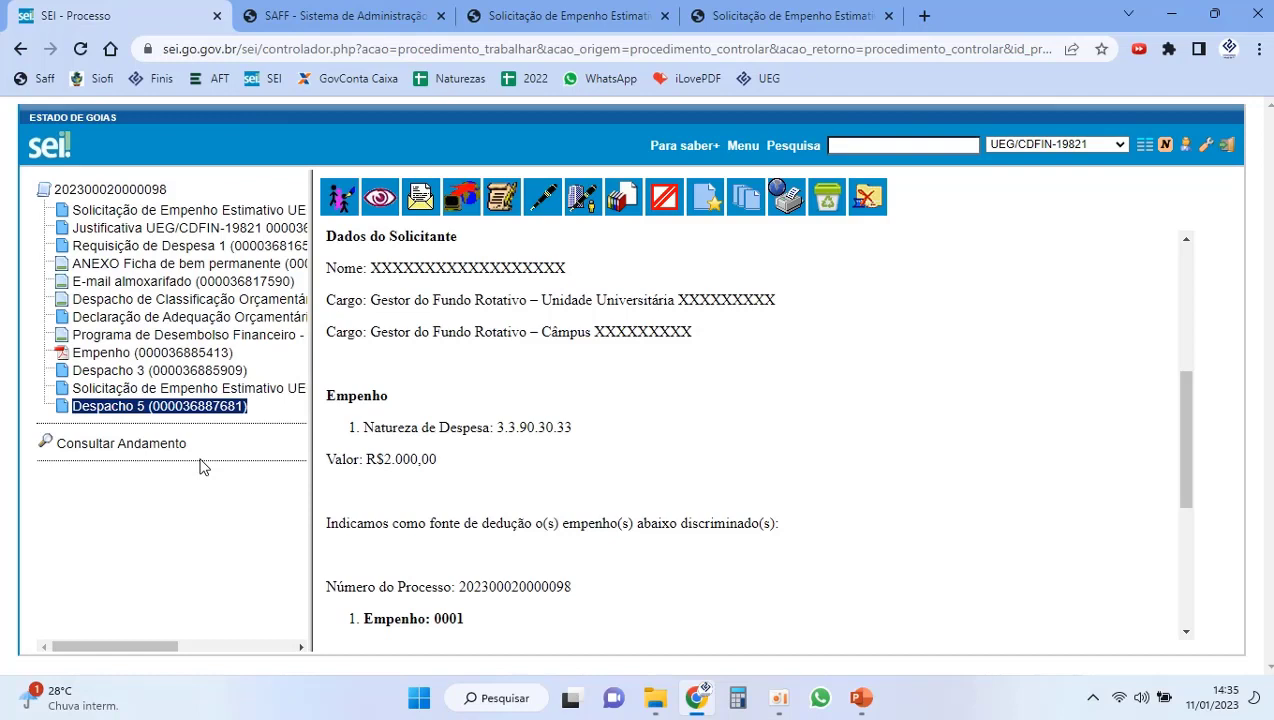
pyautogui.click(132, 389)
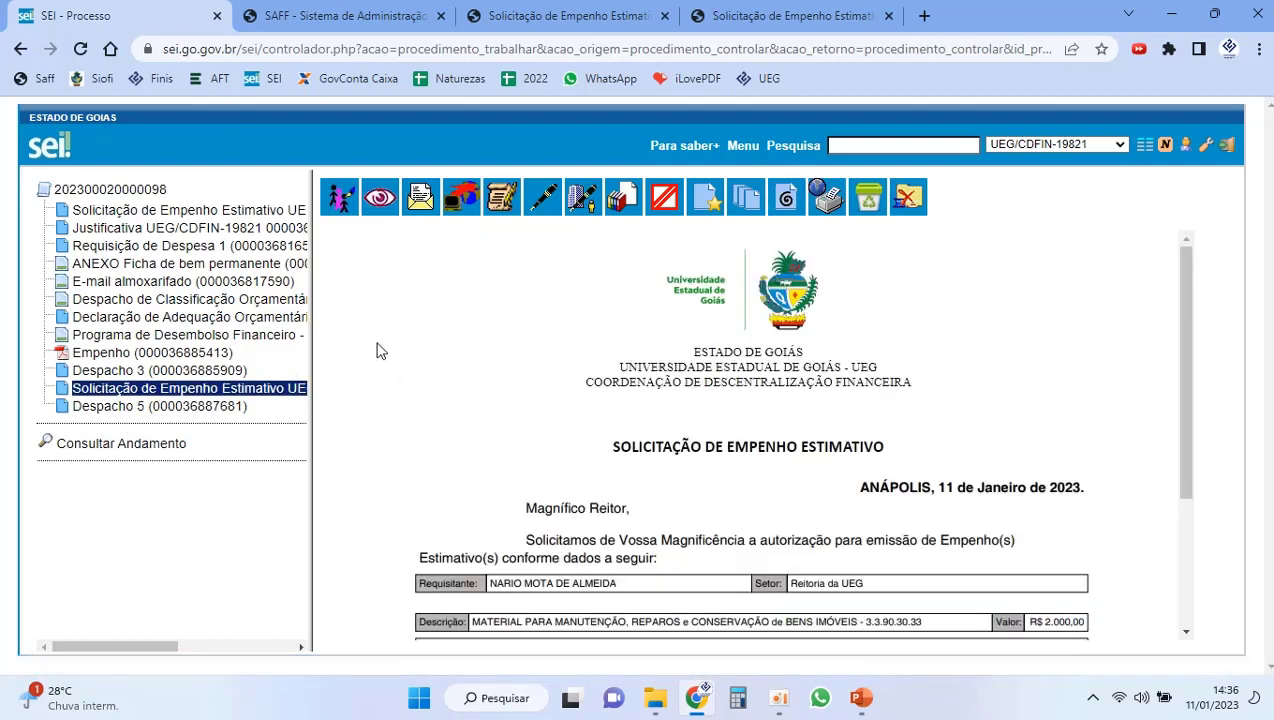
pyautogui.scroll(-3, 378, 350)
pyautogui.click(165, 405)
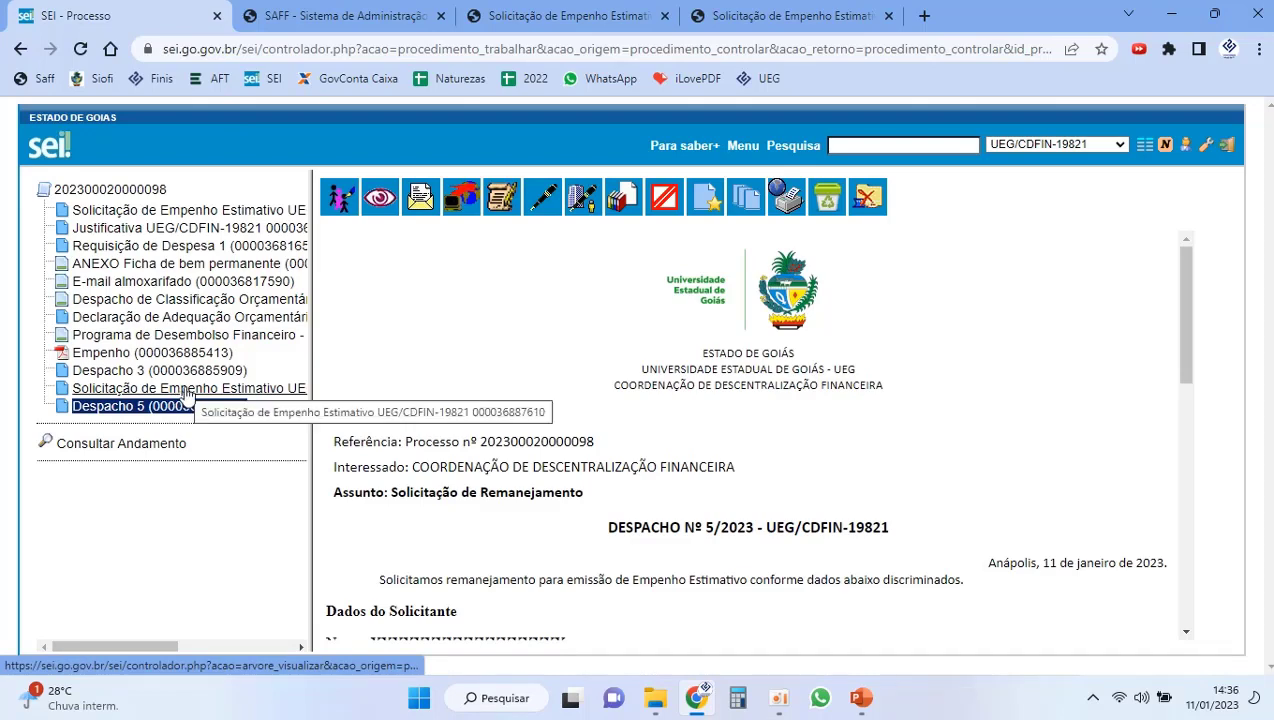
# Step: Create a new Solicitação de Empenho Estimativo document in the process with Público access level
pyautogui.click(150, 191)
pyautogui.click(339, 198)
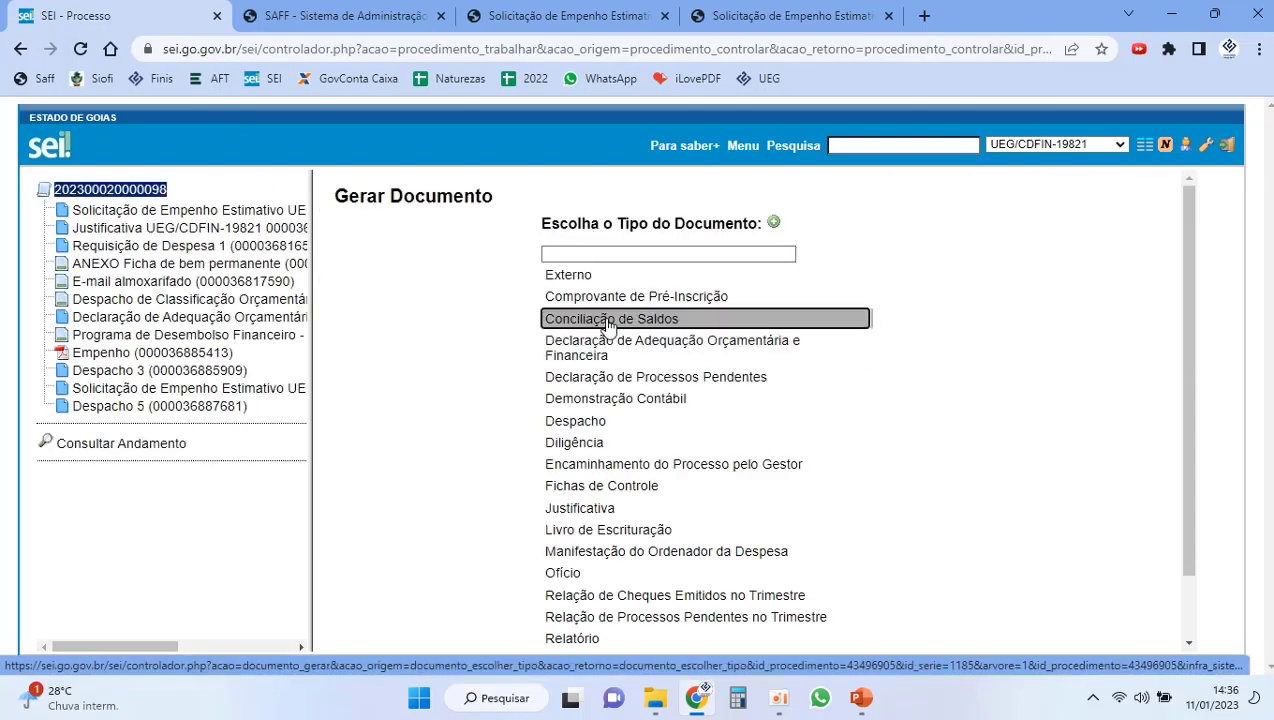
pyautogui.scroll(-1, 540, 380)
pyautogui.click(600, 607)
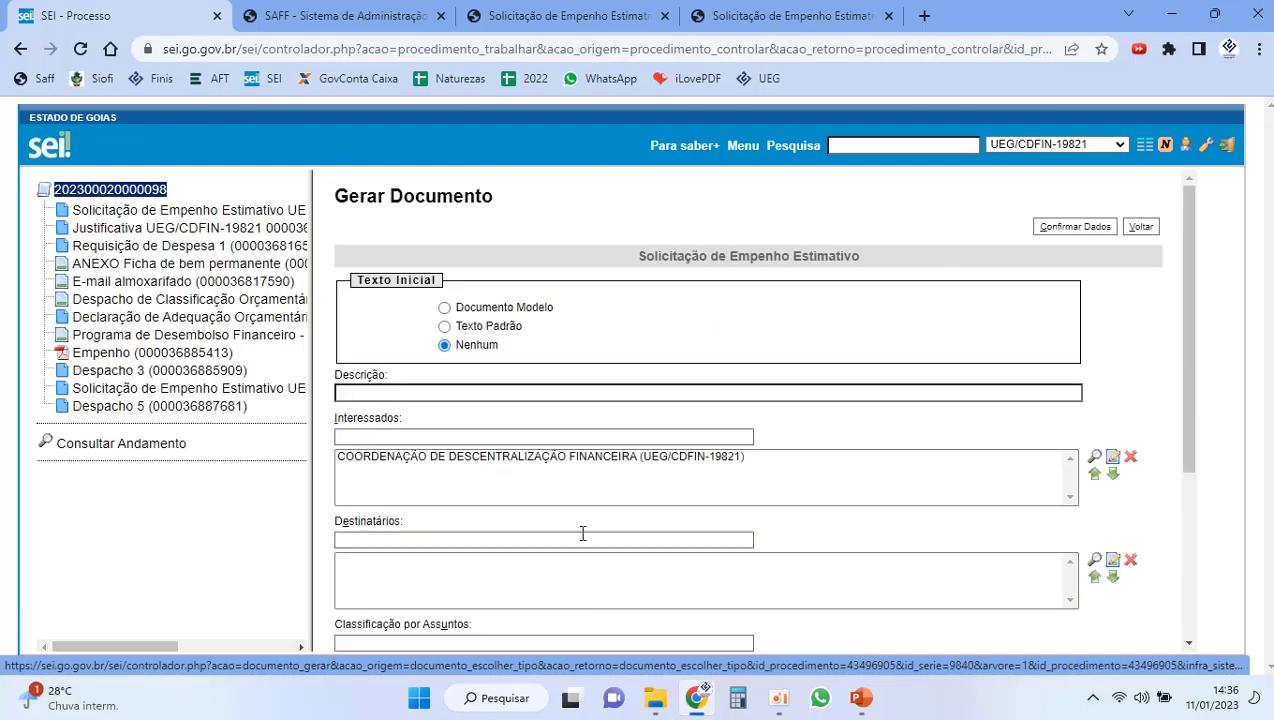
pyautogui.scroll(-3, 600, 441)
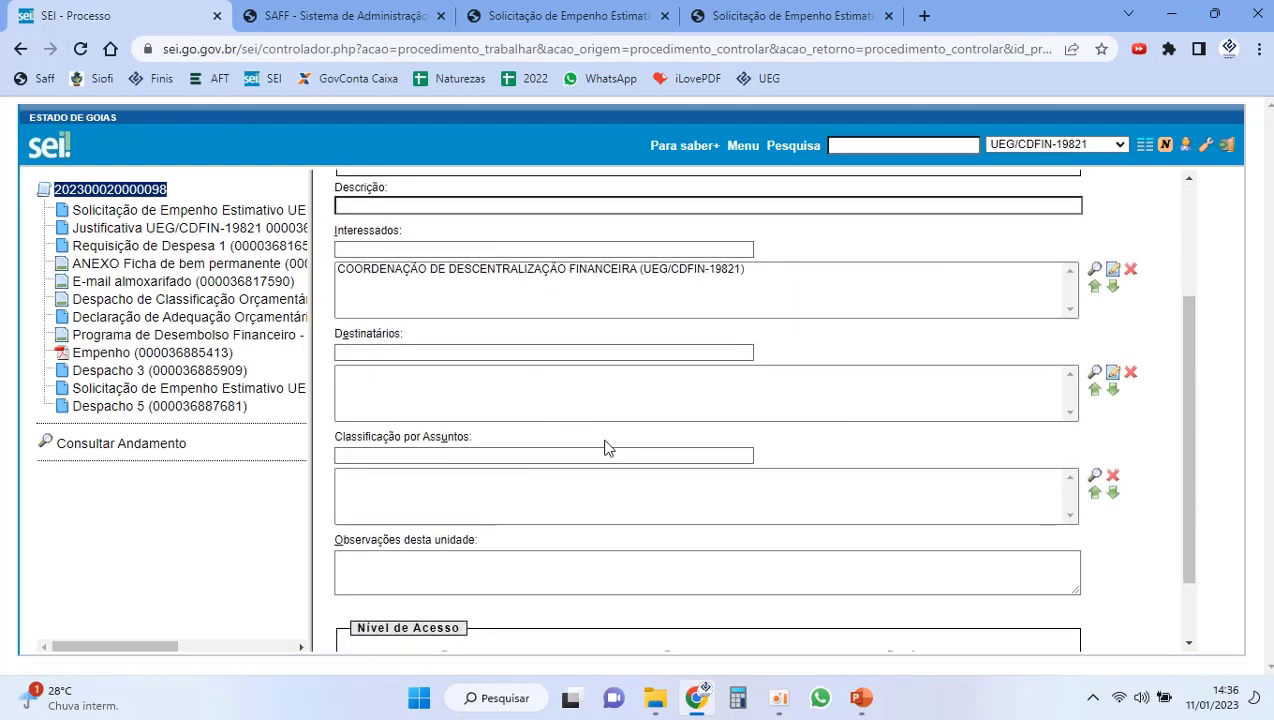
pyautogui.scroll(2, 537, 327)
pyautogui.scroll(-2, 643, 390)
pyautogui.click(922, 572)
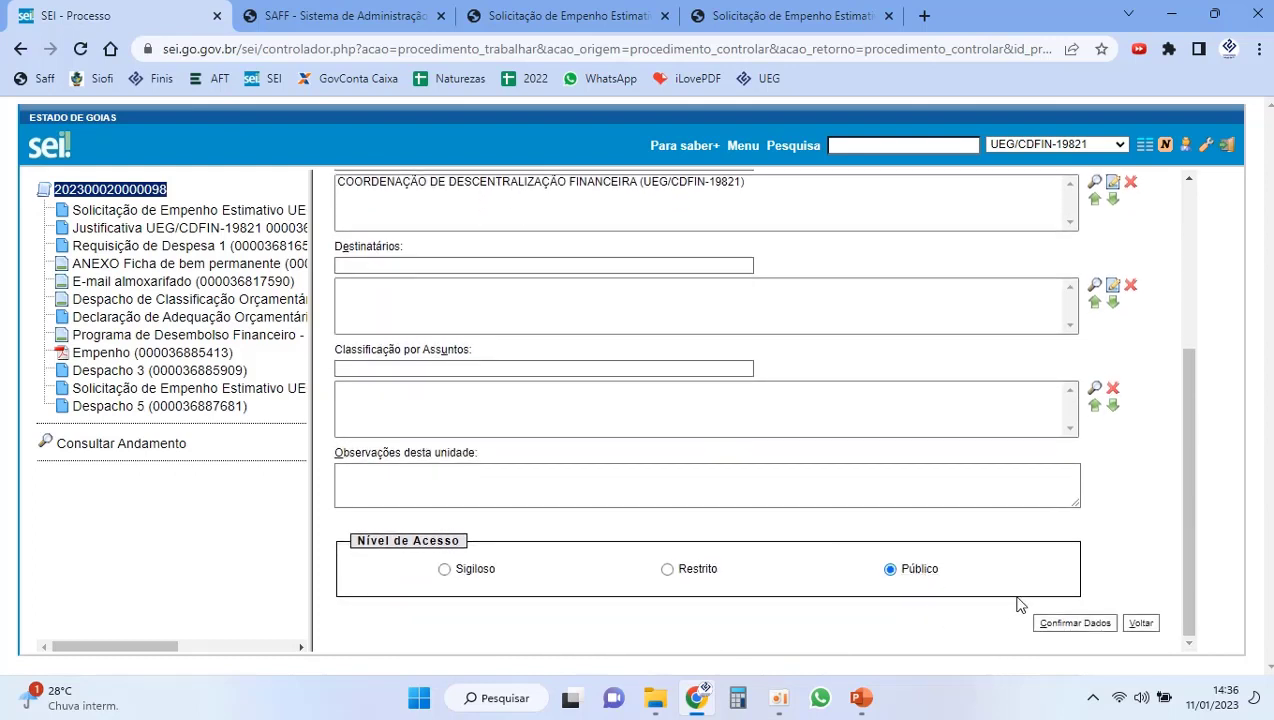
pyautogui.click(1038, 624)
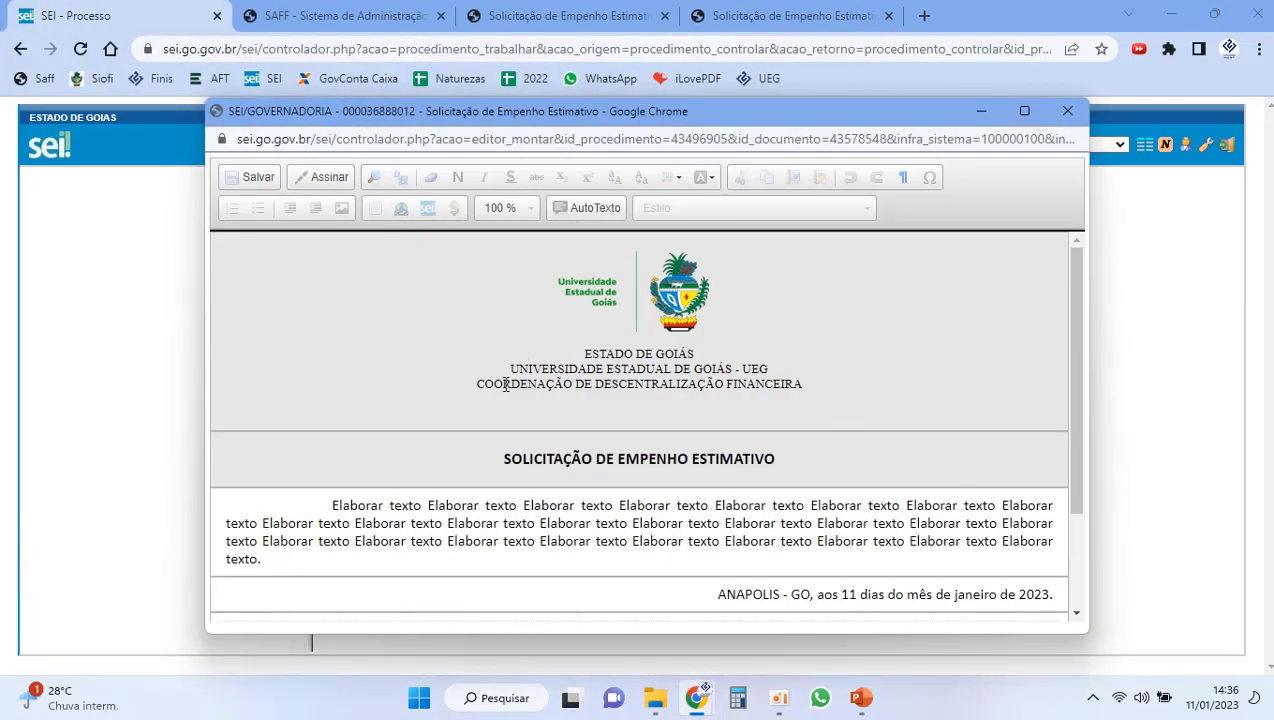
# Step: Replace the placeholder body text of the new Solicitação de Empenho Estimativo with the captured report image
pyautogui.tripleClick(338, 500)
pyautogui.press('Delete')
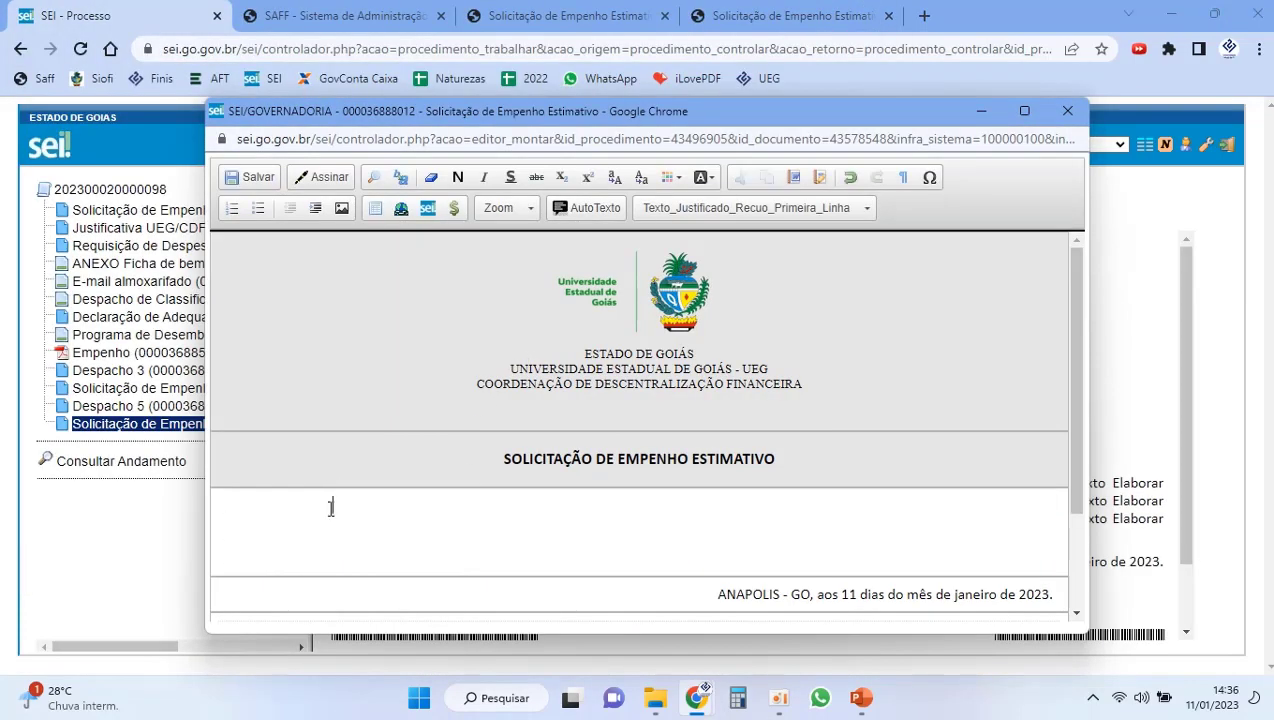
pyautogui.rightClick(334, 505)
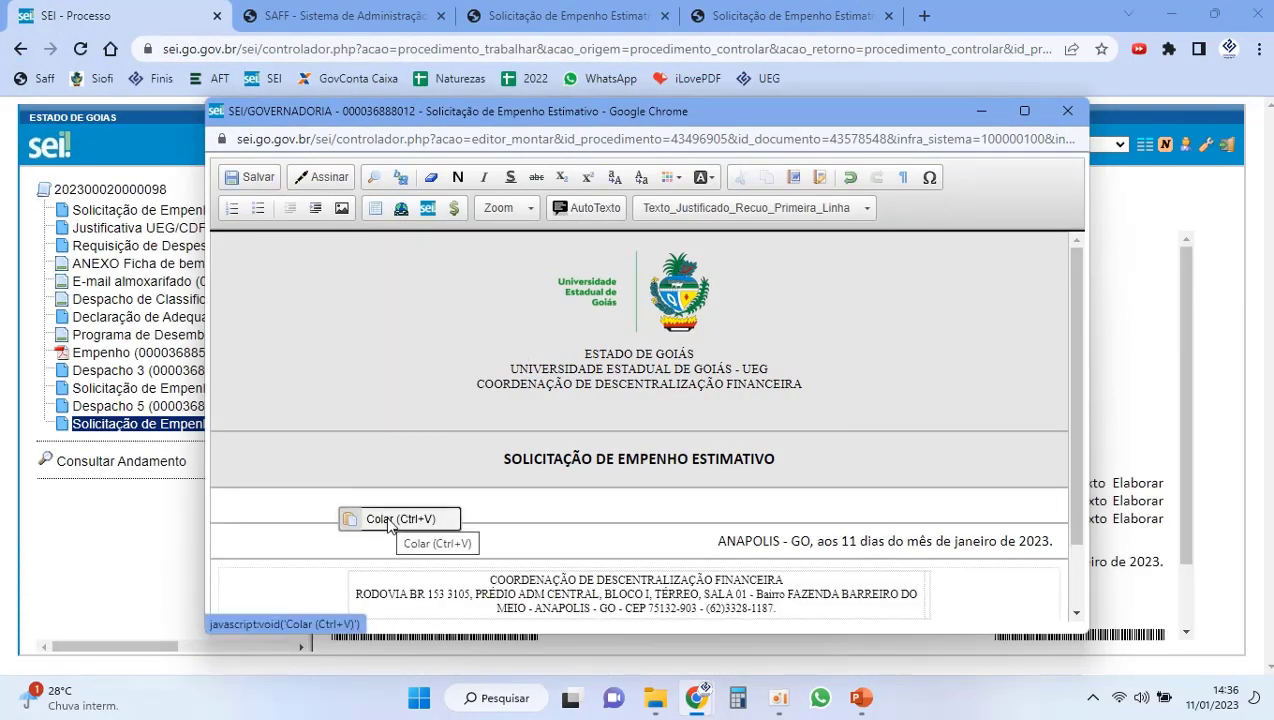
pyautogui.click(389, 519)
pyautogui.hotkey('ctrl', 'v')
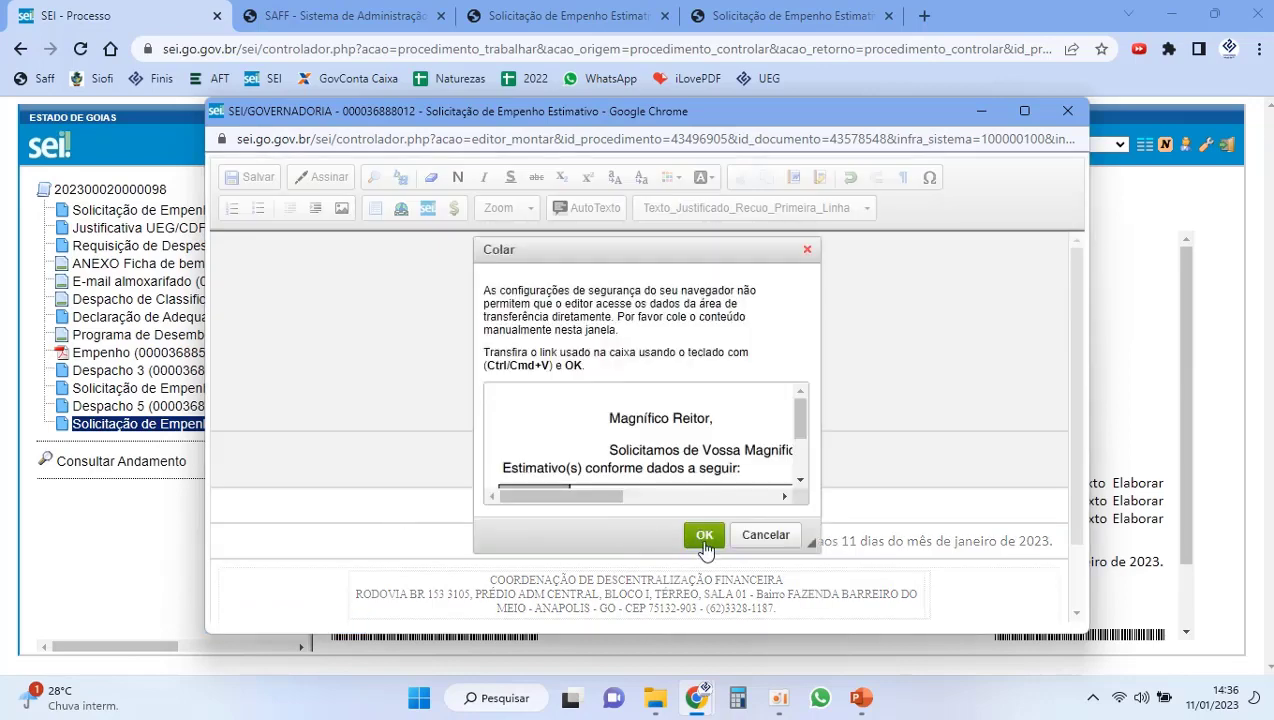
pyautogui.click(705, 540)
# Step: Apply the Tabela_Texto_Centralizado style to the pasted report image, then save and close the document
pyautogui.hotkey('ctrl', 'a')
pyautogui.click(702, 207)
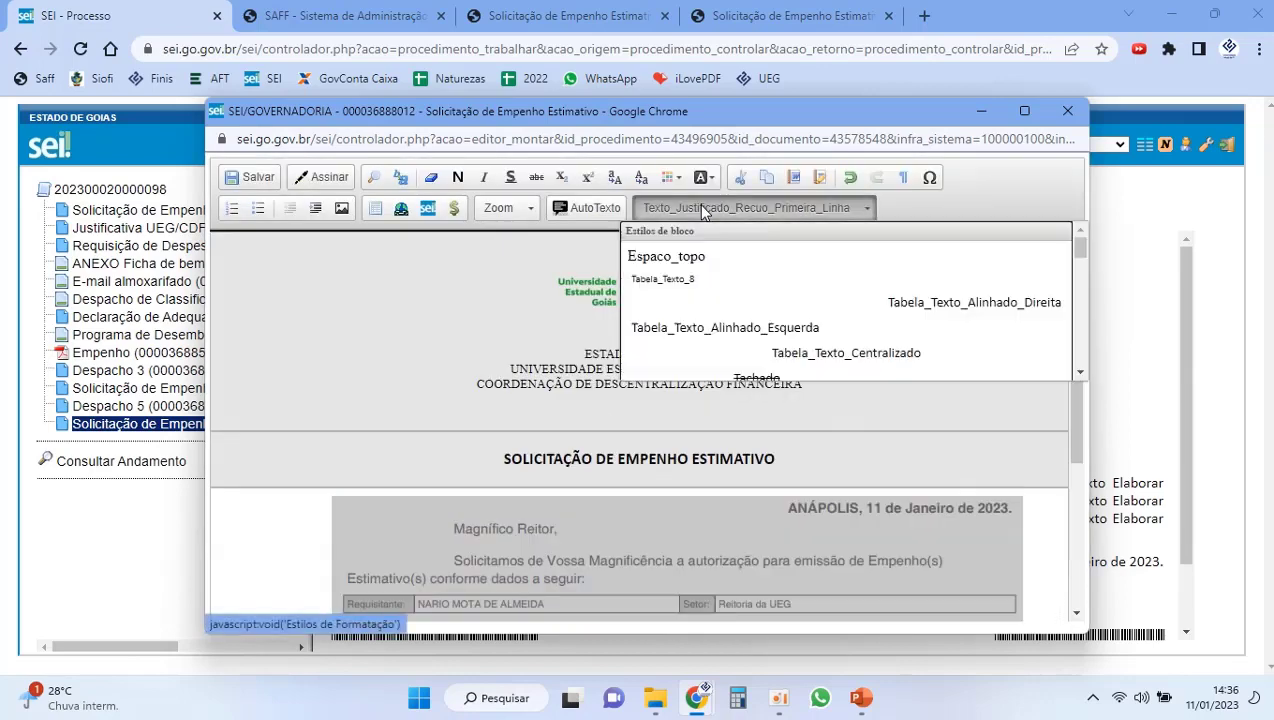
pyautogui.click(788, 361)
pyautogui.click(1006, 507)
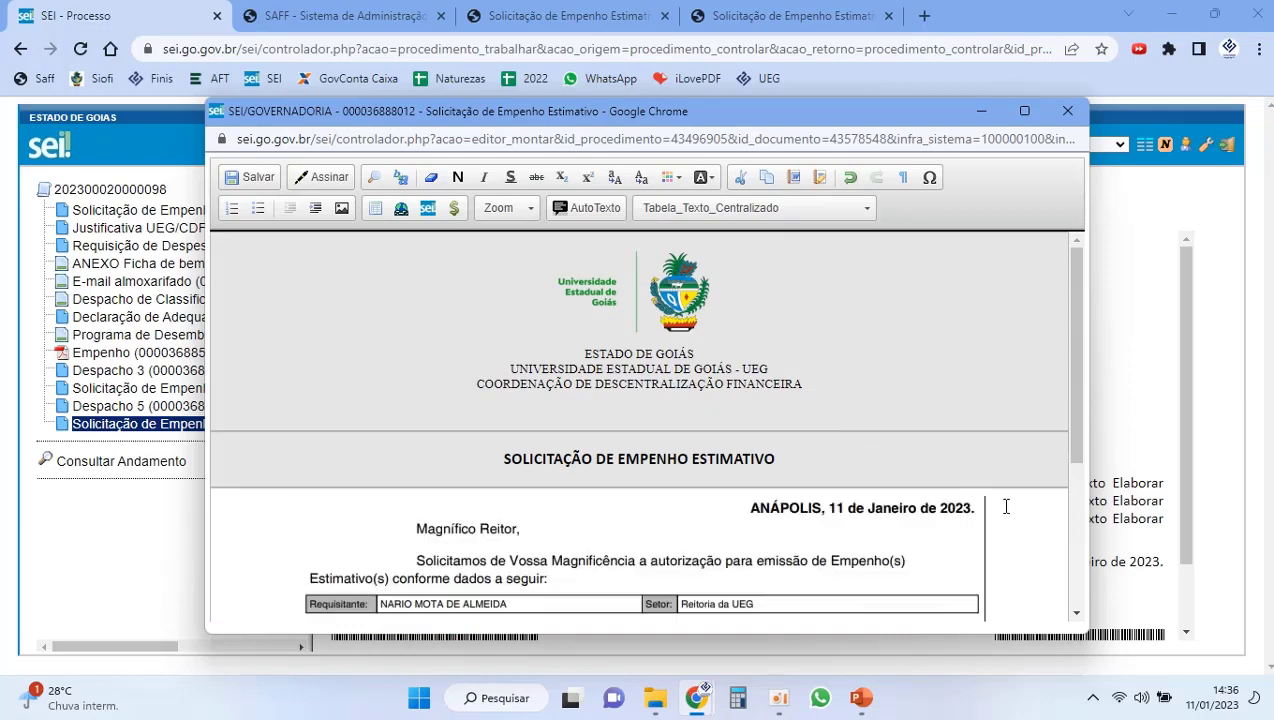
pyautogui.click(252, 177)
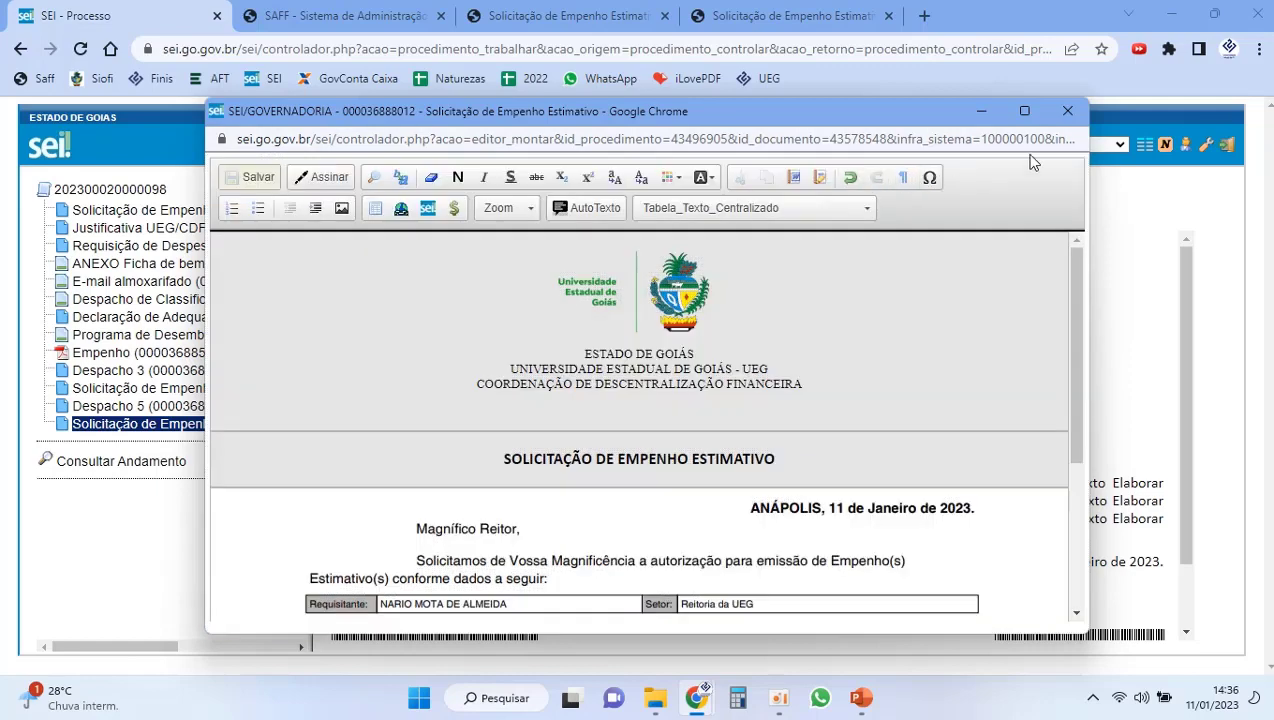
pyautogui.click(1067, 111)
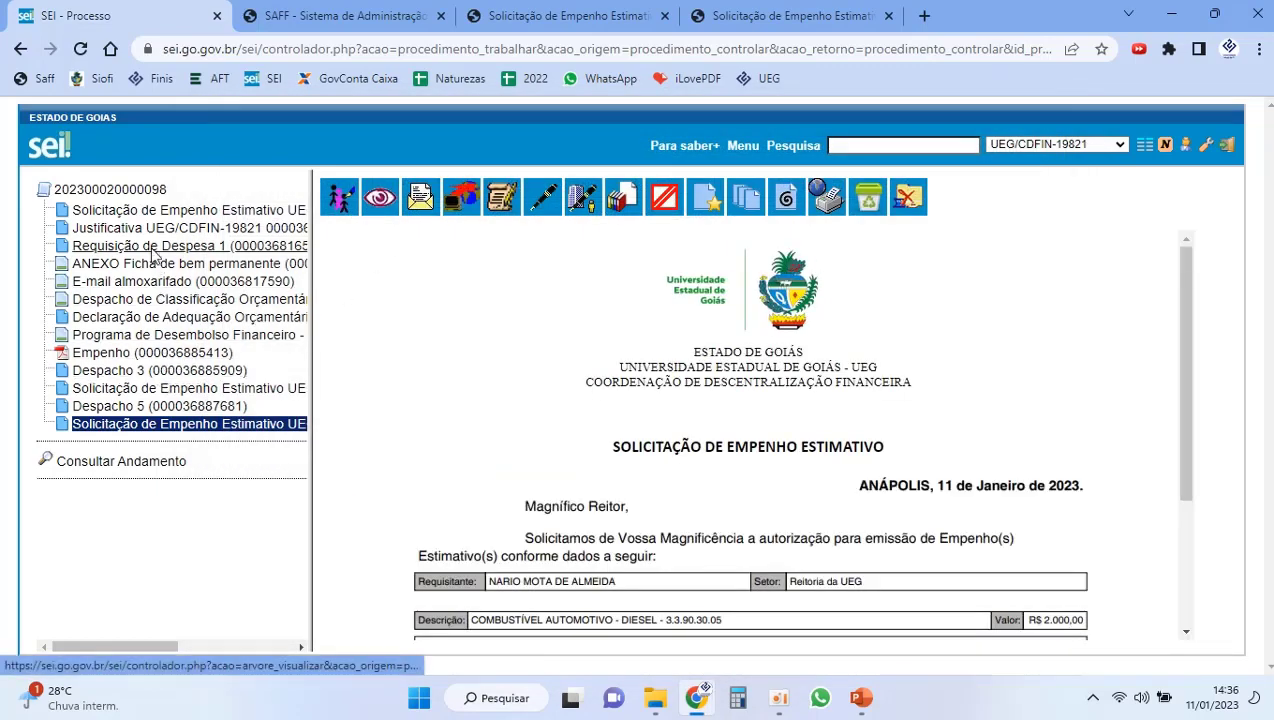
# Step: Create a Despacho in the process from the standard text Remanejamento with Público access level
pyautogui.click(140, 190)
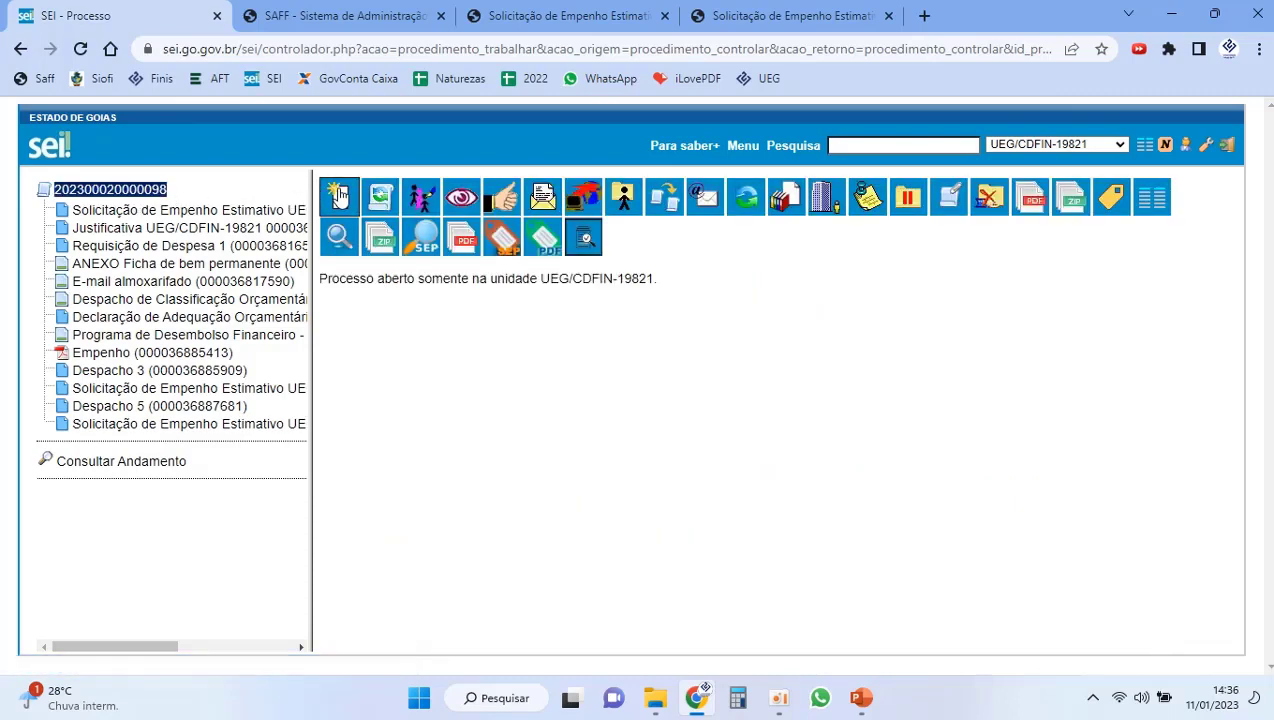
pyautogui.click(338, 197)
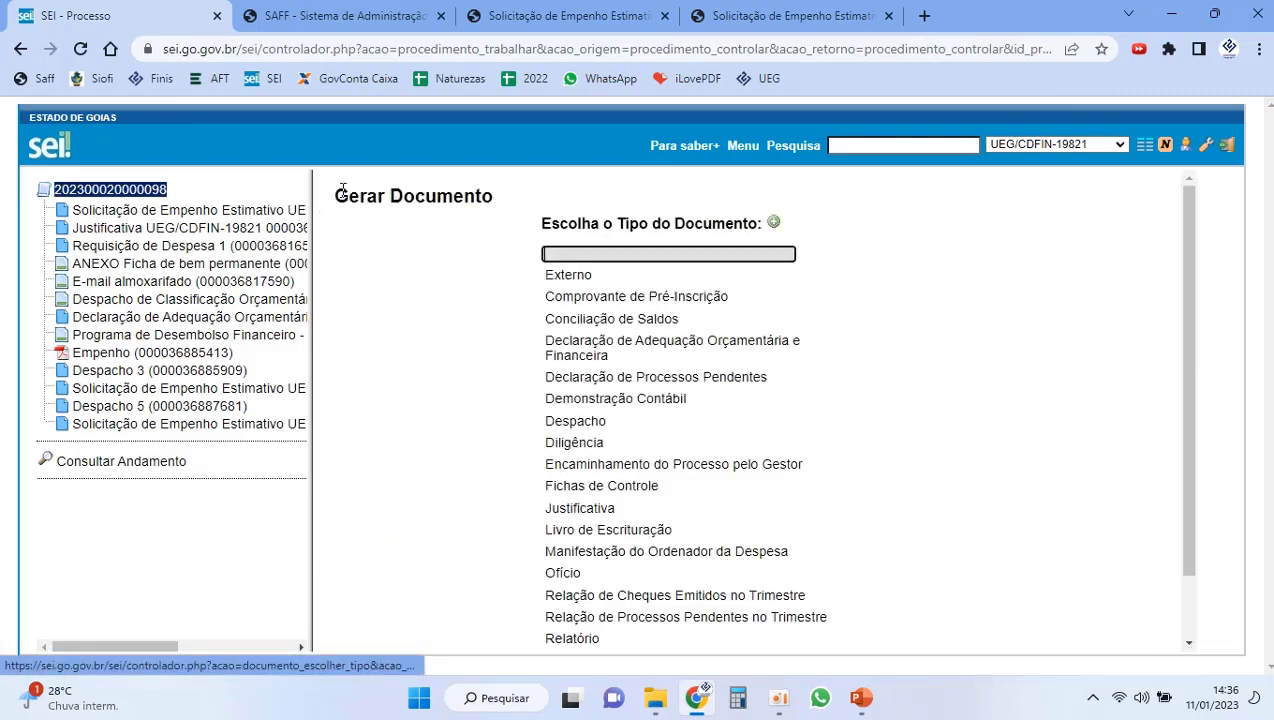
pyautogui.click(583, 422)
pyautogui.click(508, 326)
pyautogui.click(663, 327)
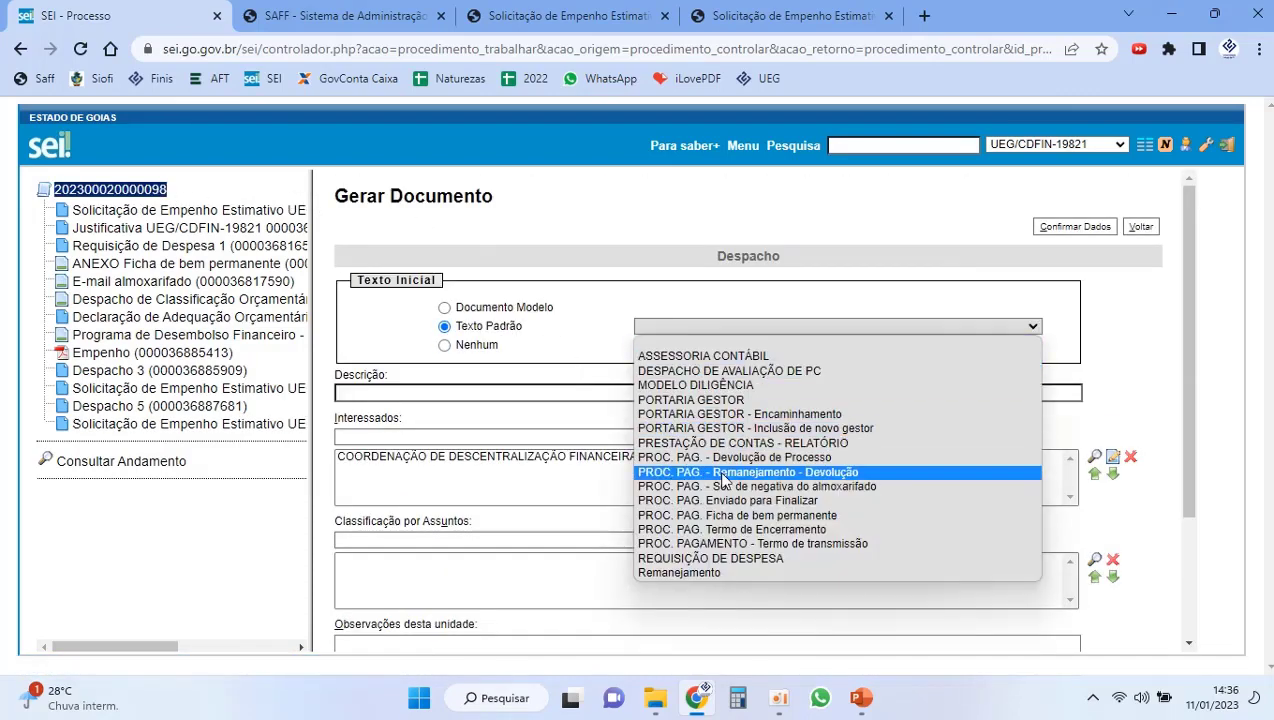
pyautogui.click(693, 574)
pyautogui.scroll(-2, 756, 478)
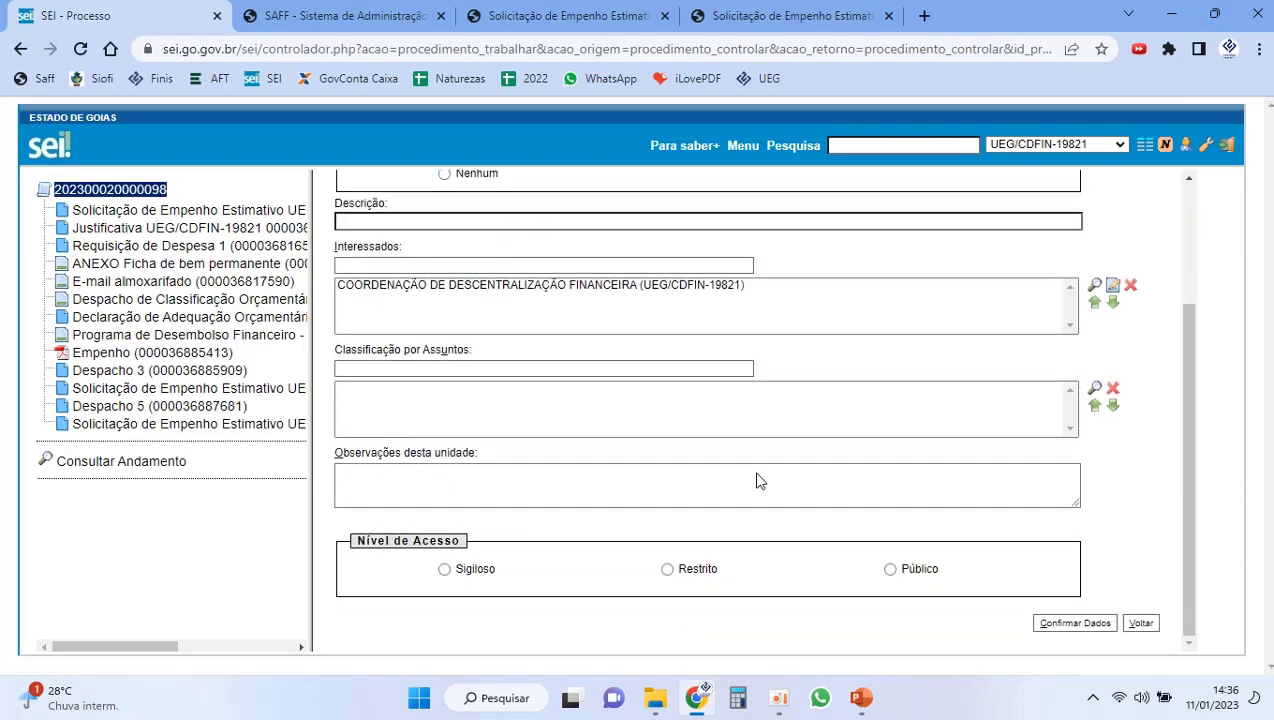
pyautogui.click(889, 568)
pyautogui.click(1097, 624)
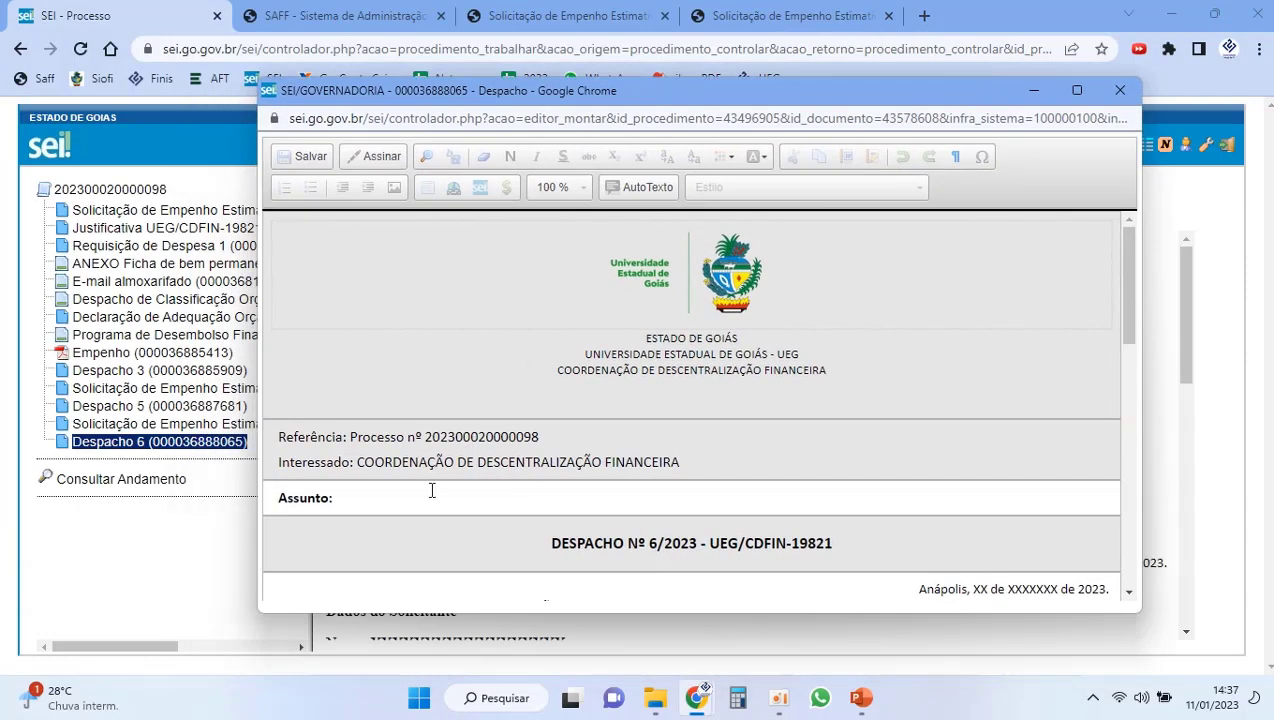
# Step: Enter "Solicitação de Remanejamento" as the Assunto of the new Despacho
pyautogui.click(420, 500)
pyautogui.write('Solicitação de Remanejamento')
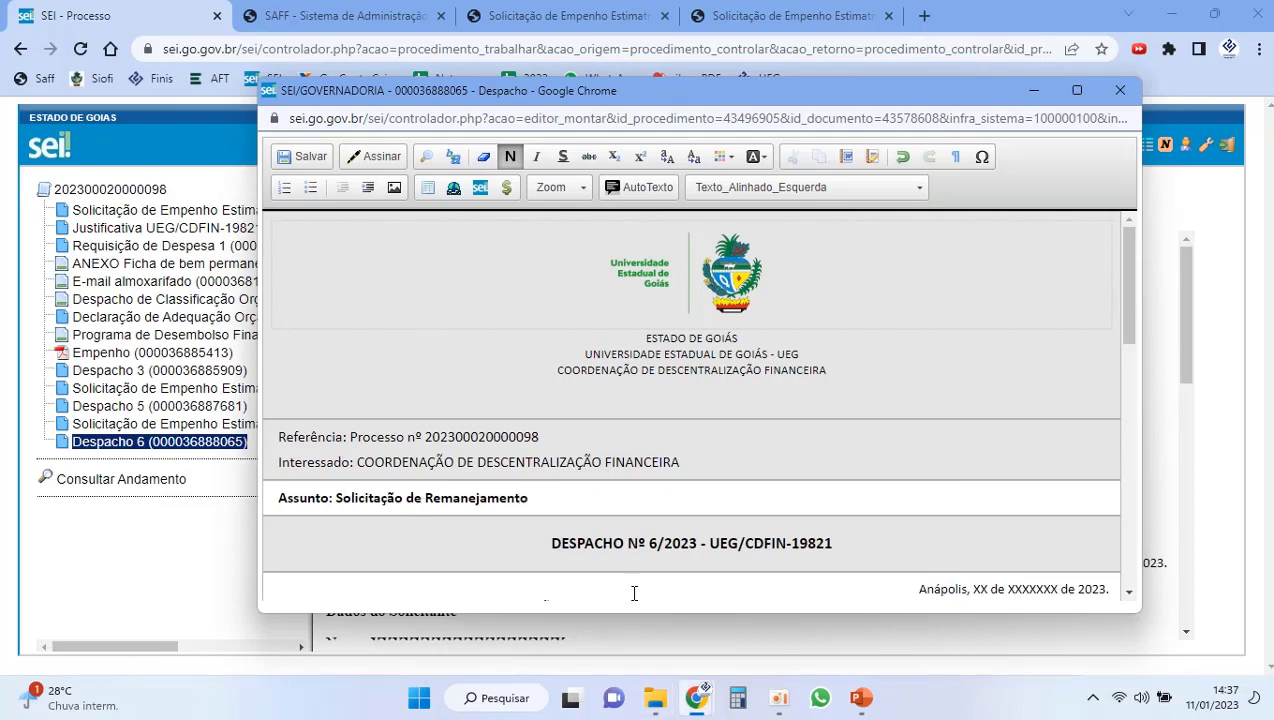
pyautogui.scroll(-3, 636, 560)
pyautogui.click(948, 340)
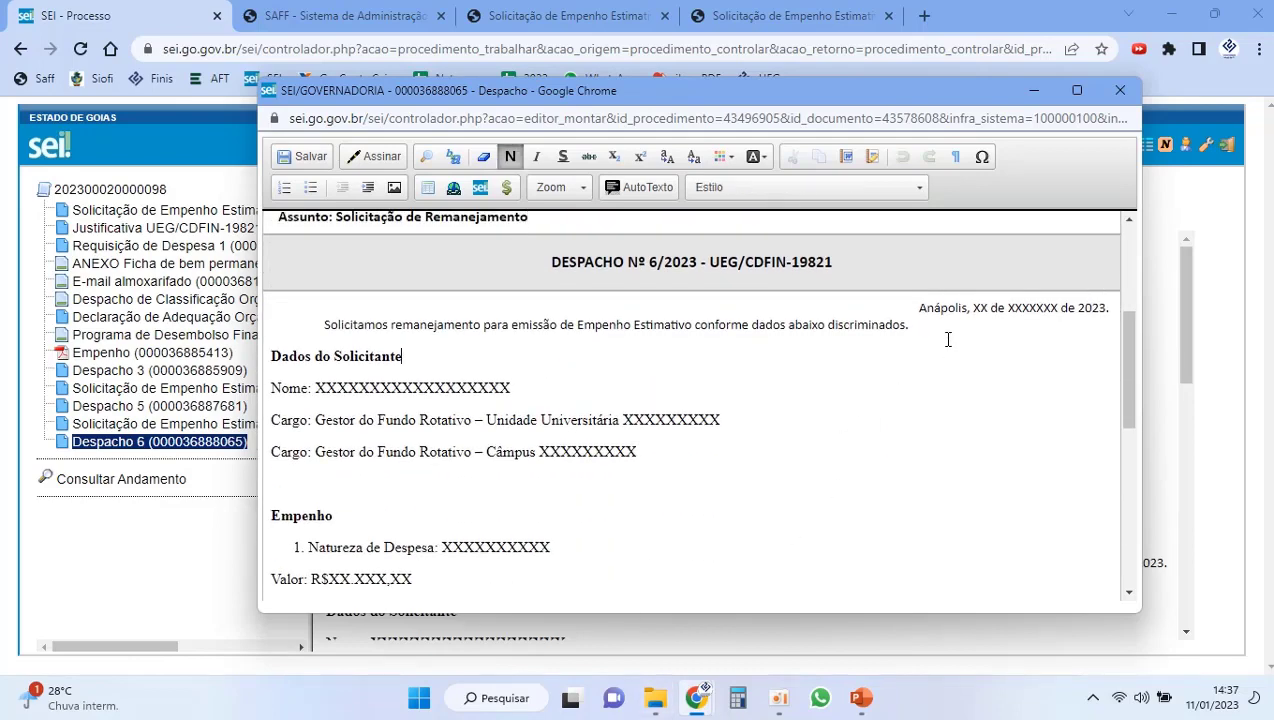
pyautogui.click(346, 387)
pyautogui.scroll(-2, 443, 412)
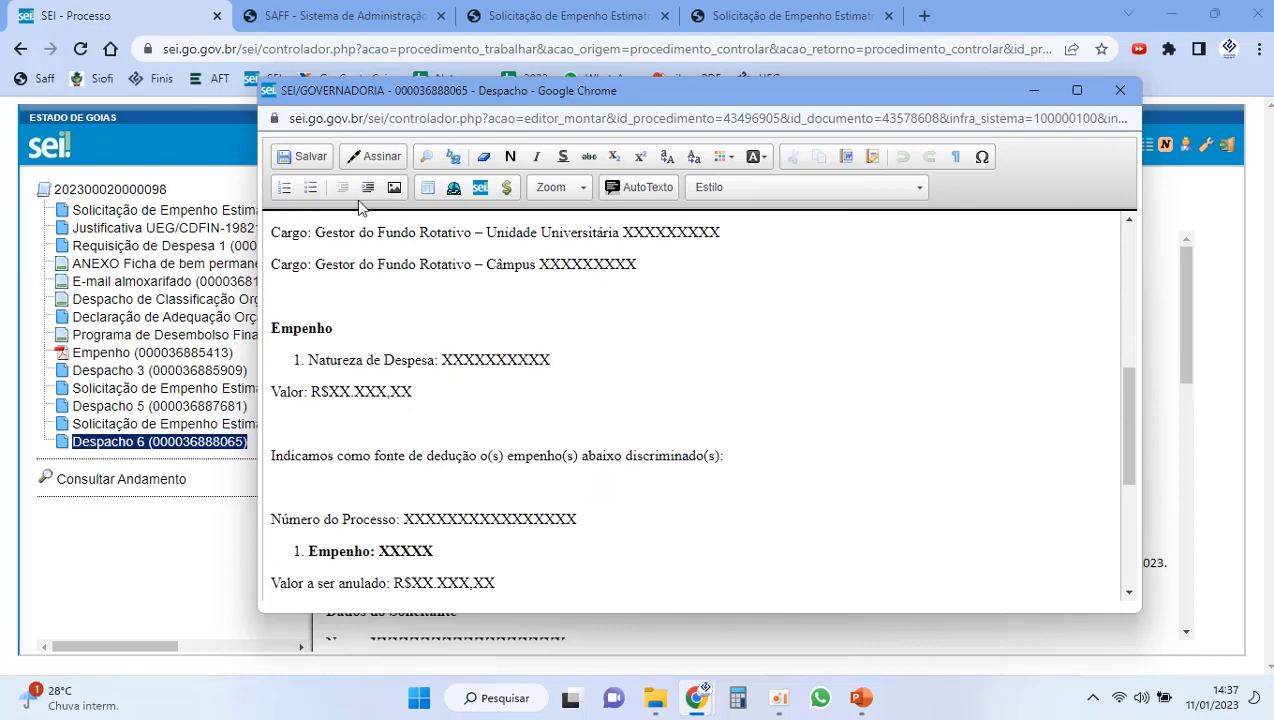
# Step: Check the Exemplo 02 slide in PowerPoint and set Natureza de Despesa under Empenho to 3.3.90.30.05 in the Despacho
pyautogui.moveTo(347, 102); pyautogui.dragTo(366, 84)
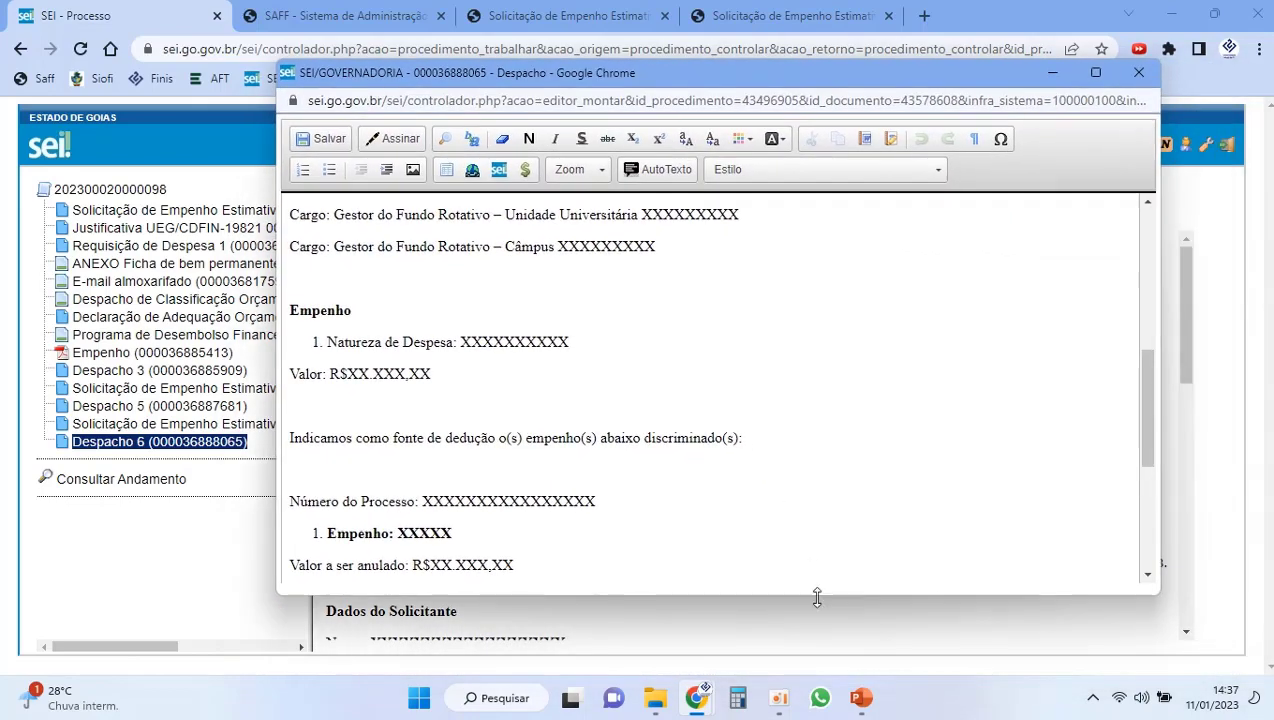
pyautogui.click(876, 708)
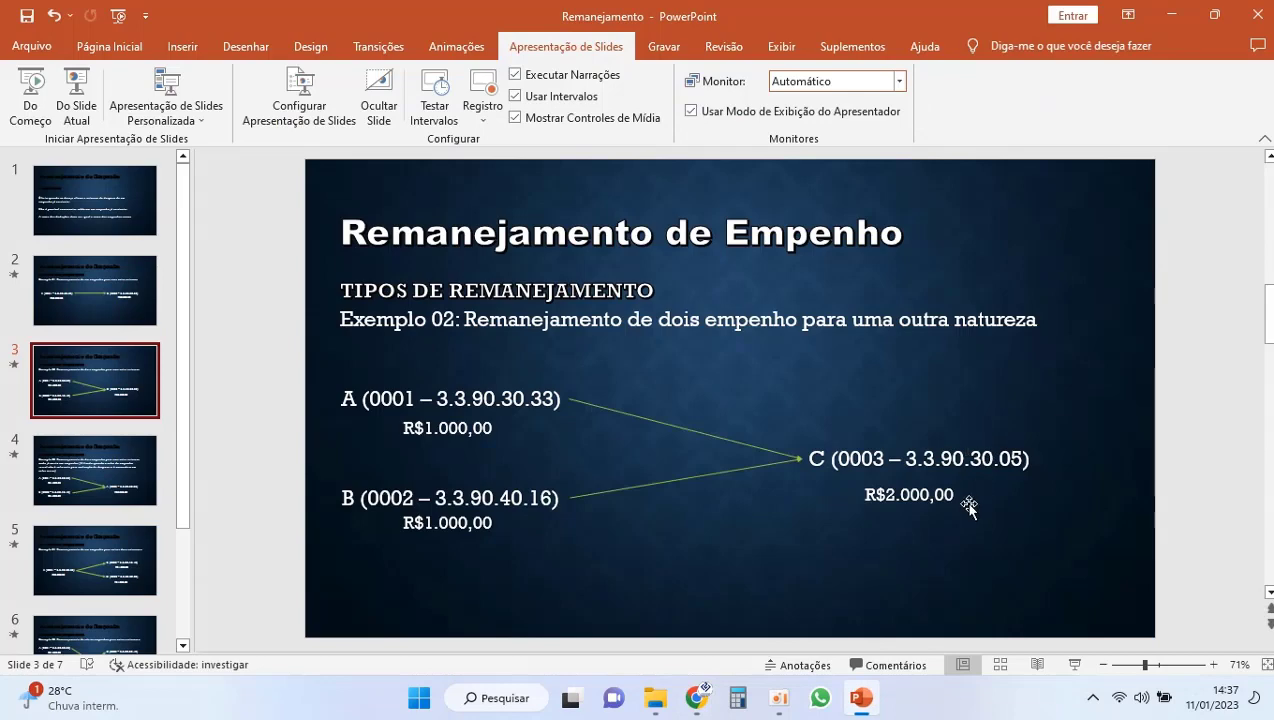
pyautogui.click(862, 702)
pyautogui.doubleClick(483, 342)
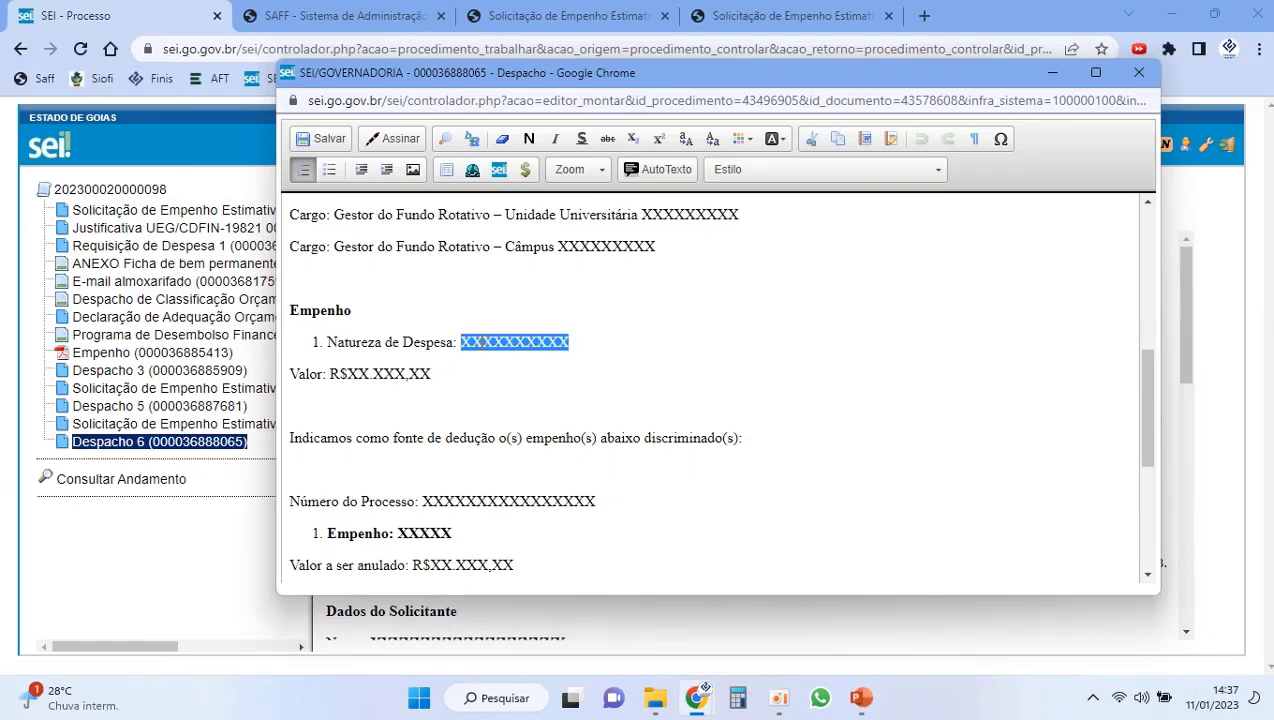
pyautogui.write('3.3.90.30.05')
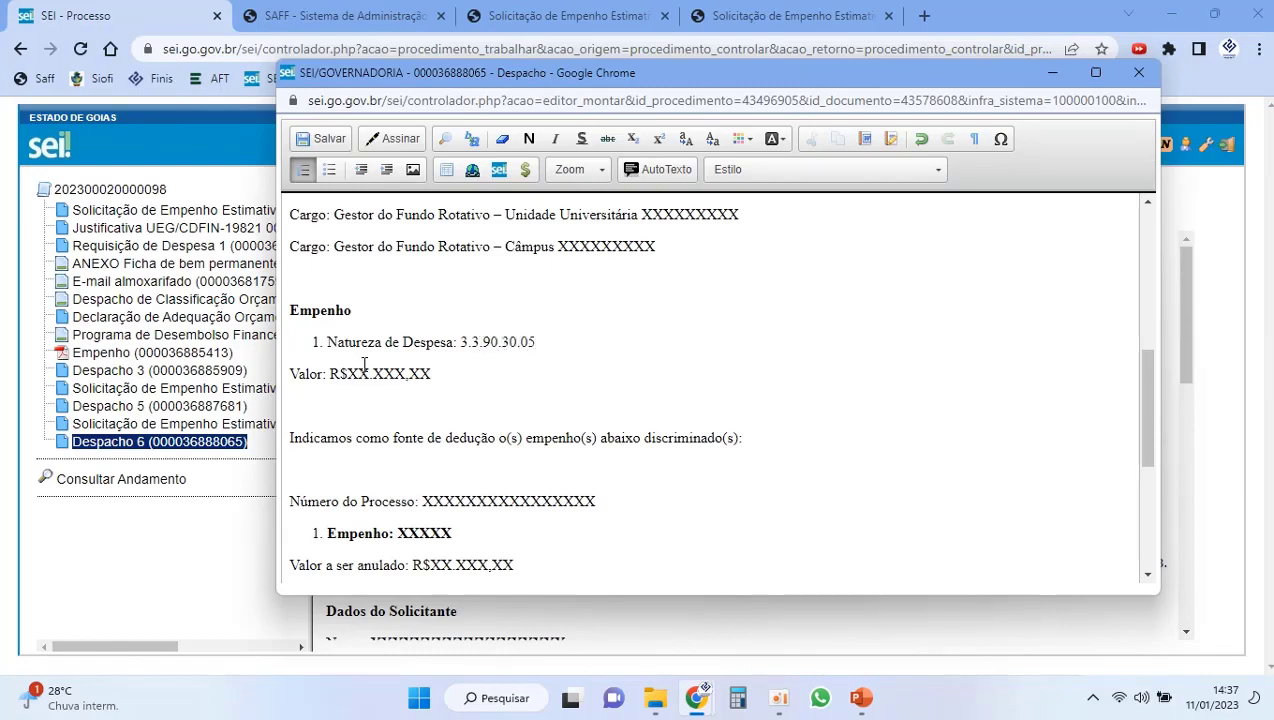
# Step: Set the Valor under Empenho in the Despacho to R$2.000,00, matching the Exemplo 02 slide
pyautogui.click(860, 700)
pyautogui.click(860, 700)
pyautogui.doubleClick(350, 373)
pyautogui.write('2')
pyautogui.doubleClick(379, 372)
pyautogui.write('000')
pyautogui.write('00')
# Step: Check the Exemplo 02 slide again, then copy the SEI process number into the Despacho's Número do Processo field
pyautogui.scroll(-2, 452, 437)
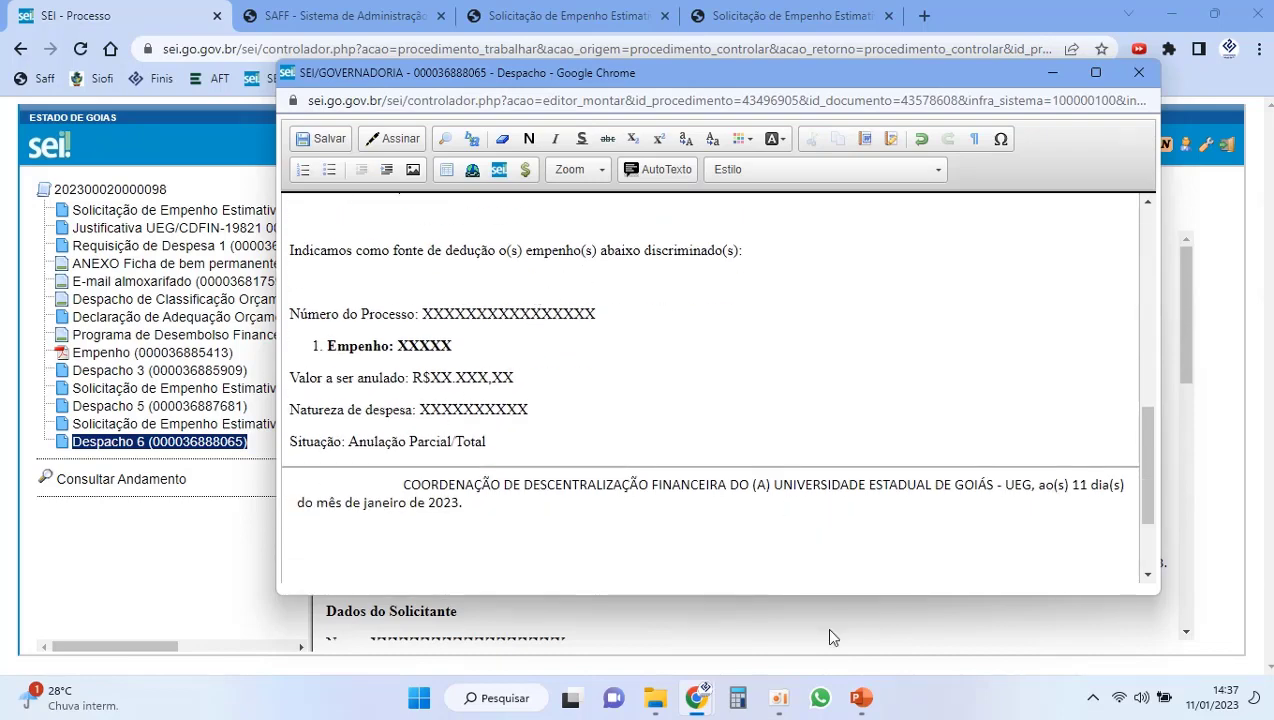
pyautogui.click(860, 697)
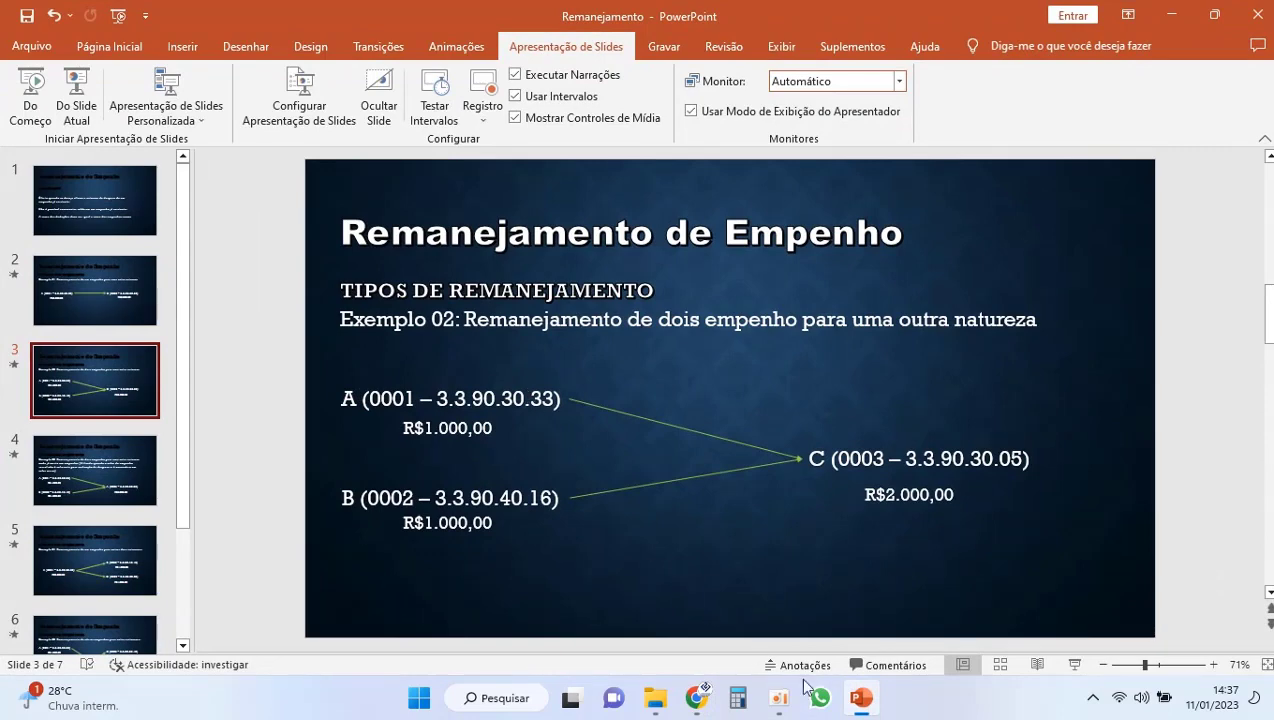
pyautogui.click(860, 697)
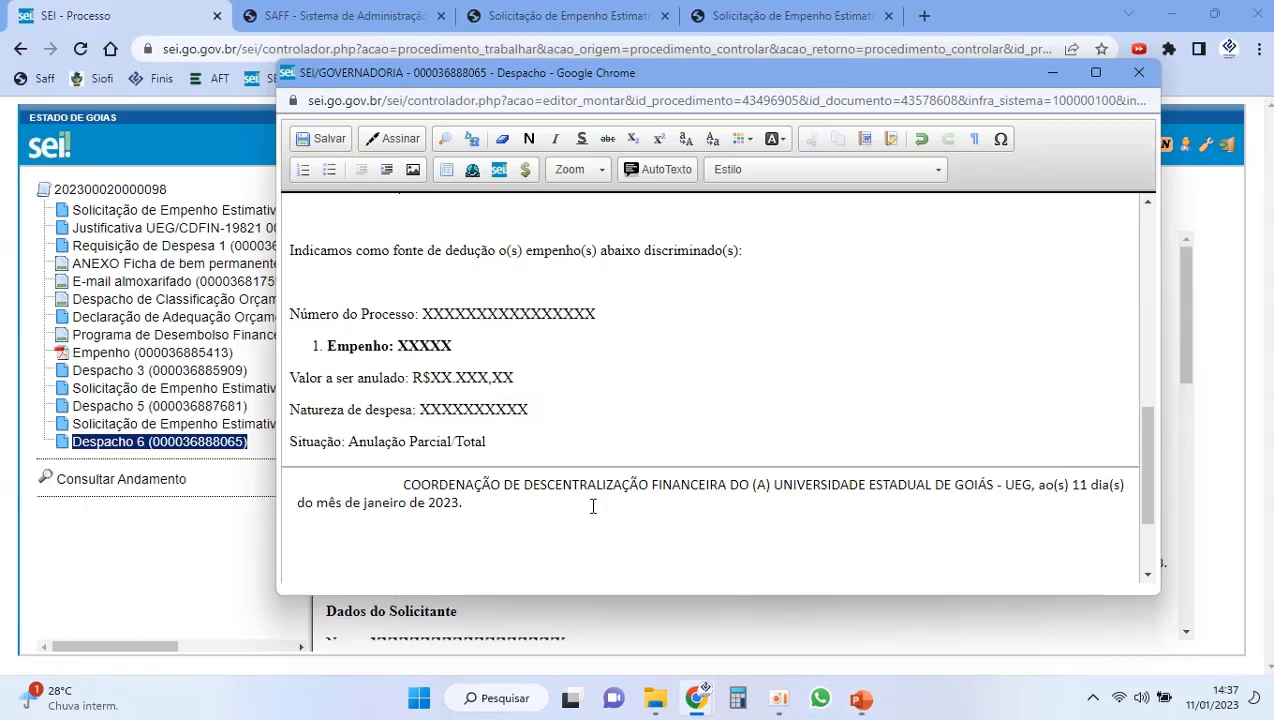
pyautogui.click(43, 189)
pyautogui.moveTo(695, 697)
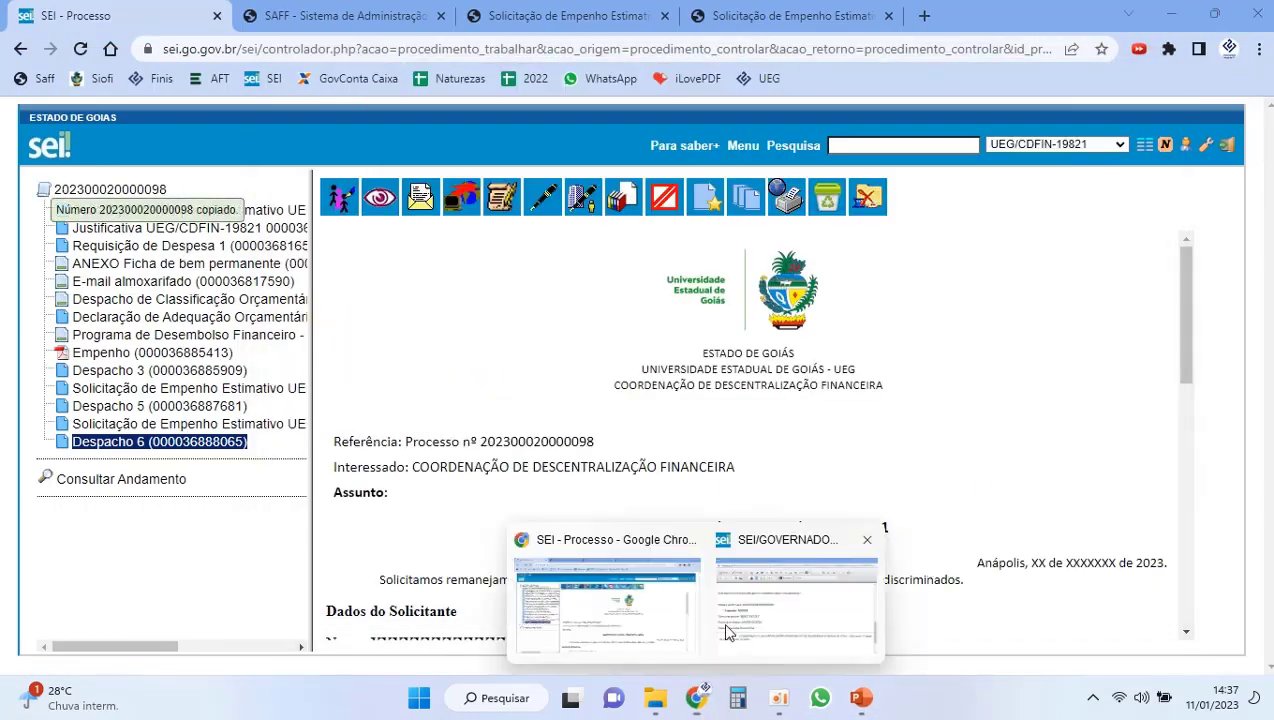
pyautogui.click(725, 605)
pyautogui.doubleClick(443, 314)
pyautogui.hotkey('ctrl', 'v')
# Step: Fill in the first deduction source as Empenho 0001 with a Valor a ser anulado of R$1.000,00
pyautogui.doubleClick(432, 347)
pyautogui.write('00')
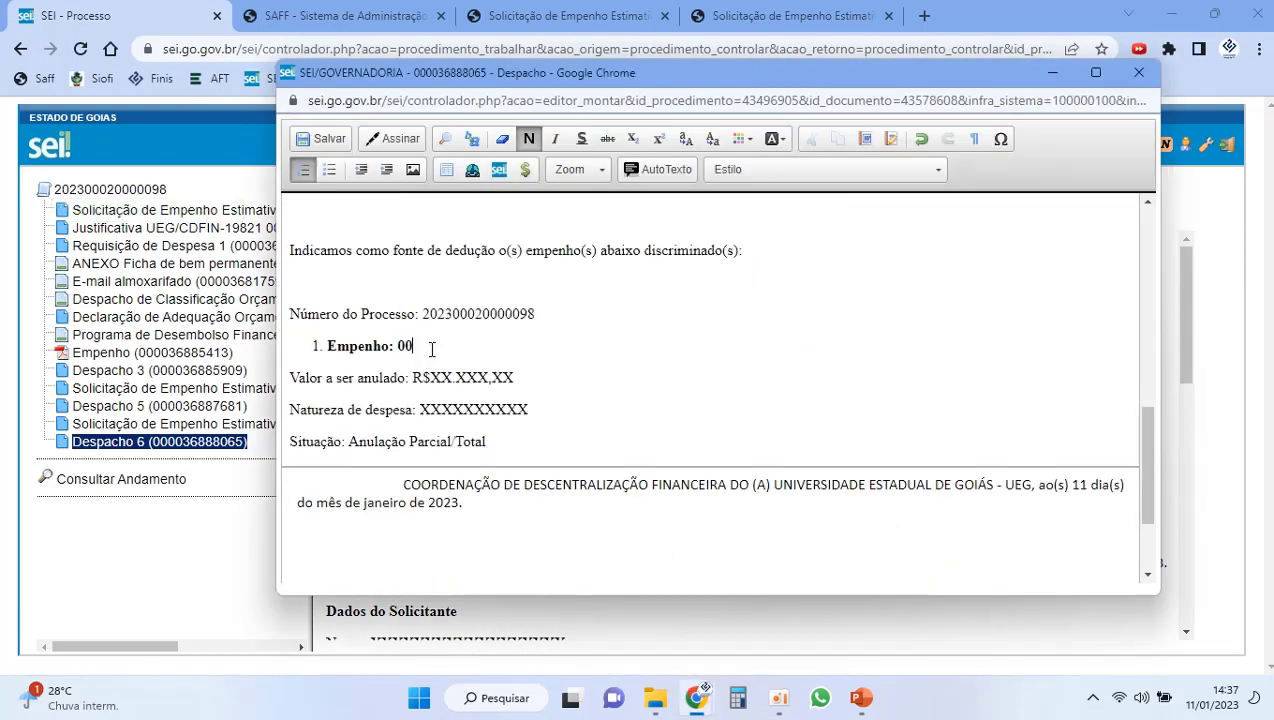
pyautogui.doubleClick(443, 377)
pyautogui.write('1')
pyautogui.doubleClick(457, 377)
pyautogui.write('000')
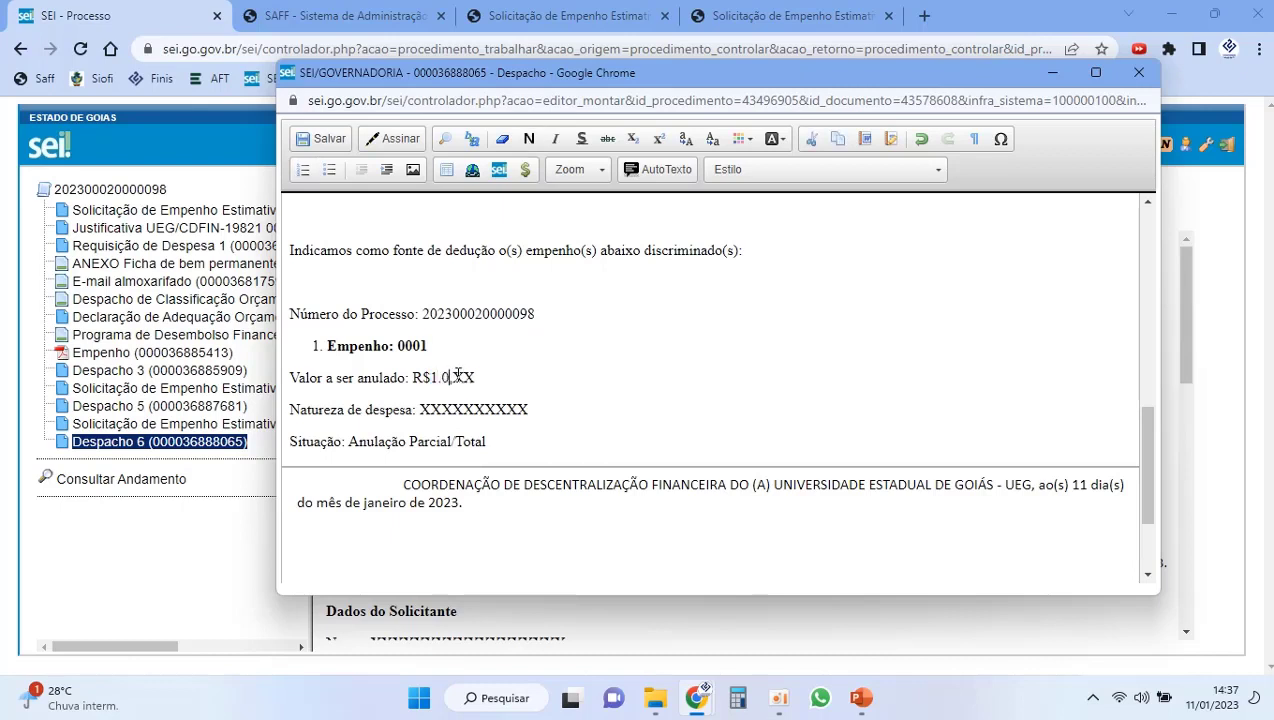
pyautogui.doubleClick(478, 377)
pyautogui.write('00')
# Step: Set the first source's Natureza de despesa to 3.3.90.30.33 and its Situação to Anulação Parcial
pyautogui.doubleClick(483, 409)
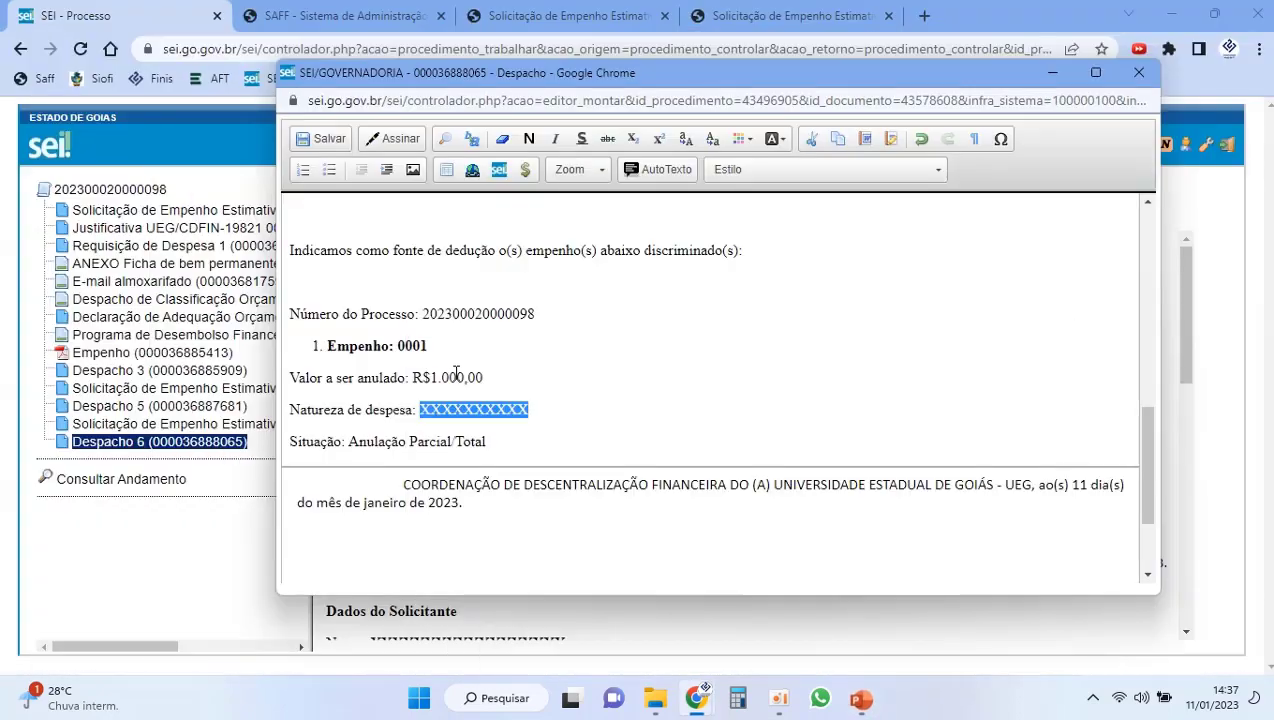
pyautogui.write('3.3.90.30.33')
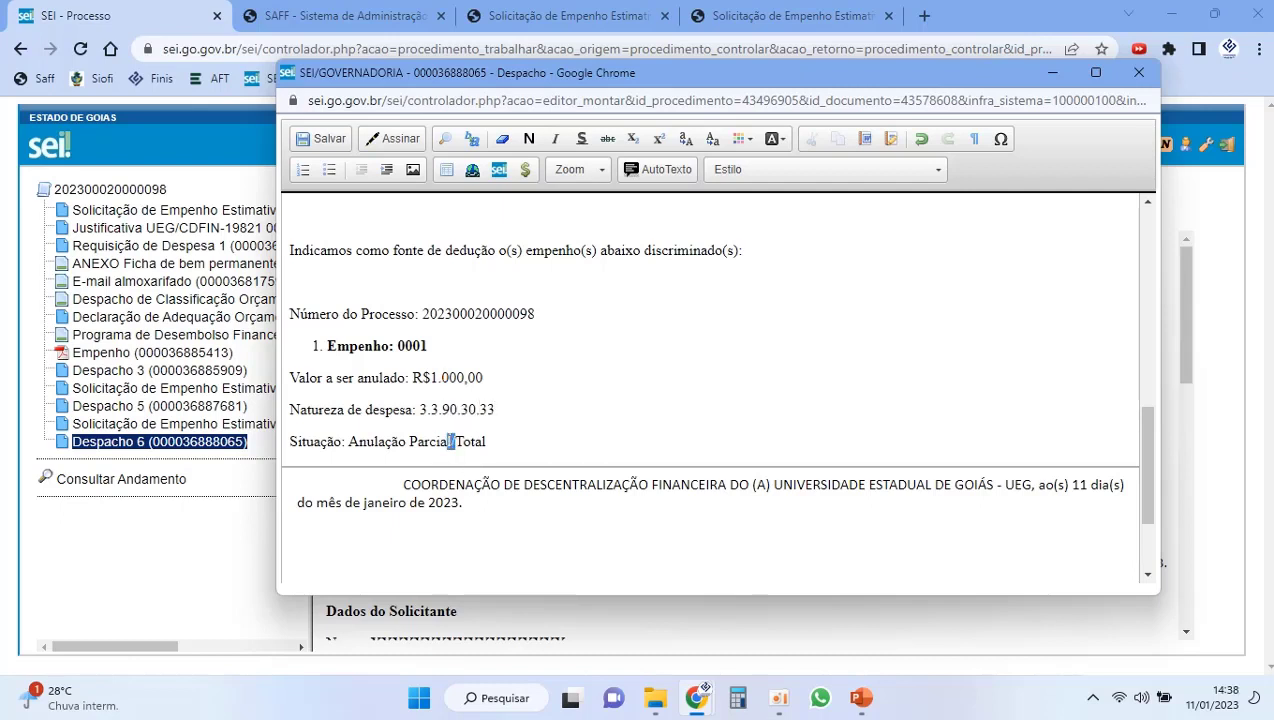
pyautogui.moveTo(455, 441); pyautogui.dragTo(409, 441)
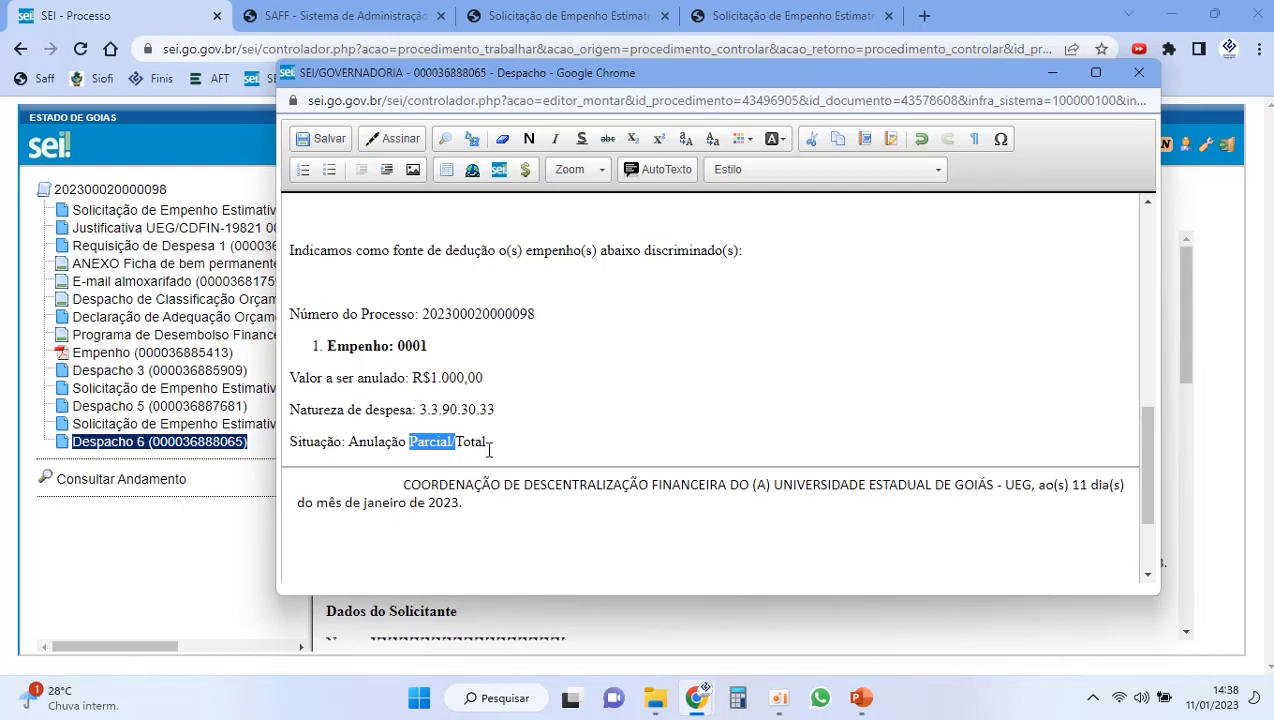
pyautogui.moveTo(487, 441); pyautogui.dragTo(454, 441)
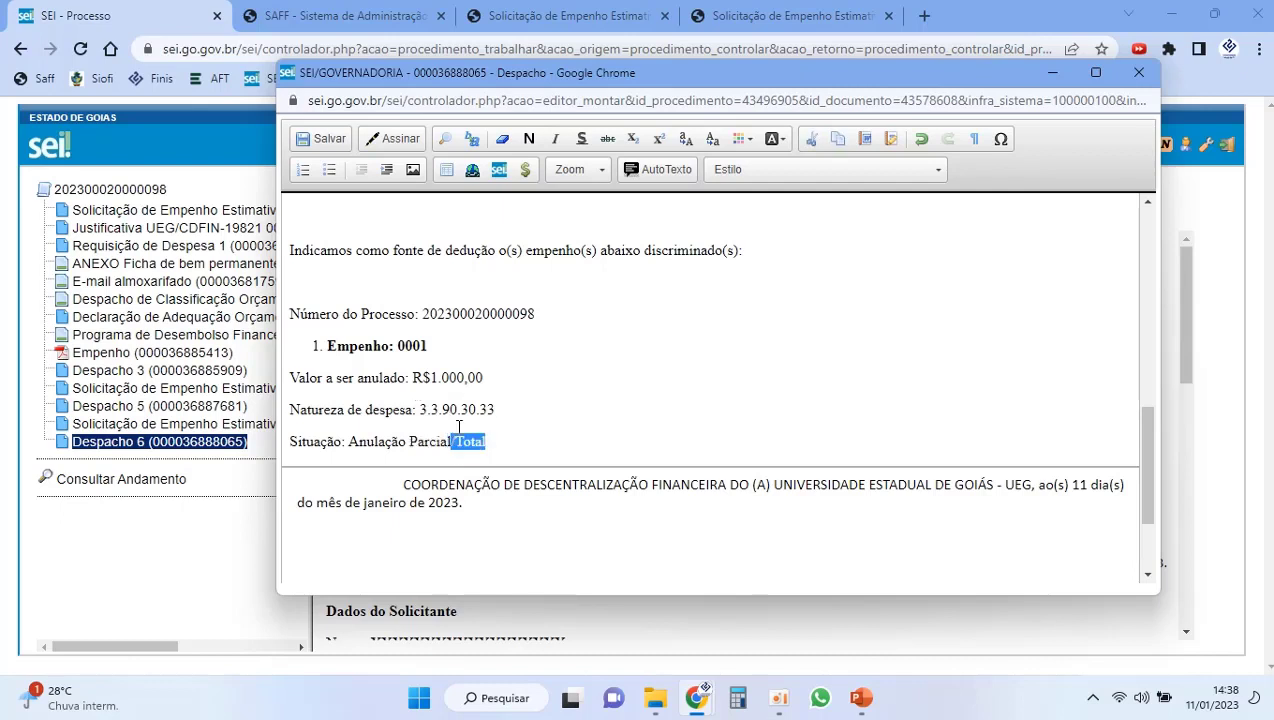
pyautogui.press('Delete')
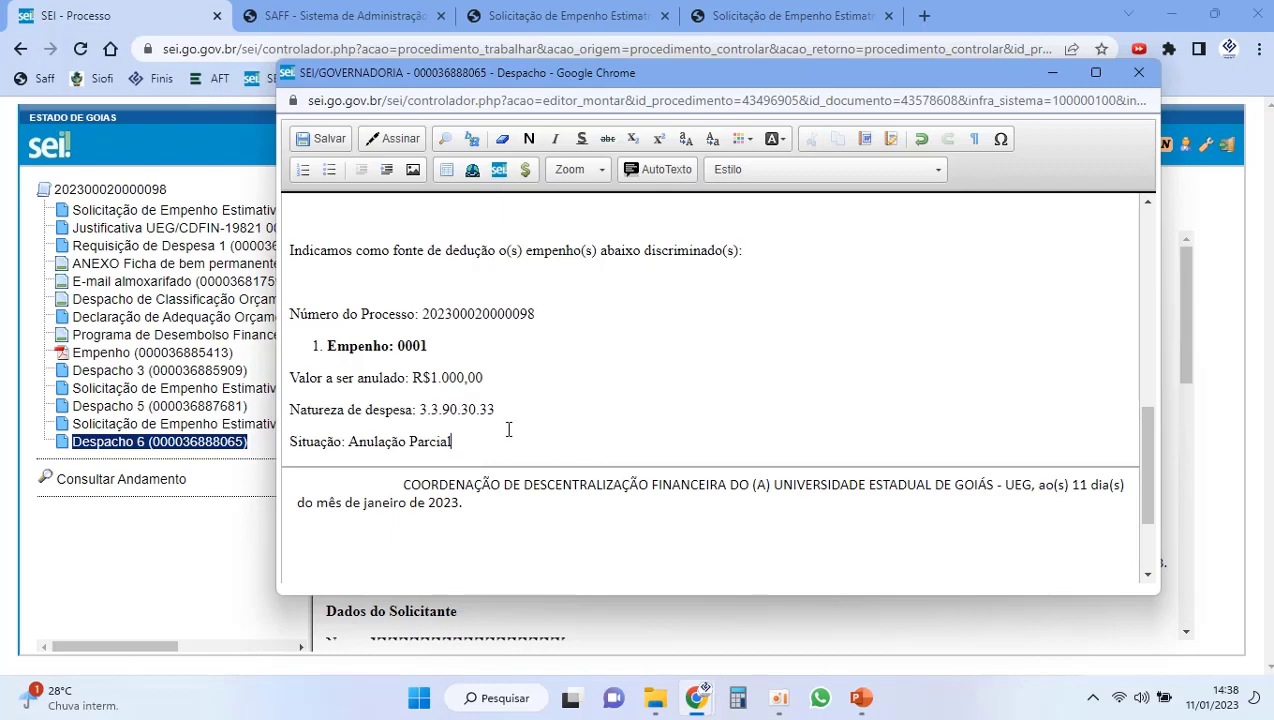
# Step: Check the Despacho's R$2.000,00 Valor and first source's amount to be annulled against the Exemplo 02 slide
pyautogui.moveTo(434, 377); pyautogui.dragTo(480, 410)
pyautogui.scroll(3, 456, 403)
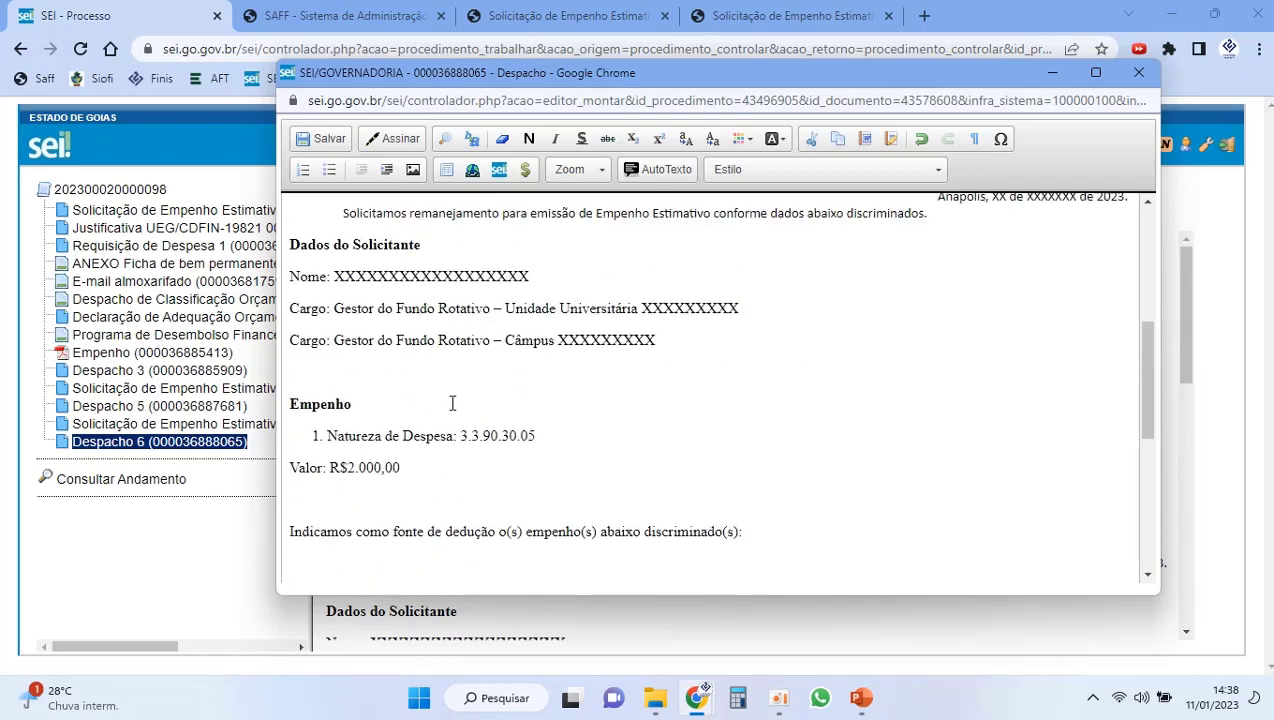
pyautogui.moveTo(392, 472); pyautogui.dragTo(356, 475)
pyautogui.scroll(-3, 752, 534)
pyautogui.click(861, 697)
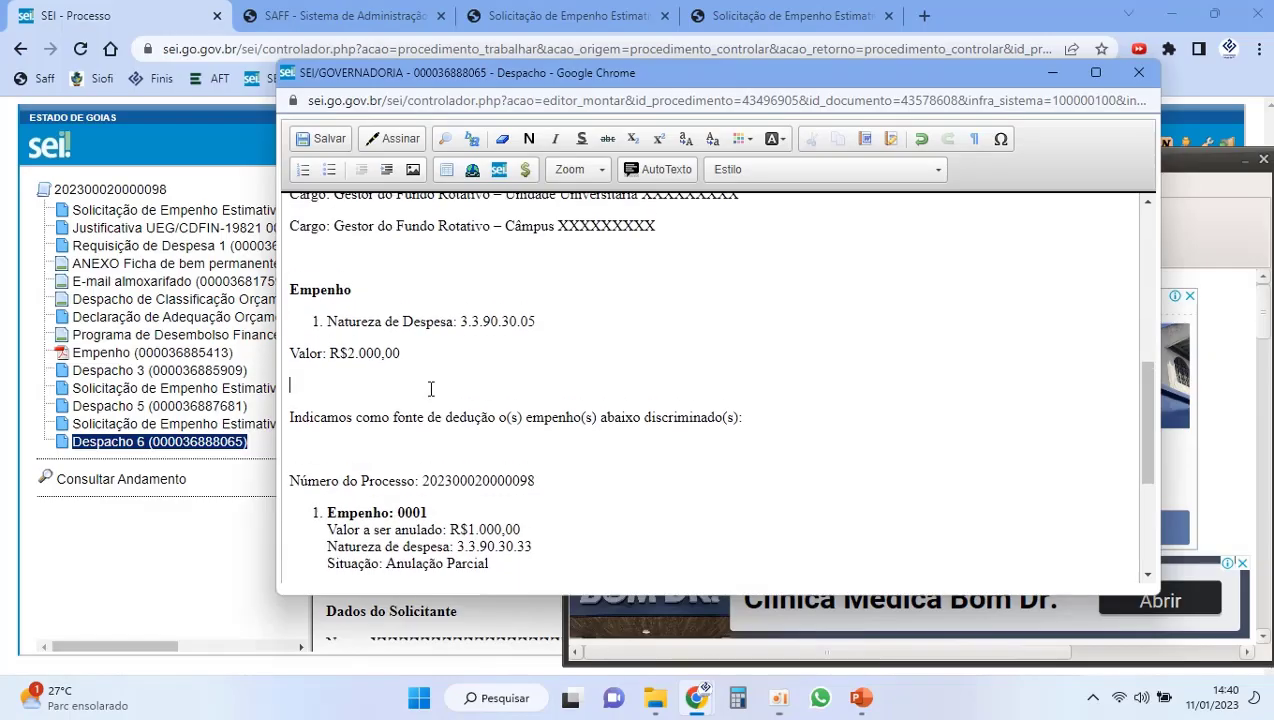
pyautogui.scroll(1, 431, 389)
pyautogui.scroll(-2, 431, 389)
pyautogui.moveTo(520, 436)
pyautogui.mouseDown()
pyautogui.moveTo(473, 408)
pyautogui.moveTo(524, 436)
pyautogui.mouseUp()
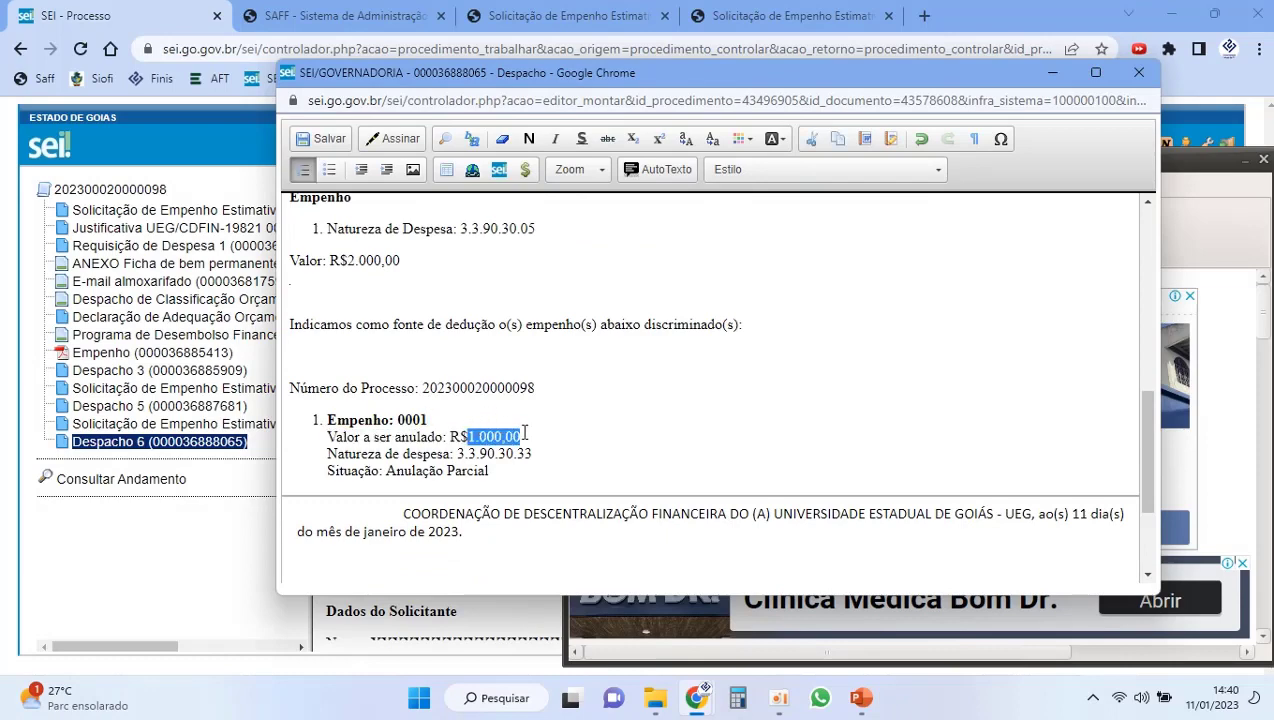
pyautogui.click(861, 697)
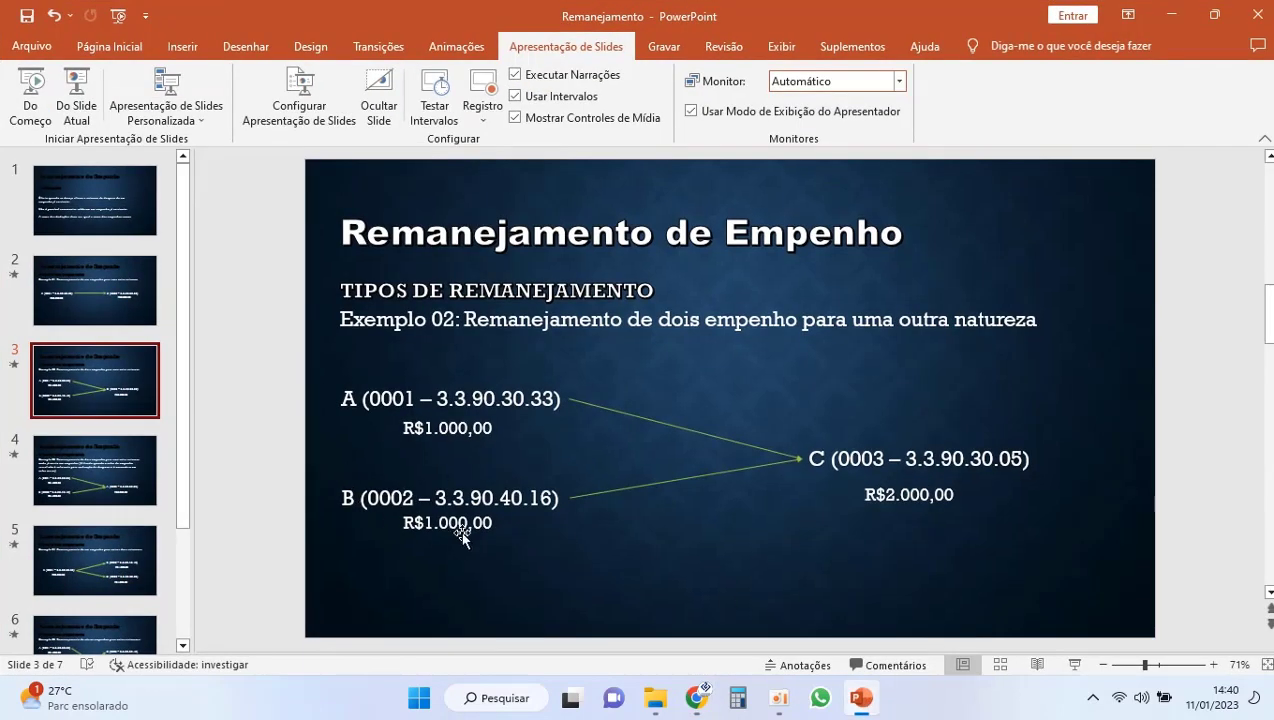
pyautogui.click(873, 708)
# Step: Duplicate the complete Empenho 0001 block as a second numbered deduction source in the Despacho
pyautogui.click(500, 472)
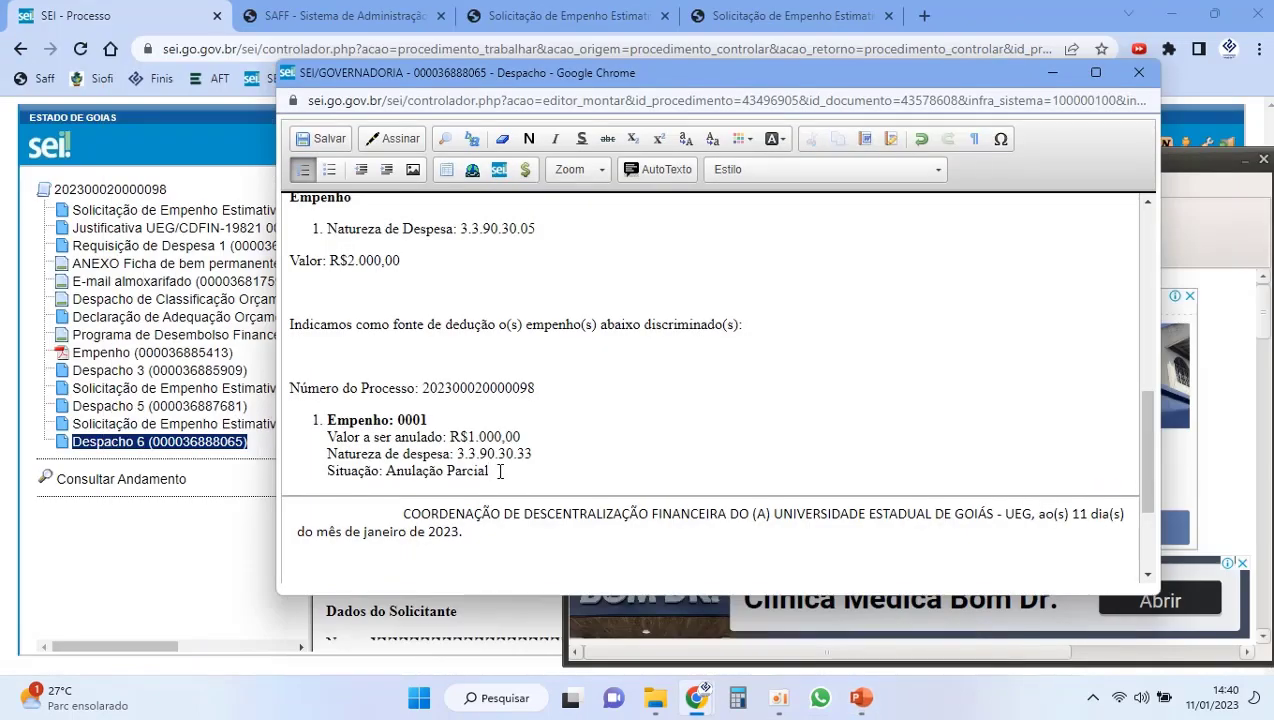
pyautogui.press('Return')
pyautogui.moveTo(500, 472); pyautogui.dragTo(346, 415)
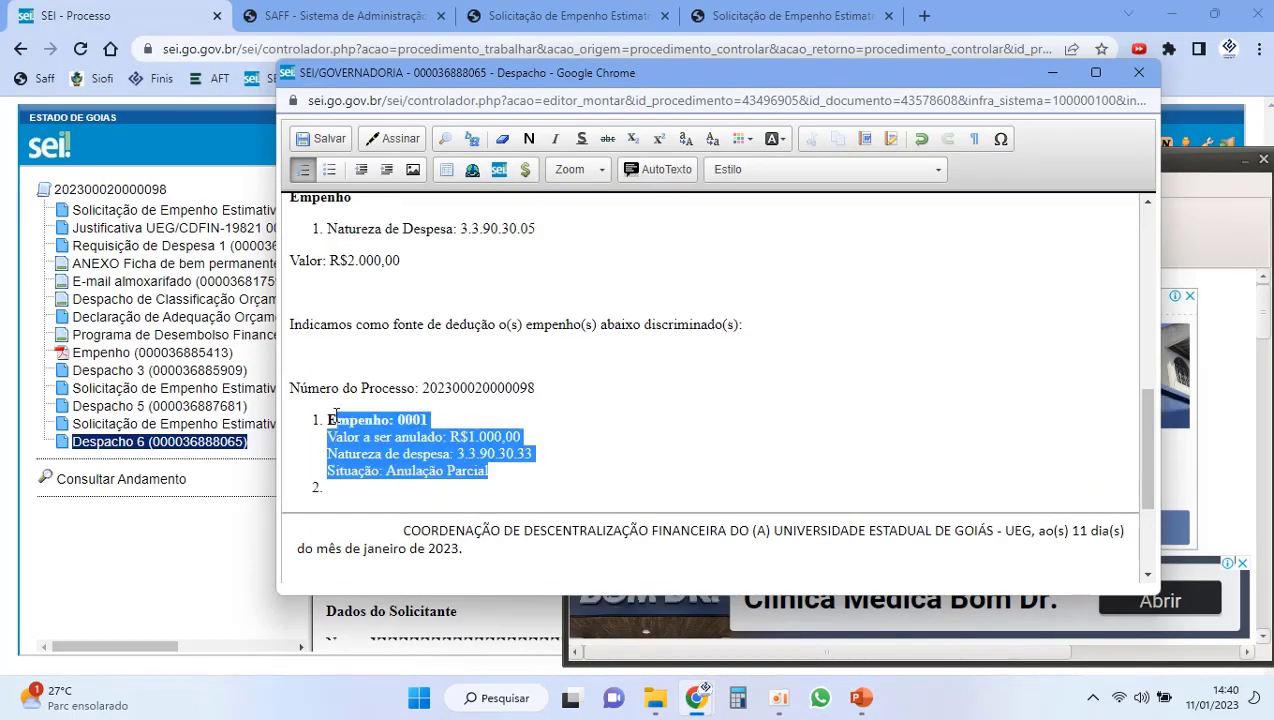
pyautogui.hotkey('ctrl', 'c')
pyautogui.click(326, 487)
pyautogui.hotkey('ctrl', 'v')
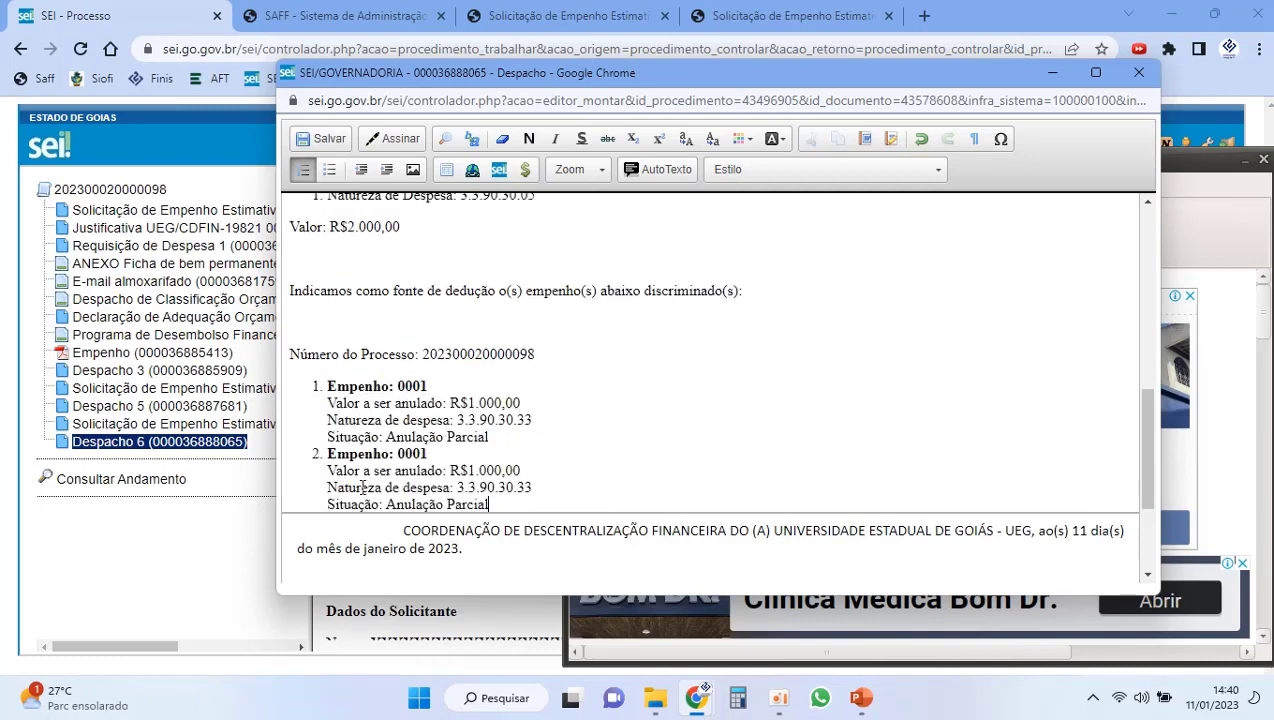
# Step: Change the second source's Empenho number to 0002, as given on the Exemplo 02 slide
pyautogui.scroll(-1, 378, 458)
pyautogui.moveTo(413, 361); pyautogui.dragTo(428, 363)
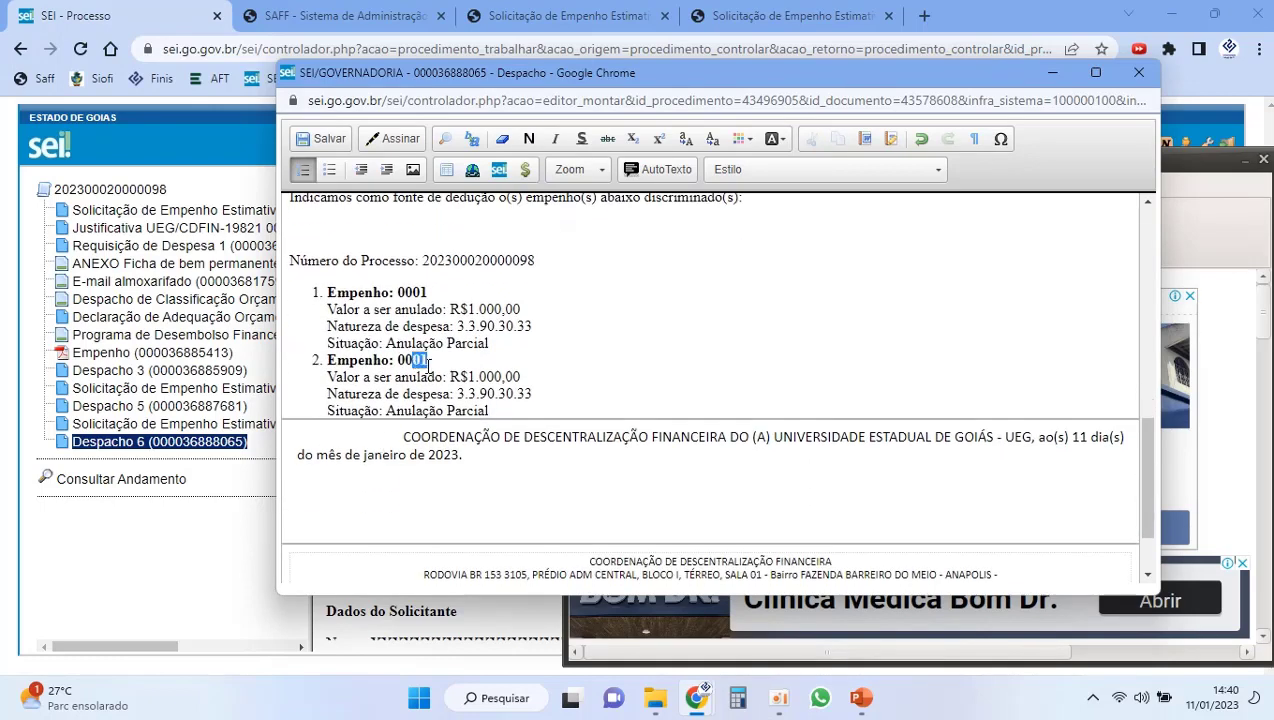
pyautogui.click(858, 704)
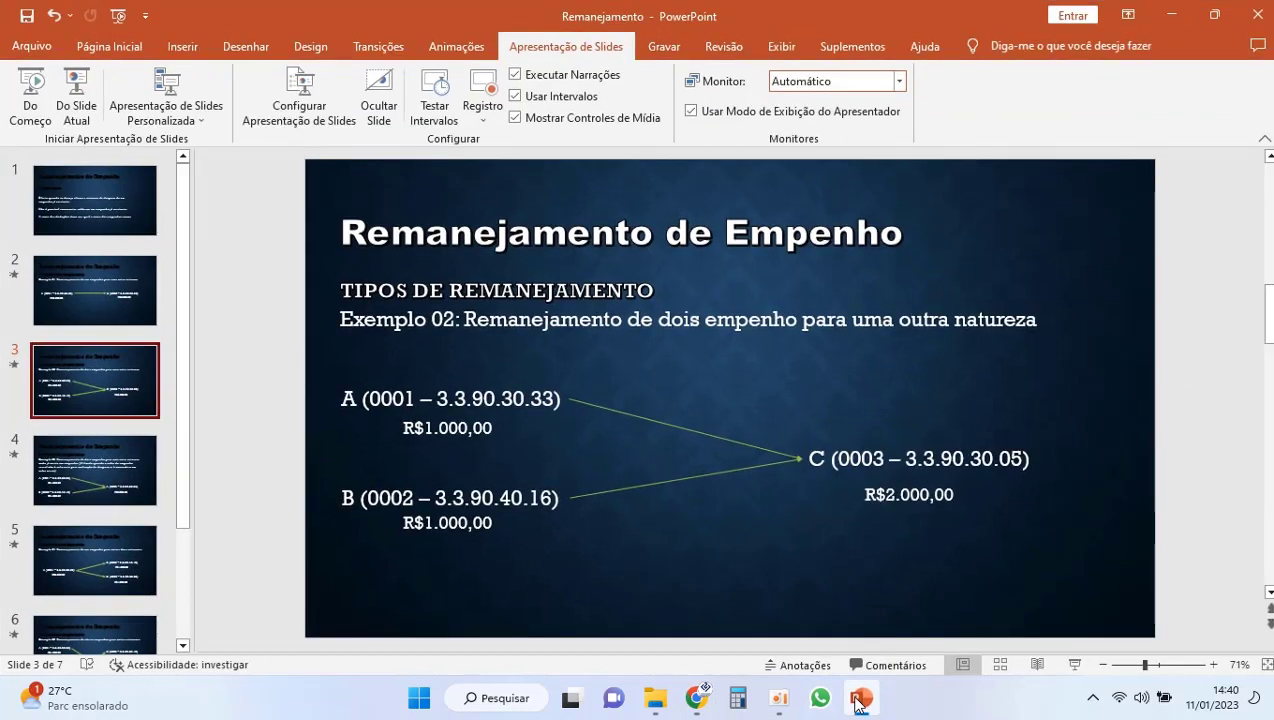
pyautogui.click(858, 704)
pyautogui.write('02')
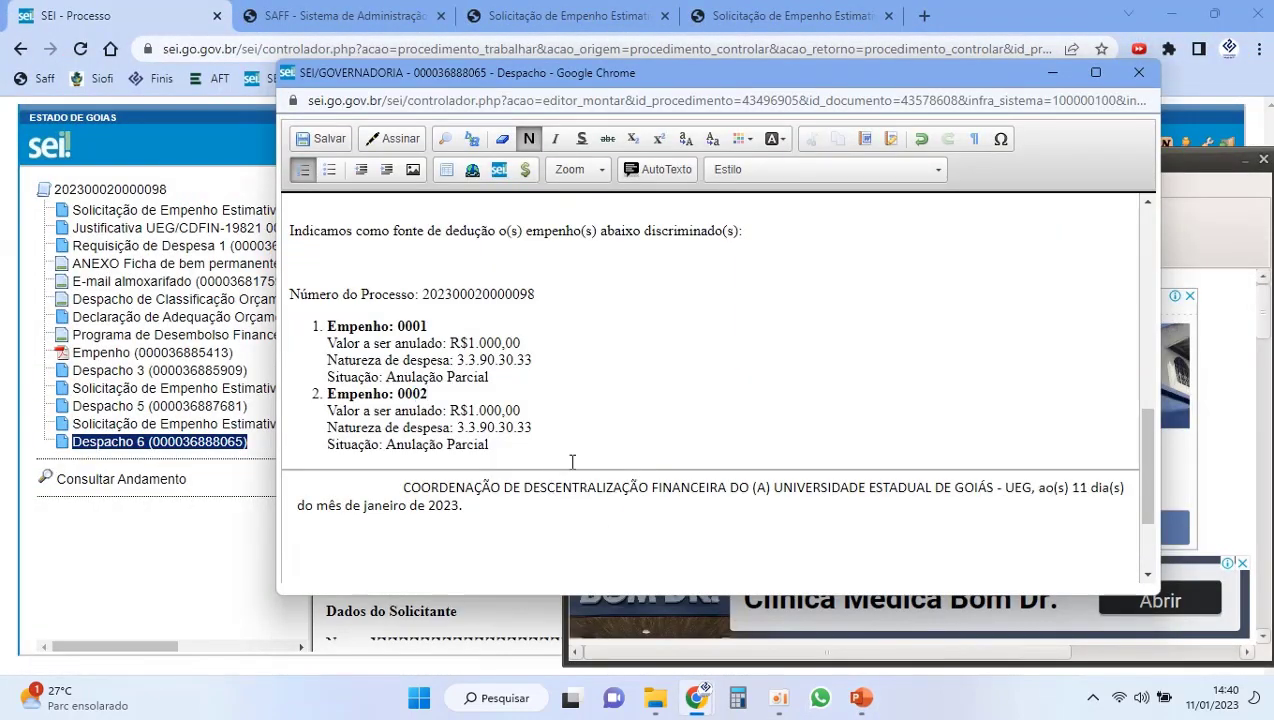
# Step: Check source B on the Exemplo 02 slide and set the second source's Natureza de despesa to 3.3.90.40.16
pyautogui.click(858, 704)
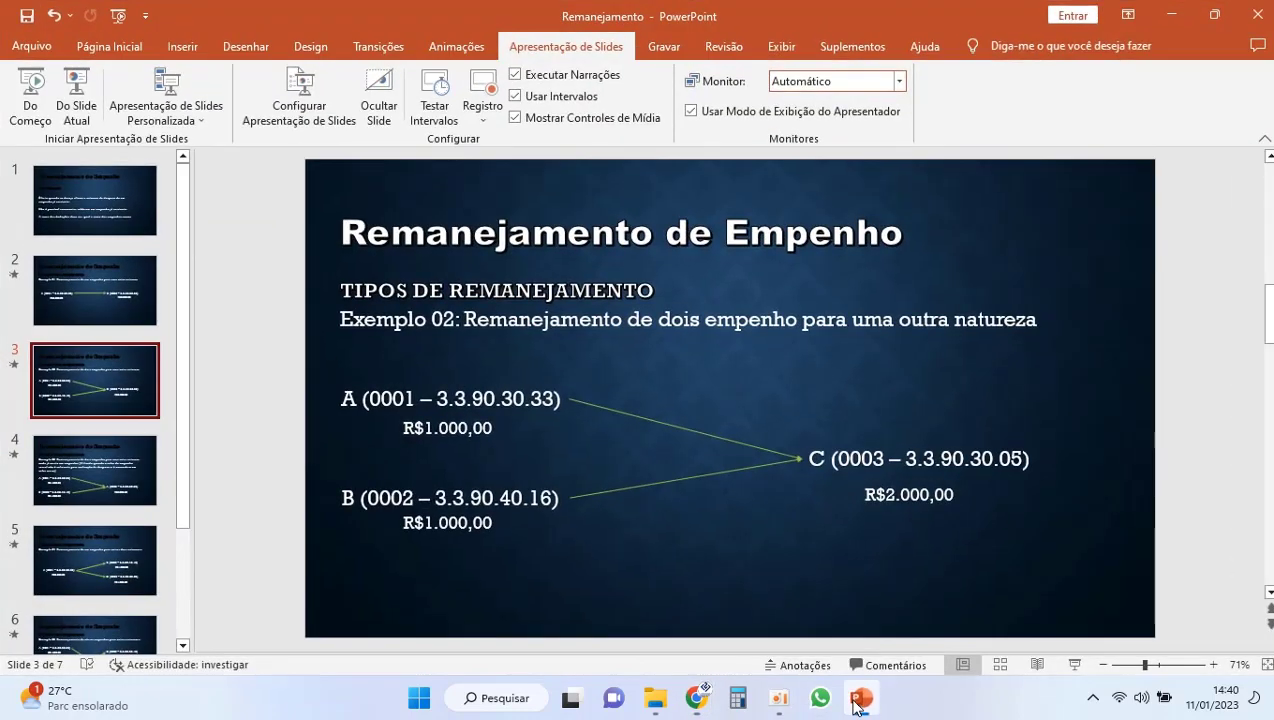
pyautogui.click(858, 704)
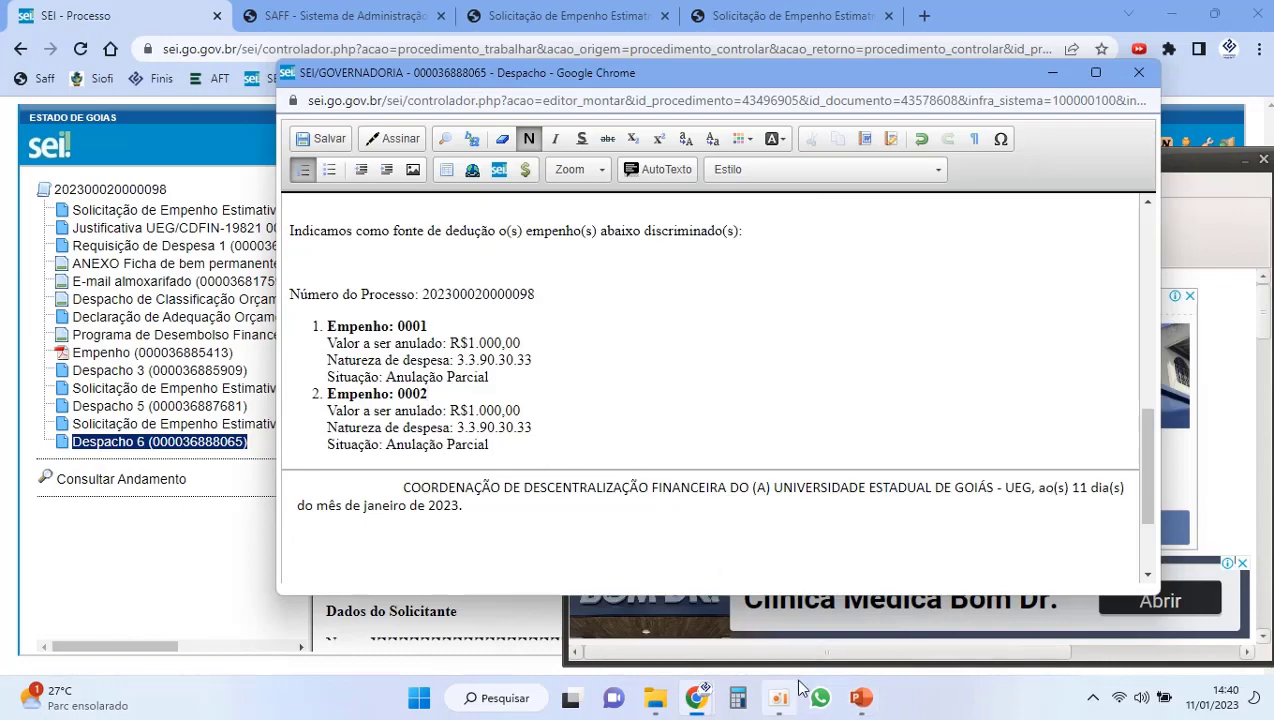
pyautogui.click(860, 702)
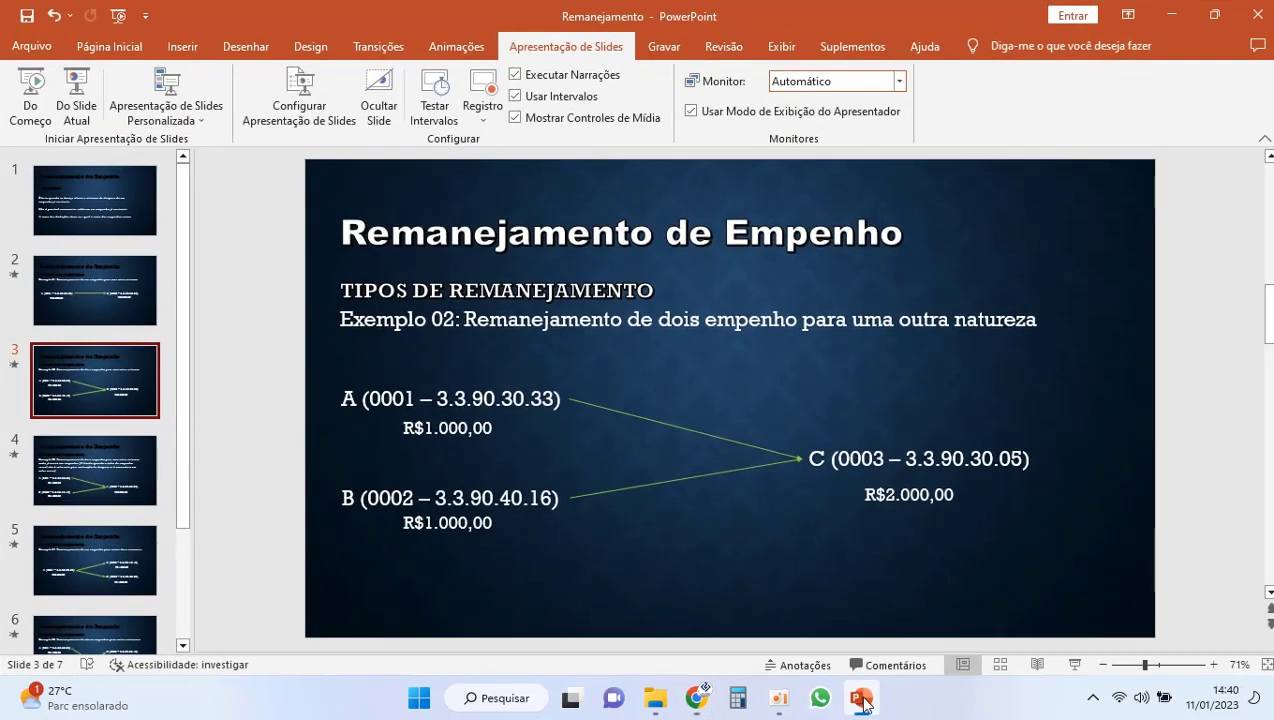
pyautogui.click(862, 703)
pyautogui.moveTo(501, 427); pyautogui.dragTo(533, 428)
pyautogui.write('40.16')
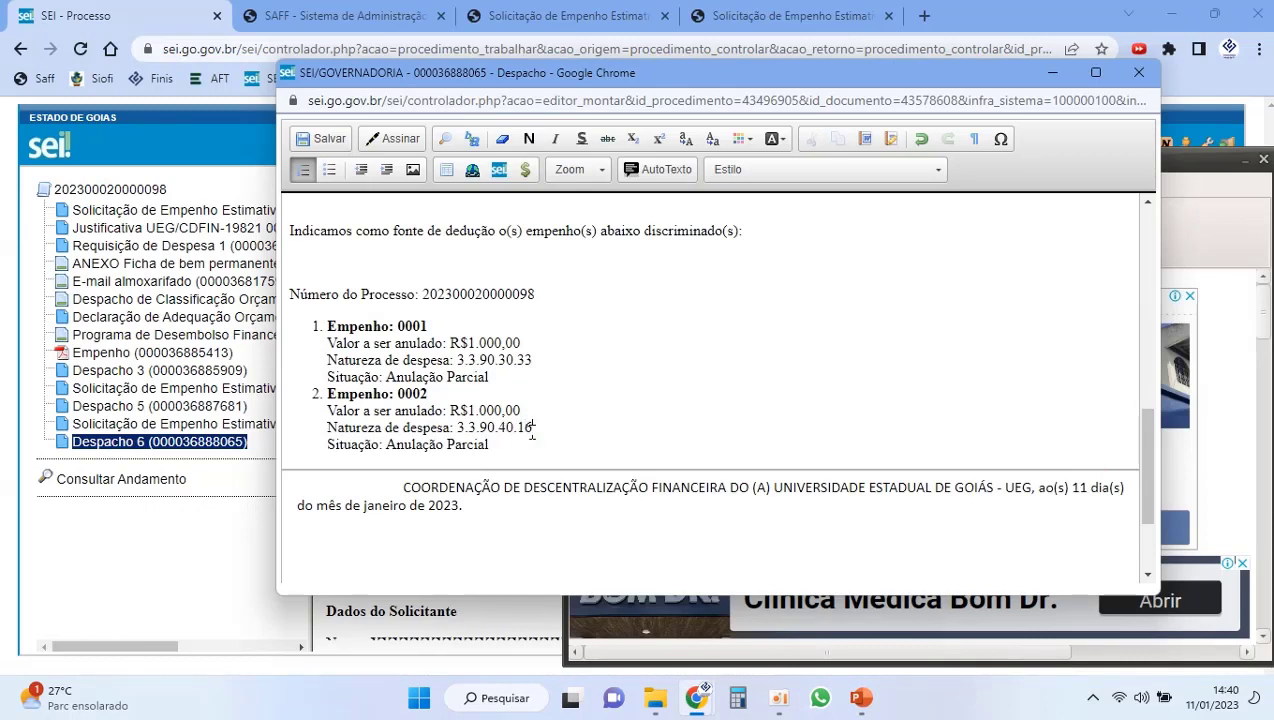
# Step: Set the second source's Situação to Anulação Total and compare the amounts to be annulled in both sources
pyautogui.doubleClick(478, 444)
pyautogui.write('Total')
pyautogui.moveTo(464, 343); pyautogui.dragTo(494, 343)
pyautogui.moveTo(466, 411); pyautogui.dragTo(493, 411)
# Step: Review the Valor under Empenho in the Despacho, then save the document and close its editor
pyautogui.scroll(1, 493, 416)
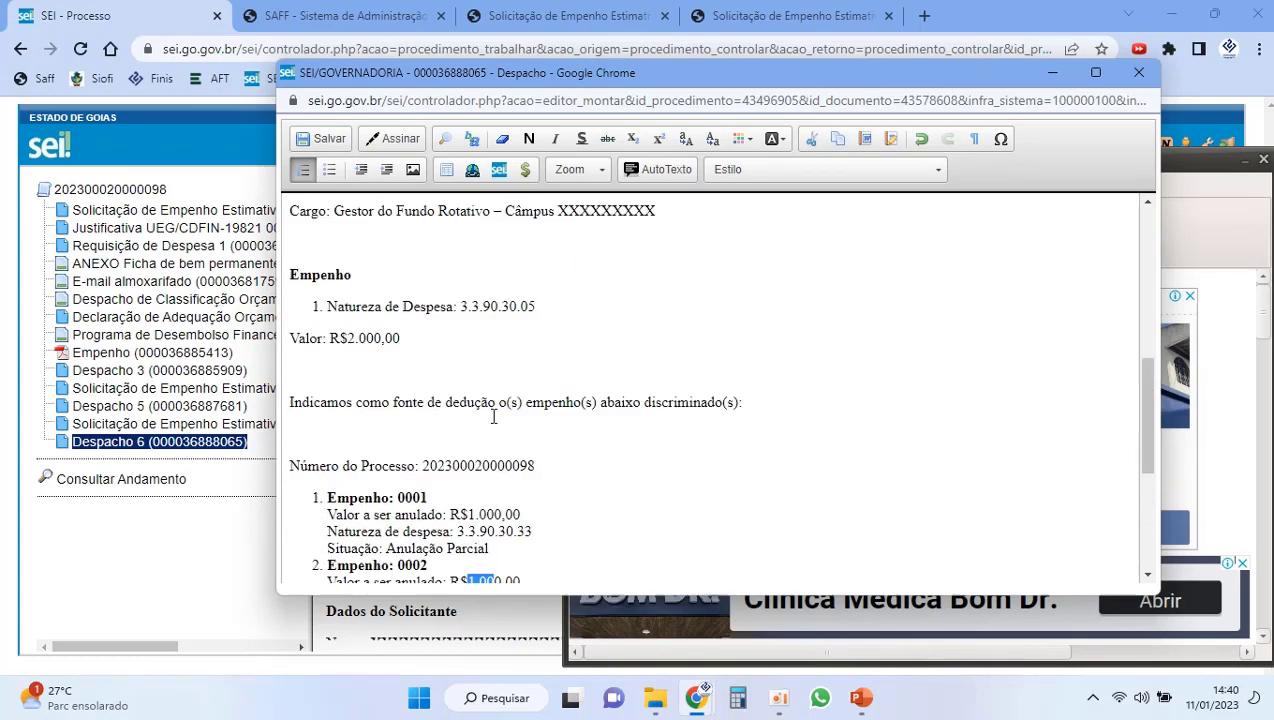
pyautogui.scroll(2, 493, 416)
pyautogui.moveTo(400, 448); pyautogui.dragTo(333, 447)
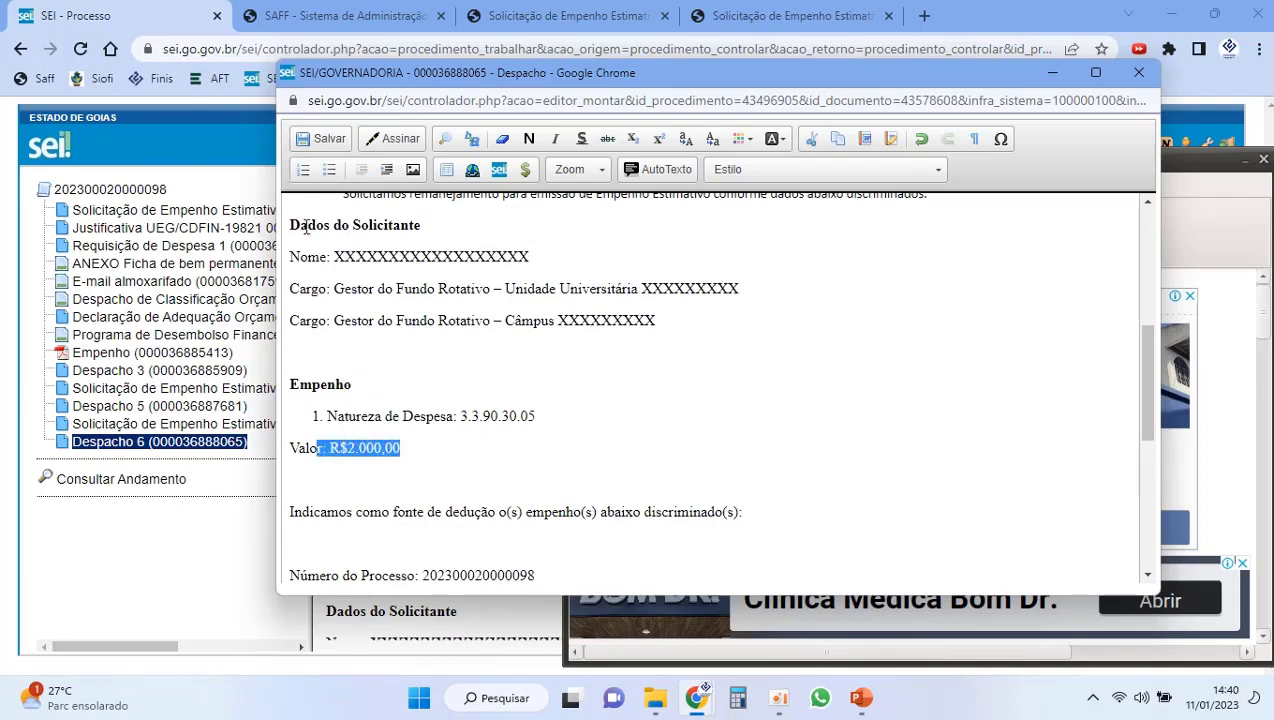
pyautogui.click(320, 139)
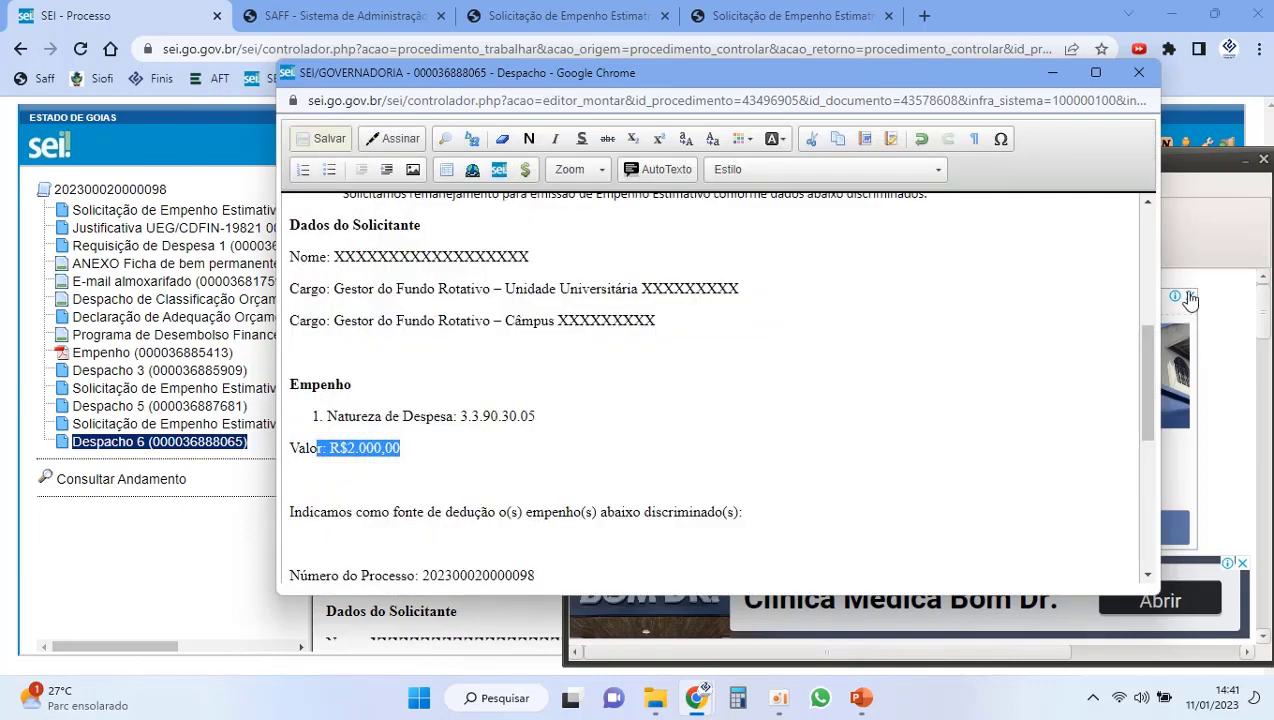
pyautogui.click(1133, 76)
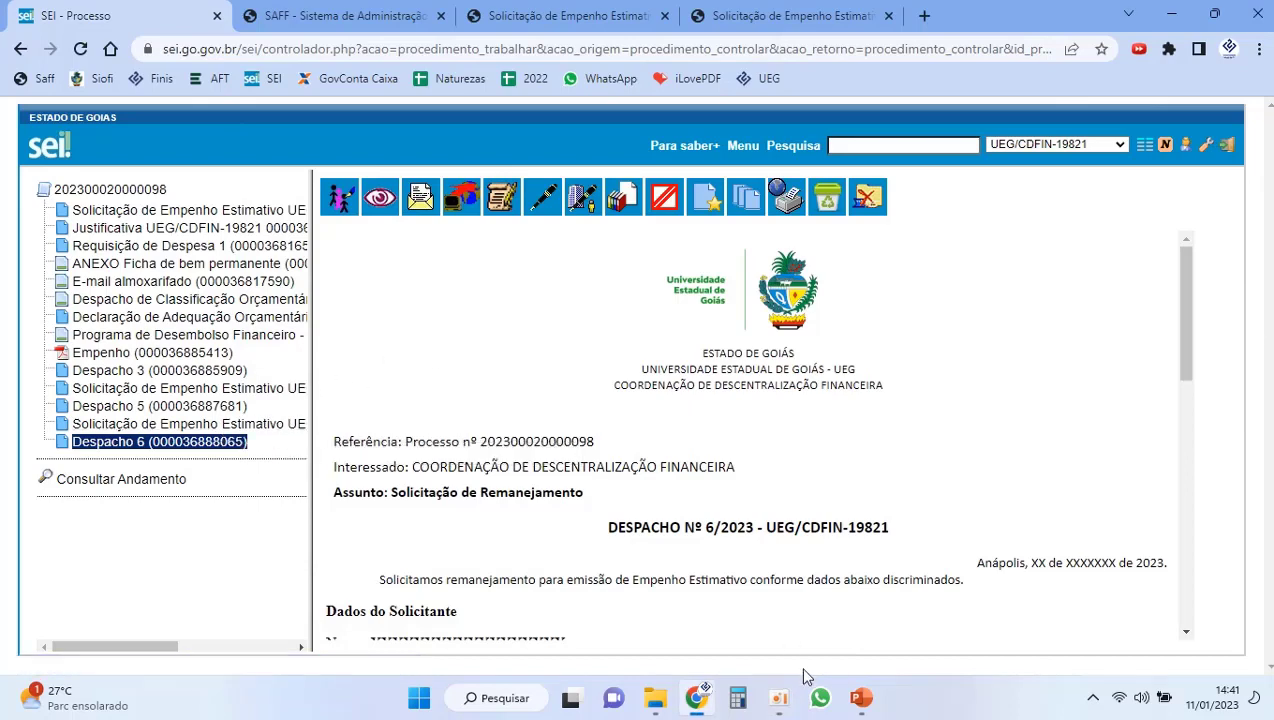
# Step: Show the Exemplo 03 slide in PowerPoint, then switch to SAFF and delete the 3.3.90.30.05 entry from the estimate request
pyautogui.click(861, 697)
pyautogui.click(88, 470)
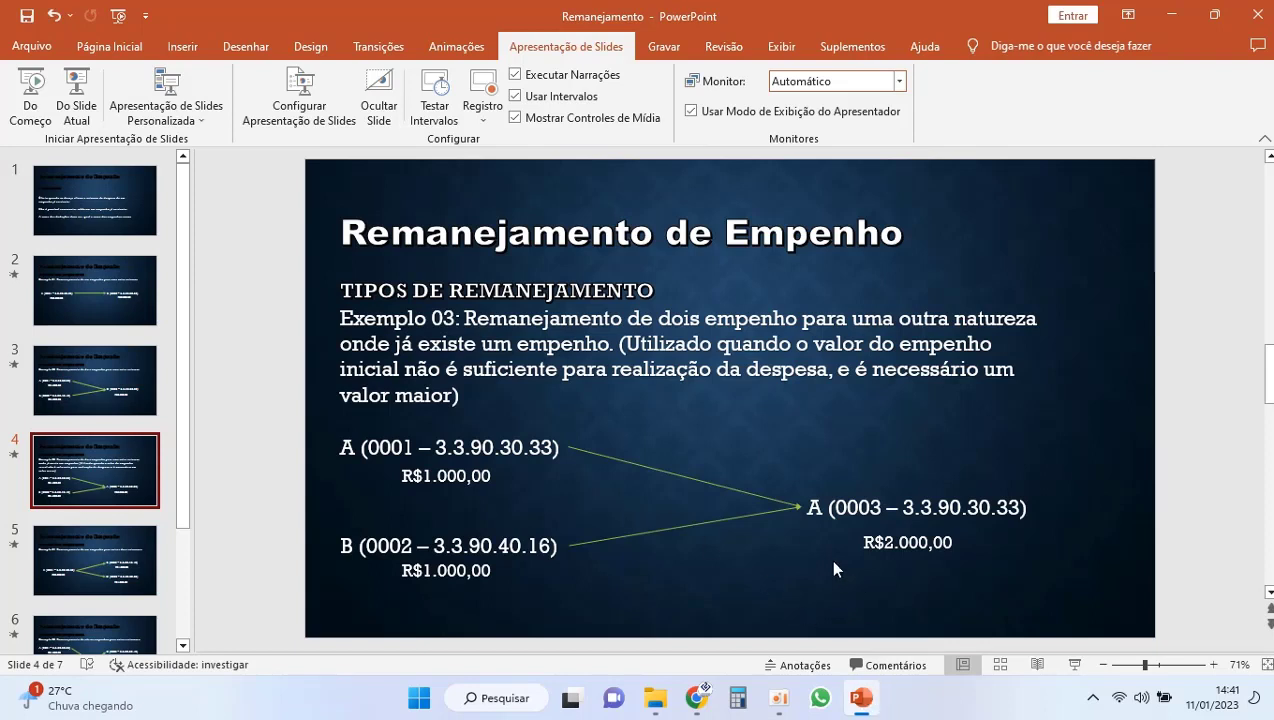
pyautogui.click(698, 698)
pyautogui.click(350, 17)
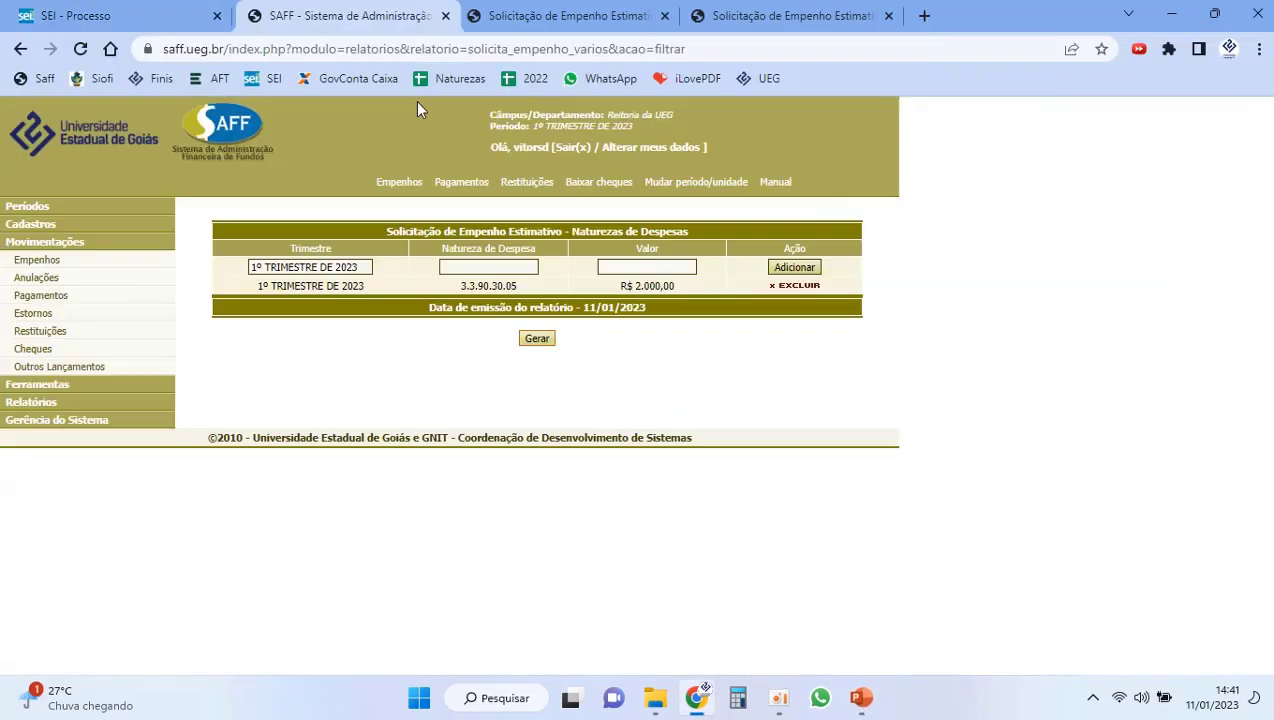
pyautogui.click(793, 287)
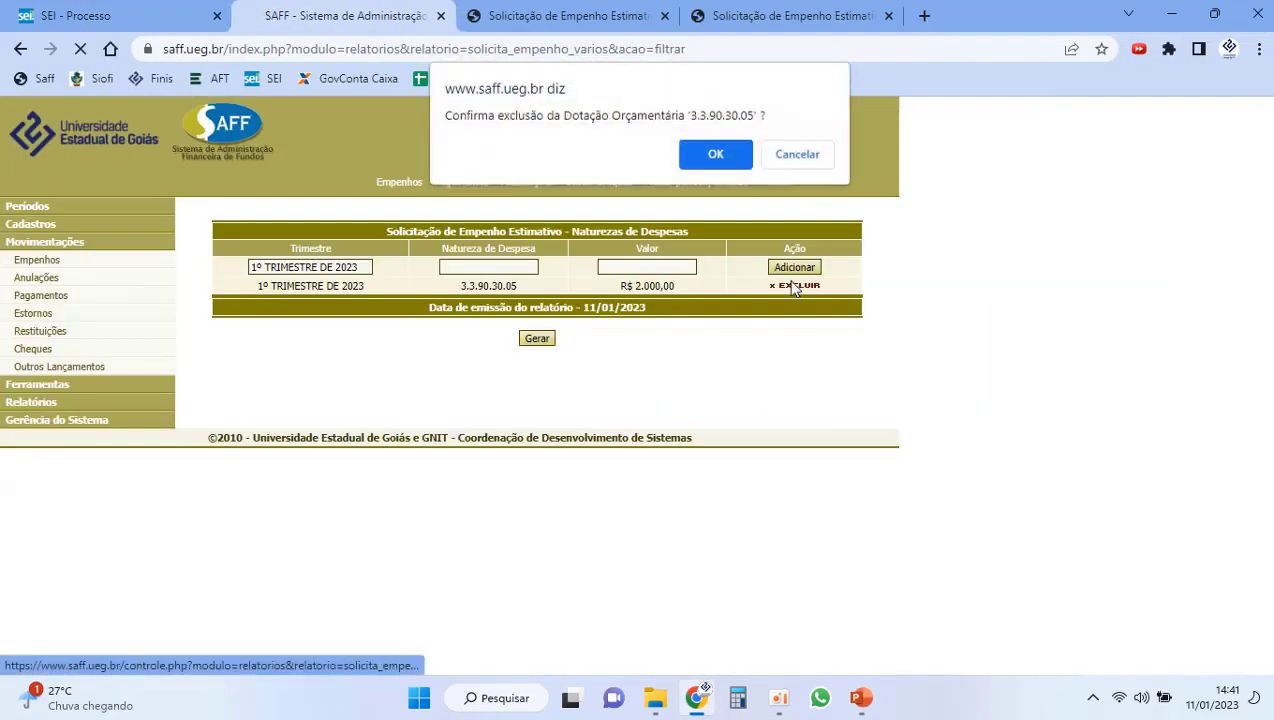
pyautogui.press('Return')
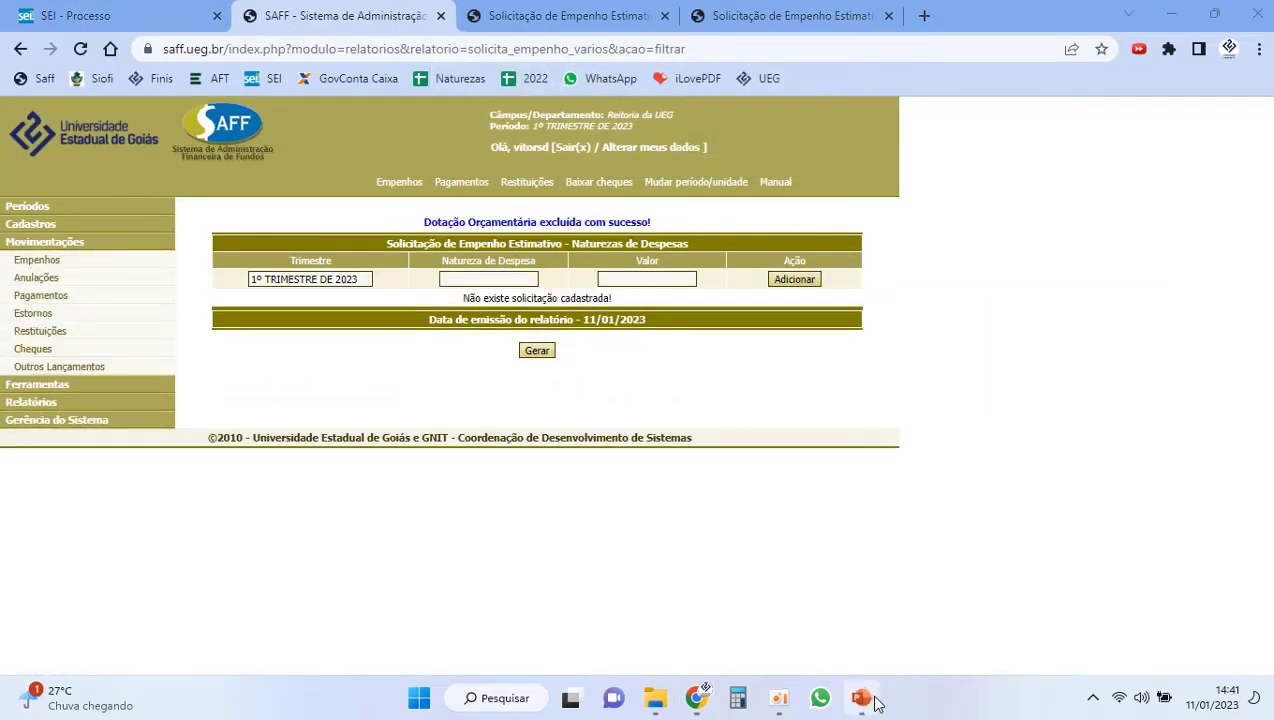
# Step: Check the Exemplo 03 slide and add nature 3.3.90.30.33 with a Valor of R$ 2.000,00 to the SAFF request
pyautogui.click(862, 698)
pyautogui.click(862, 698)
pyautogui.click(529, 276)
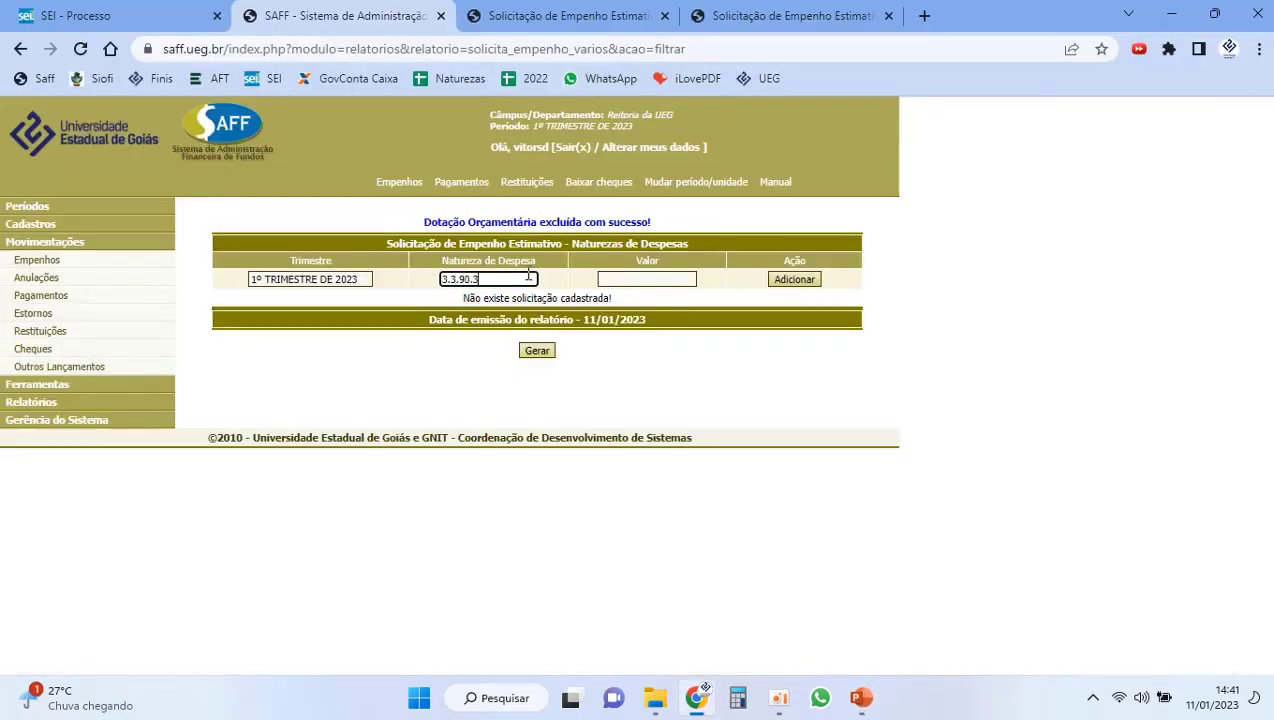
pyautogui.click(657, 279)
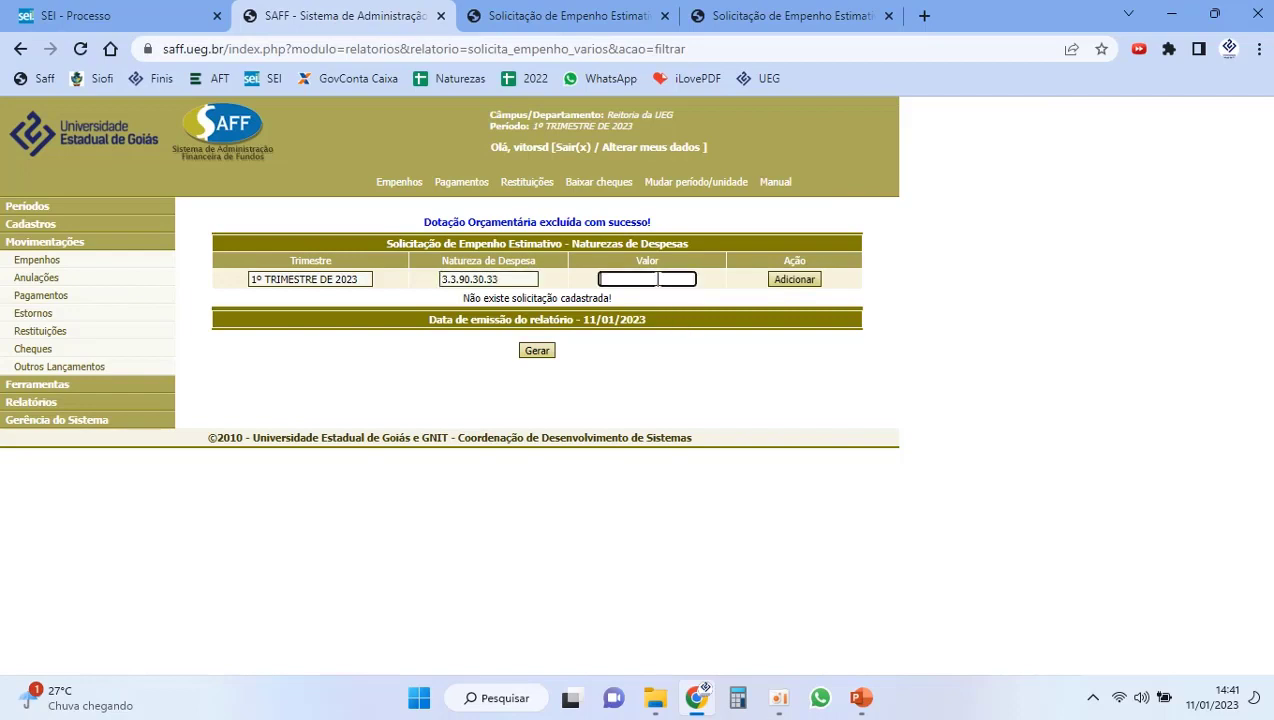
pyautogui.click(792, 282)
# Step: Generate the Solicitação de Empenho Estimativo report and capture a snip of it from the date line down to the total
pyautogui.click(547, 334)
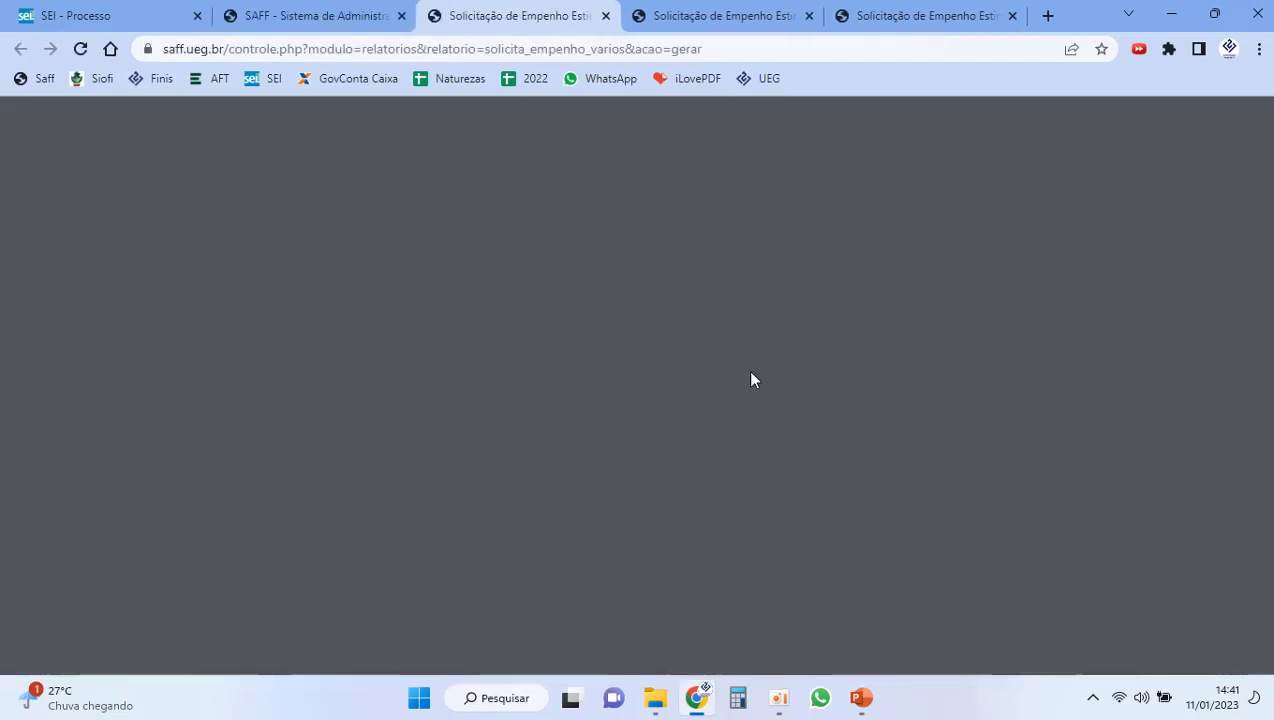
pyautogui.press('super+shift+s')
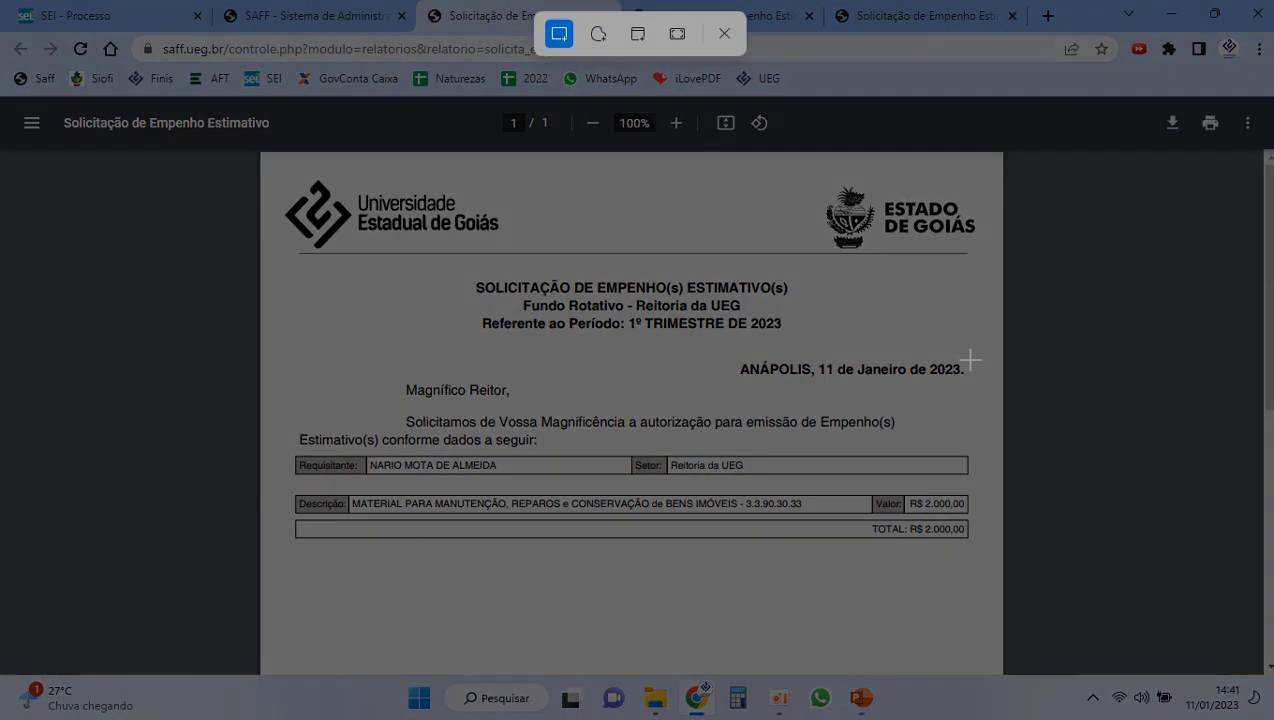
pyautogui.moveTo(968, 346); pyautogui.dragTo(296, 540)
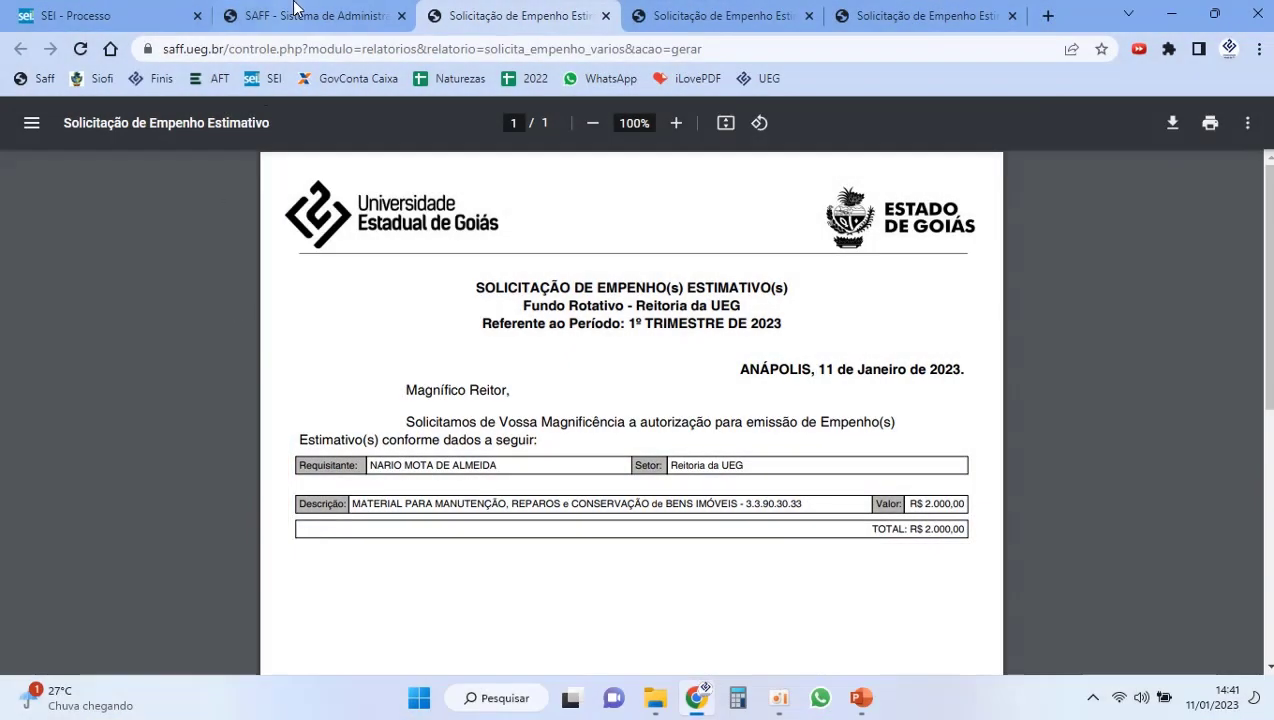
# Step: Return to the SEI process and start a new document of type Solicitação de Empenho Estimativo
pyautogui.click(152, 12)
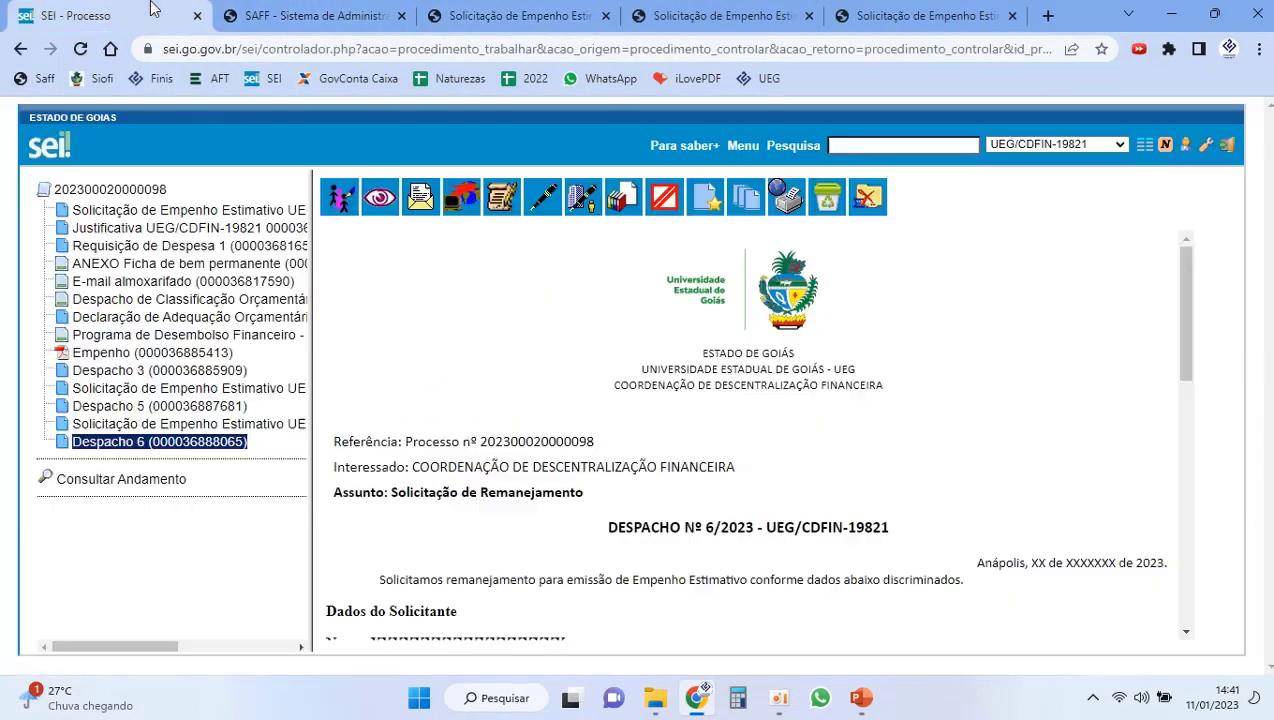
pyautogui.click(140, 190)
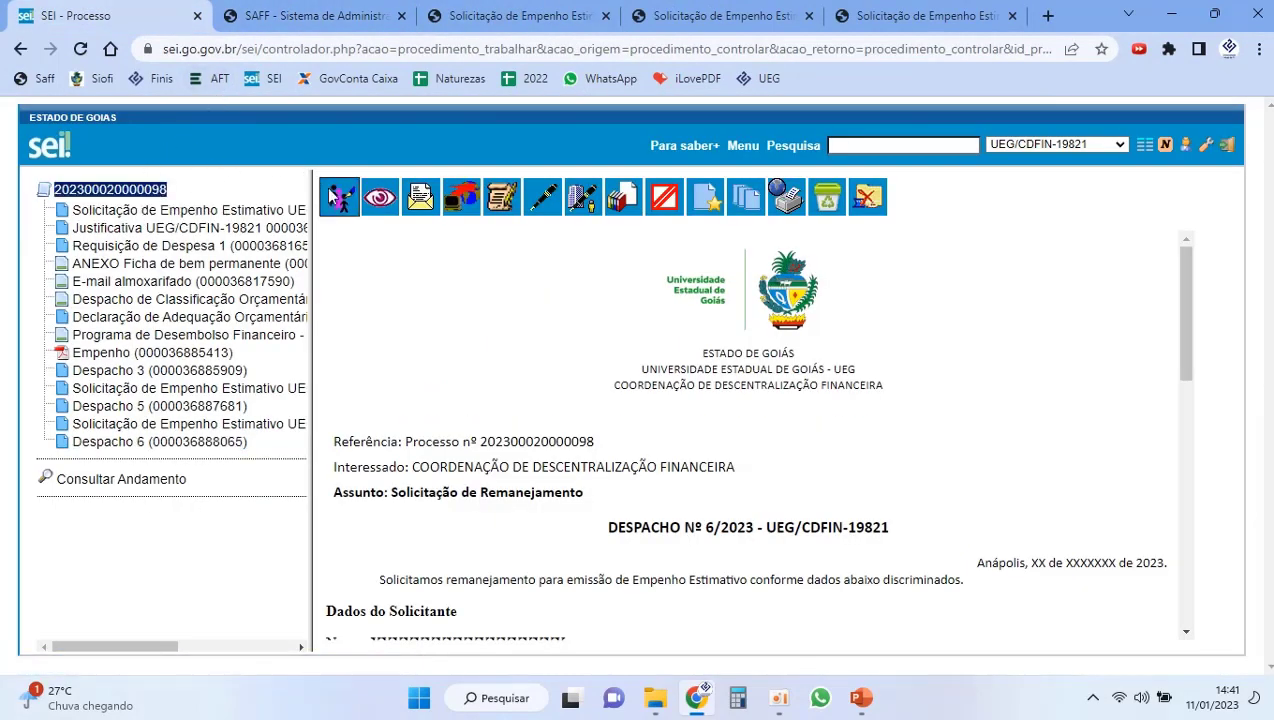
pyautogui.click(335, 195)
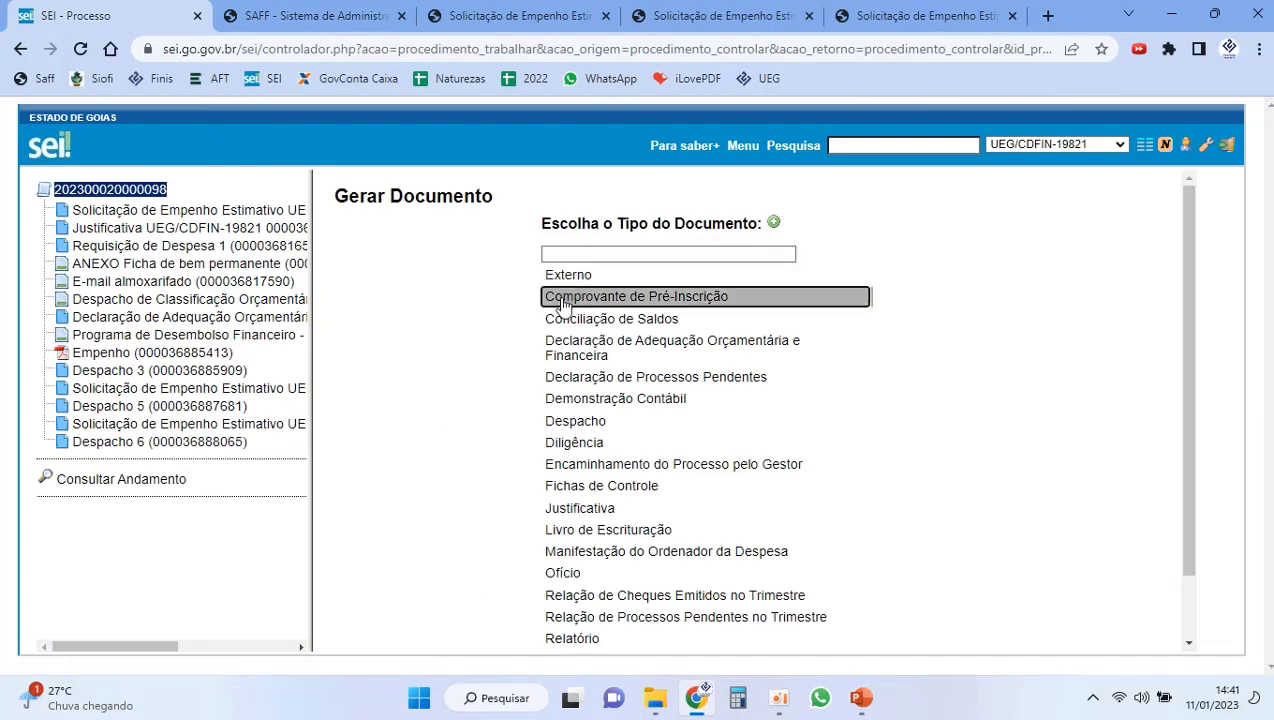
pyautogui.scroll(-2, 570, 530)
pyautogui.click(600, 607)
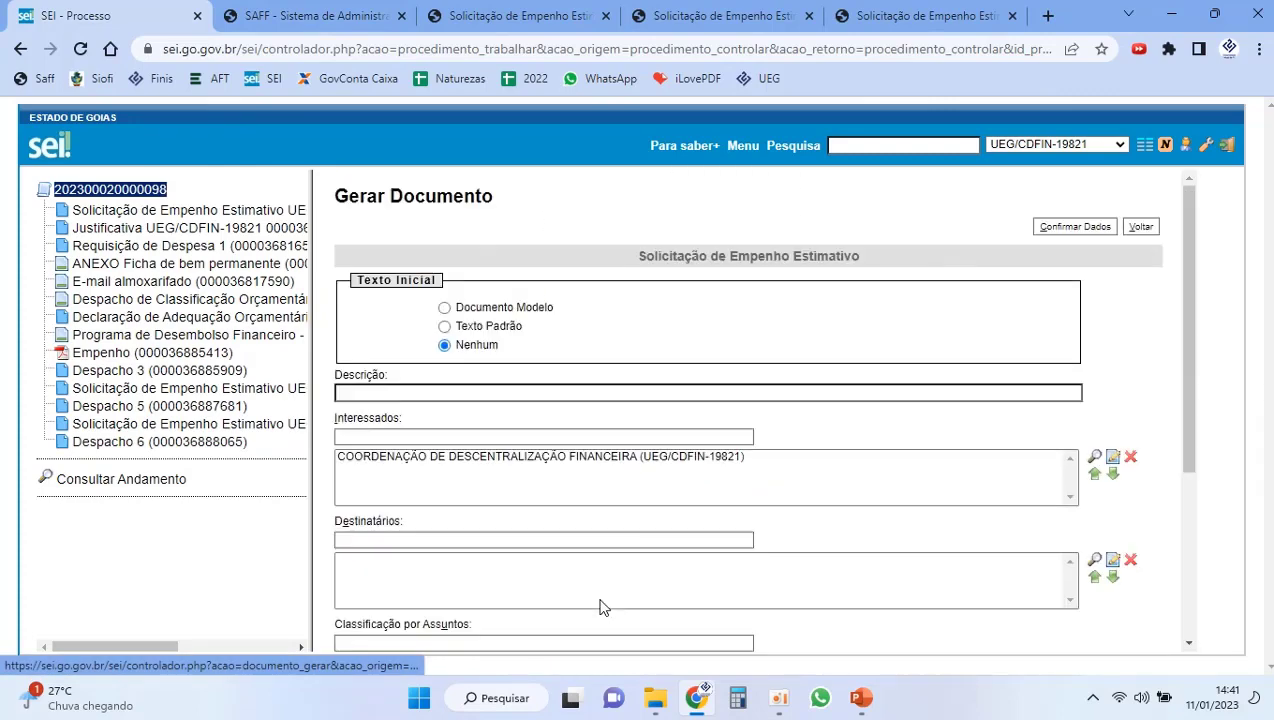
# Step: Set the new document's access level to Público and confirm its data to generate it
pyautogui.scroll(-3, 768, 441)
pyautogui.scroll(3, 768, 441)
pyautogui.scroll(-3, 770, 441)
pyautogui.click(955, 573)
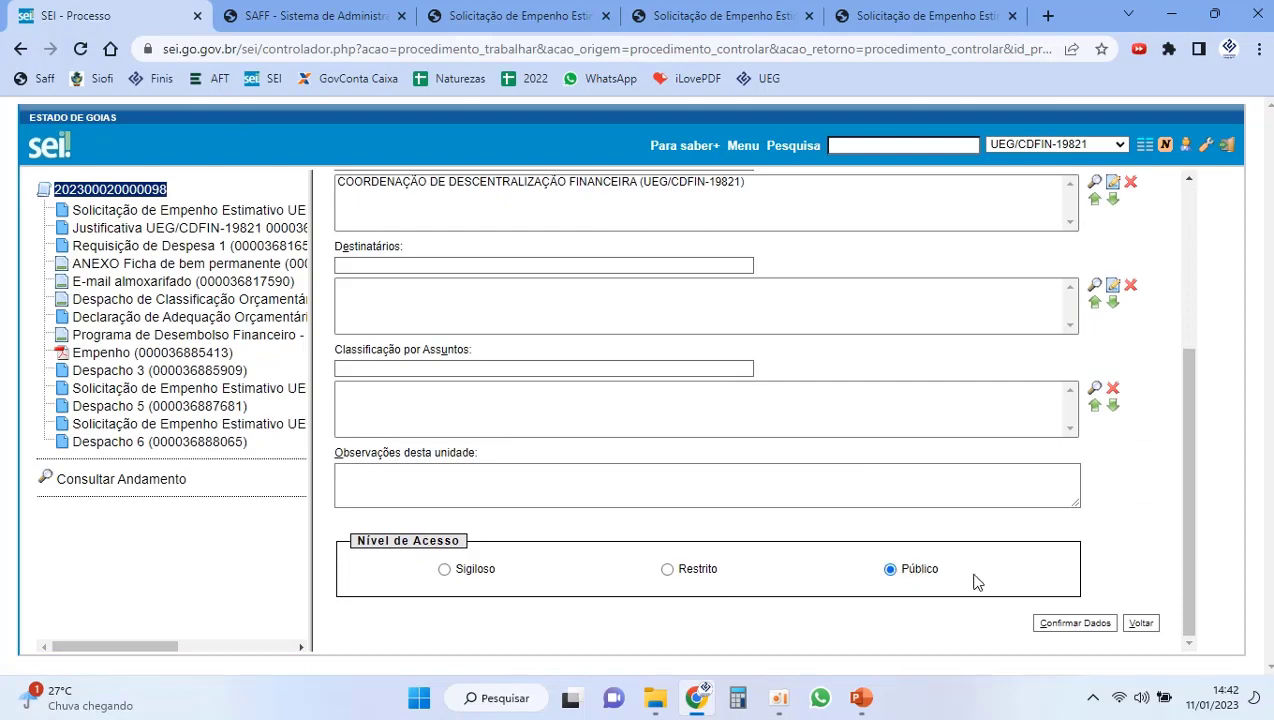
pyautogui.click(1050, 618)
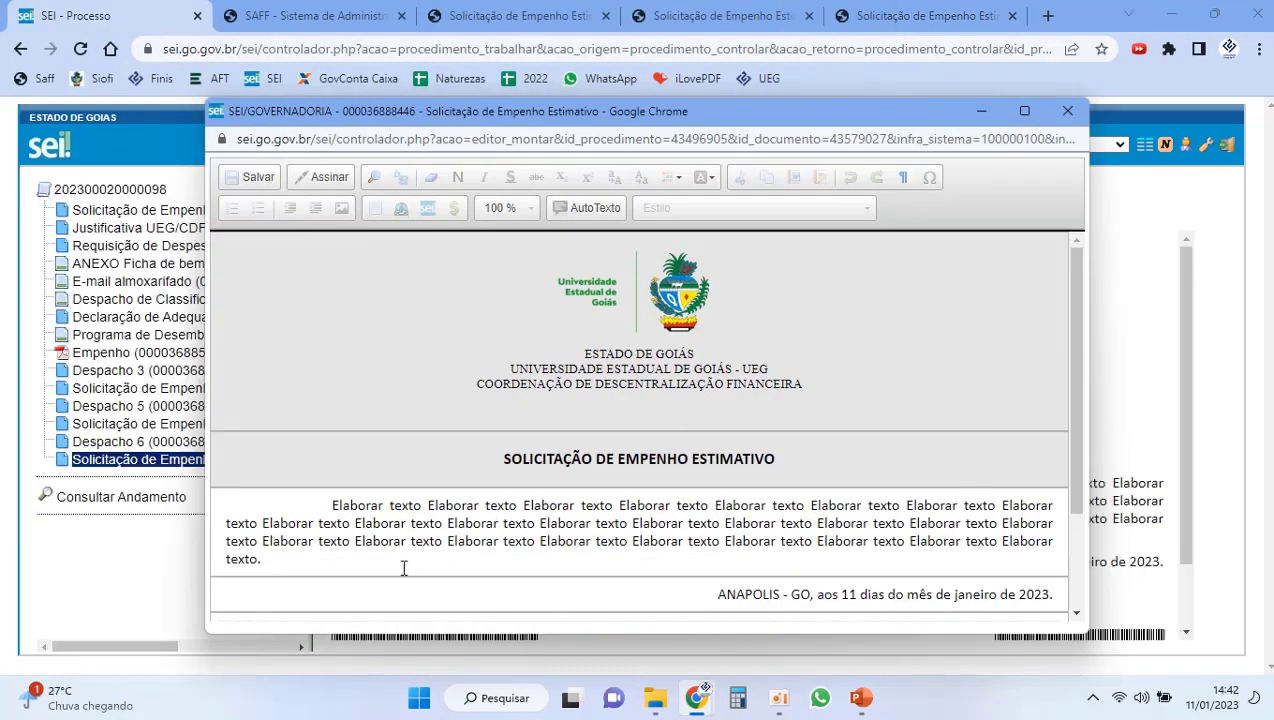
# Step: Replace the placeholder body text of the Solicitação de Empenho Estimativo with the copied request snip
pyautogui.moveTo(405, 562); pyautogui.dragTo(243, 453)
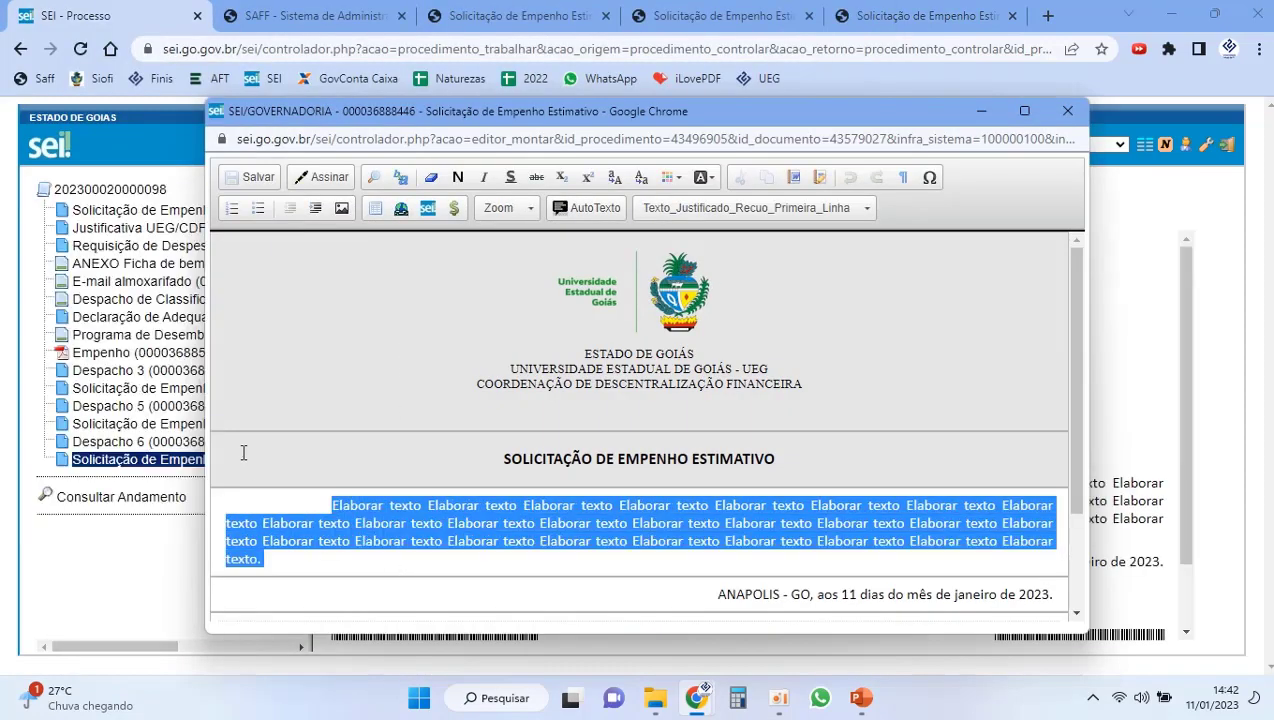
pyautogui.press('Delete')
pyautogui.rightClick(337, 503)
pyautogui.click(378, 515)
pyautogui.hotkey('ctrl', 'v')
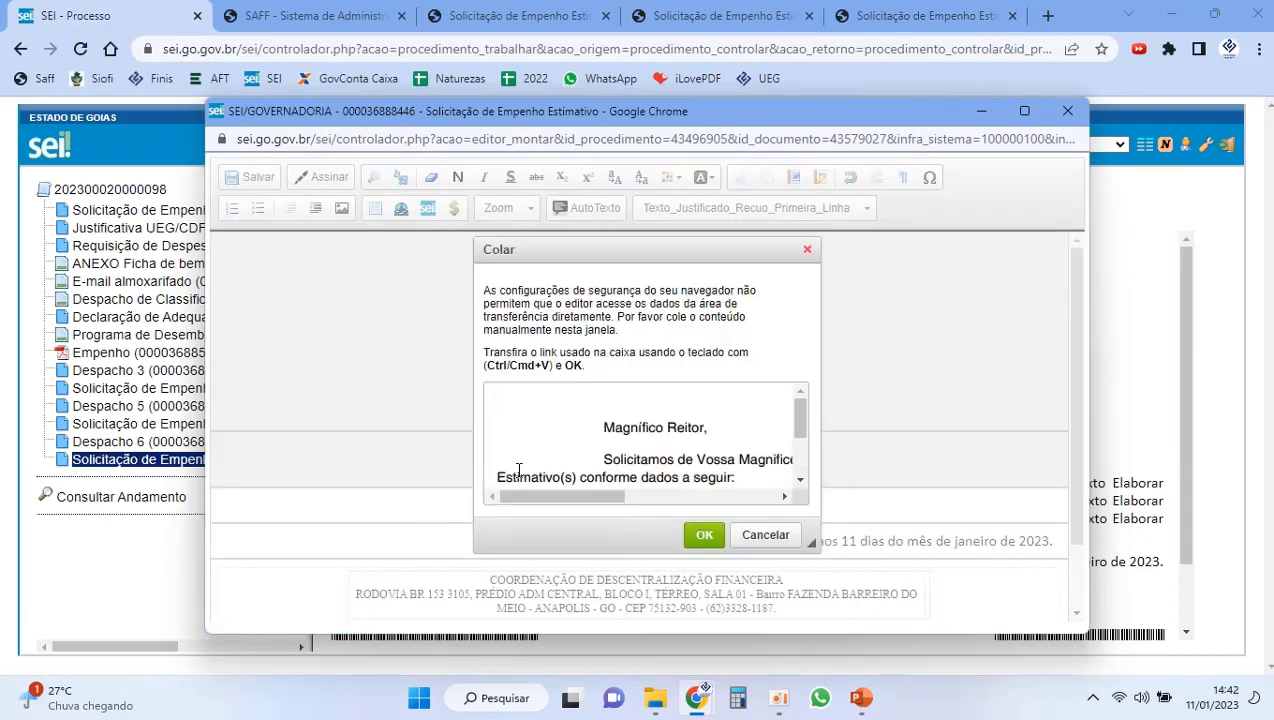
pyautogui.click(704, 535)
# Step: Apply the Tabela_Texto_Centralizado style to the pasted snip, save and close the document, and review it in the process
pyautogui.click(713, 208)
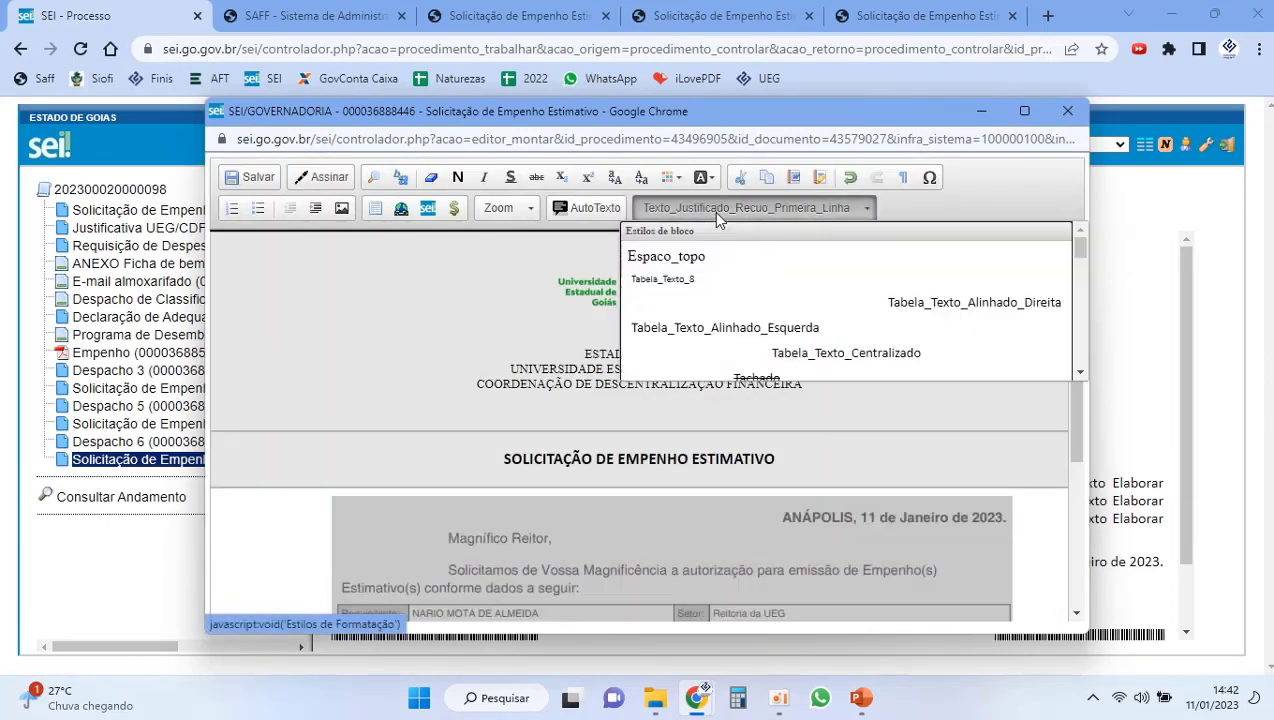
pyautogui.click(771, 350)
pyautogui.click(256, 176)
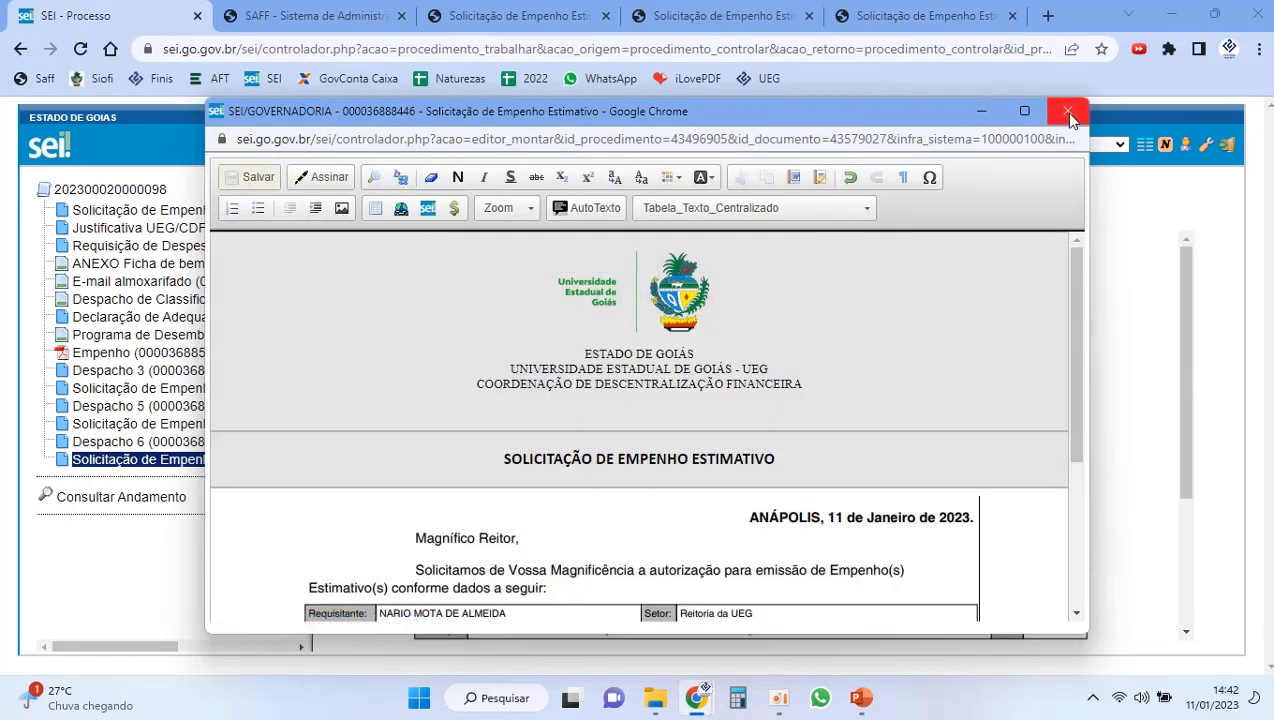
pyautogui.click(1067, 111)
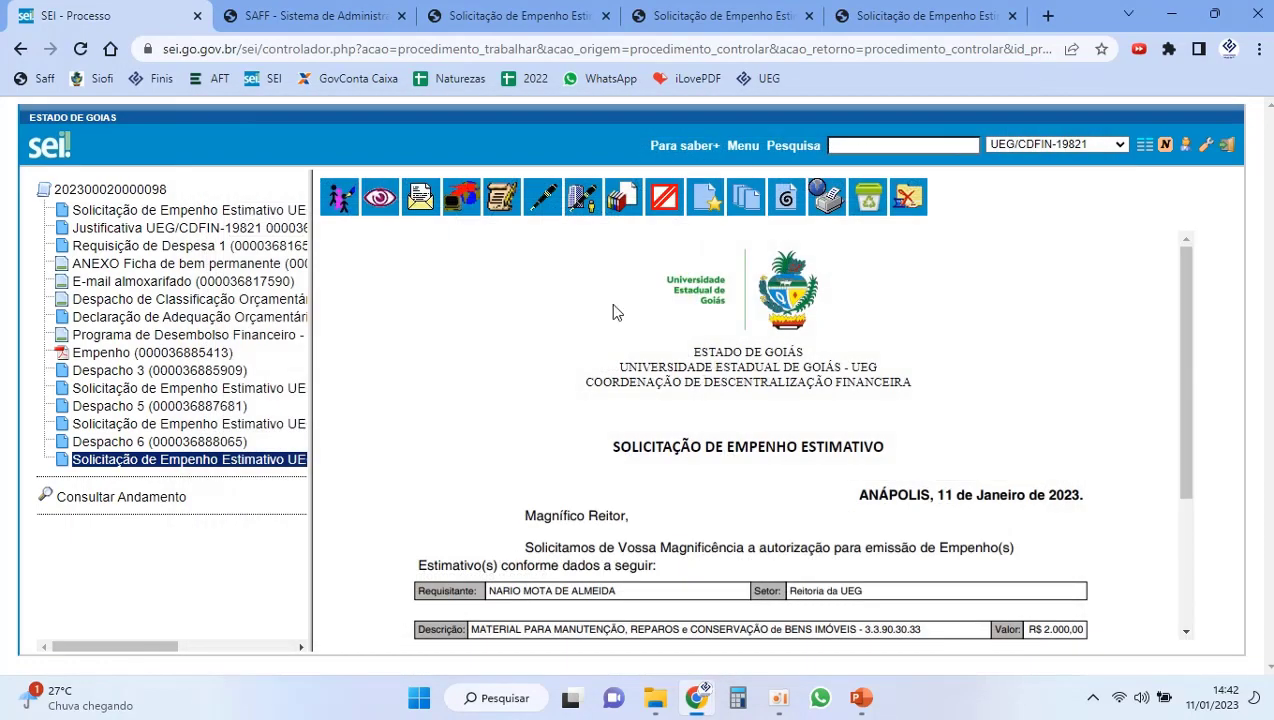
pyautogui.scroll(-3, 630, 460)
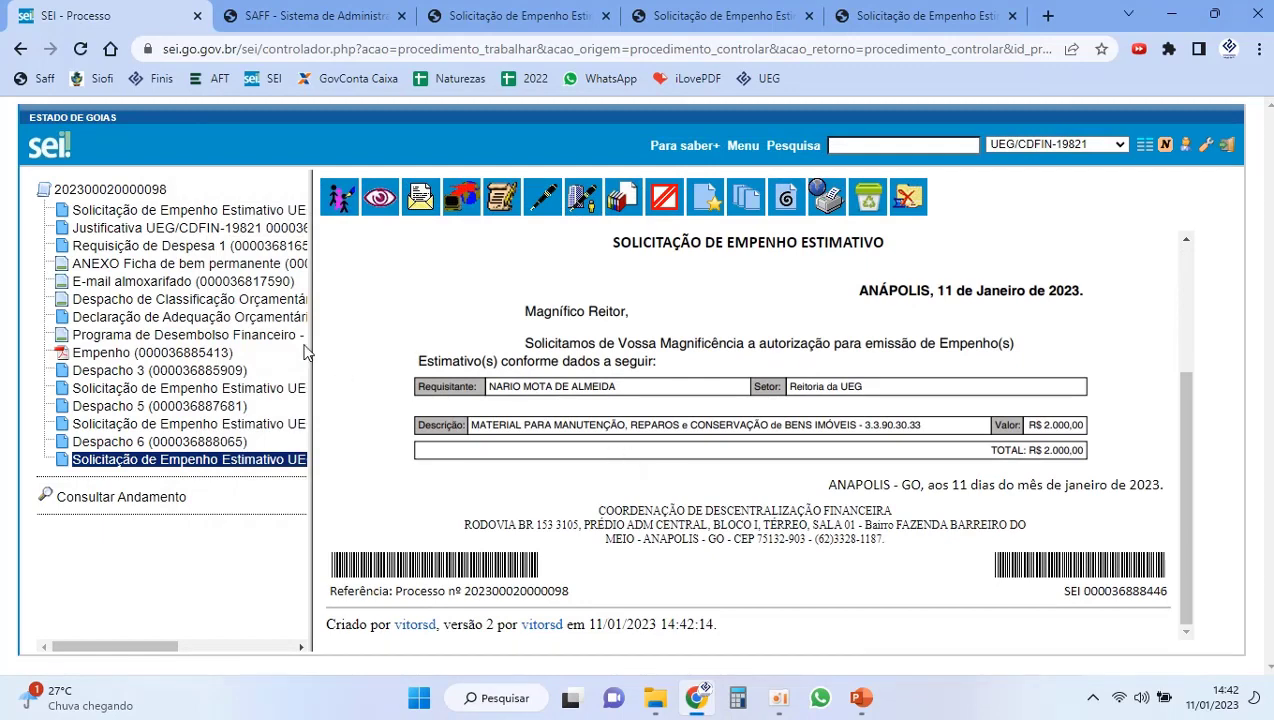
# Step: Generate a new Despacho in the process from the standard text Remanejamento with the access level Público
pyautogui.click(352, 186)
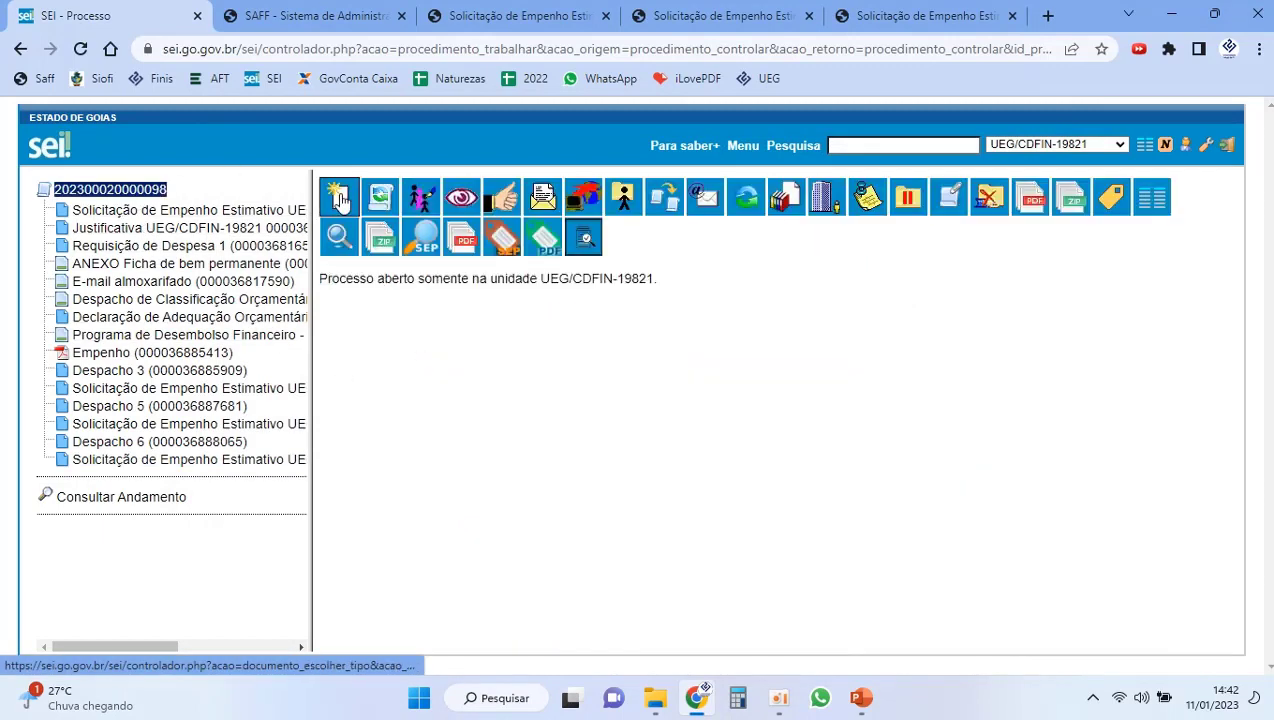
pyautogui.click(603, 432)
pyautogui.click(512, 328)
pyautogui.click(688, 327)
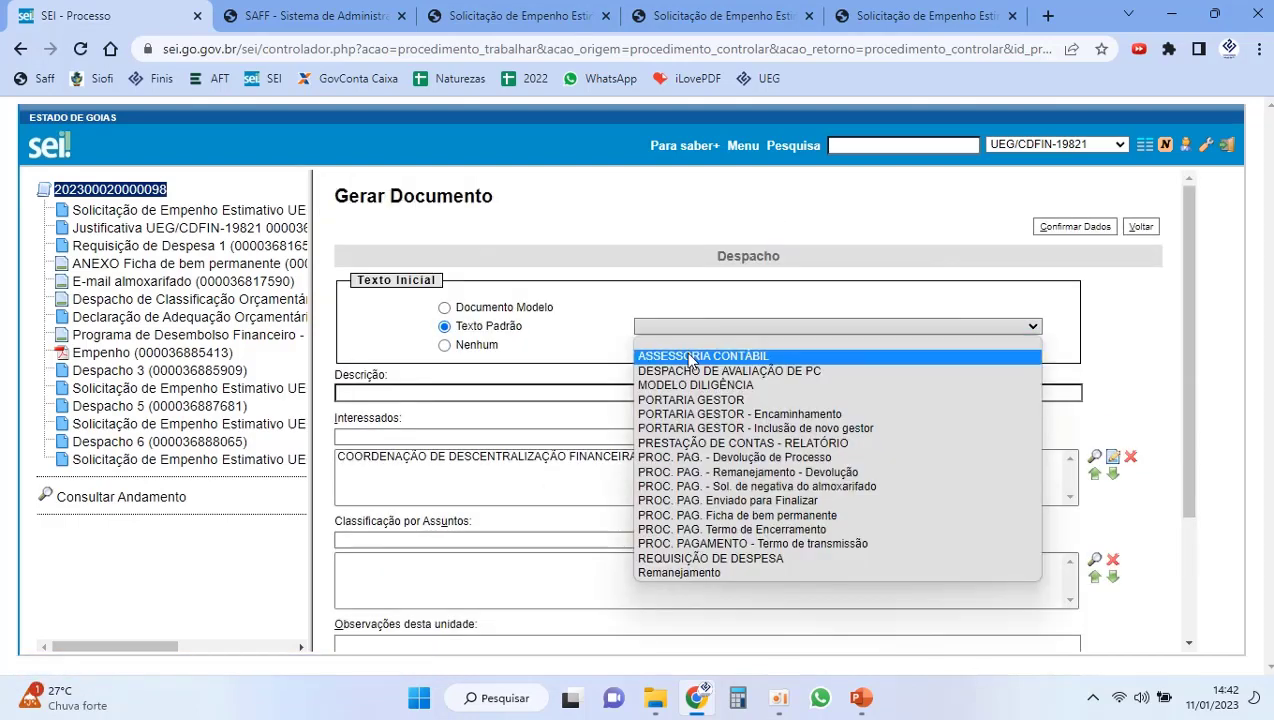
pyautogui.click(720, 572)
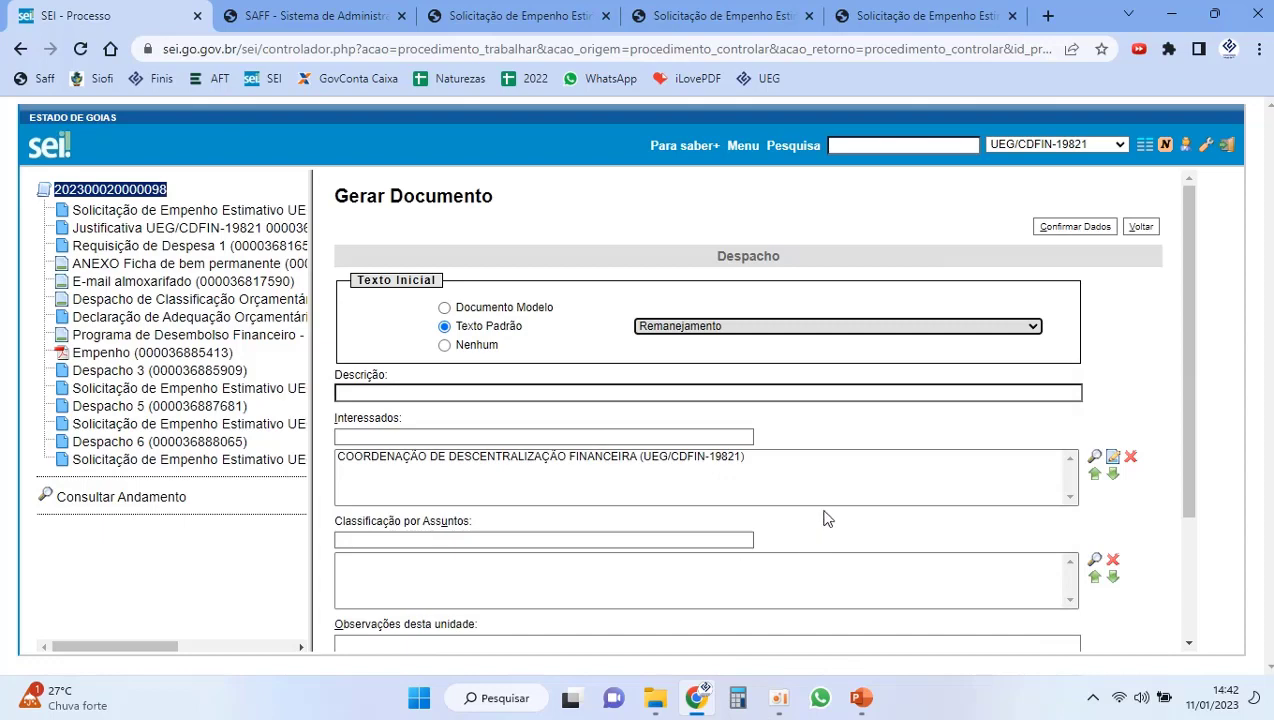
pyautogui.scroll(-3, 815, 537)
pyautogui.click(890, 568)
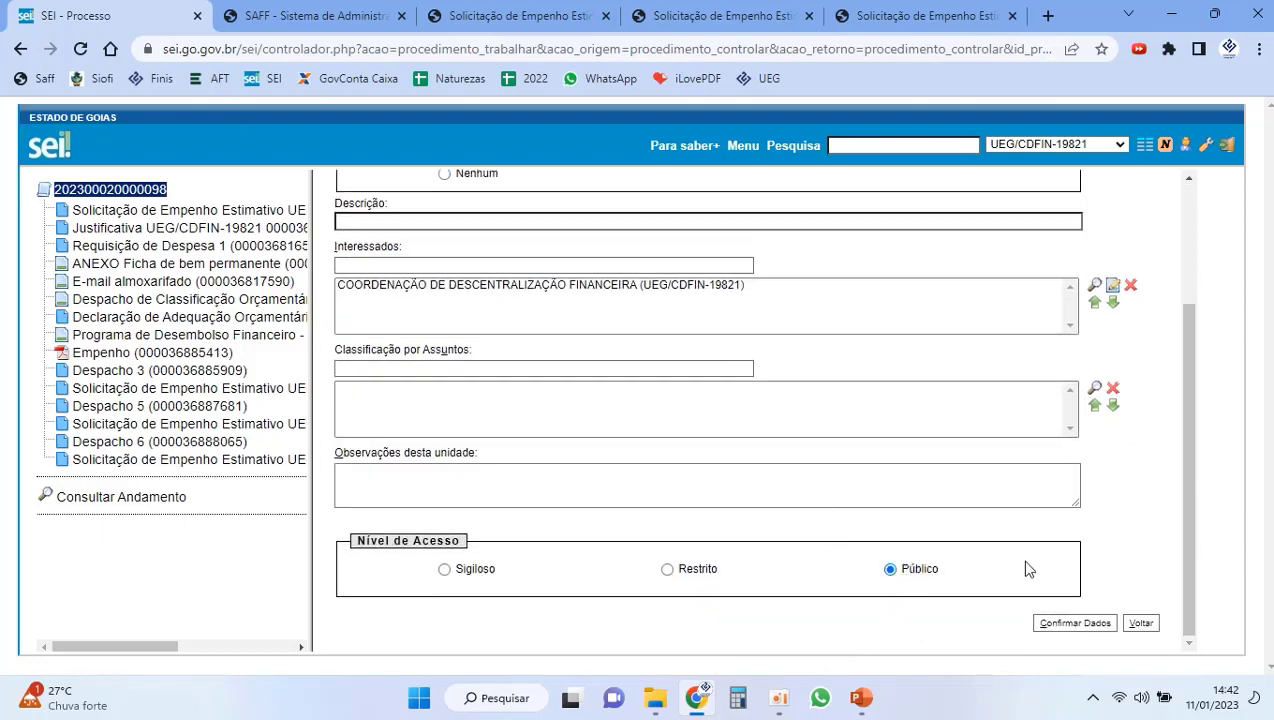
pyautogui.click(1086, 626)
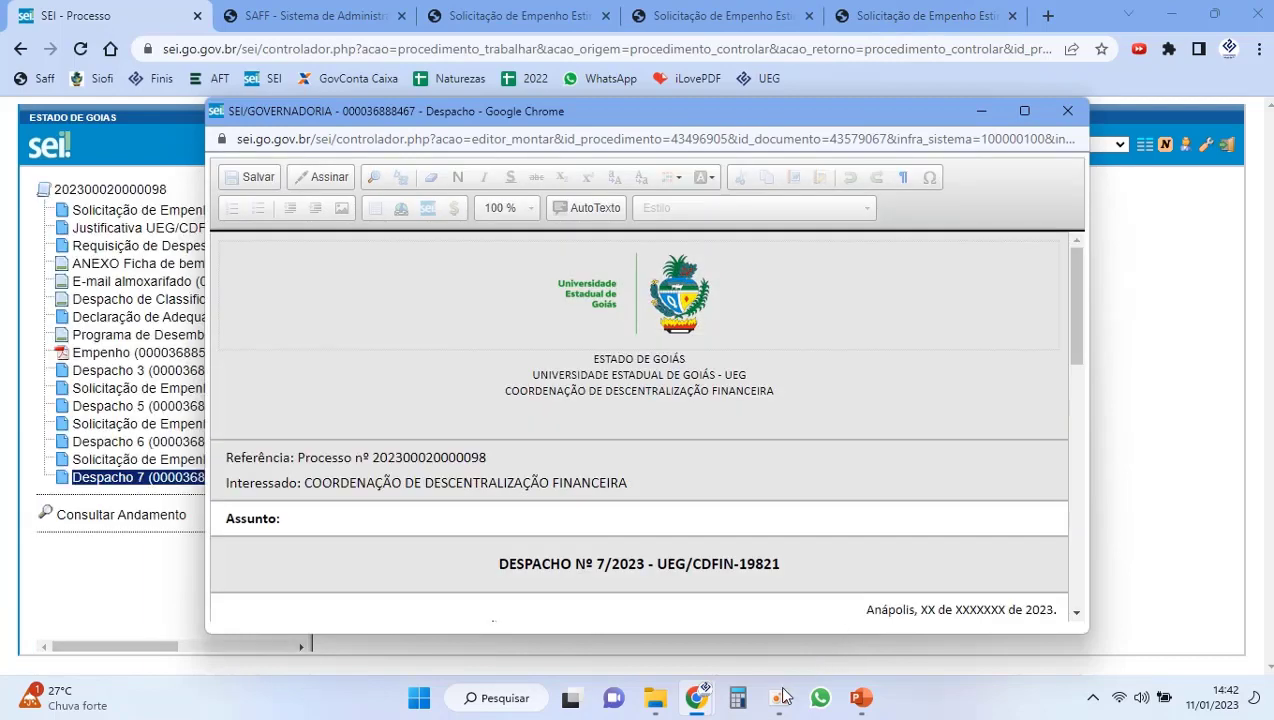
# Step: Fill in the Despacho's Assunto as "Solicitação de Remanejamento"
pyautogui.click(371, 517)
pyautogui.write('solicitação de Remanejamento')
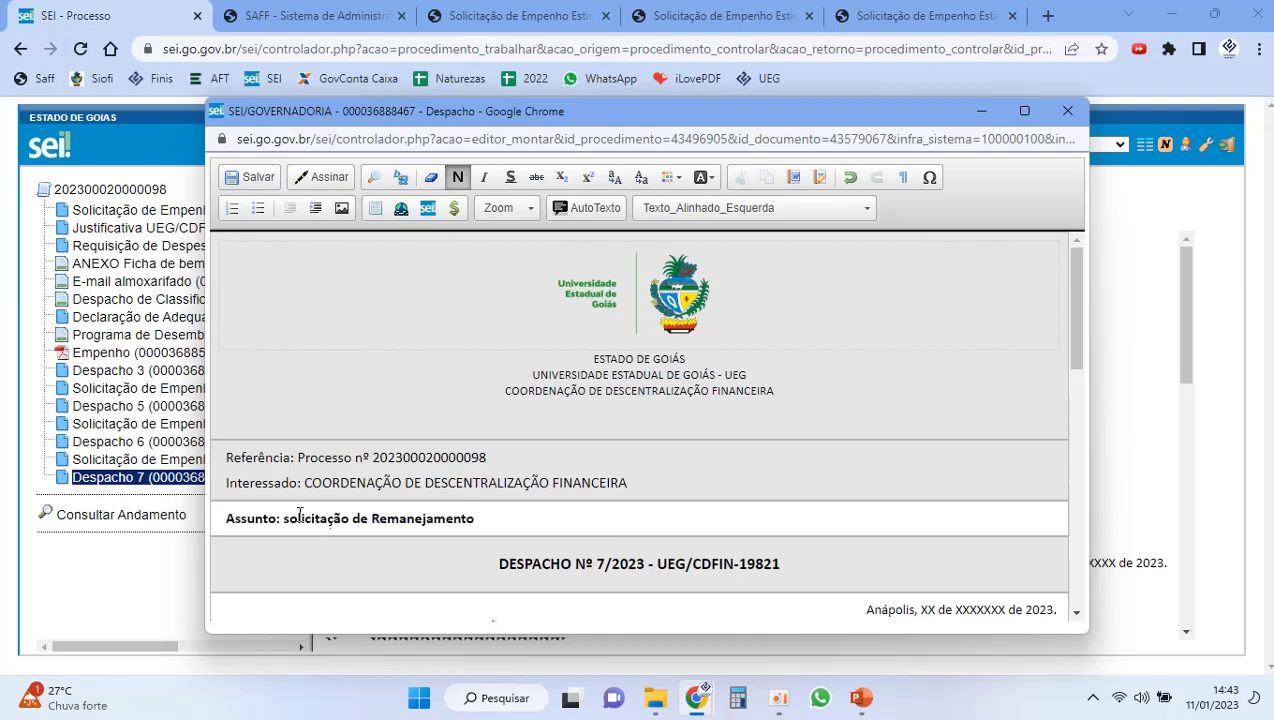
pyautogui.press('BackSpace')
pyautogui.write('S')
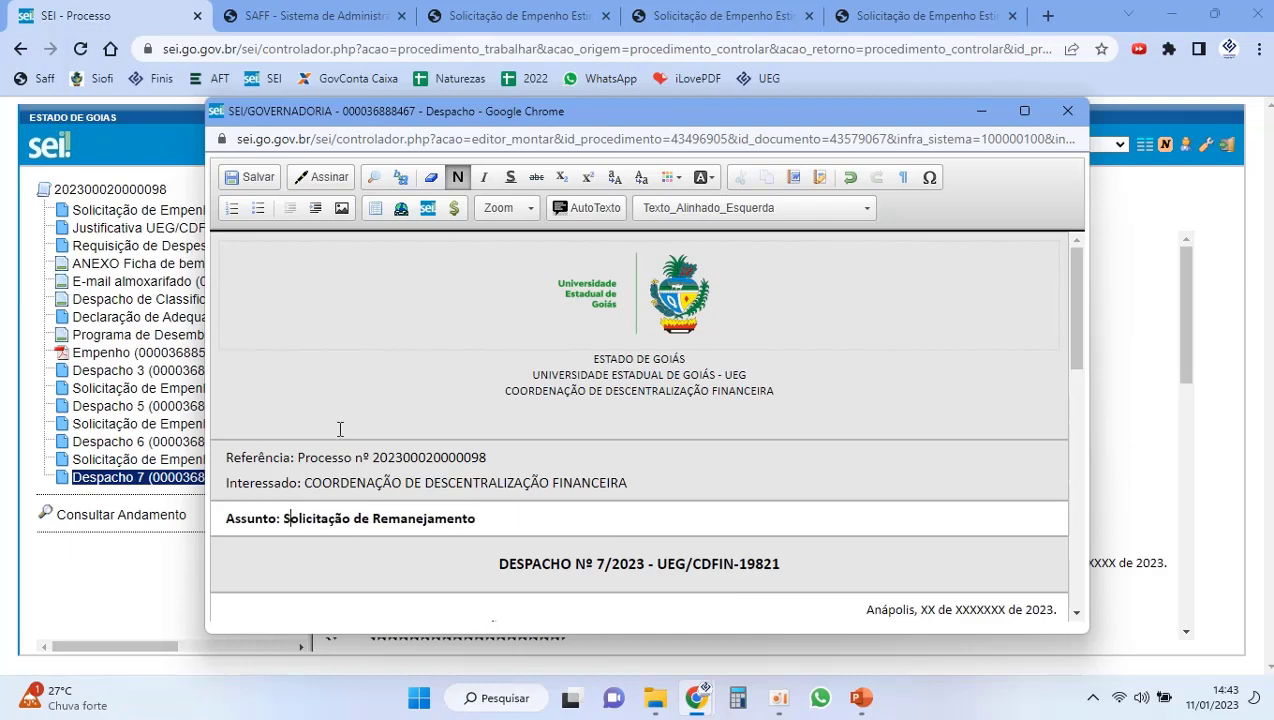
# Step: Check the example slide and set the Natureza de Despesa in the Despacho's Empenho section to 3.3.90.30.33
pyautogui.scroll(-4, 606, 416)
pyautogui.scroll(2, 631, 414)
pyautogui.click(920, 423)
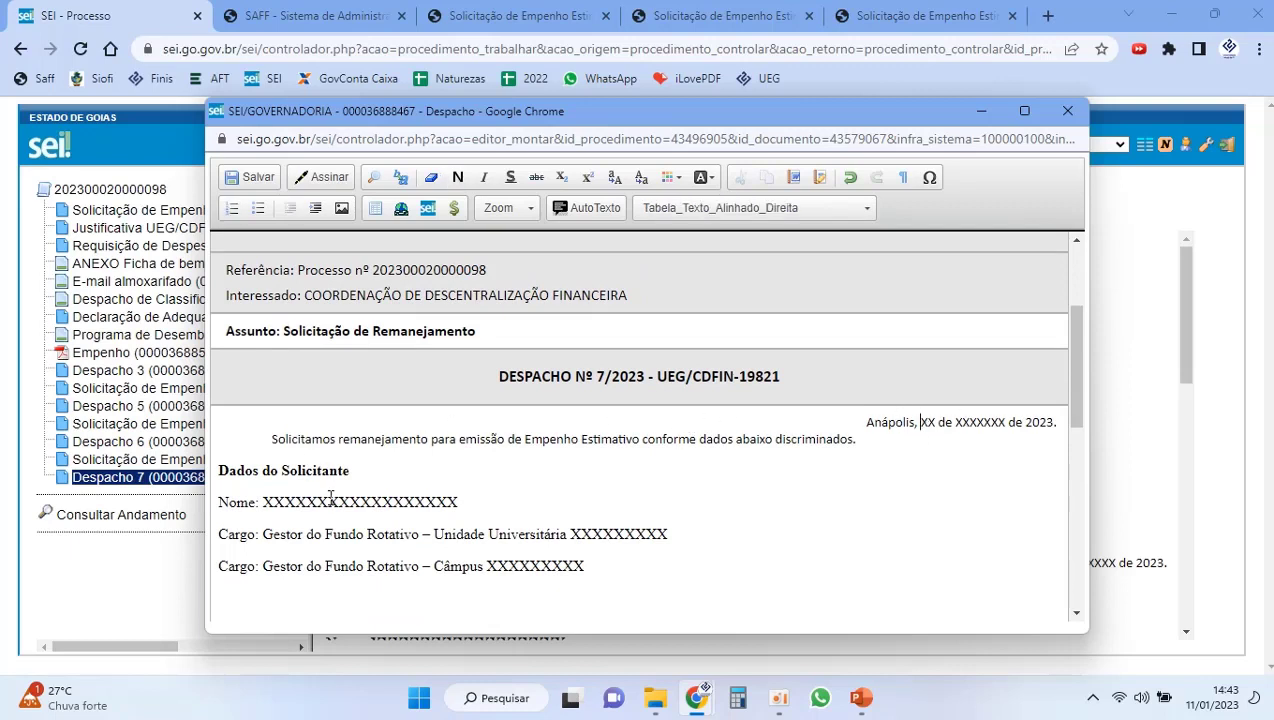
pyautogui.scroll(-2, 327, 493)
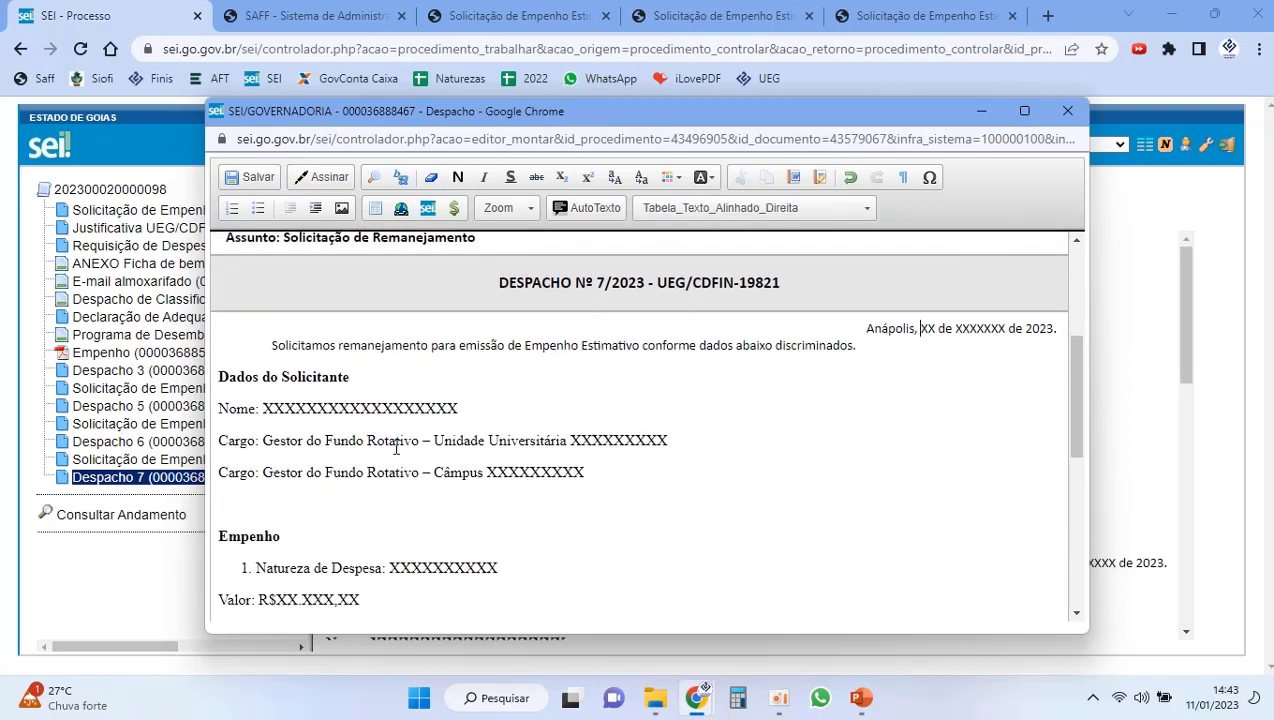
pyautogui.scroll(-4, 422, 412)
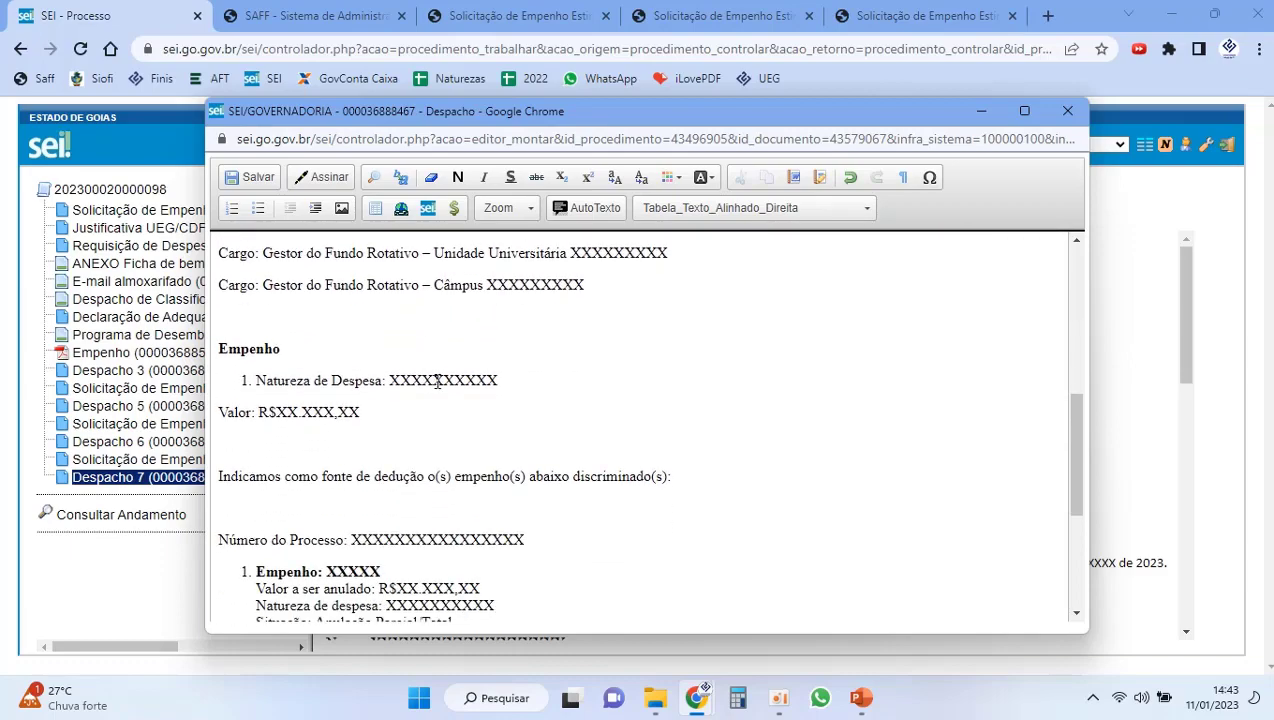
pyautogui.click(870, 702)
pyautogui.click(866, 699)
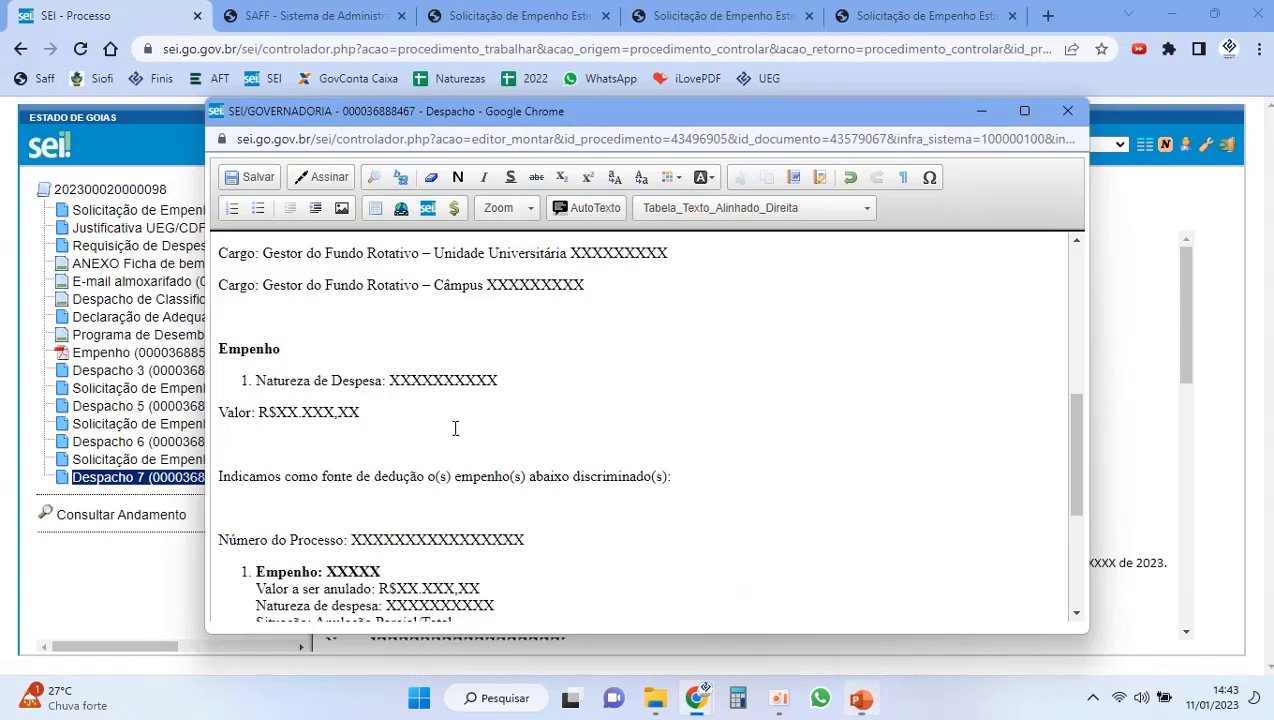
pyautogui.doubleClick(398, 378)
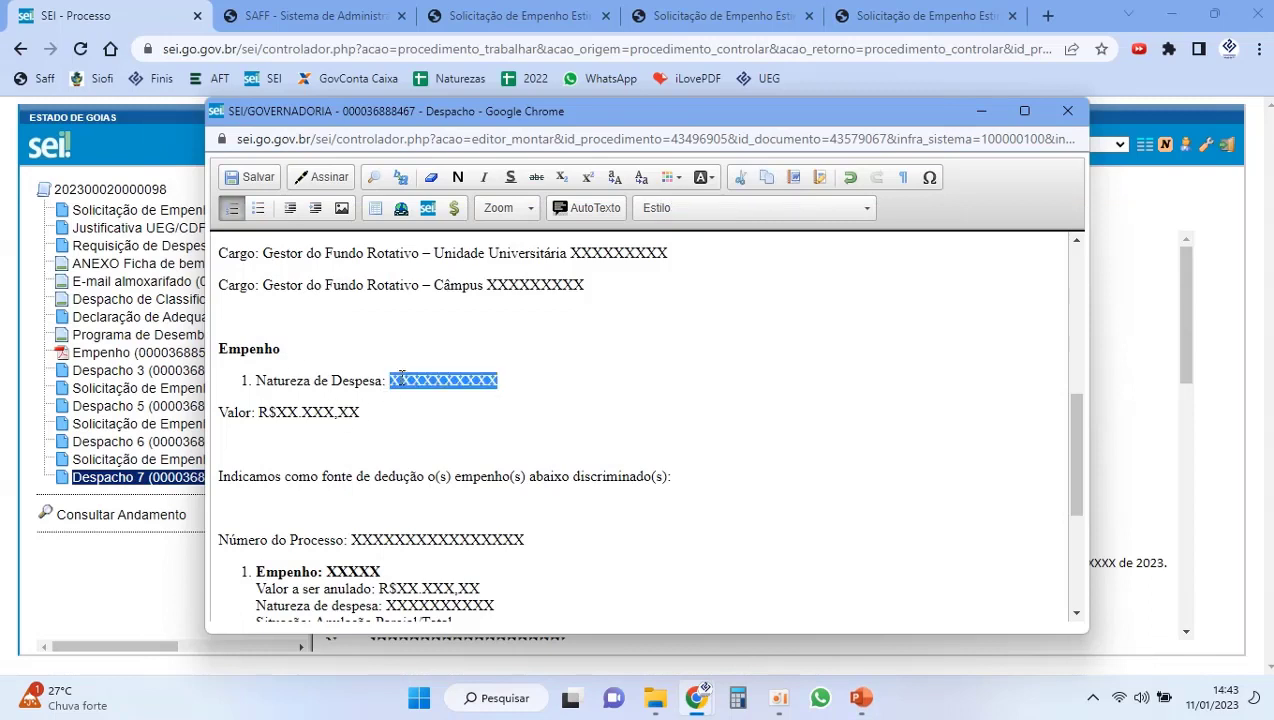
pyautogui.write('3.3.90.30.33')
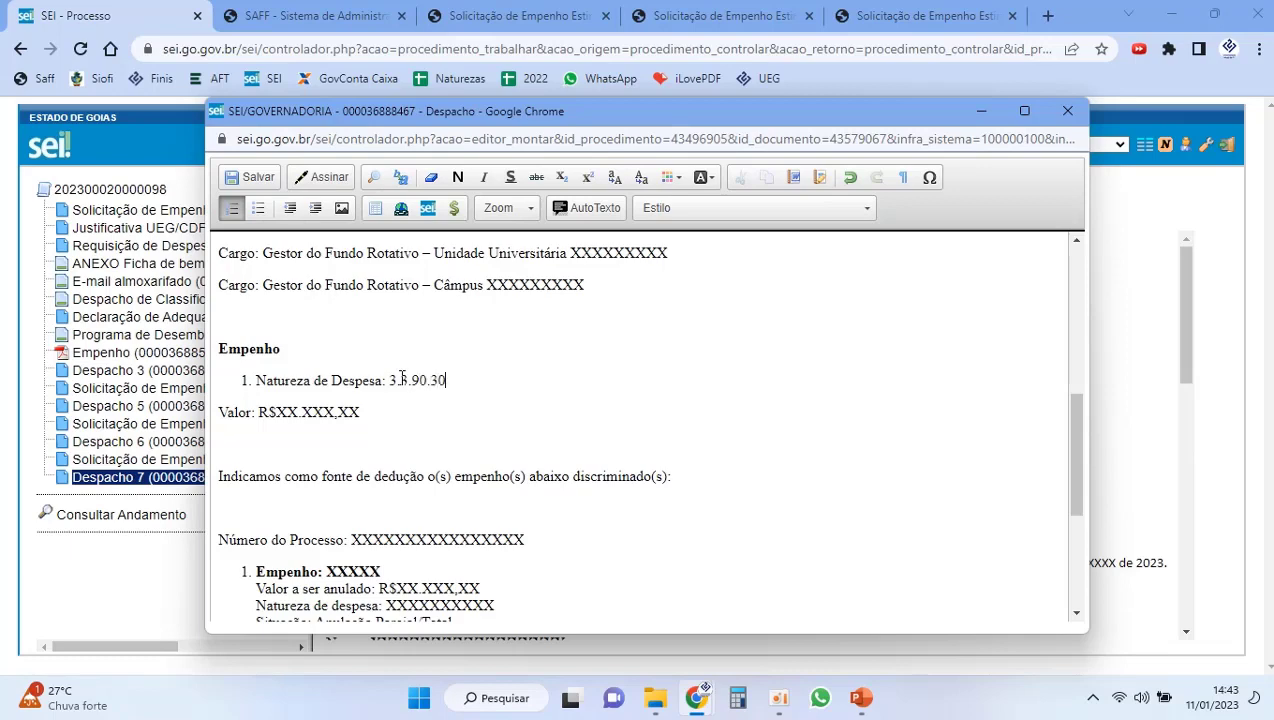
# Step: Check the slide's amount and set the Valor in the Despacho's Empenho section to R$2.000,00
pyautogui.click(862, 698)
pyautogui.click(862, 698)
pyautogui.moveTo(299, 412); pyautogui.dragTo(276, 412)
pyautogui.press('BackSpace')
pyautogui.write('2')
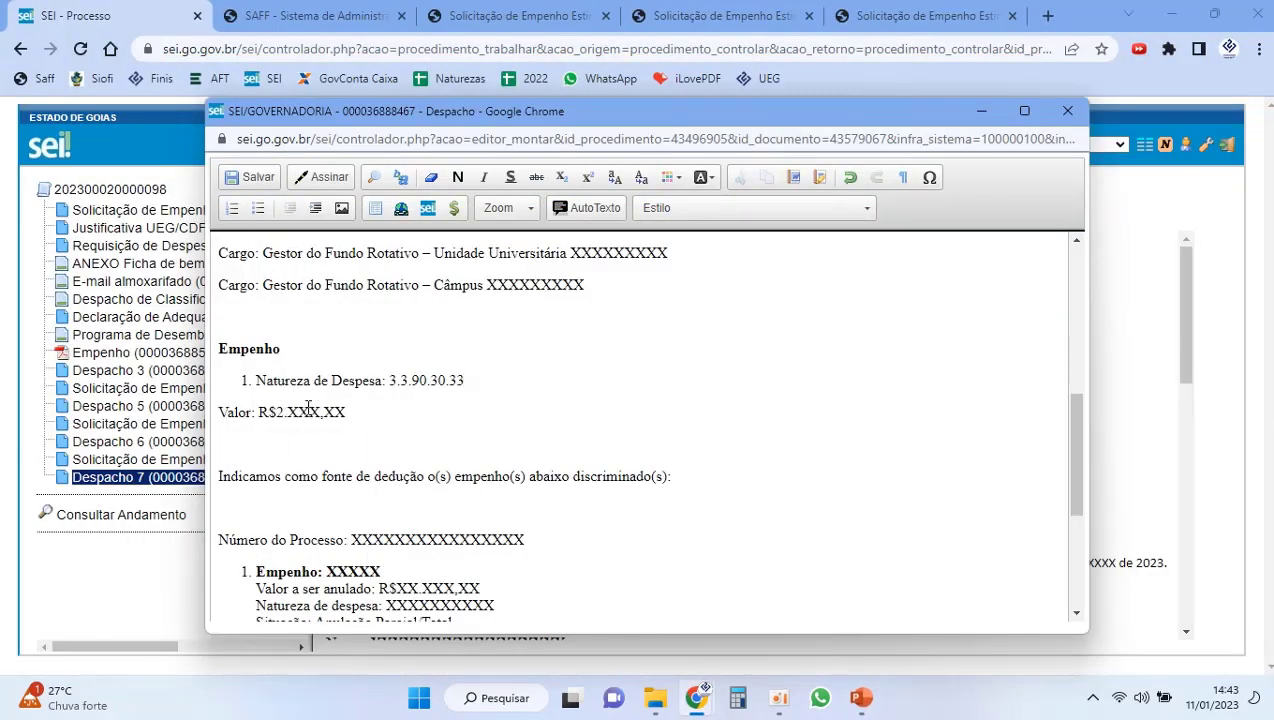
pyautogui.doubleClick(308, 410)
pyautogui.write('000')
pyautogui.doubleClick(324, 411)
pyautogui.write('00')
# Step: Copy the current process's number from the process tree and paste it over the Número do Processo placeholder in the Despacho
pyautogui.scroll(-5, 326, 410)
pyautogui.scroll(3, 326, 410)
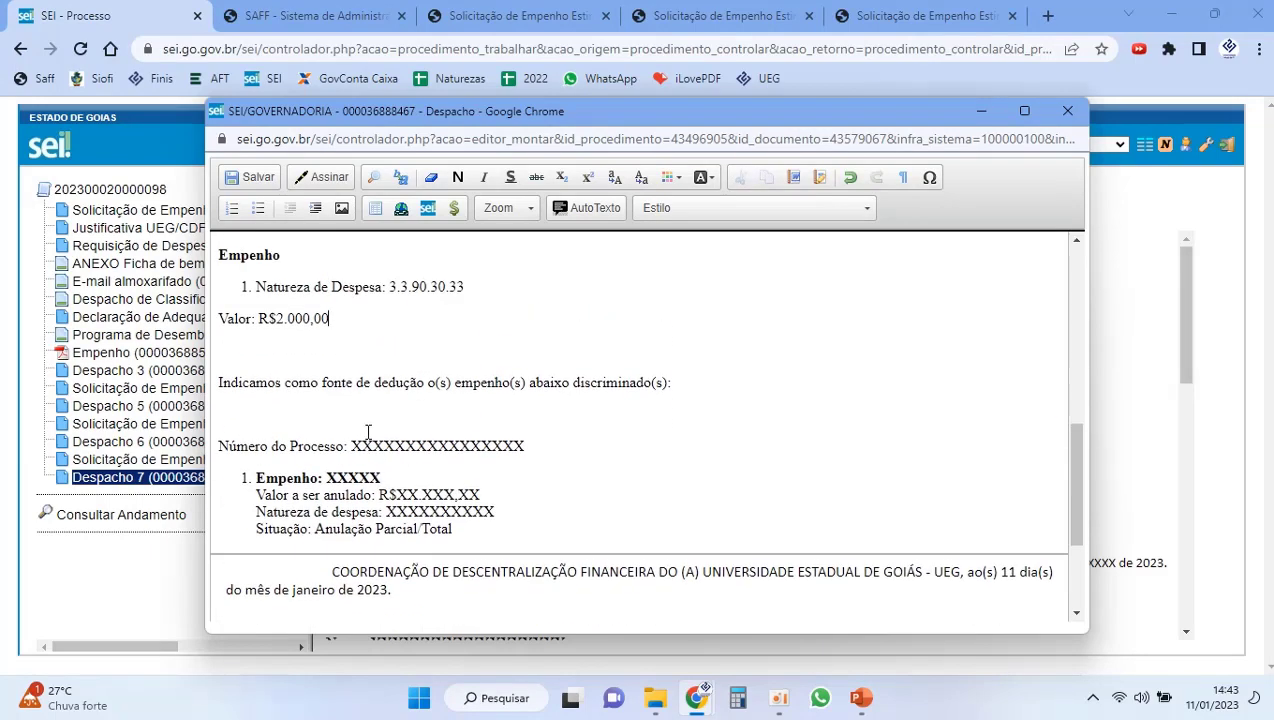
pyautogui.doubleClick(387, 442)
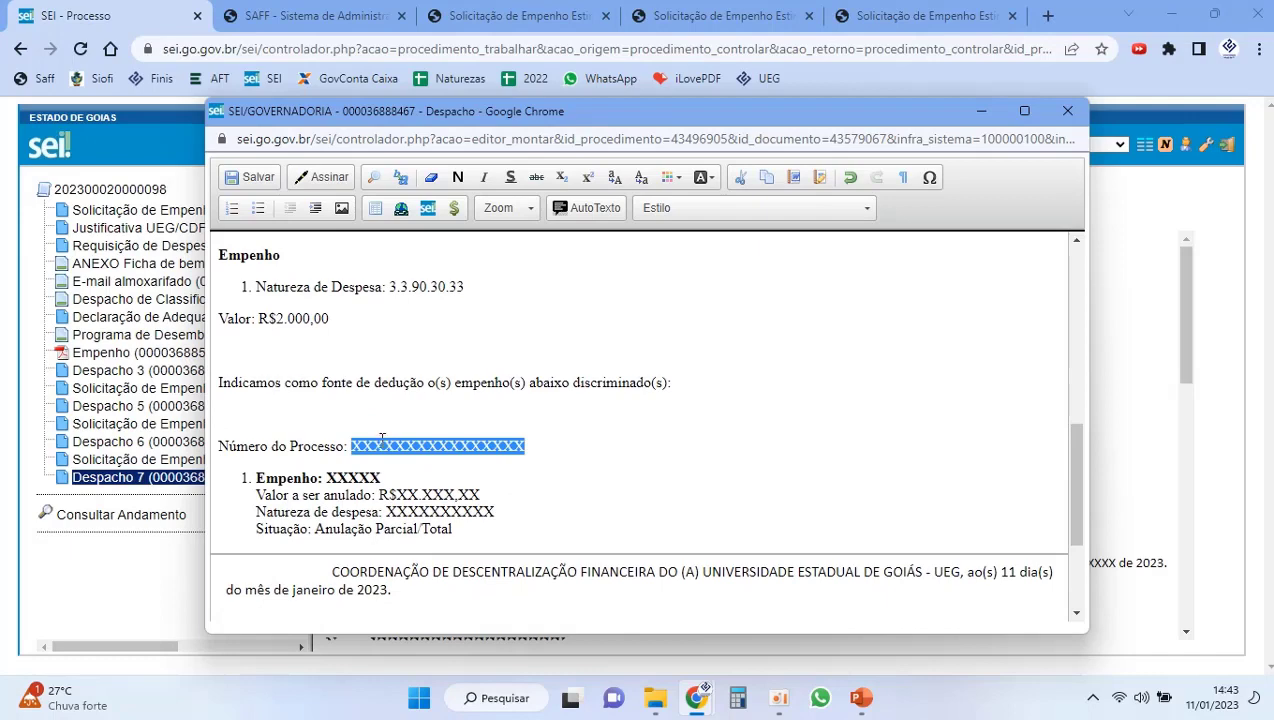
pyautogui.click(44, 189)
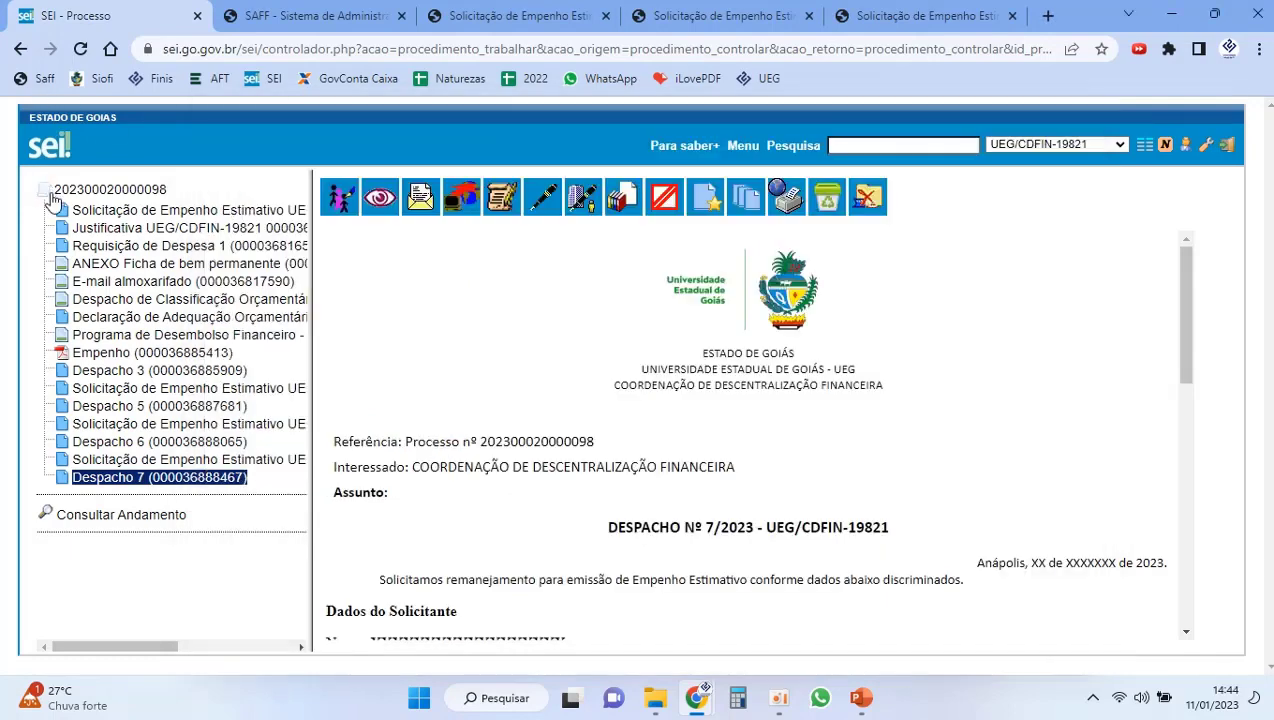
pyautogui.moveTo(697, 697)
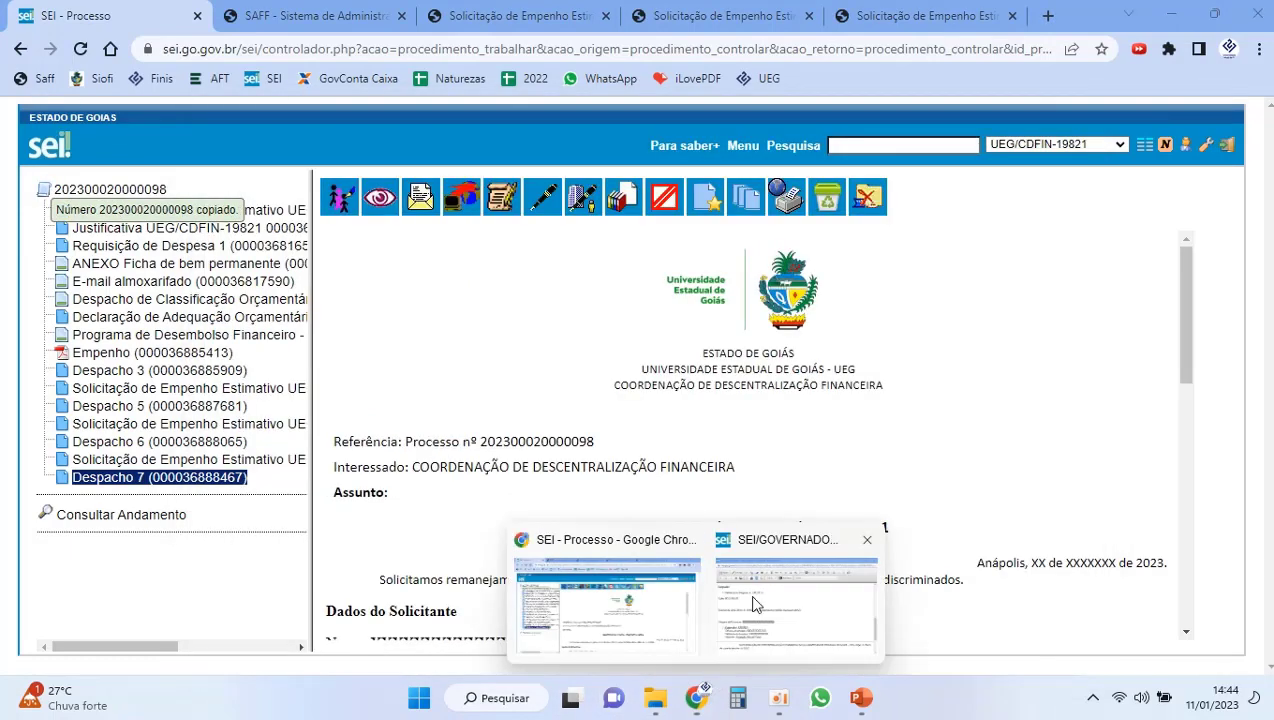
pyautogui.click(790, 569)
pyautogui.hotkey('ctrl', 'v')
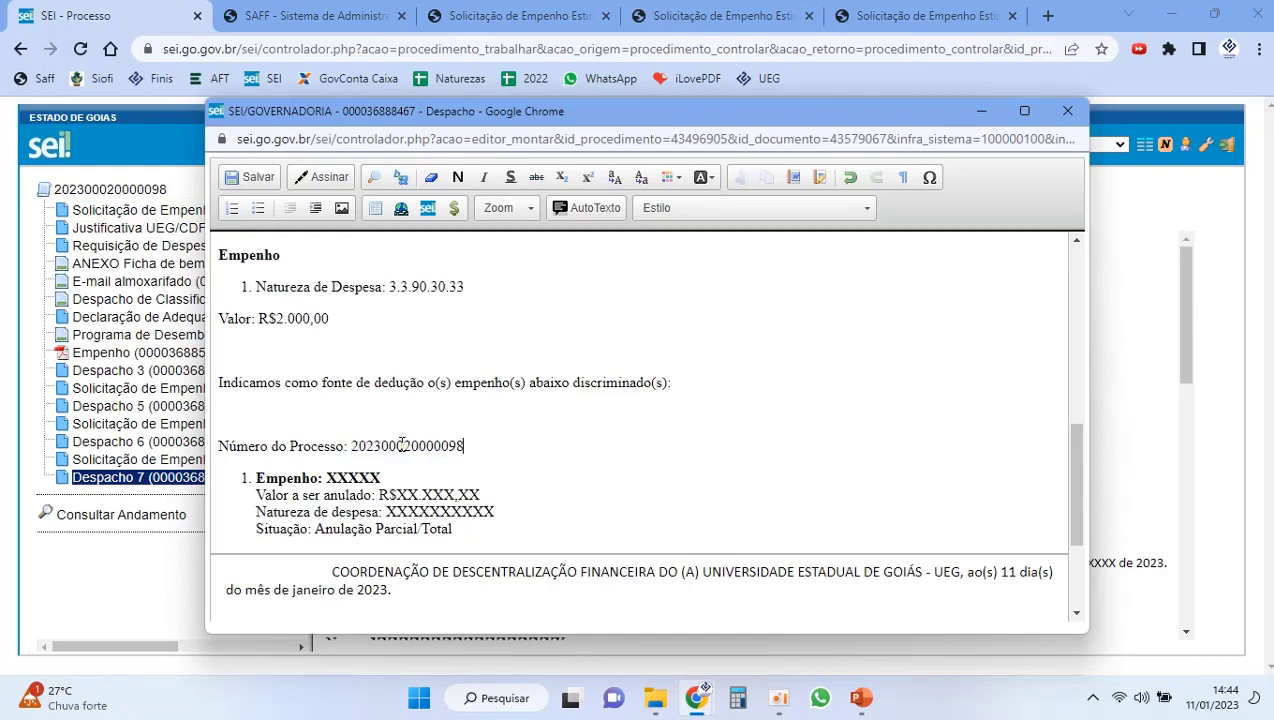
# Step: Check the source empenhos on the slide and set the first deduction item's Empenho number to 0001
pyautogui.scroll(-1, 391, 410)
pyautogui.click(872, 700)
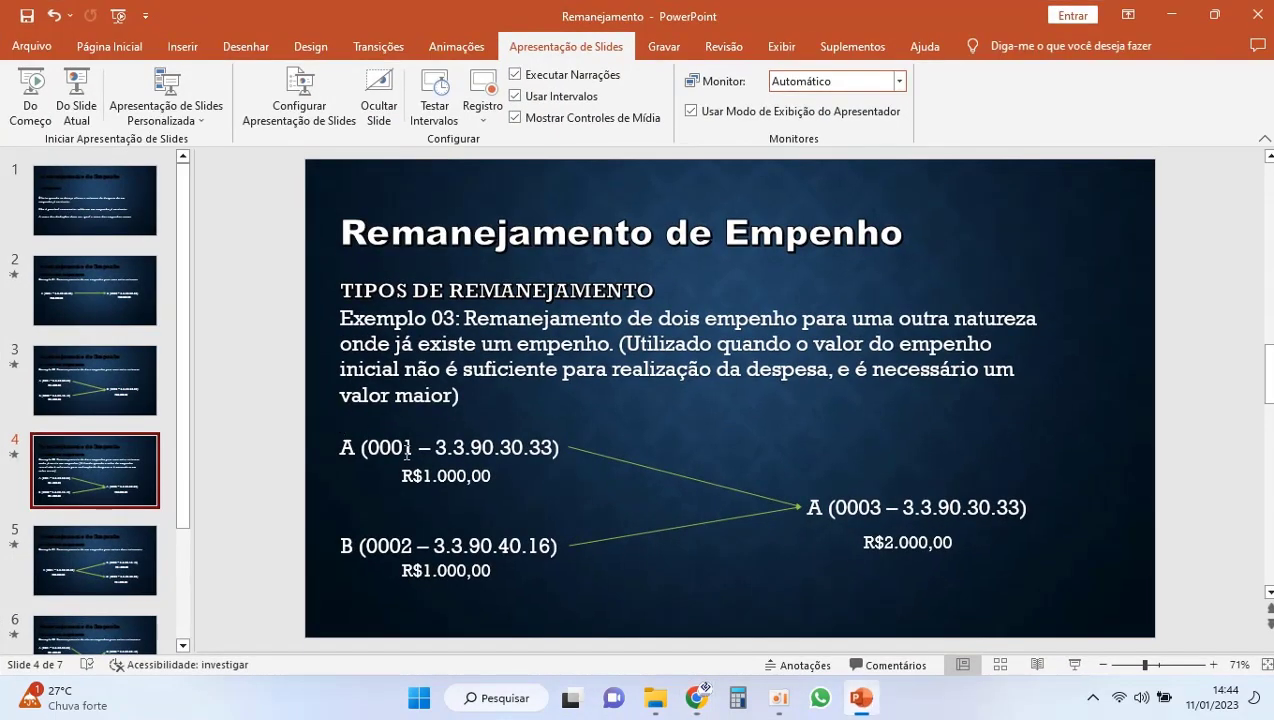
pyautogui.click(860, 698)
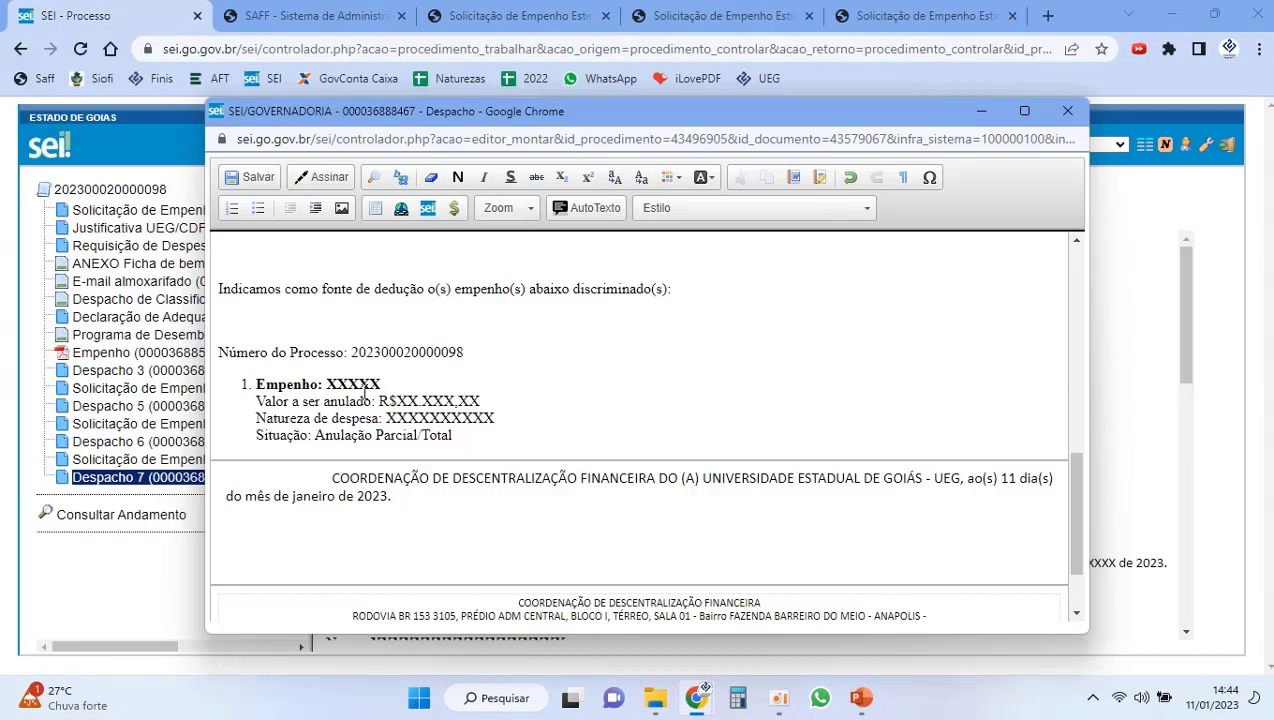
pyautogui.doubleClick(366, 387)
pyautogui.write('0001')
pyautogui.press('Return')
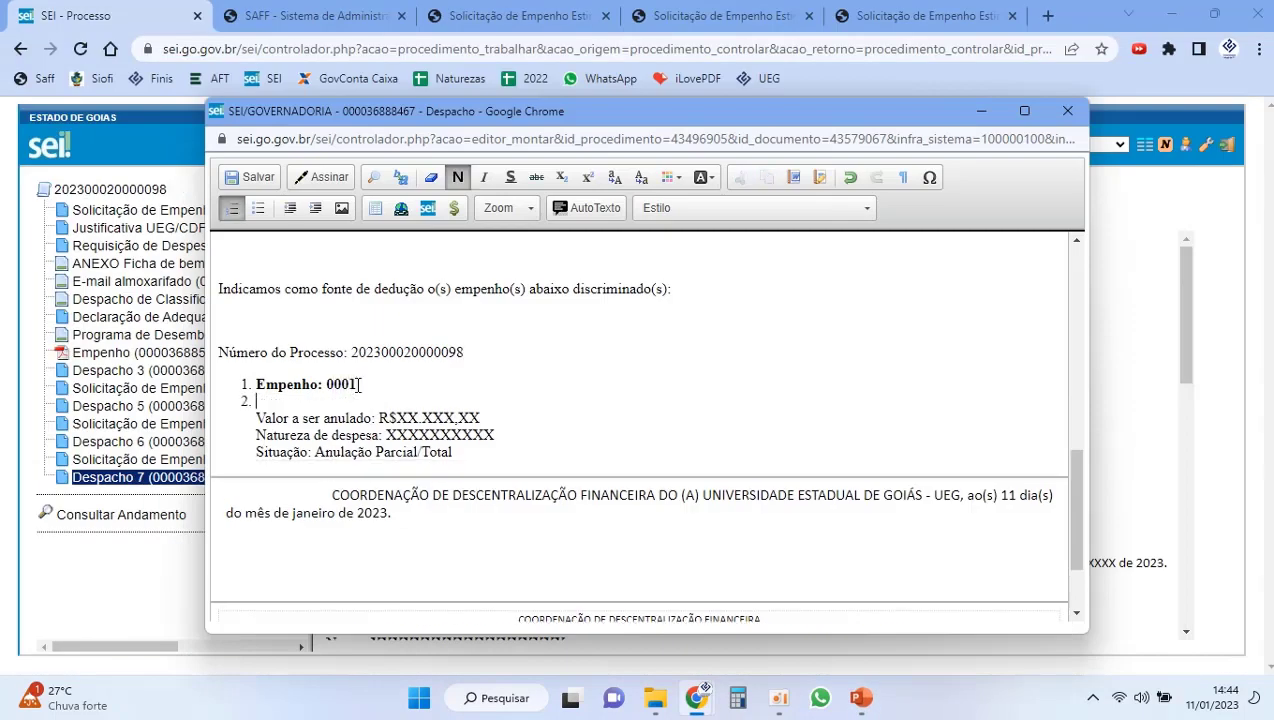
pyautogui.press('BackSpace')
pyautogui.press('BackSpace')
pyautogui.hotkey('ctrl', 'z')
pyautogui.hotkey('ctrl', 'z')
pyautogui.hotkey('ctrl', 'z')
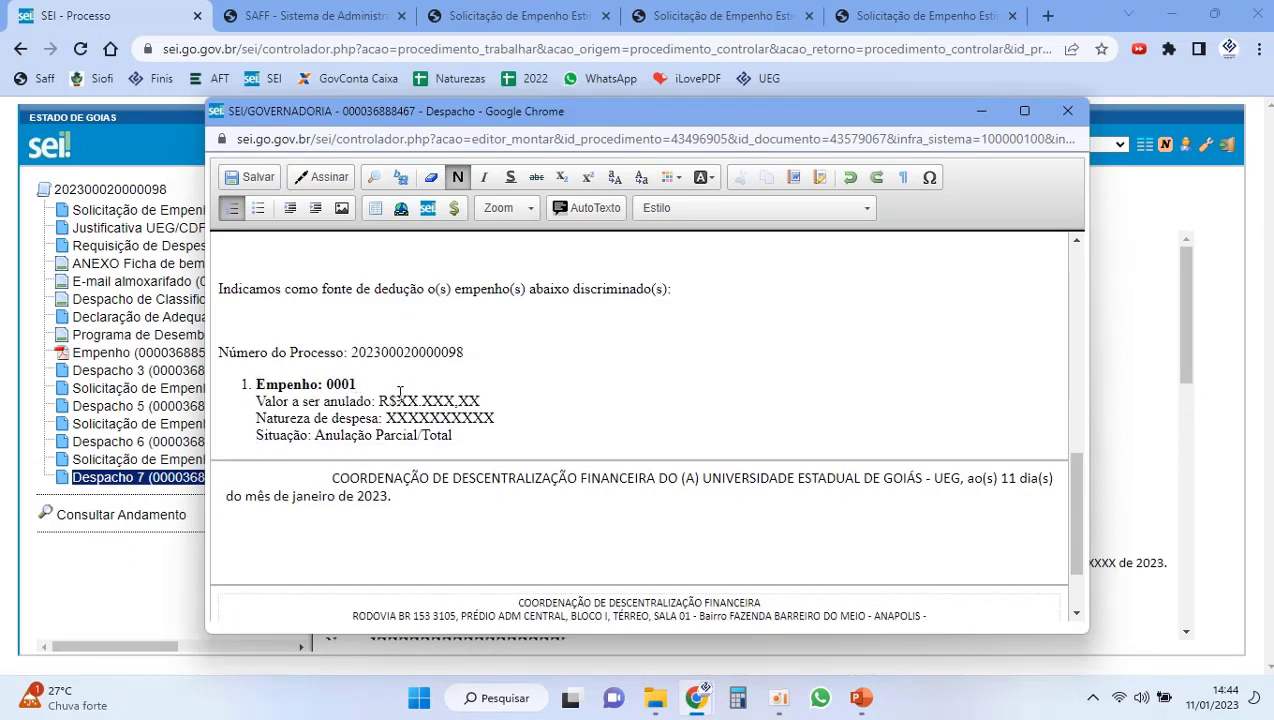
# Step: Set the whole part of the Valor a ser anulado under Empenho 0001 to R$1.000
pyautogui.moveTo(395, 401); pyautogui.dragTo(421, 401)
pyautogui.write('1')
pyautogui.tripleClick(430, 401)
pyautogui.doubleClick(428, 399)
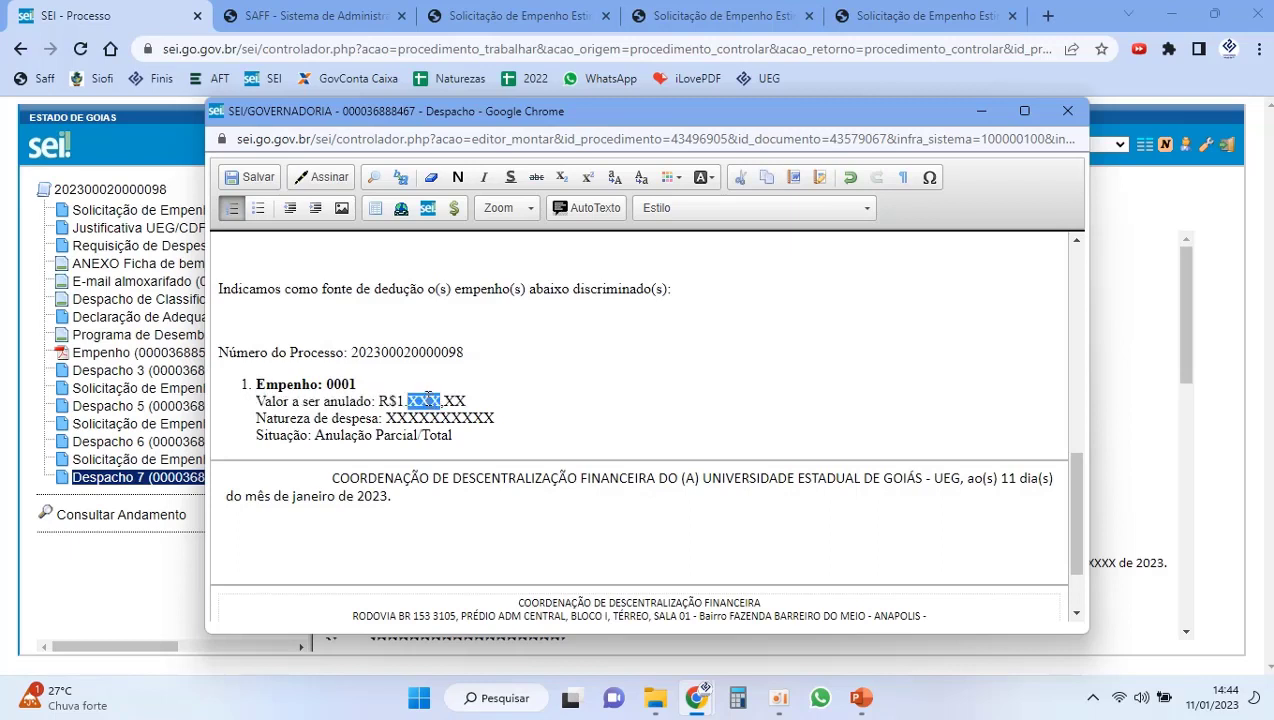
pyautogui.write('000')
pyautogui.press('Delete')
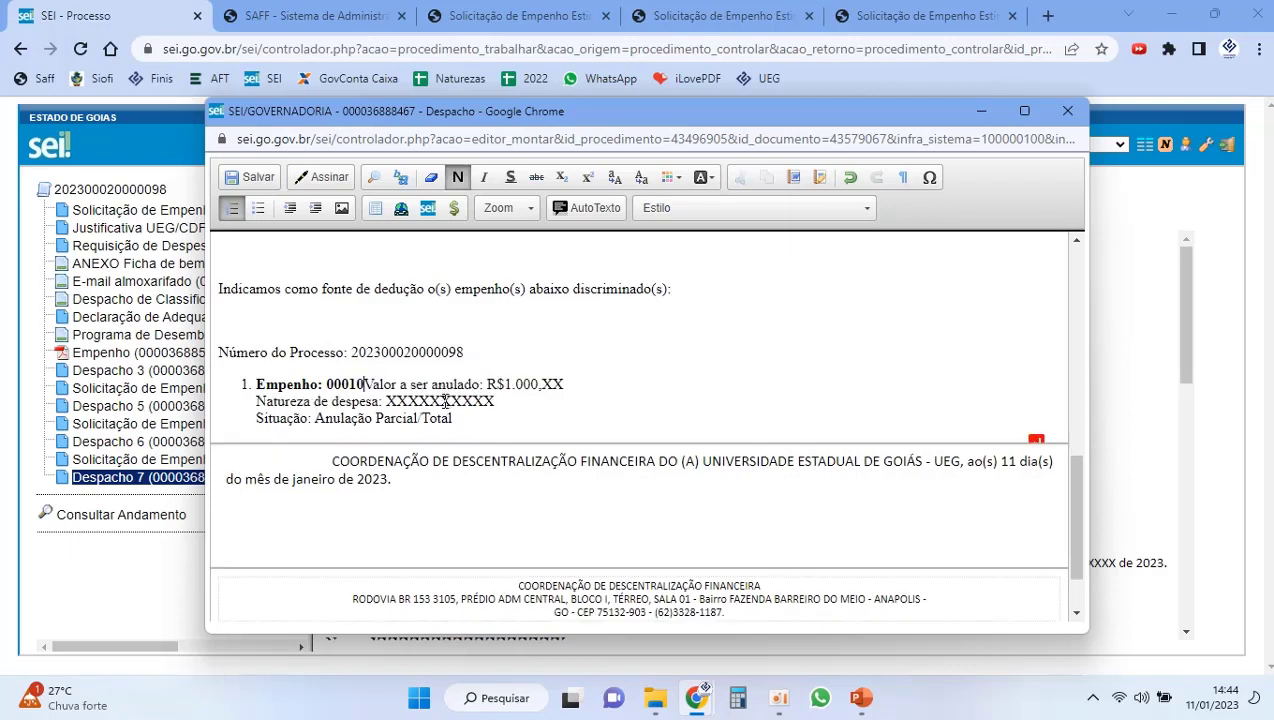
pyautogui.press('Return')
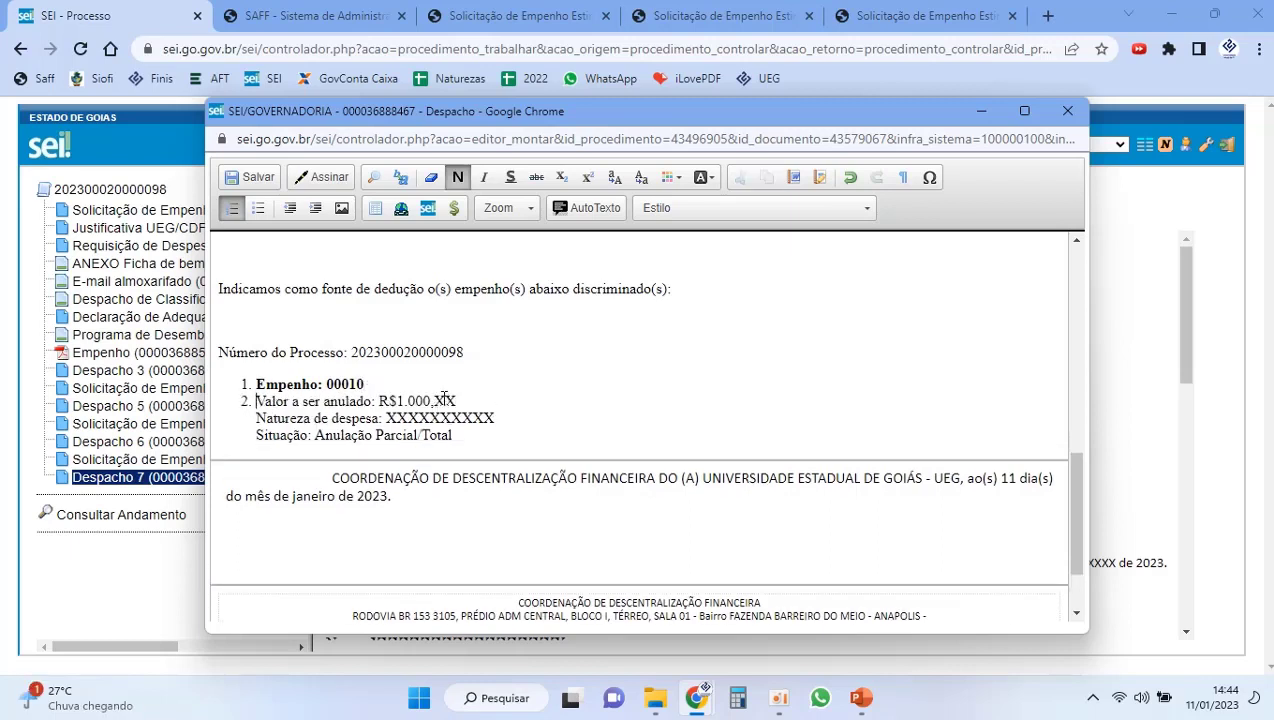
pyautogui.press('BackSpace')
pyautogui.press('BackSpace')
pyautogui.hotkey('shift', 'Return')
# Step: Complete Empenho 0001's Valor a ser anulado as R$1.000,00 and set its Natureza de despesa to 3.3.90.30.33
pyautogui.doubleClick(444, 401)
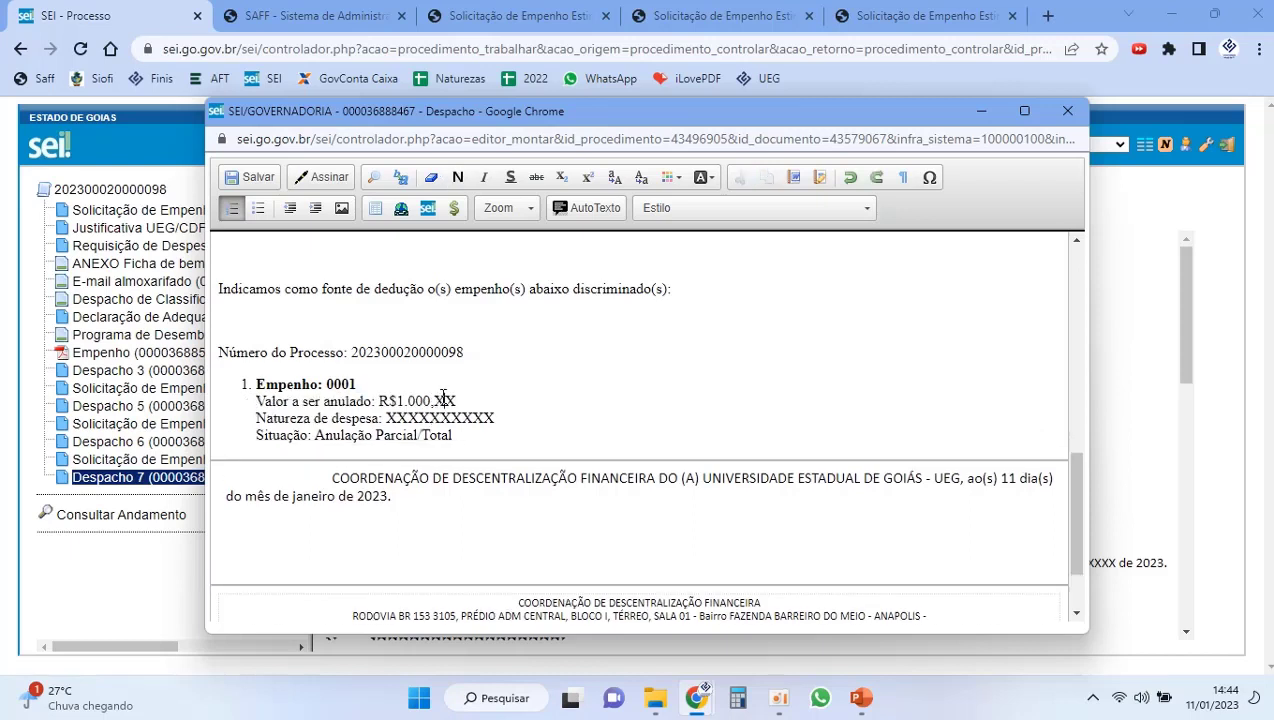
pyautogui.write('00')
pyautogui.doubleClick(420, 419)
pyautogui.scroll(3, 425, 418)
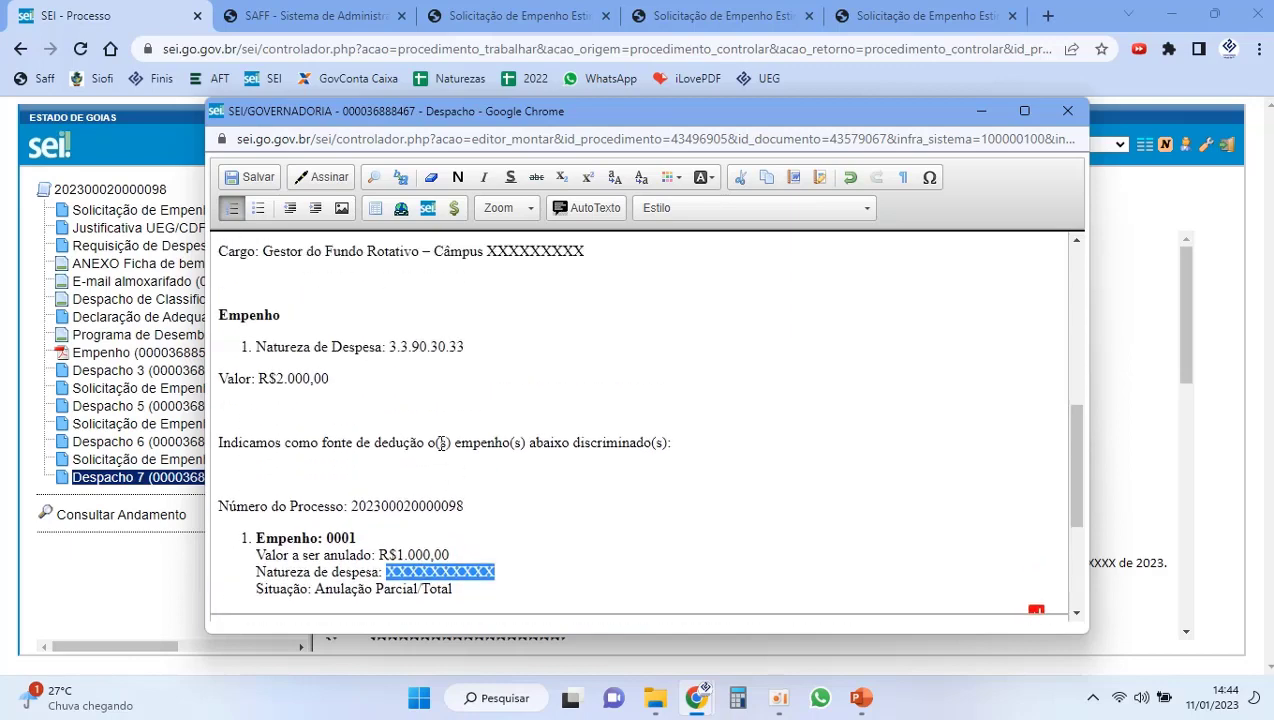
pyautogui.scroll(-3, 434, 415)
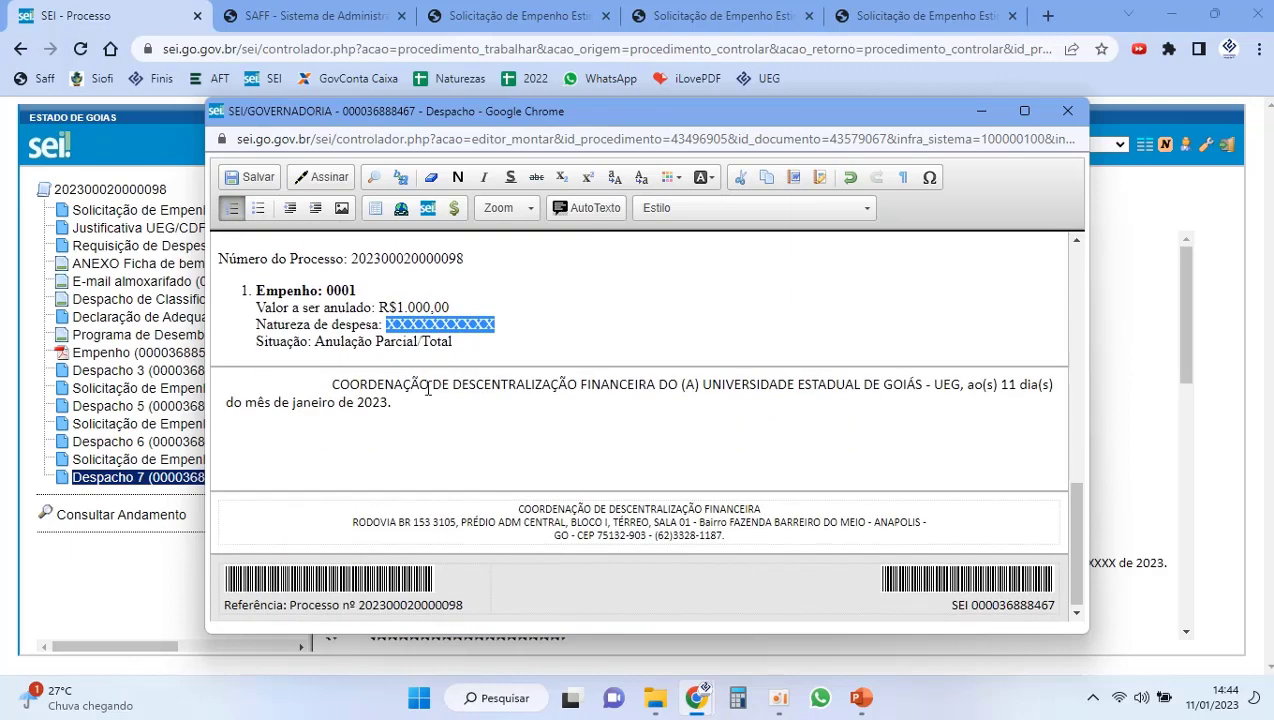
pyautogui.write('3.3.')
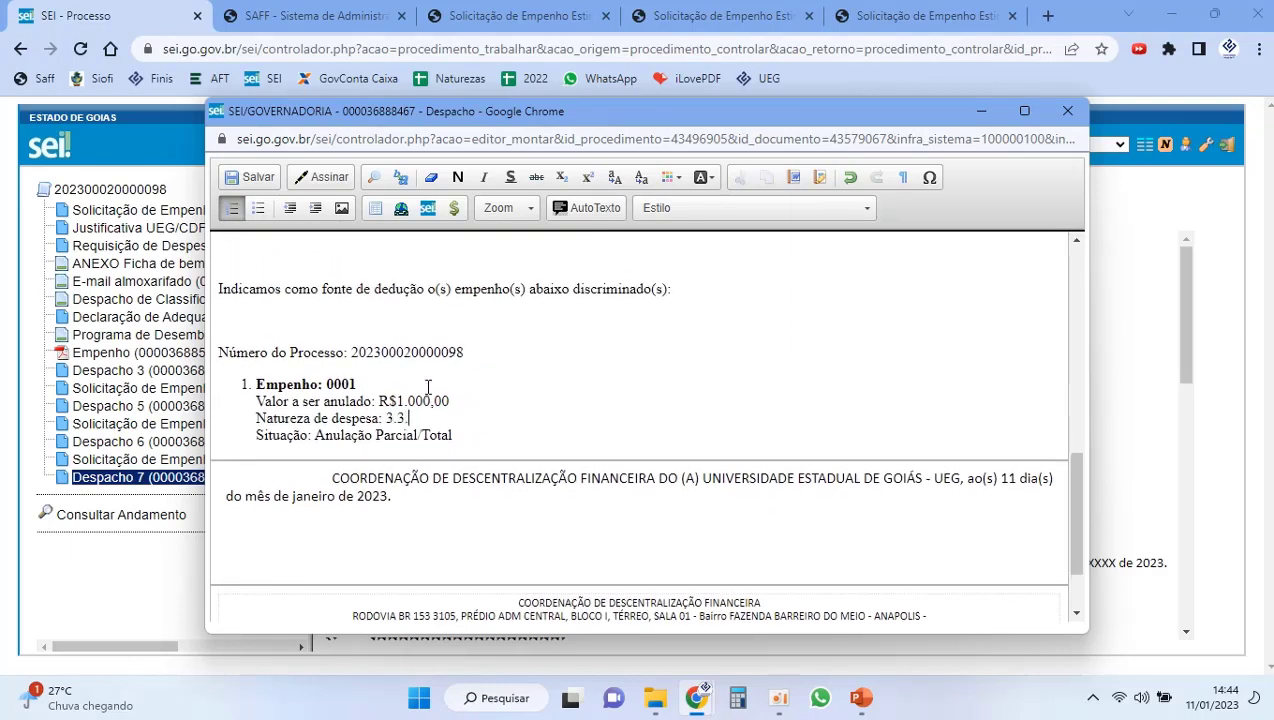
pyautogui.write('90.30.33')
# Step: Remove the Parcial option from Empenho 0001's Situação so it reads Anulação Total
pyautogui.moveTo(420, 443); pyautogui.dragTo(376, 436)
pyautogui.press('BackSpace')
pyautogui.click(427, 436)
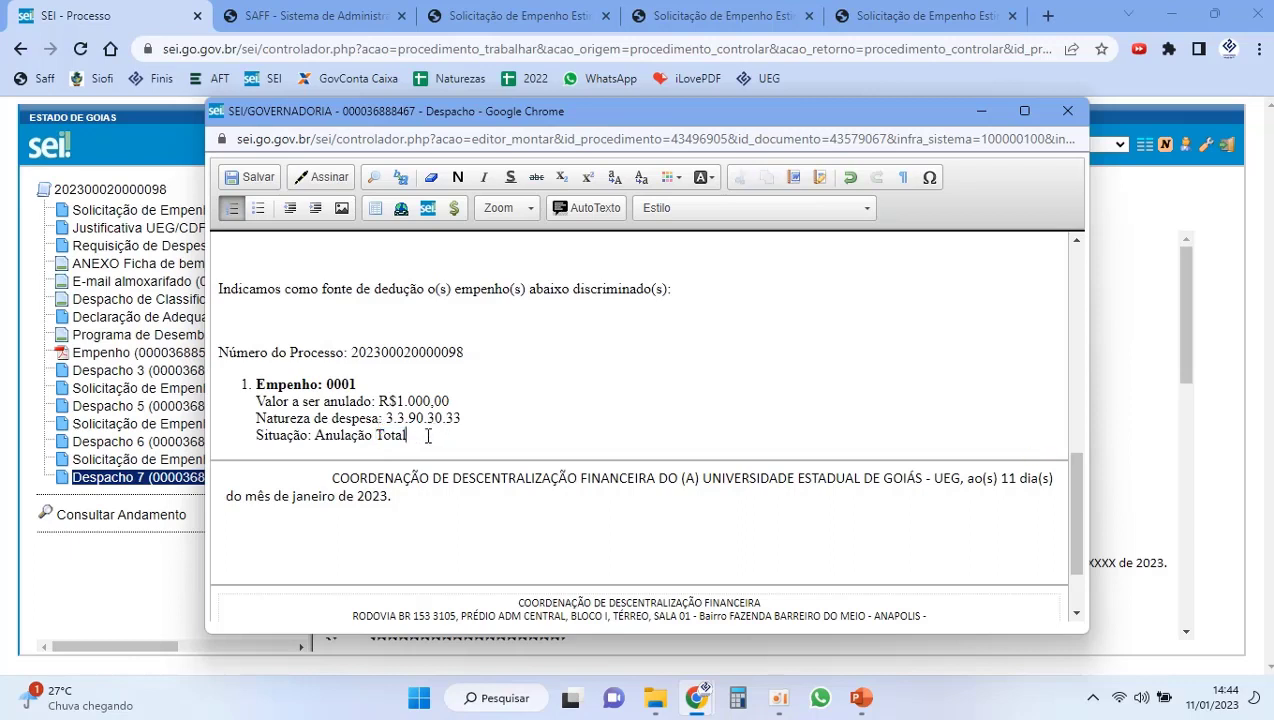
# Step: Duplicate the Empenho 0001 item as a second deduction item and set the copy's Empenho number to 0002
pyautogui.press('Return')
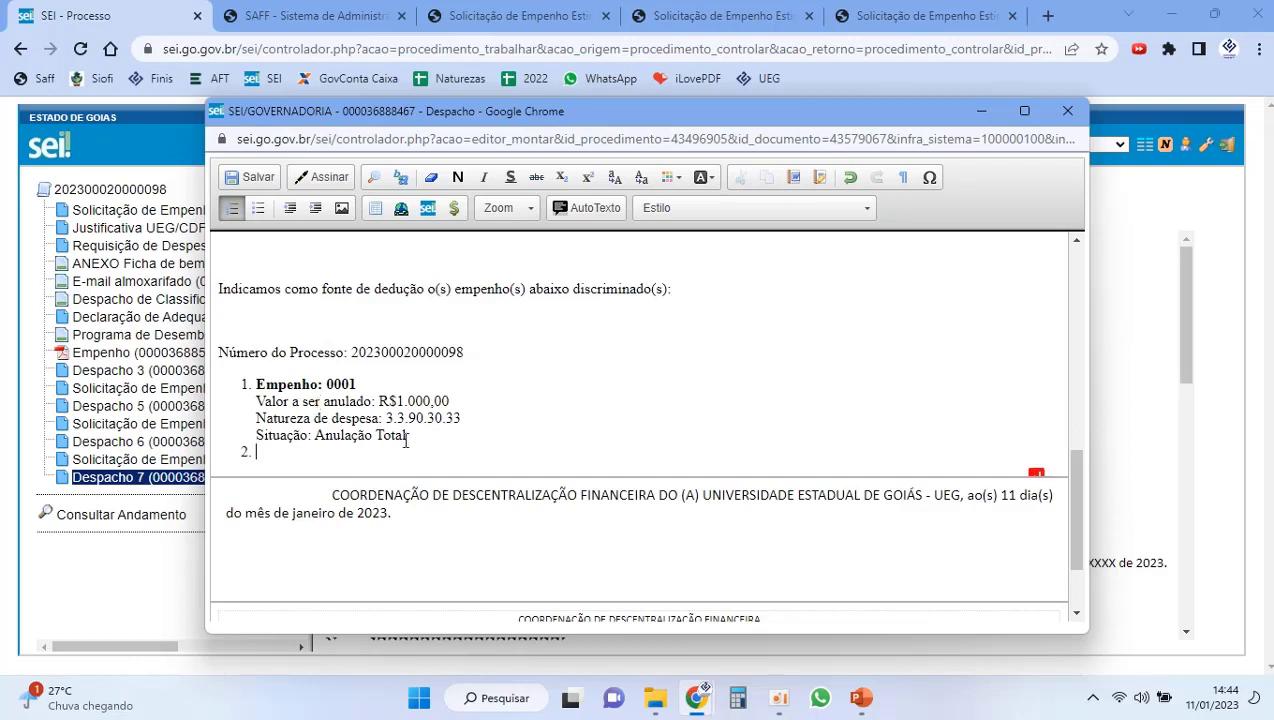
pyautogui.moveTo(415, 438); pyautogui.dragTo(259, 378)
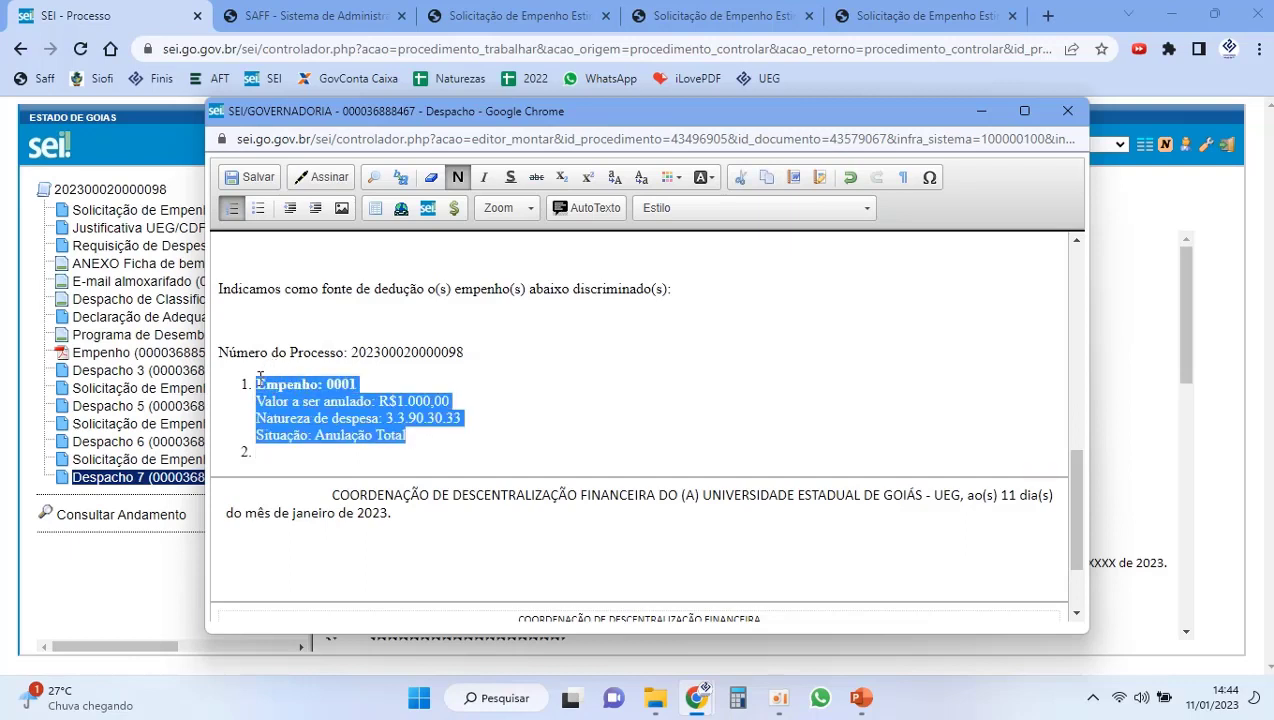
pyautogui.hotkey('ctrl', 'c')
pyautogui.click(280, 452)
pyautogui.hotkey('ctrl', 'v')
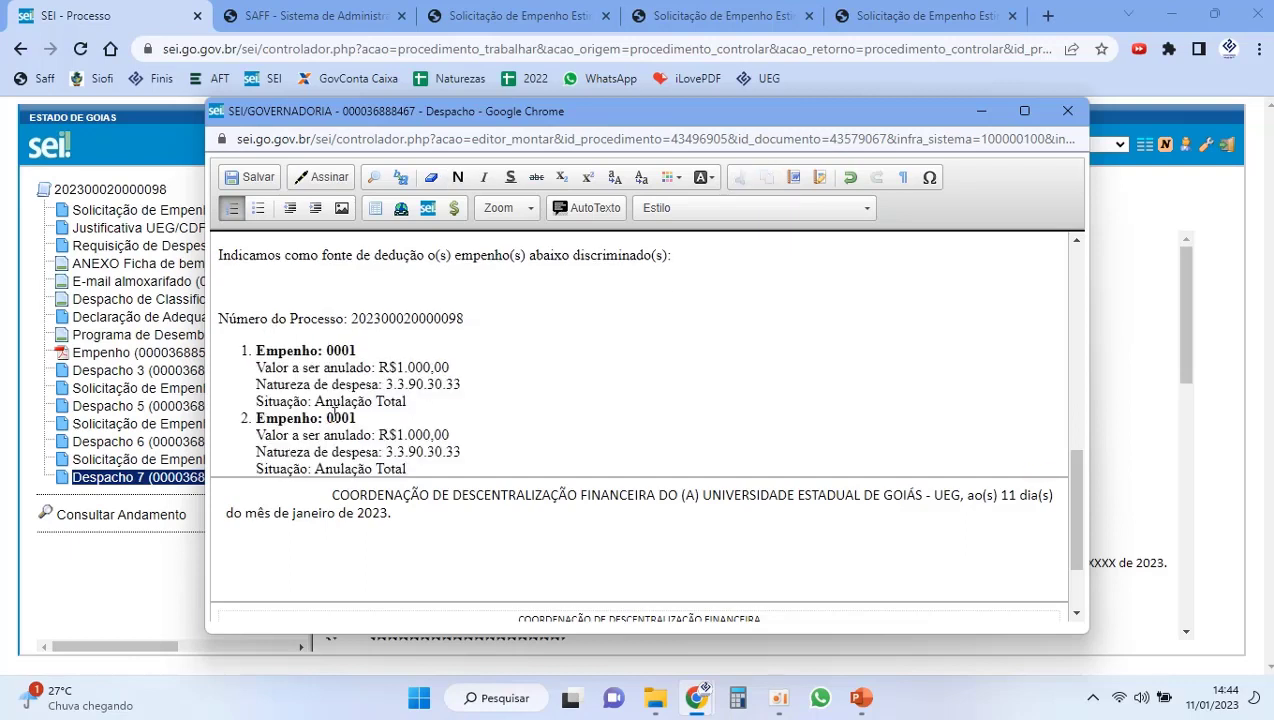
pyautogui.write('2')
pyautogui.scroll(-2, 555, 353)
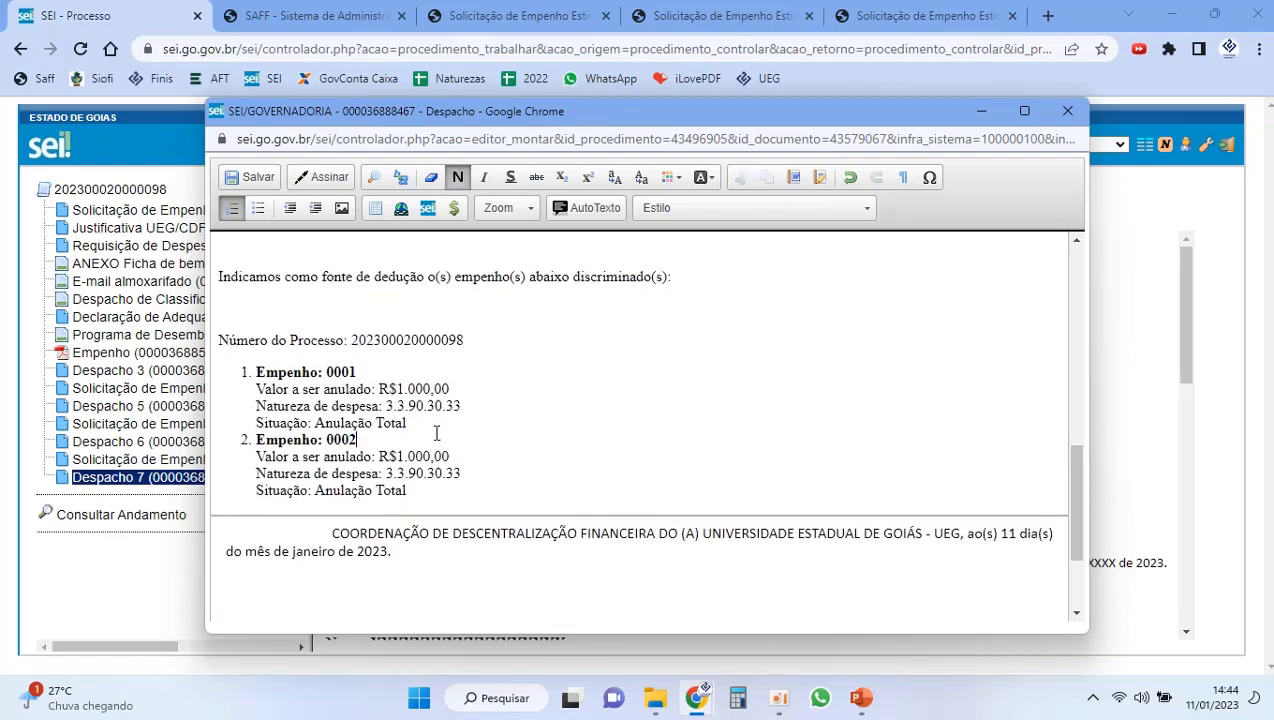
# Step: Check the slide and set Empenho 0002's Natureza de despesa to 3.3.90.40.16, saving and closing the Despacho
pyautogui.click(861, 700)
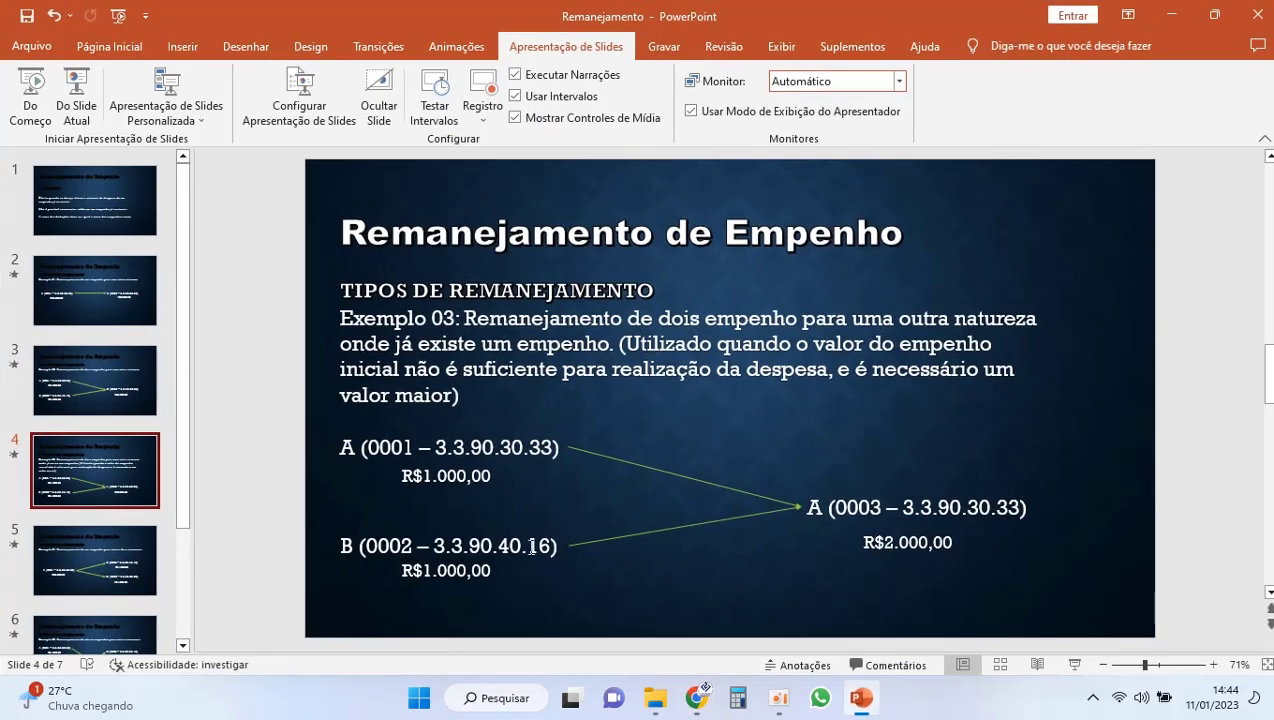
pyautogui.click(850, 699)
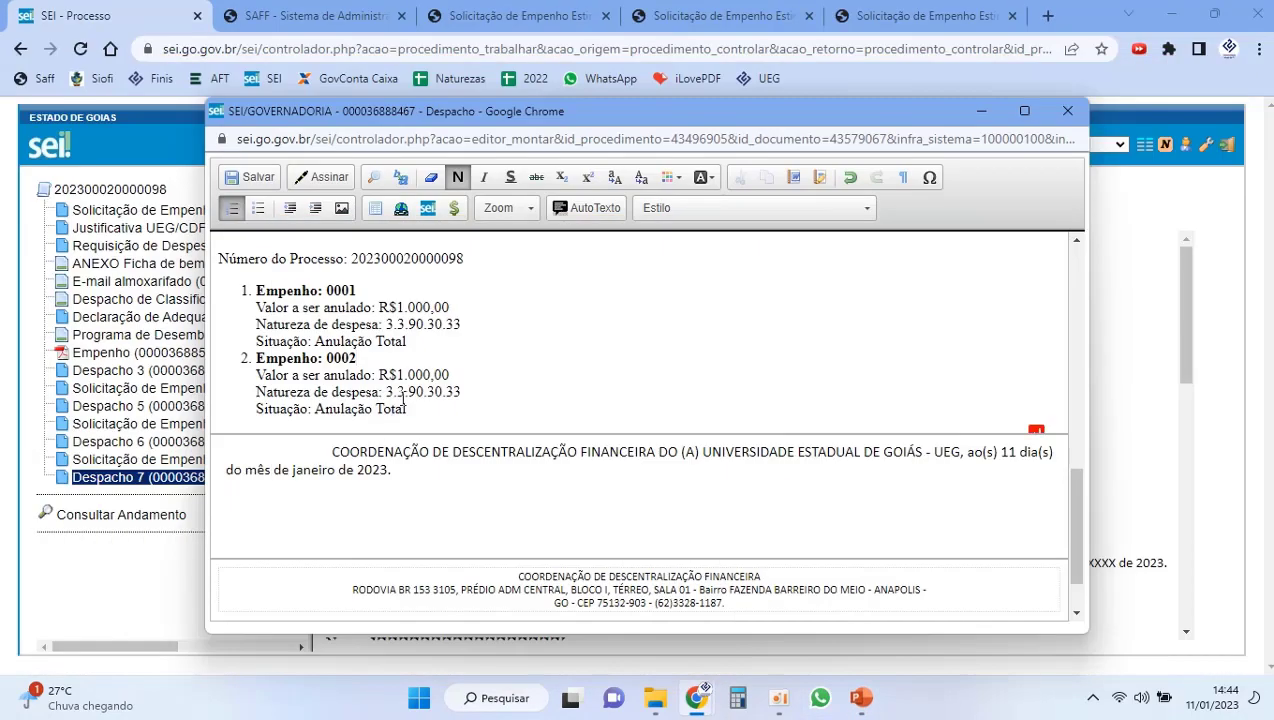
pyautogui.moveTo(429, 392); pyautogui.dragTo(456, 392)
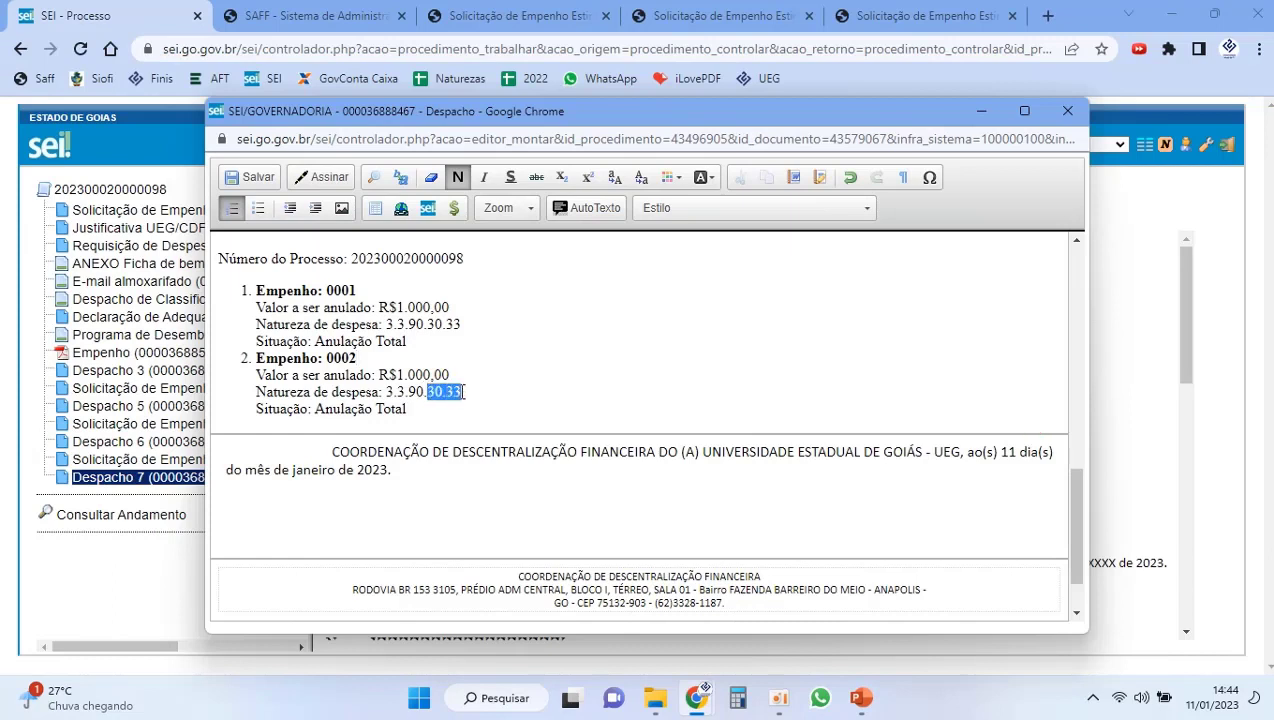
pyautogui.write('40.16')
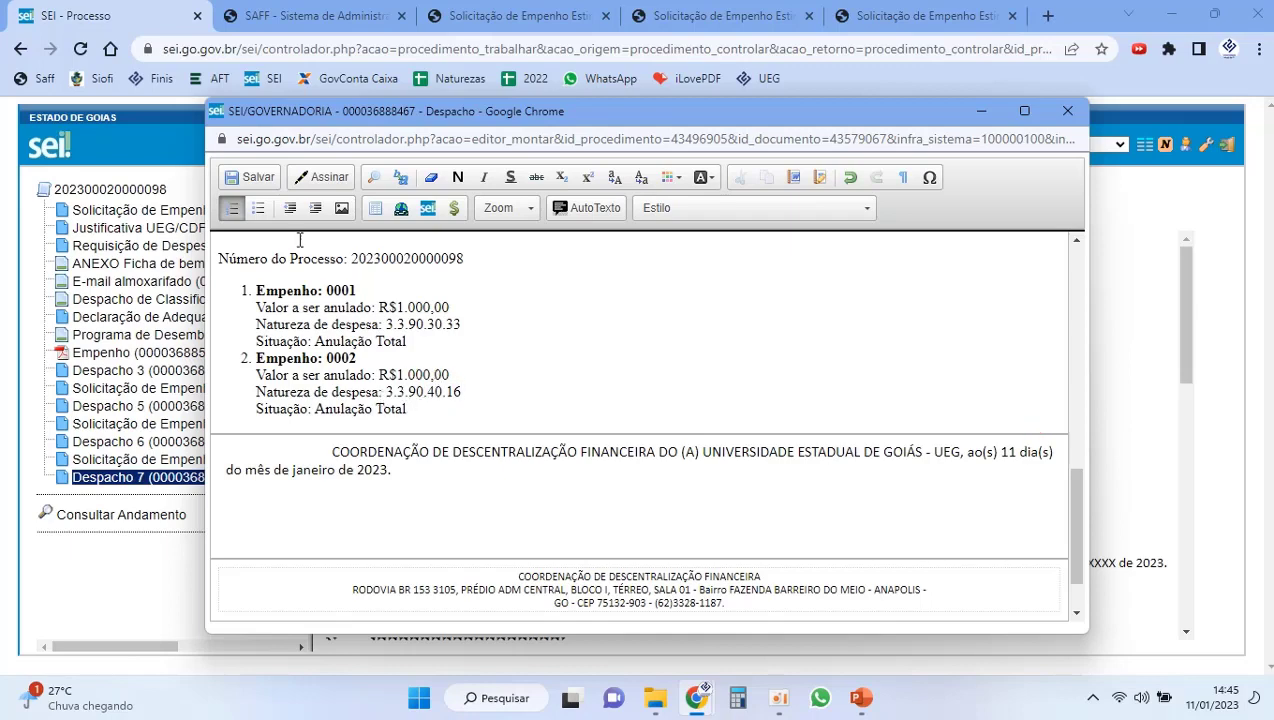
pyautogui.click(252, 177)
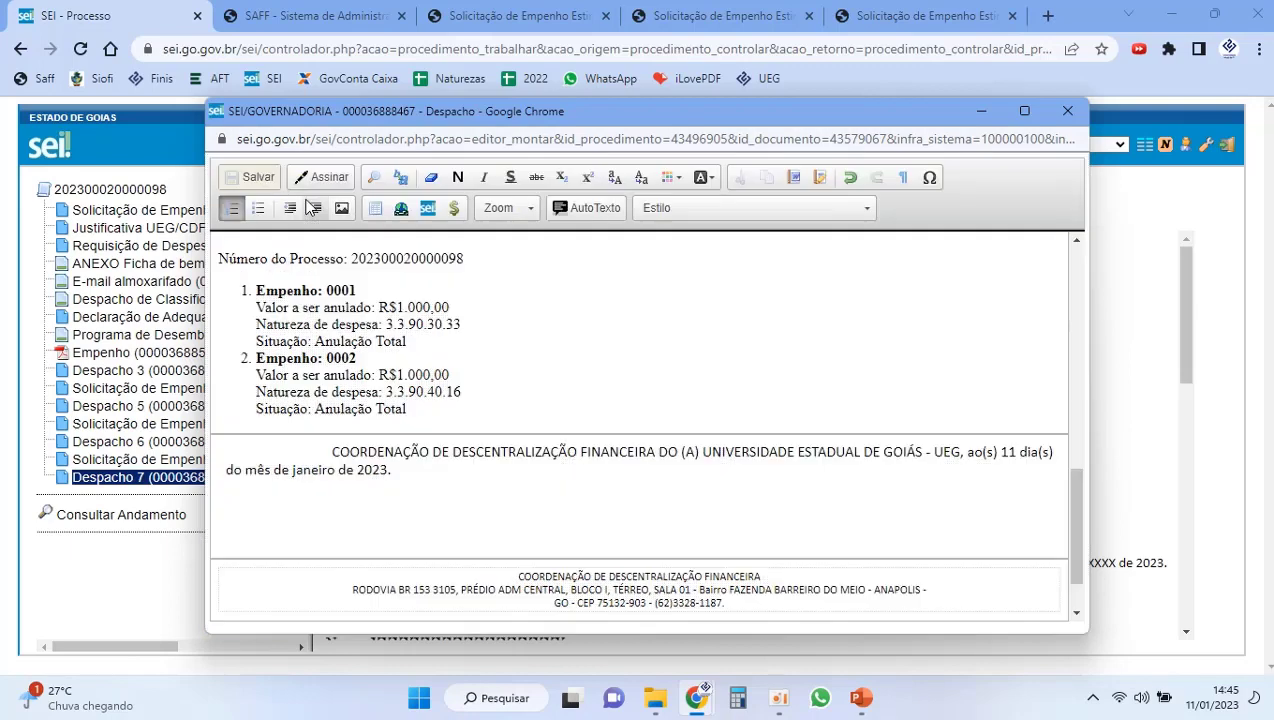
pyautogui.click(1067, 111)
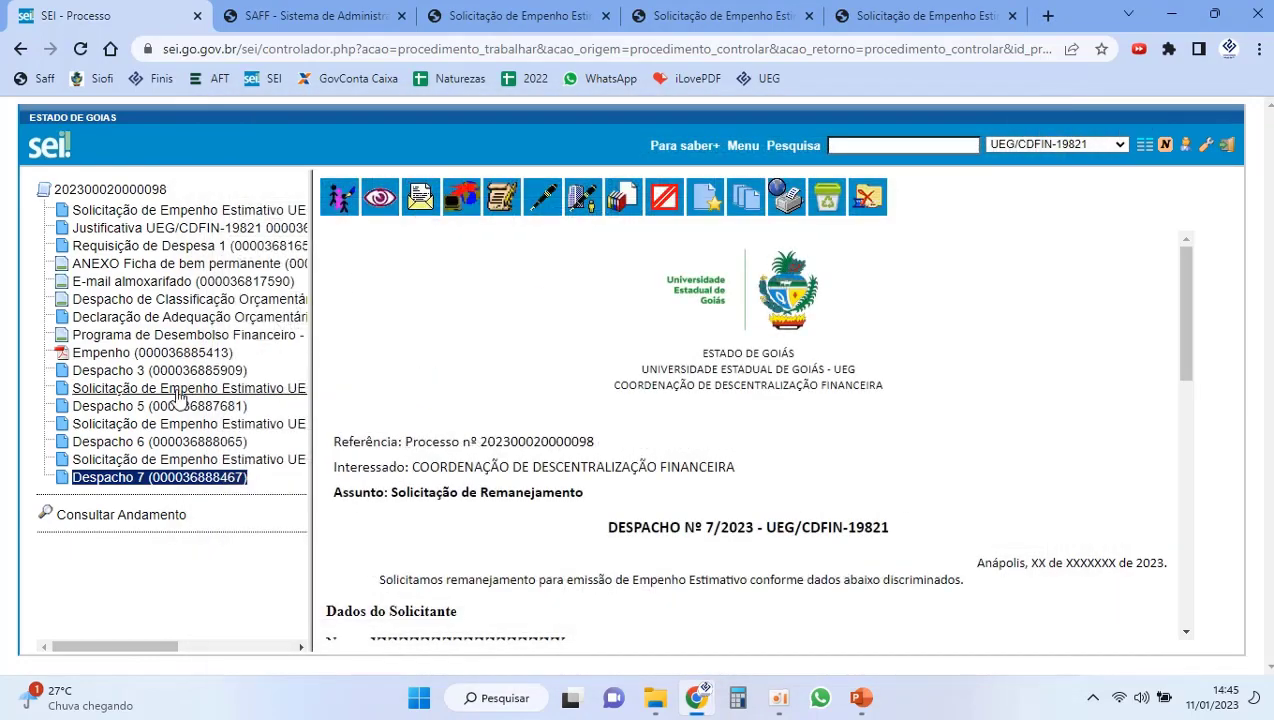
# Step: Review the saved Despacho 7, comparing the Empenho nature and value with the two deduction items
pyautogui.scroll(-3, 503, 421)
pyautogui.scroll(-6, 503, 421)
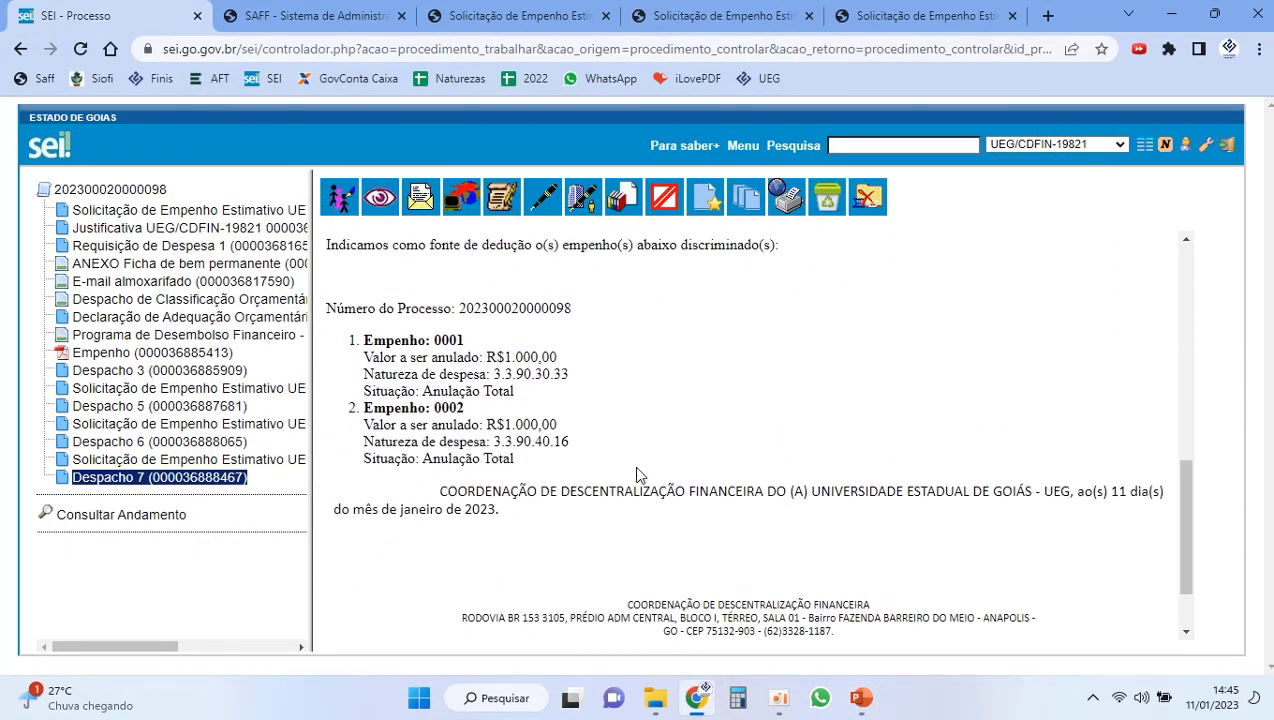
pyautogui.scroll(3, 640, 476)
pyautogui.scroll(-1, 638, 475)
pyautogui.scroll(1, 638, 475)
pyautogui.scroll(-1, 638, 475)
pyautogui.moveTo(364, 441); pyautogui.dragTo(550, 565)
pyautogui.moveTo(459, 246); pyautogui.dragTo(517, 330)
pyautogui.click(640, 377)
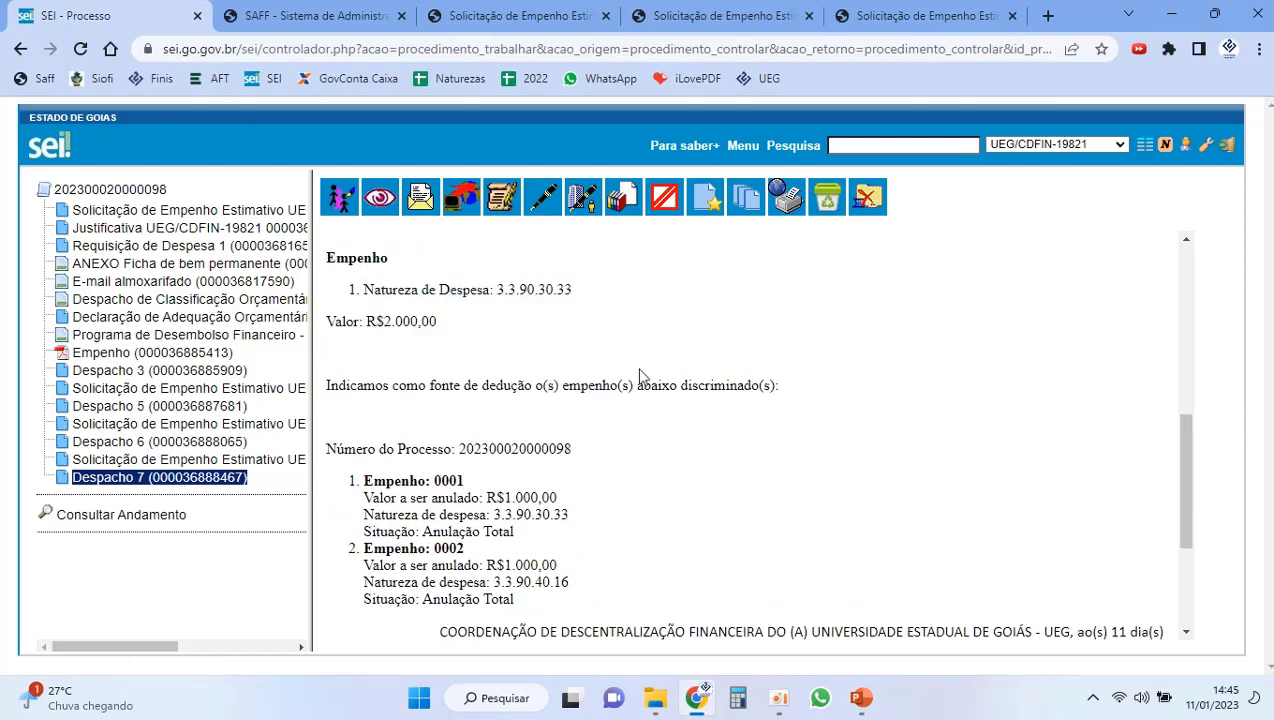
# Step: Open the Exemplo 04 slide in PowerPoint and delete the 3.3.90.30.33 entry from SAFF's Solicitação de Empenho Estimativo
pyautogui.click(861, 698)
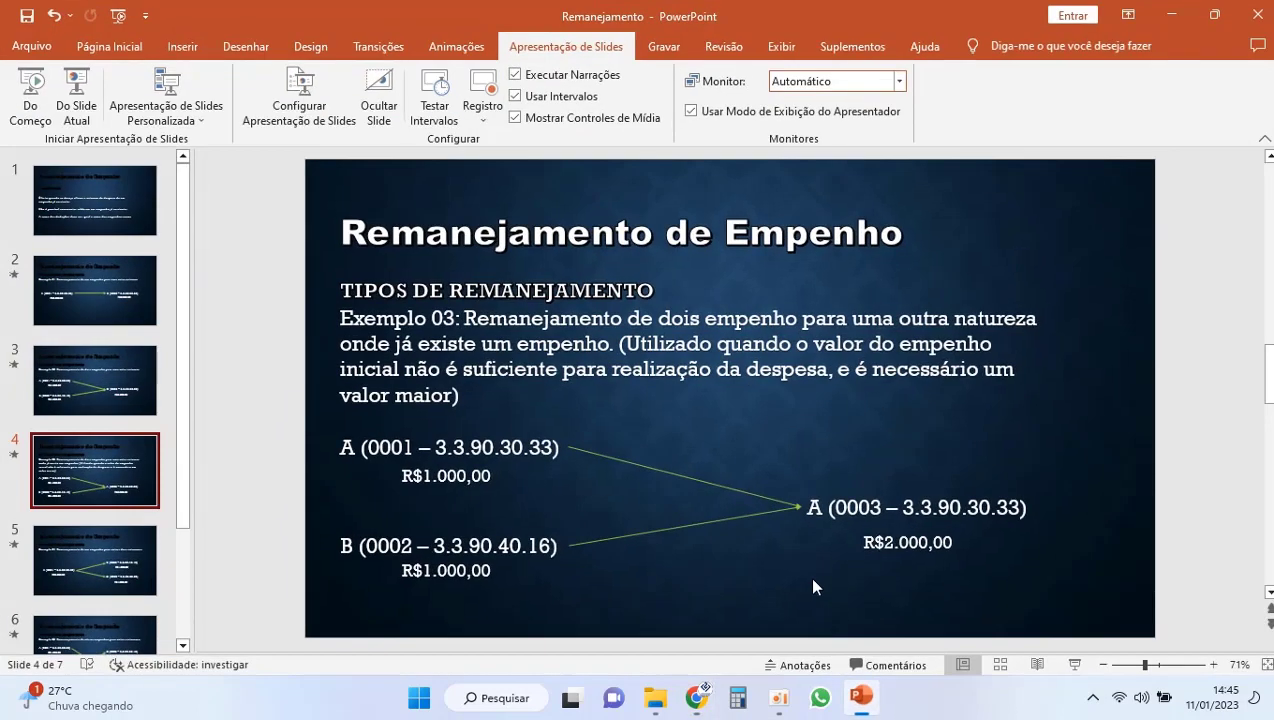
pyautogui.click(131, 541)
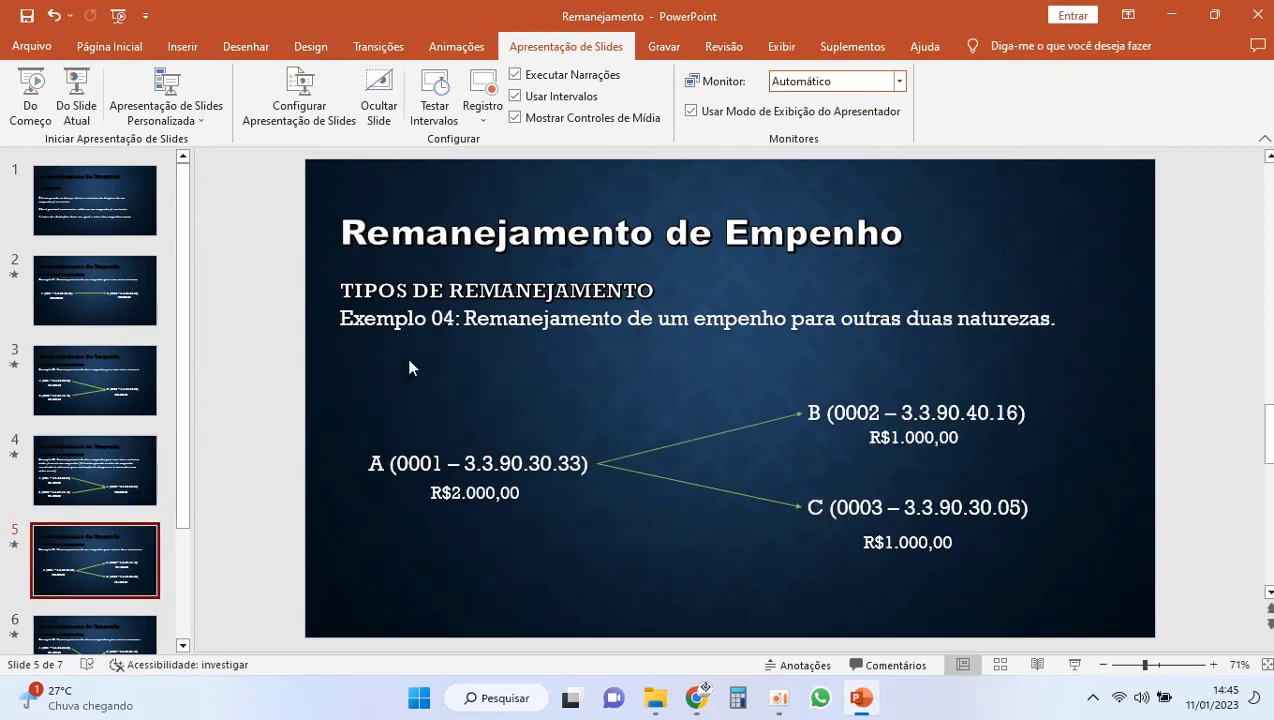
pyautogui.click(862, 698)
pyautogui.click(303, 15)
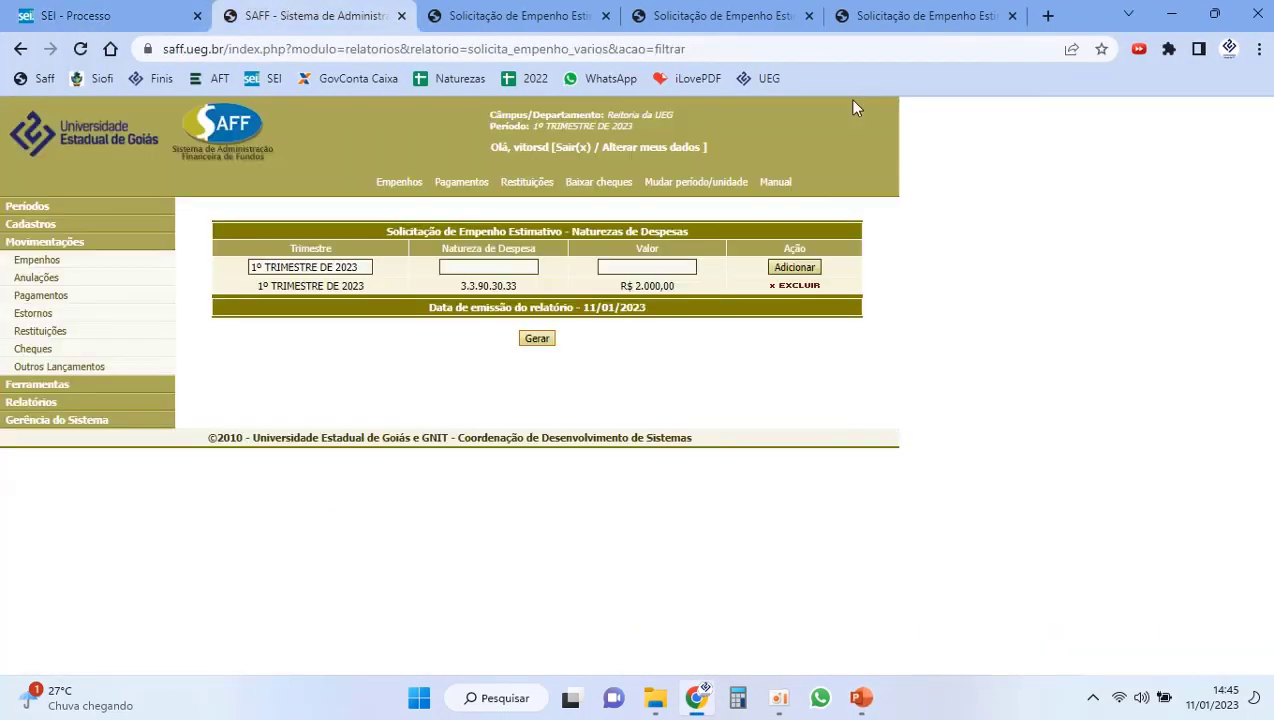
pyautogui.click(786, 286)
pyautogui.press('Return')
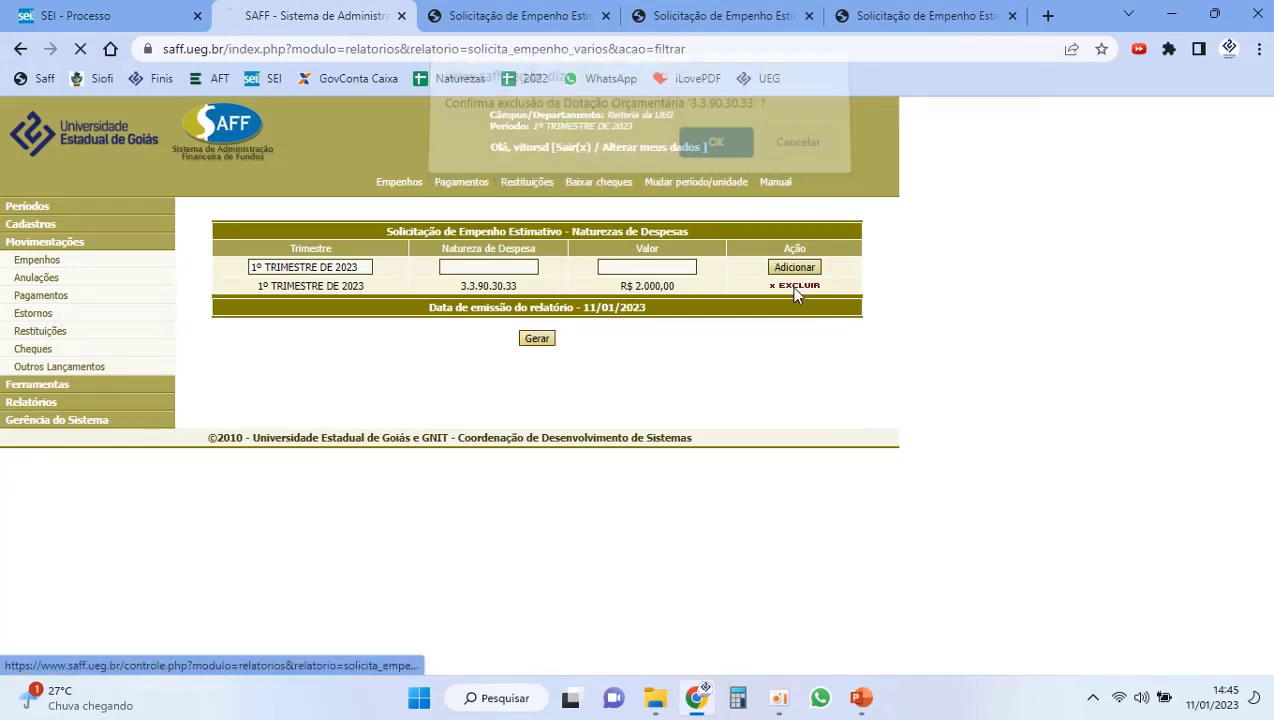
# Step: Check the Exemplo 04 slide and add Natureza de Despesa 3.3.90.40.16 with Valor 1000 to the SAFF request
pyautogui.click(860, 698)
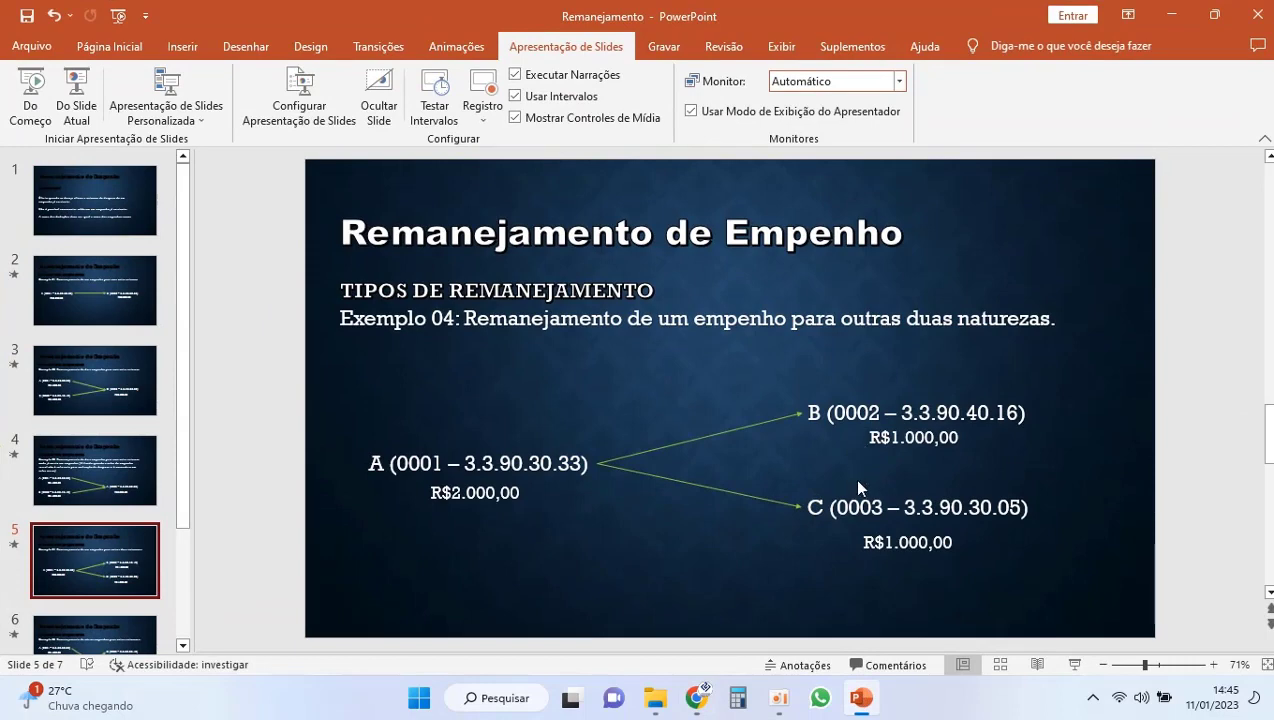
pyautogui.click(860, 698)
pyautogui.click(493, 279)
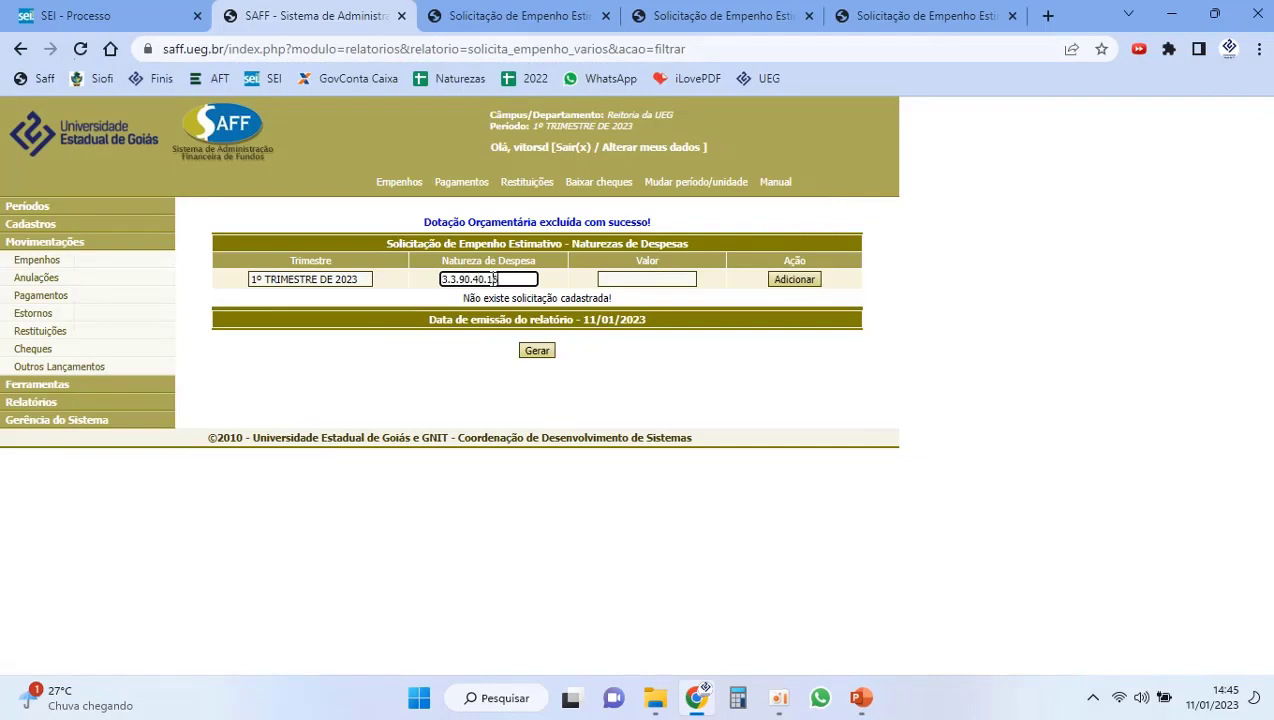
pyautogui.click(658, 279)
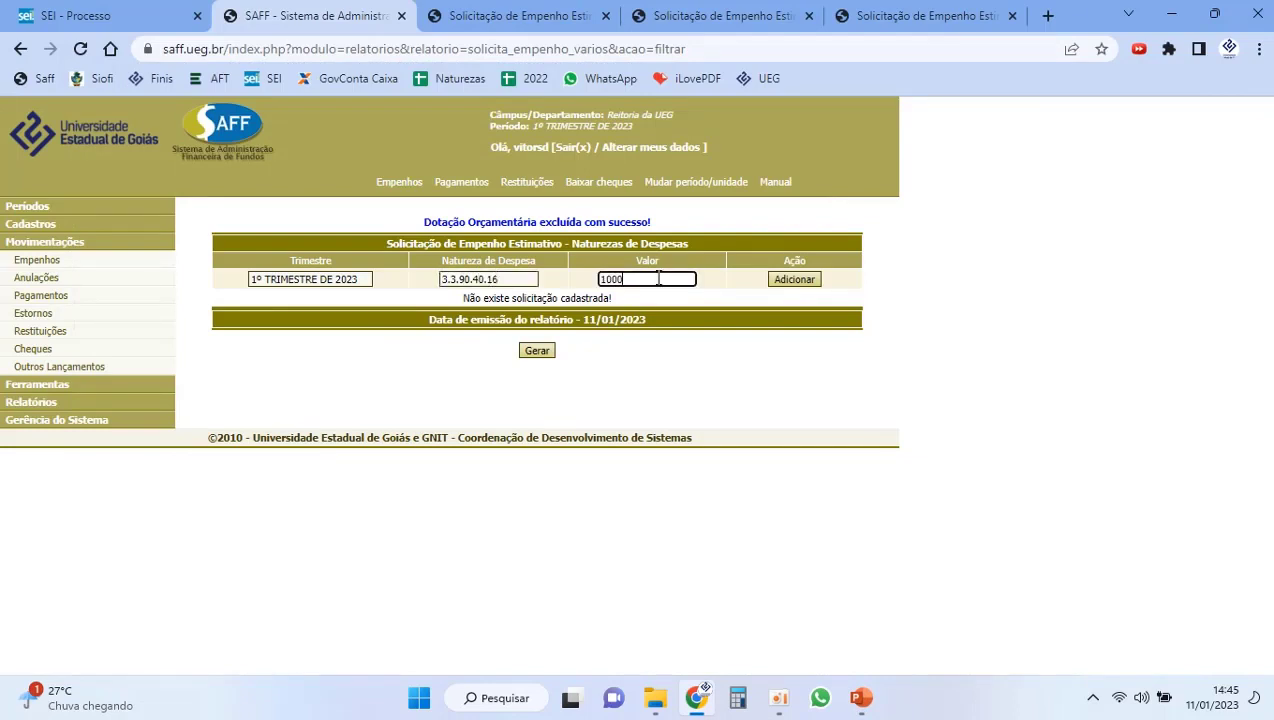
pyautogui.click(780, 282)
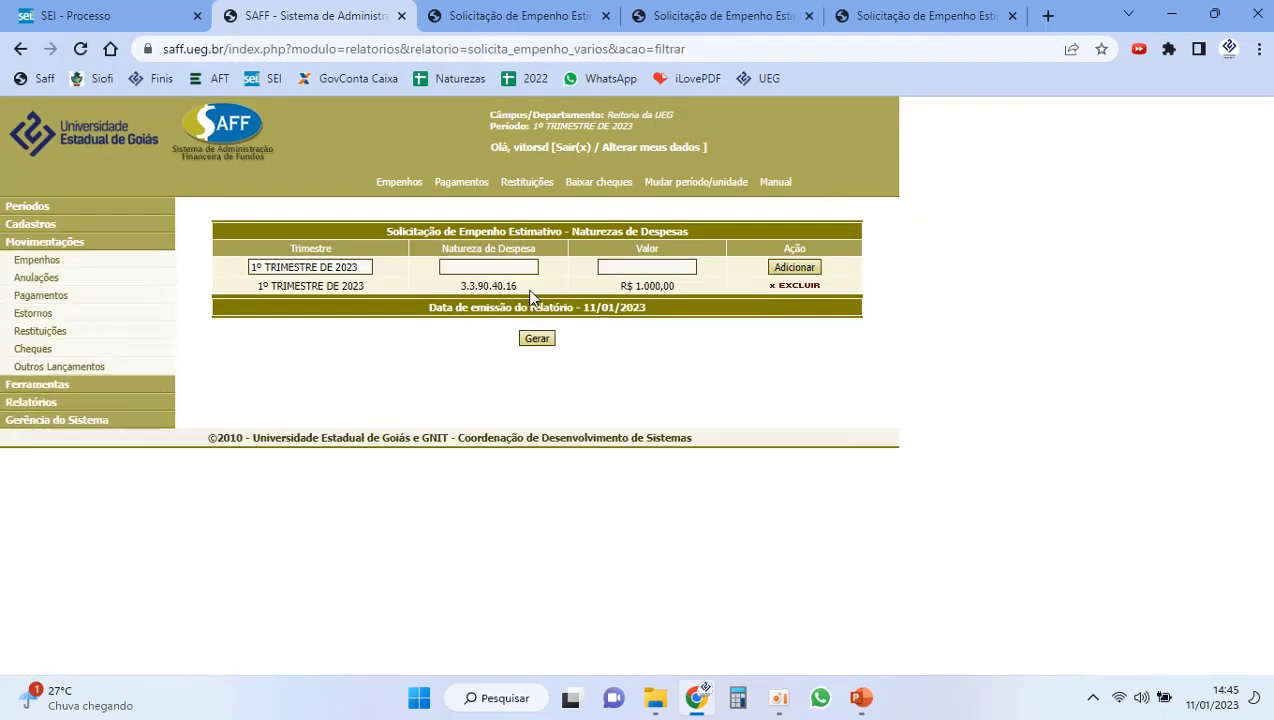
# Step: Check the slide's second target and add Natureza de Despesa 3.3.90.30.05 with Valor 1000 to the SAFF request
pyautogui.click(861, 697)
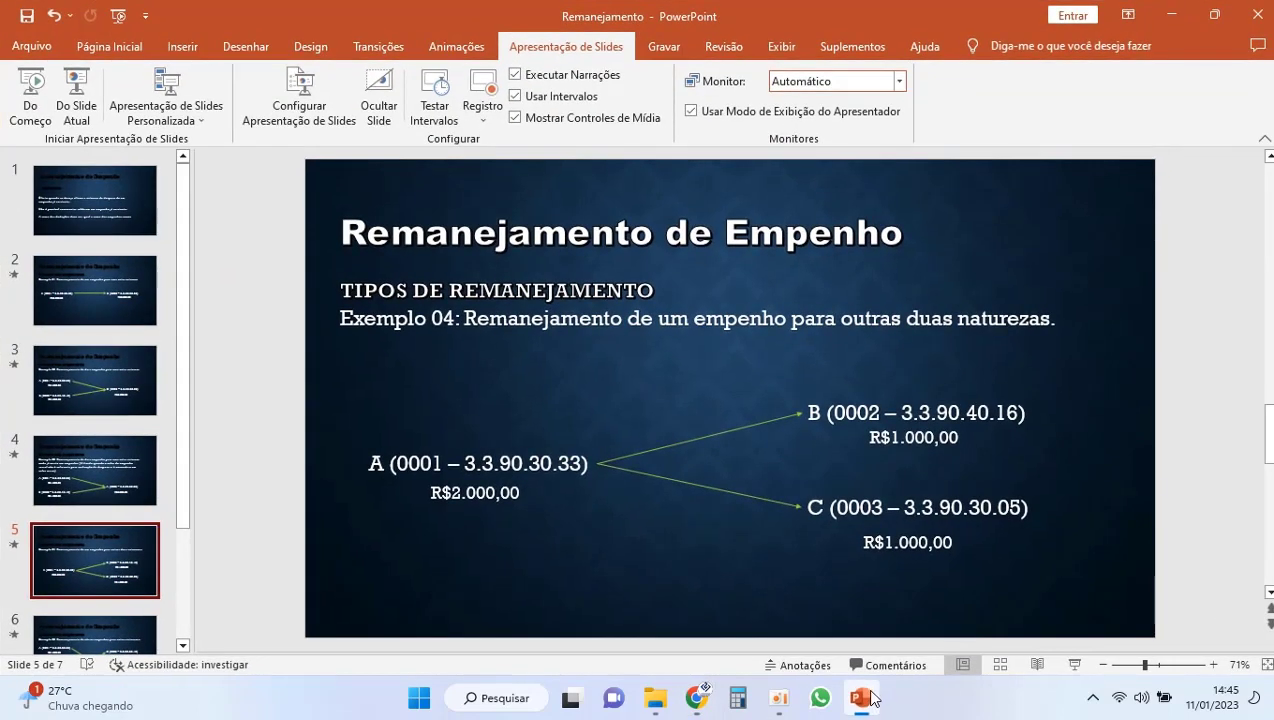
pyautogui.click(868, 697)
pyautogui.click(518, 265)
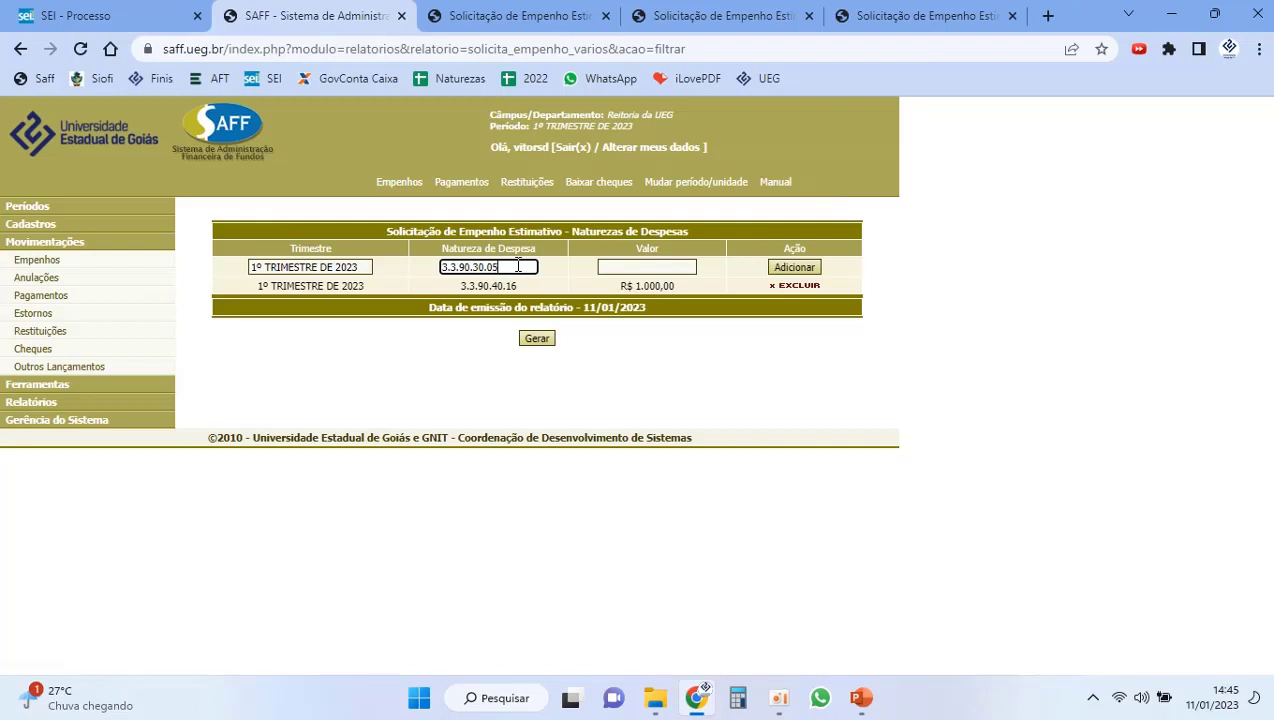
pyautogui.click(605, 262)
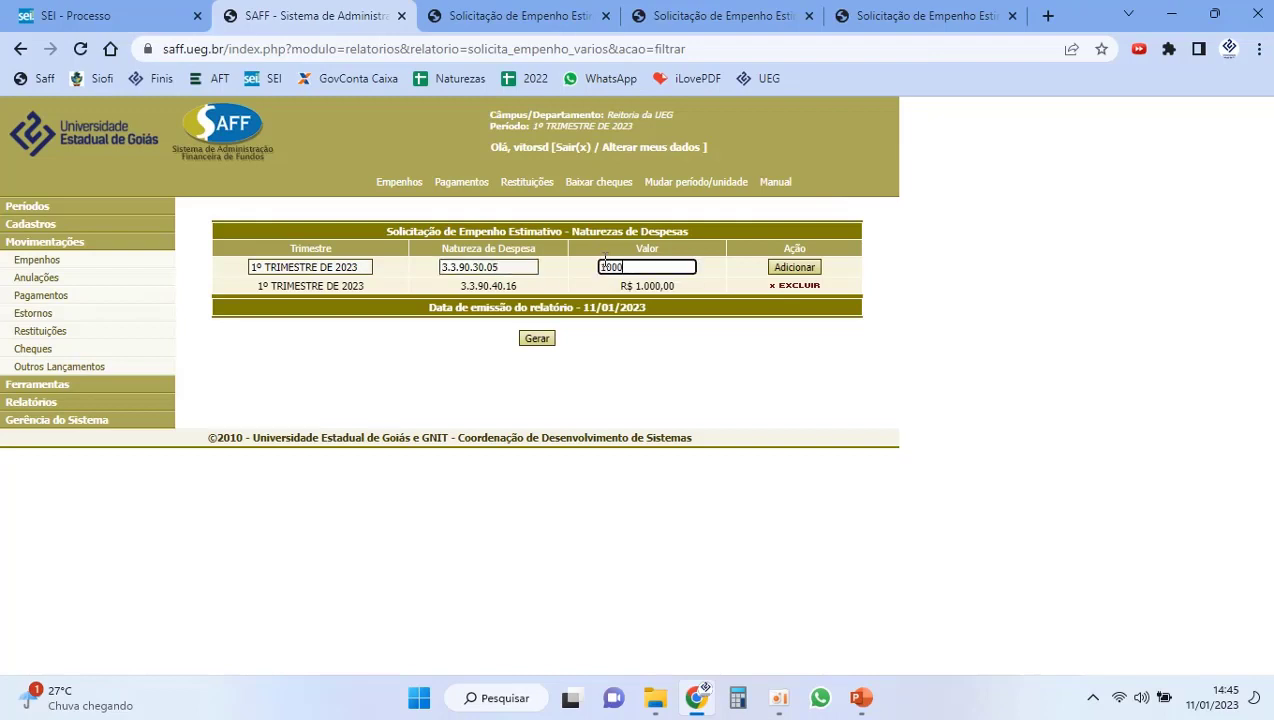
pyautogui.click(795, 267)
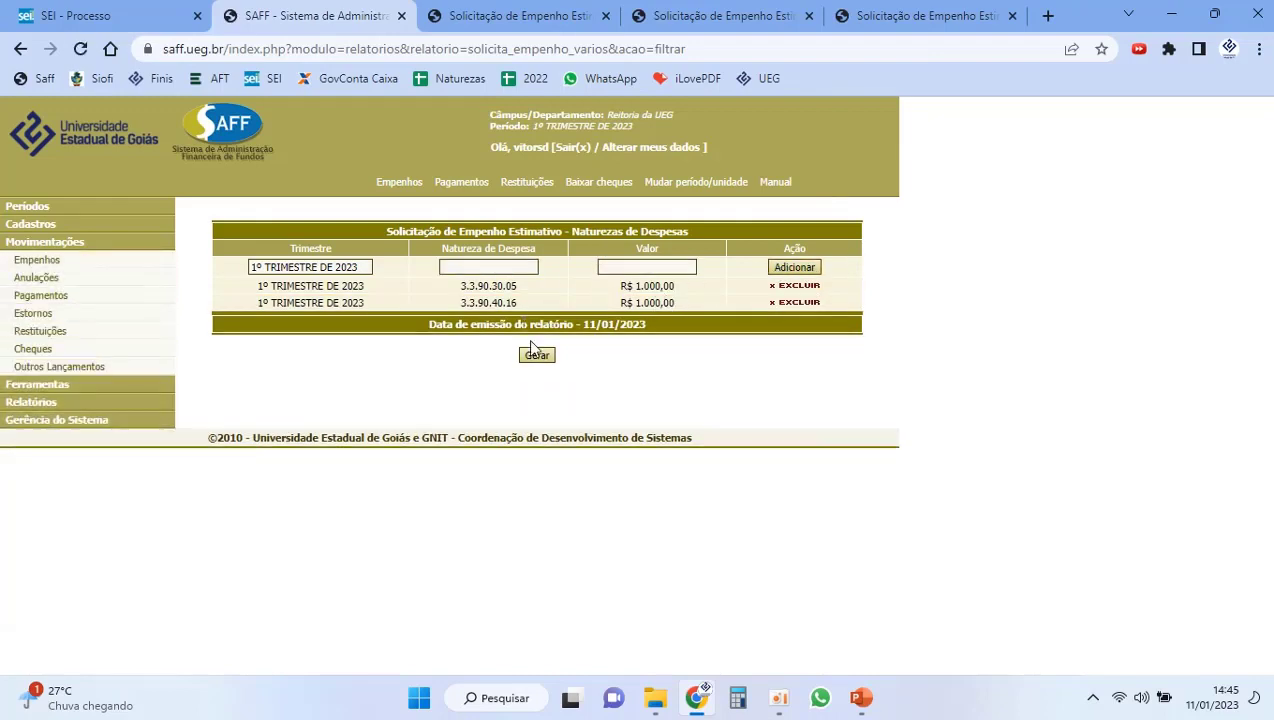
# Step: Generate the Solicitação de Empenho Estimativo report and capture a screen snip from its date line through the total row
pyautogui.click(537, 357)
pyautogui.scroll(-2, 632, 294)
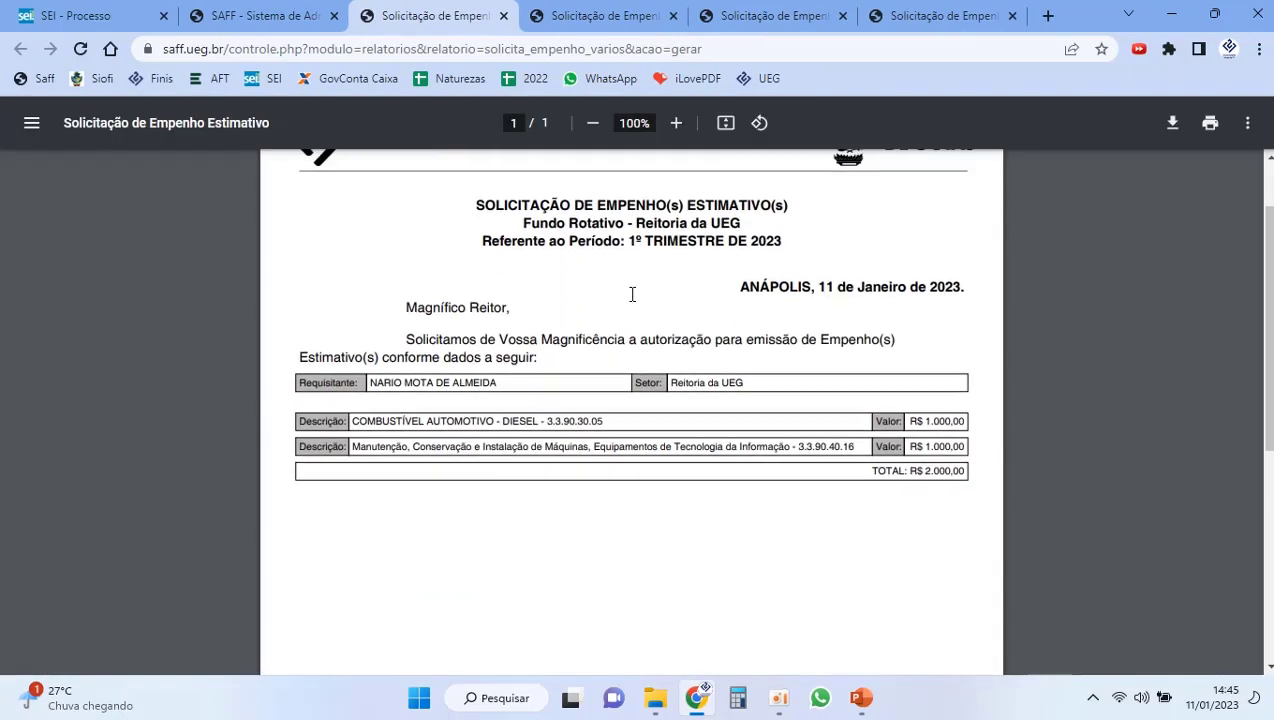
pyautogui.press('super+shift+s')
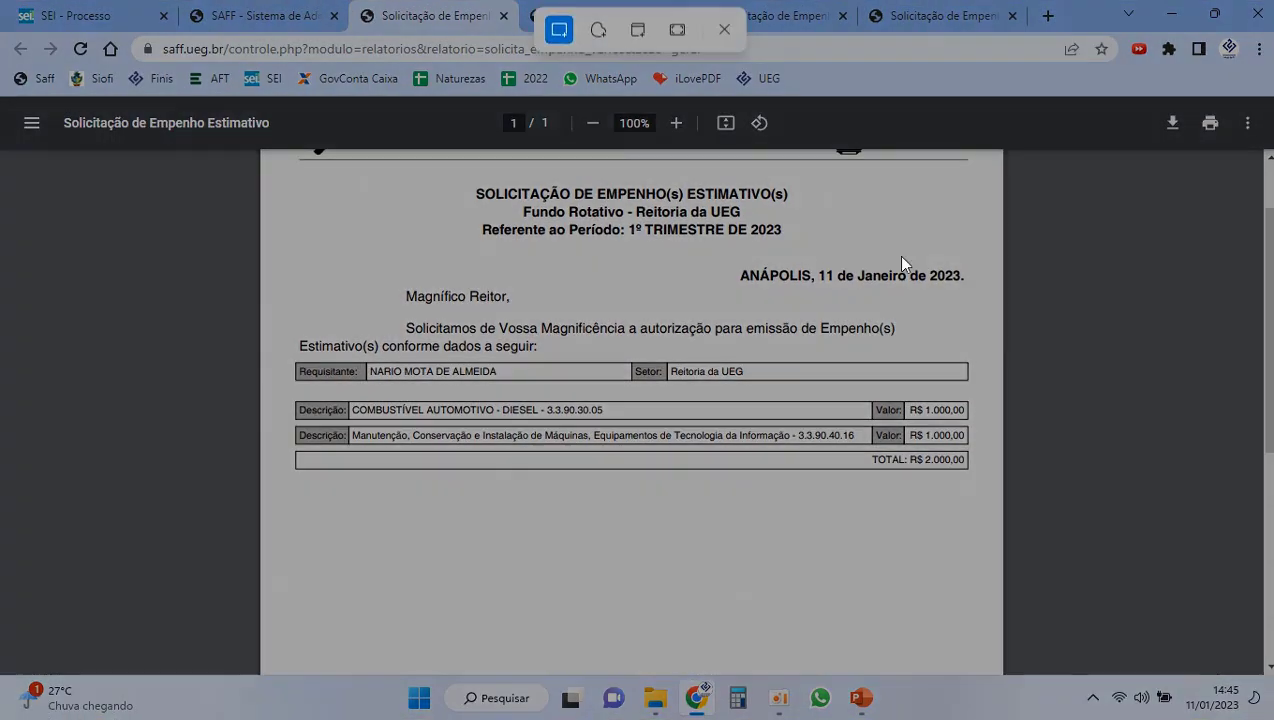
pyautogui.moveTo(978, 261); pyautogui.dragTo(287, 480)
# Step: Return to the process in SEI and generate a Solicitação de Empenho Estimativo document with Público access level
pyautogui.click(80, 12)
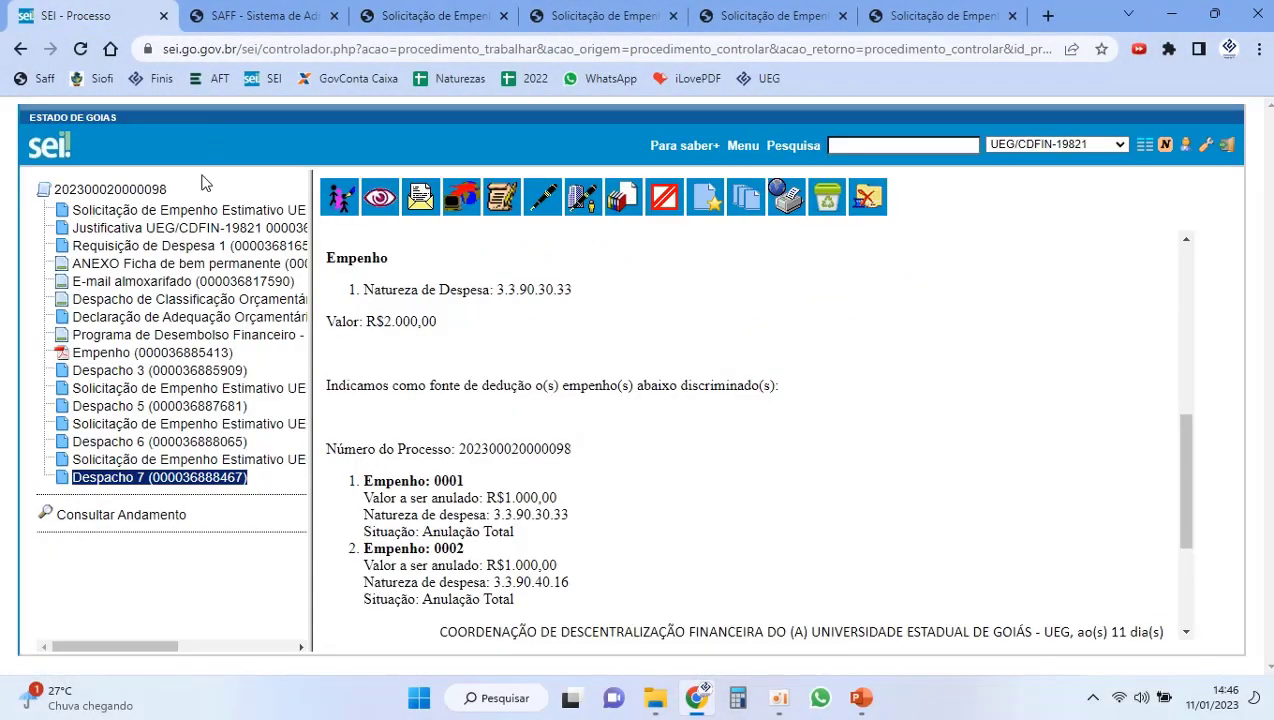
pyautogui.click(120, 190)
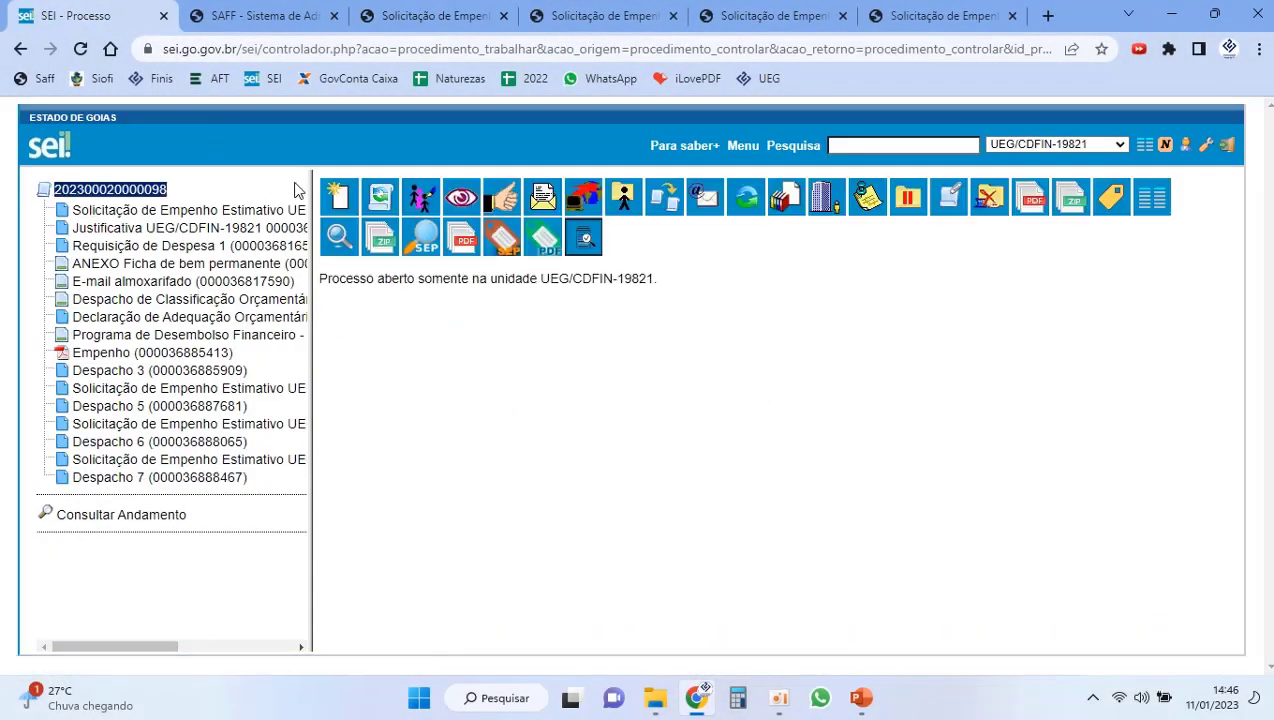
pyautogui.click(338, 197)
pyautogui.scroll(-1, 642, 425)
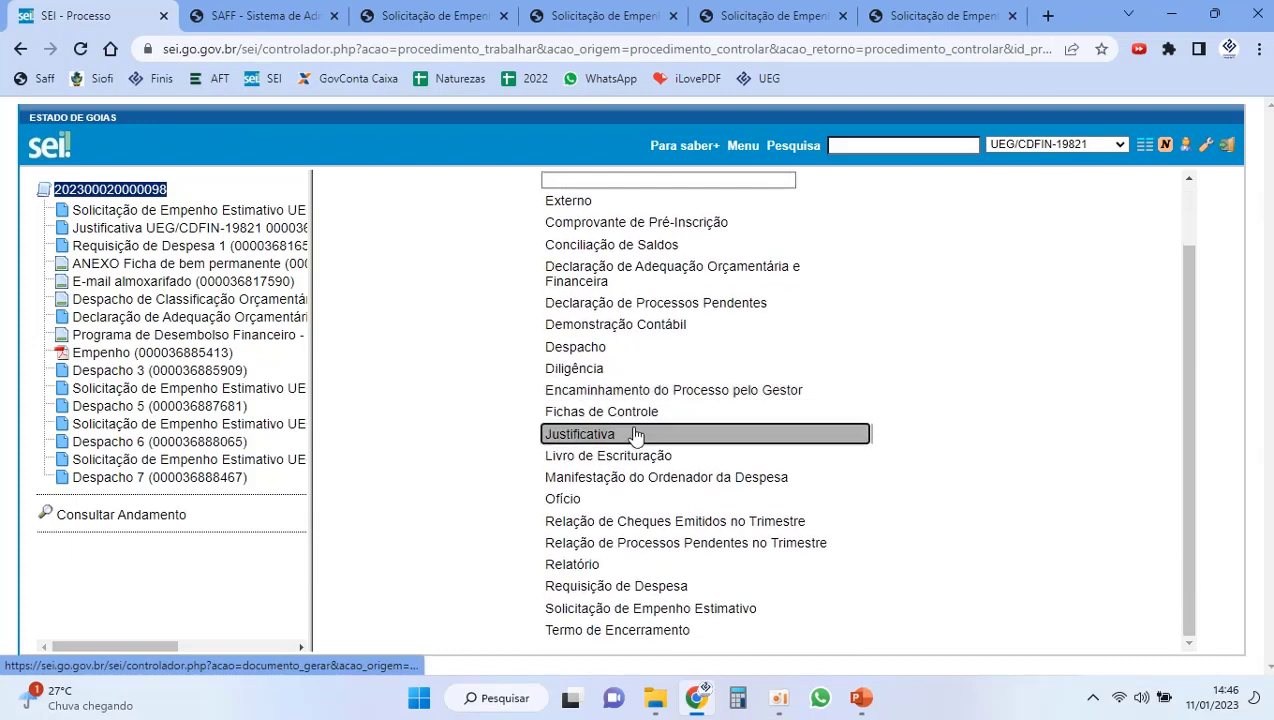
pyautogui.click(665, 610)
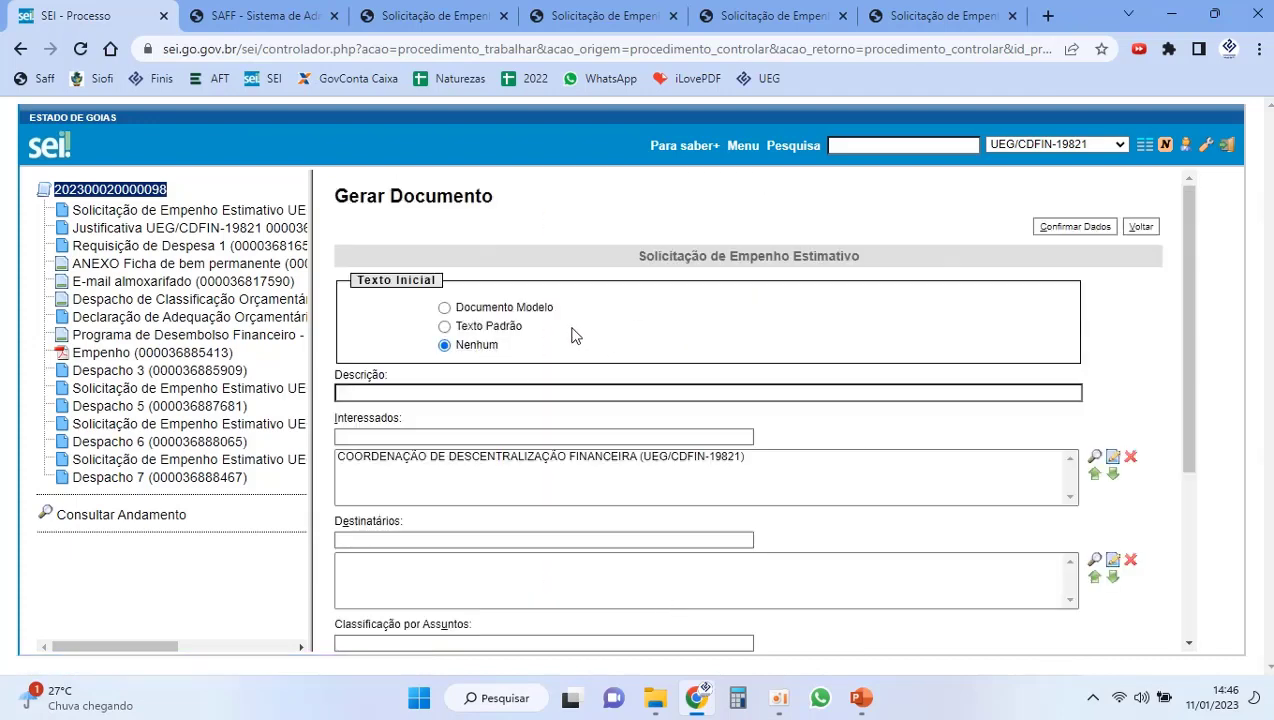
pyautogui.scroll(-3, 490, 342)
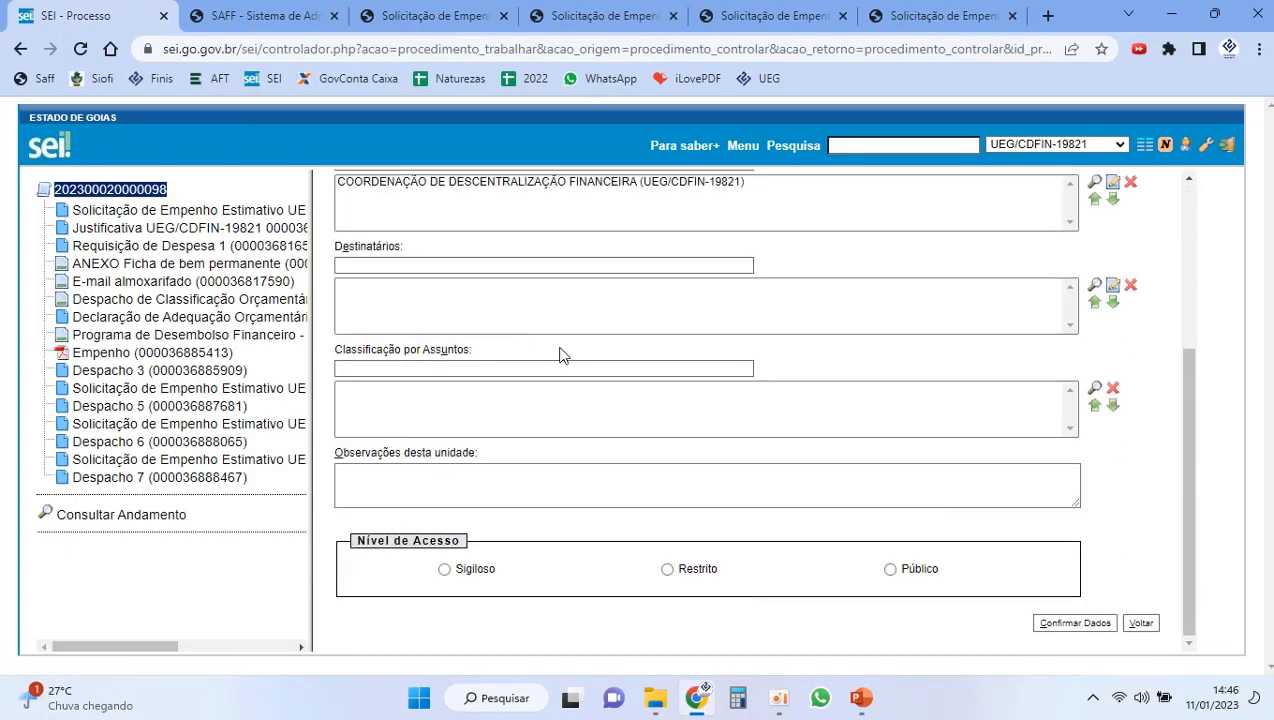
pyautogui.click(911, 580)
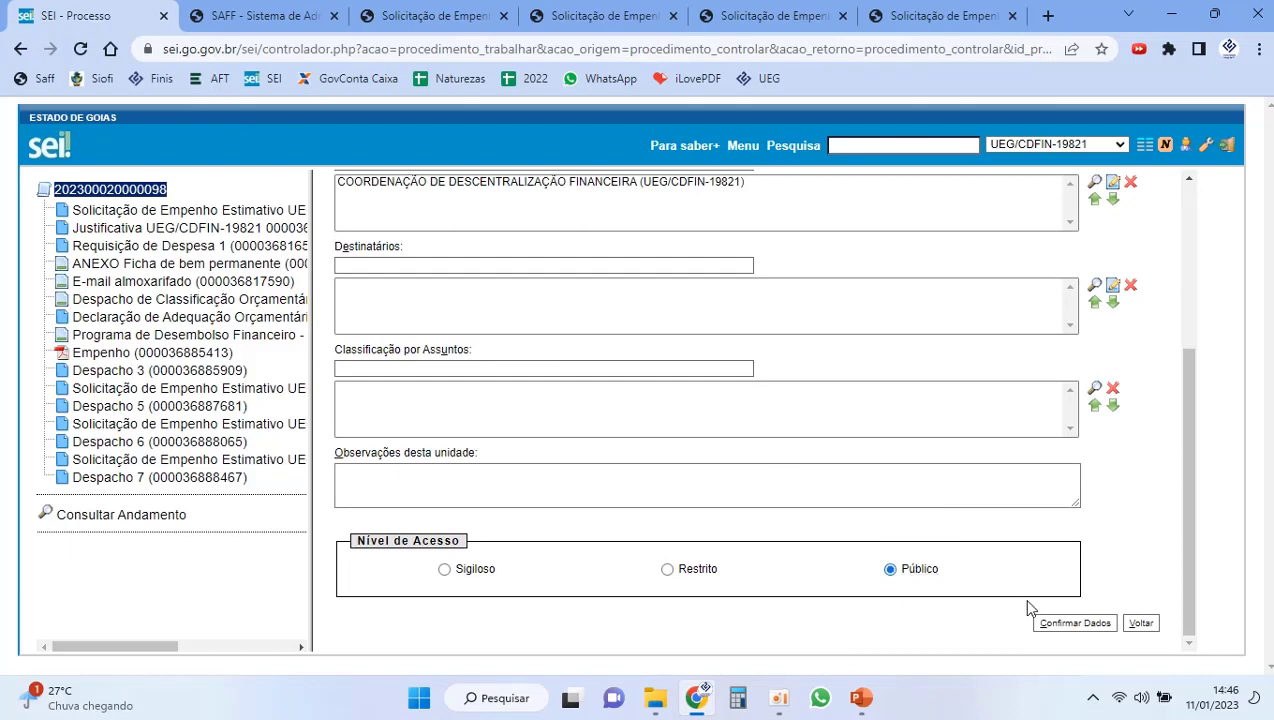
pyautogui.click(1072, 623)
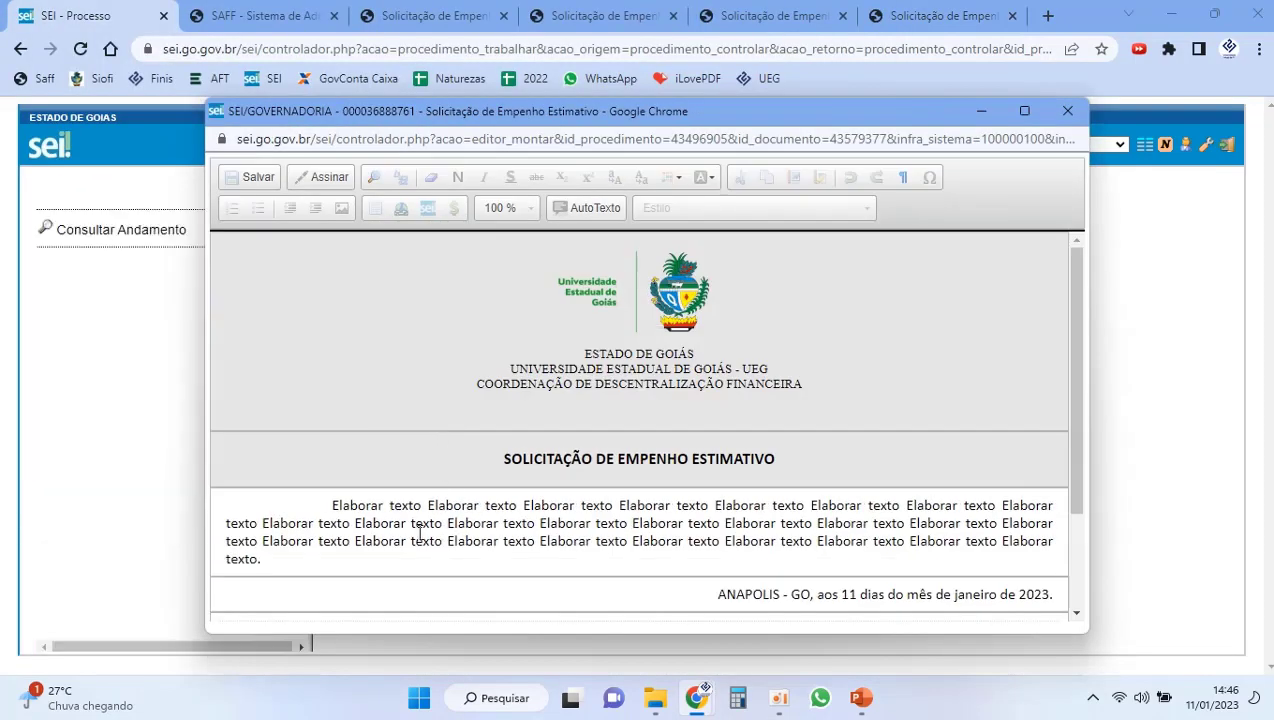
# Step: Replace the placeholder body text of the new Solicitação de Empenho Estimativo with the captured report snip
pyautogui.moveTo(380, 558); pyautogui.dragTo(304, 503)
pyautogui.press('Delete')
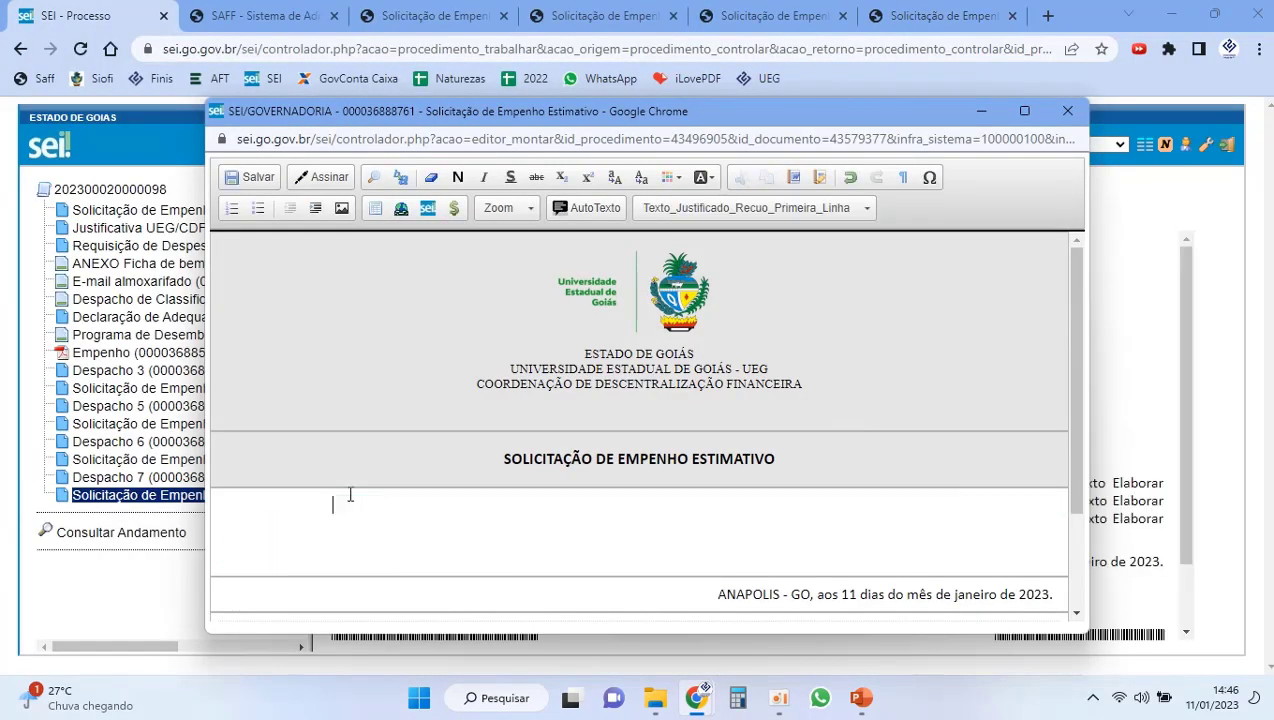
pyautogui.rightClick(402, 502)
pyautogui.click(430, 513)
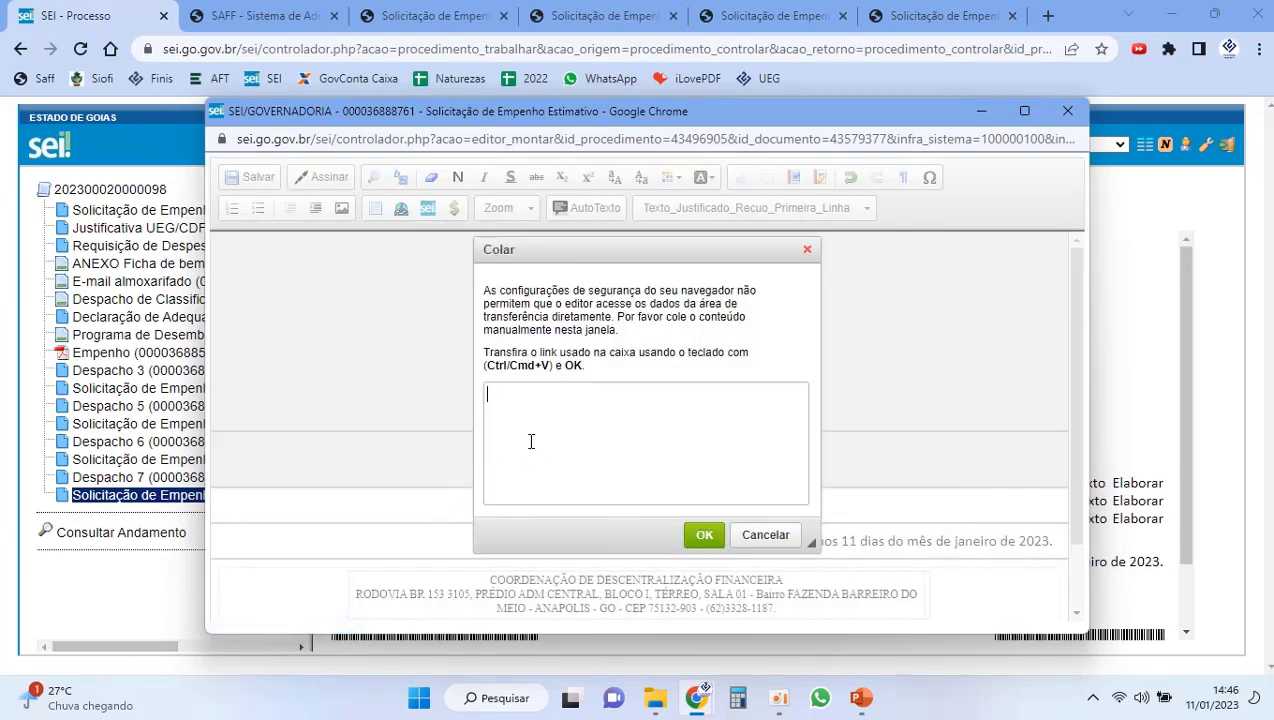
pyautogui.hotkey('ctrl', 'v')
pyautogui.click(704, 534)
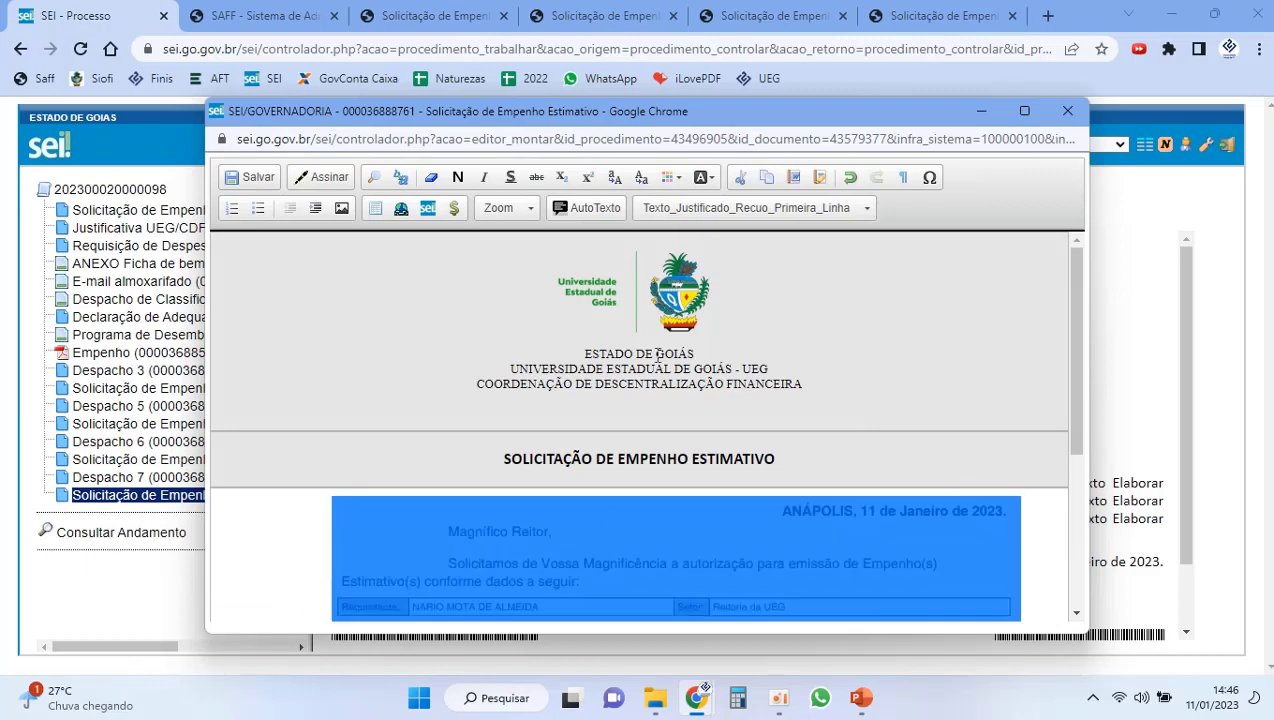
# Step: Apply the Tabela_Texto_Centralizado style to the pasted image, then save and close the document
pyautogui.click(750, 207)
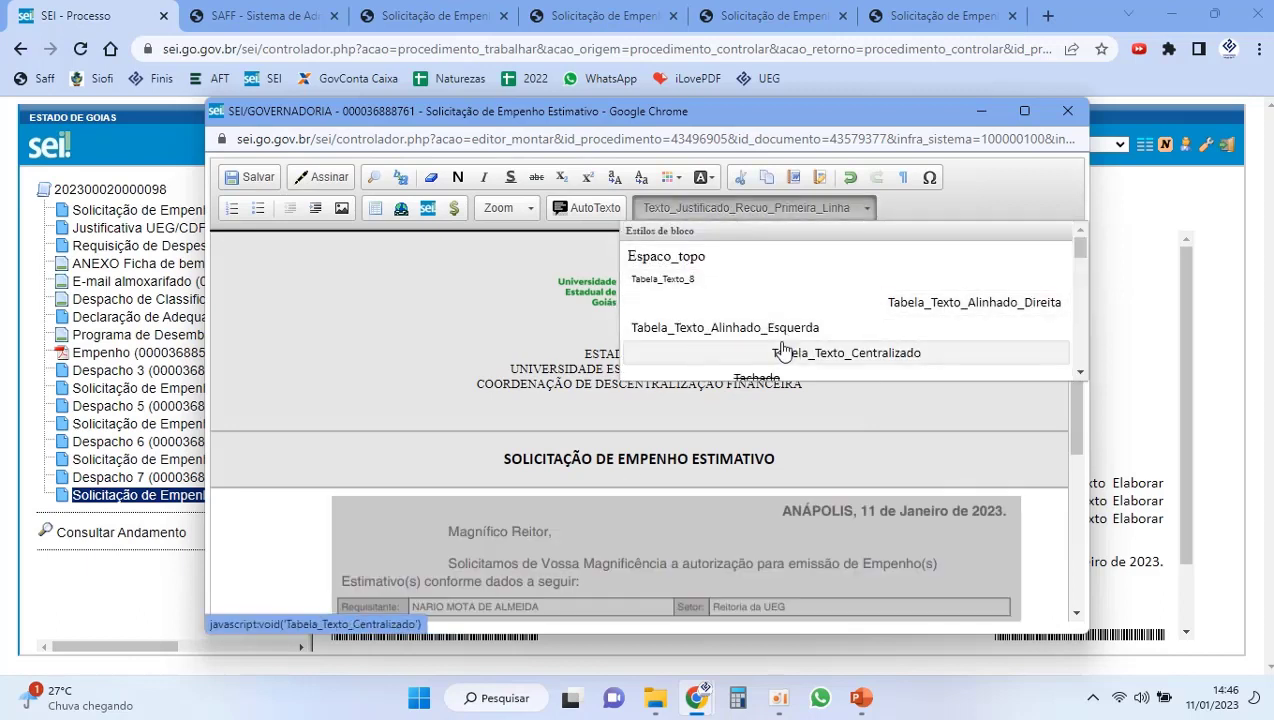
pyautogui.click(920, 356)
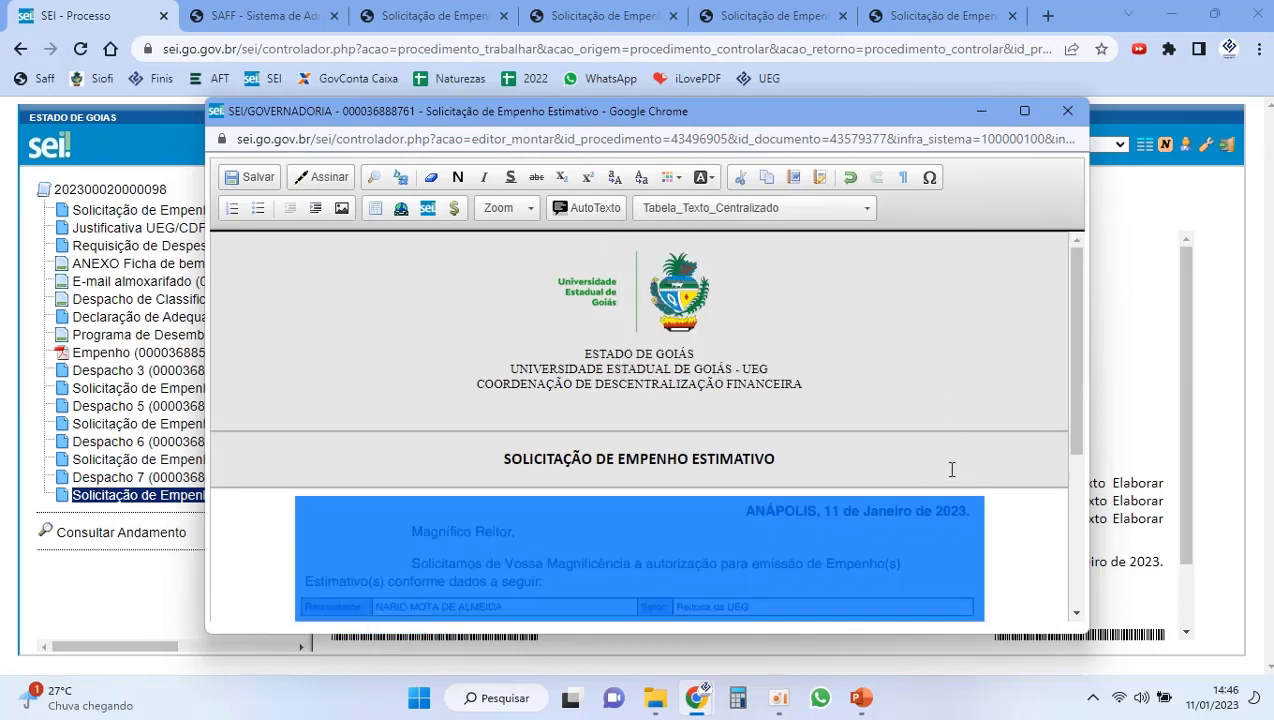
pyautogui.click(252, 177)
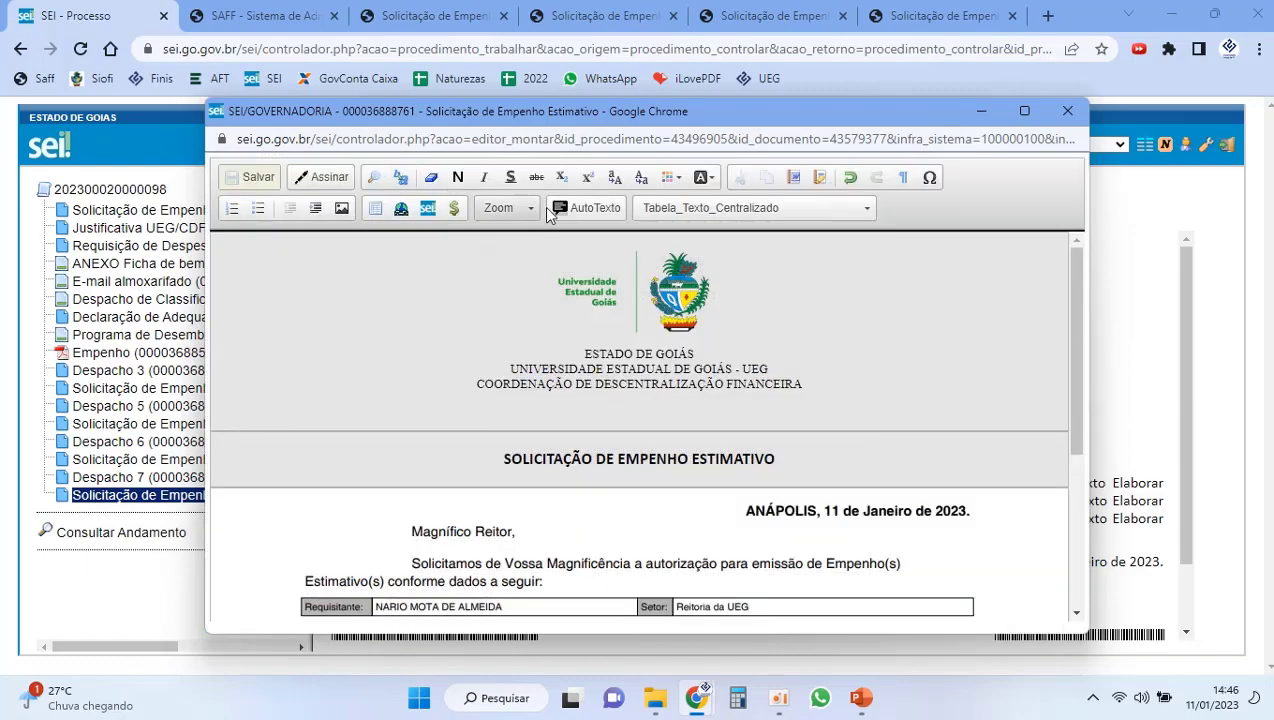
pyautogui.click(1050, 113)
pyautogui.scroll(-3, 336, 322)
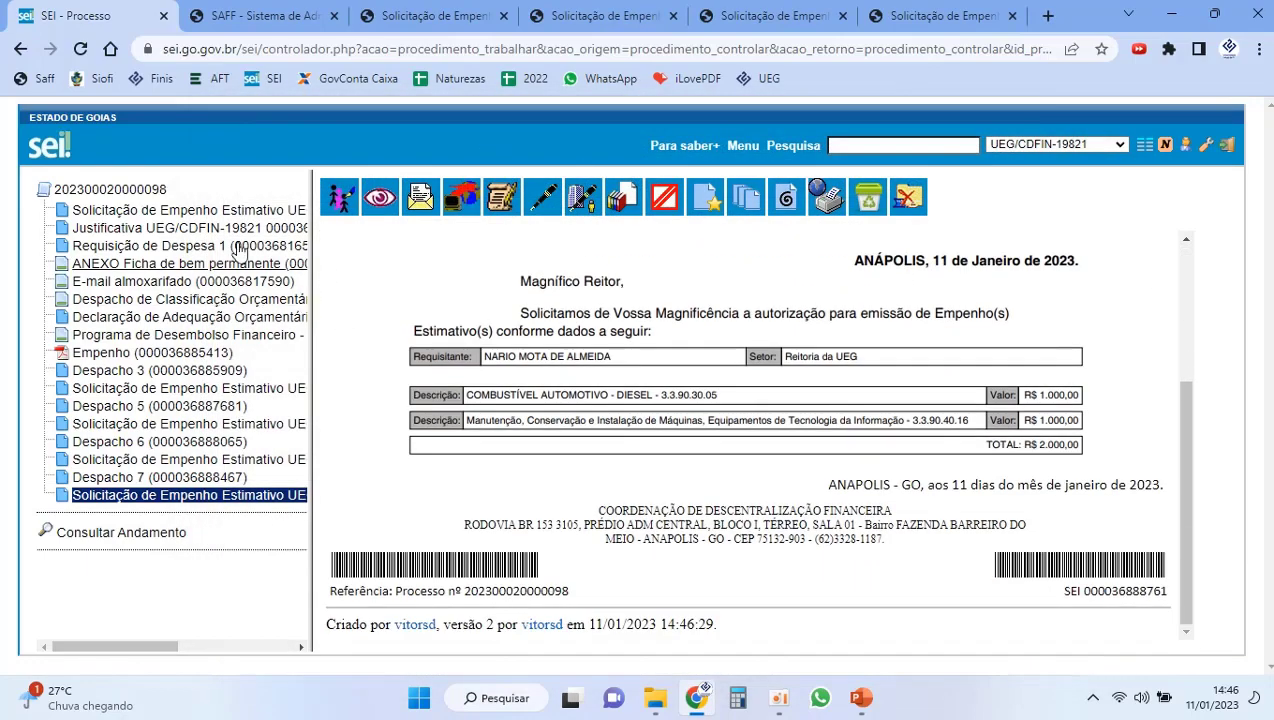
# Step: Generate a Despacho in the process from the standard text Remanejamento with Público access level
pyautogui.click(105, 189)
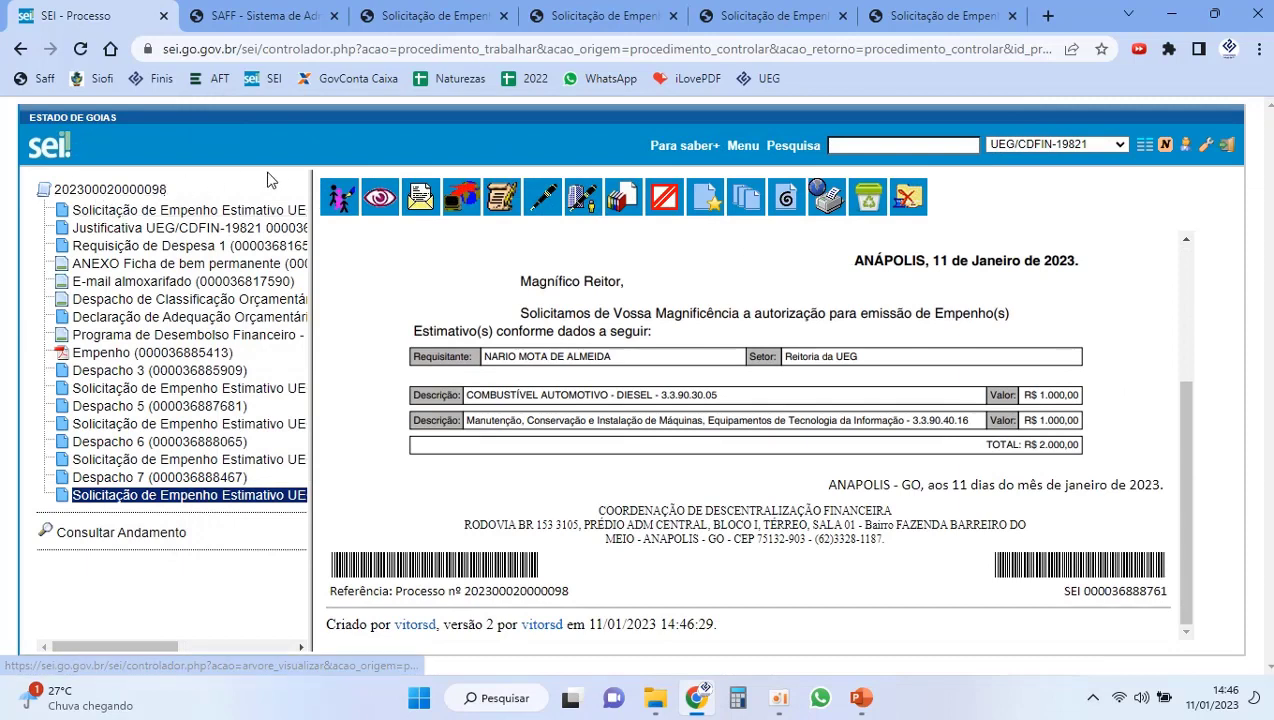
pyautogui.click(338, 196)
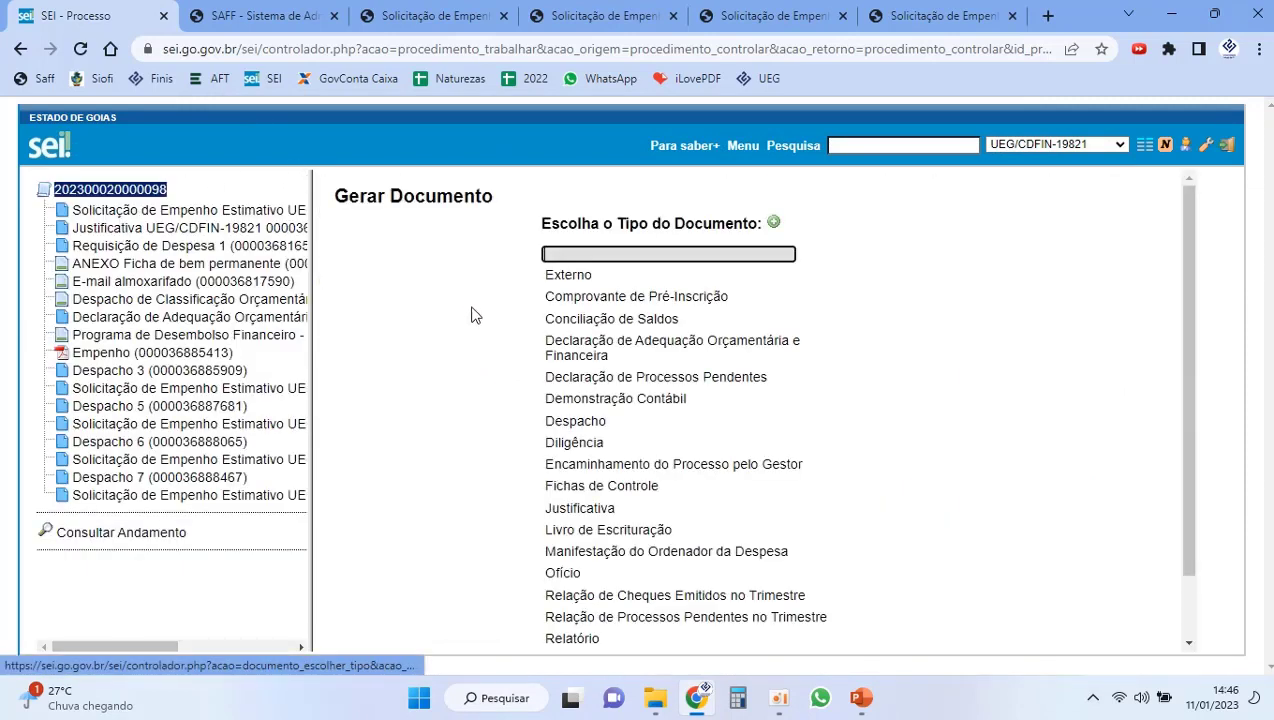
pyautogui.click(570, 421)
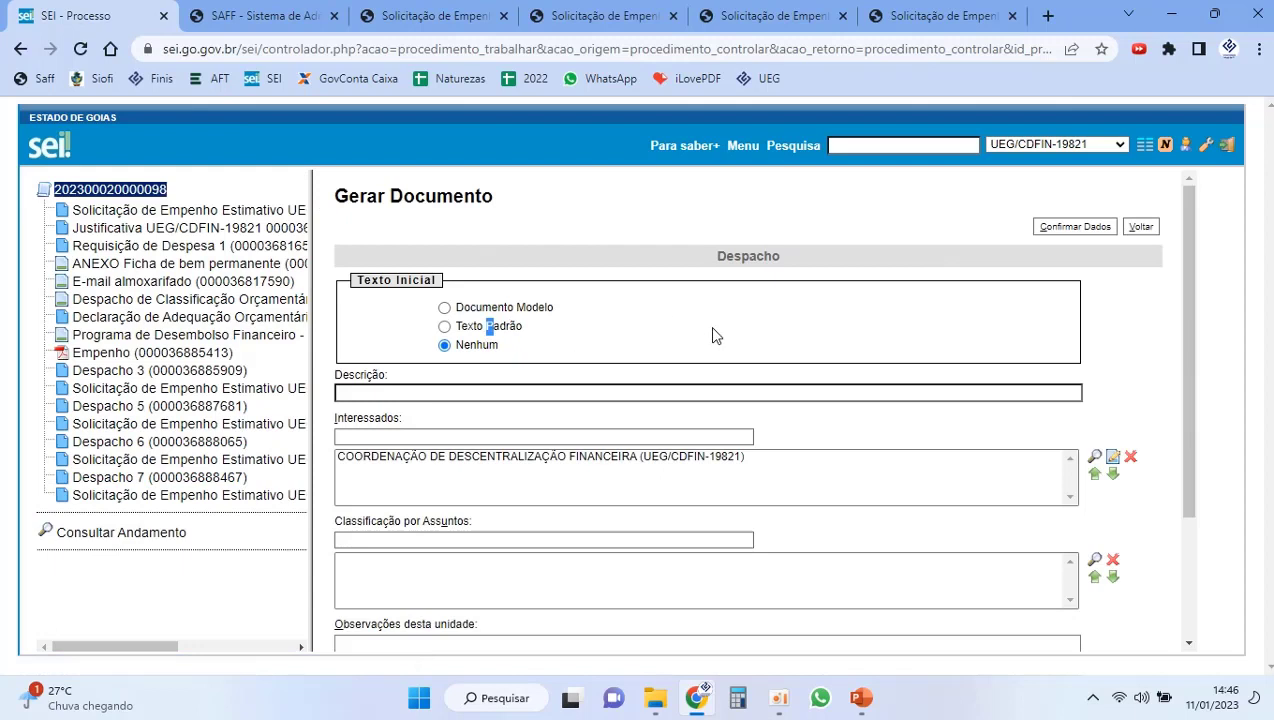
pyautogui.click(500, 326)
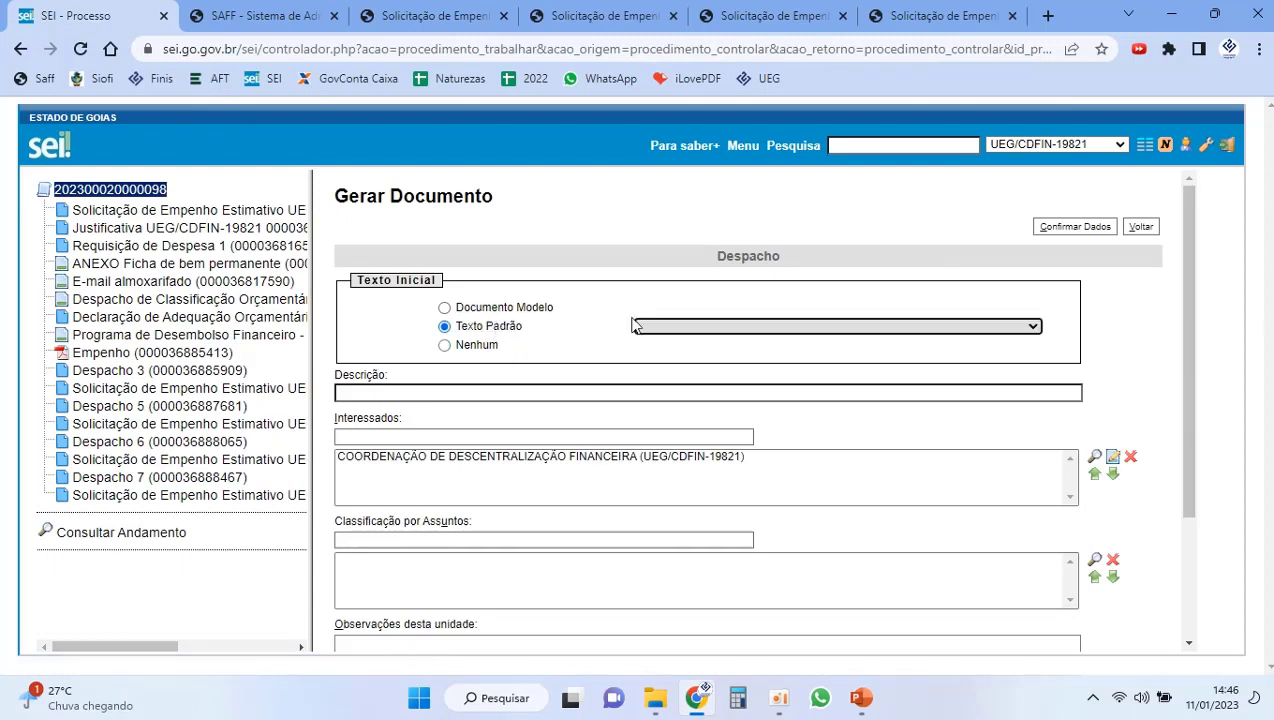
pyautogui.click(684, 327)
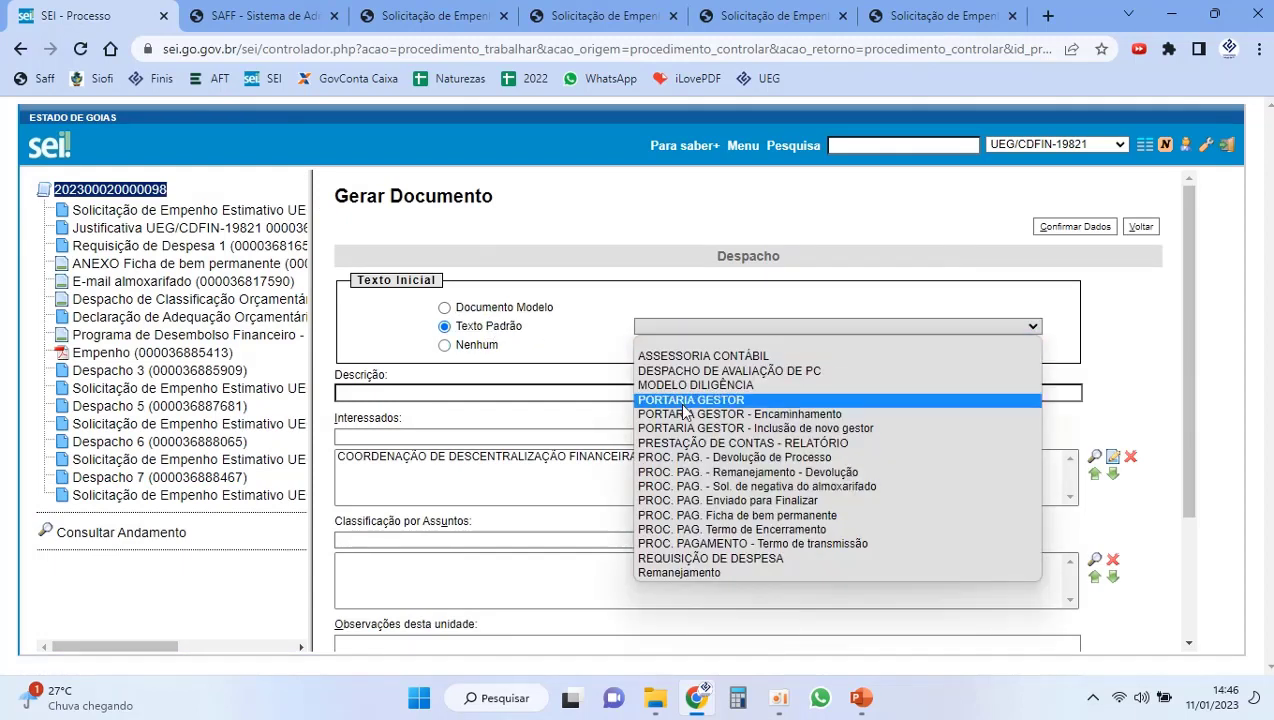
pyautogui.click(678, 573)
pyautogui.scroll(-3, 675, 487)
pyautogui.click(920, 572)
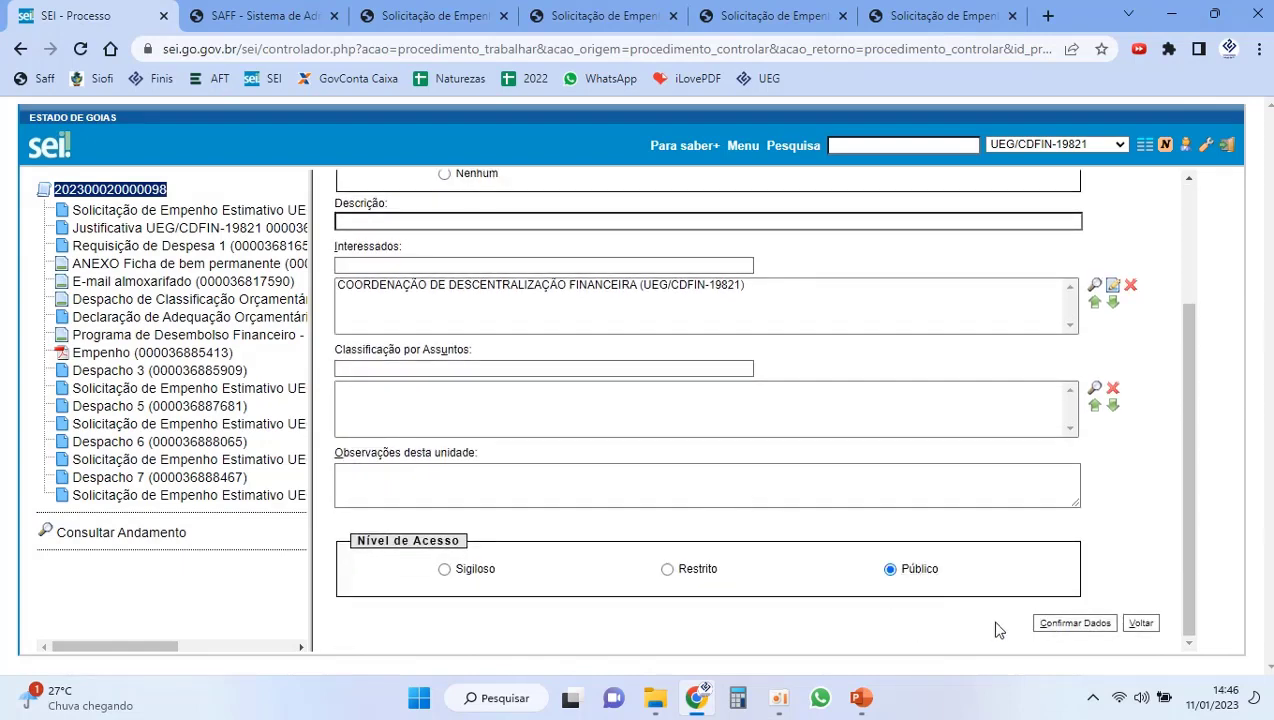
pyautogui.click(1052, 625)
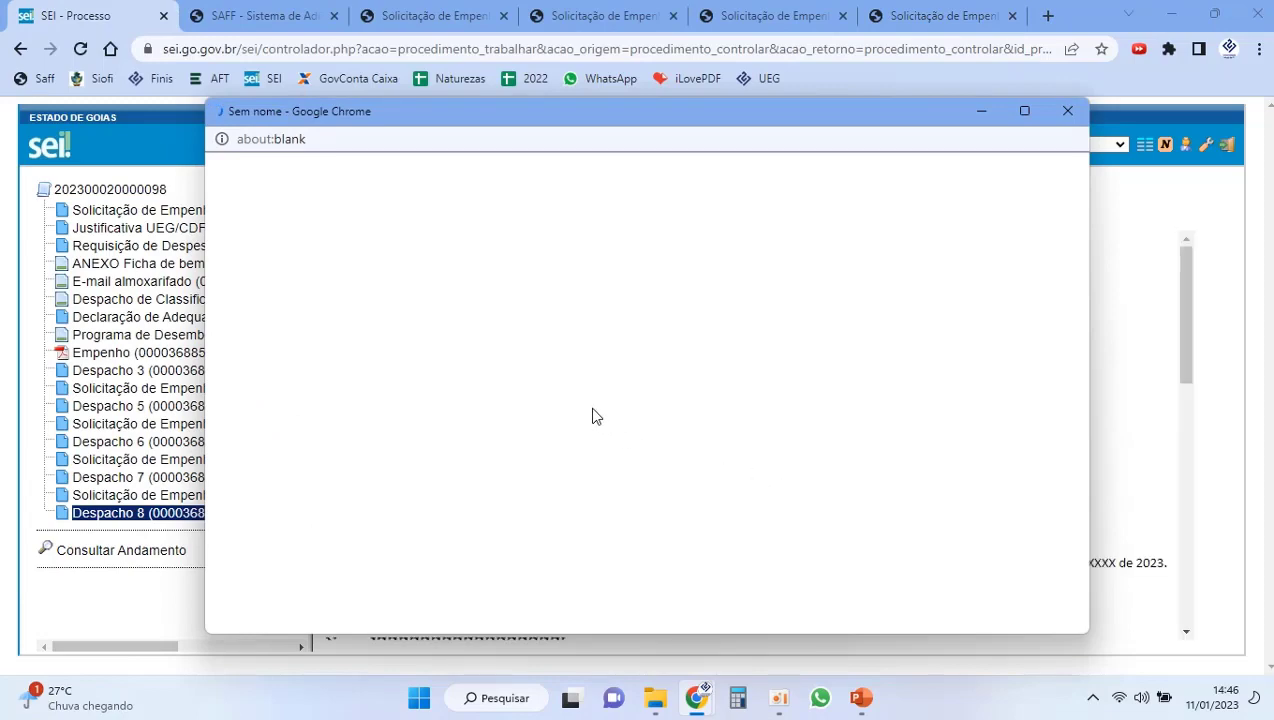
# Step: Fill in the Despacho's Assunto as "Solicitação de Remanejamento"
pyautogui.scroll(-2, 530, 376)
pyautogui.click(387, 340)
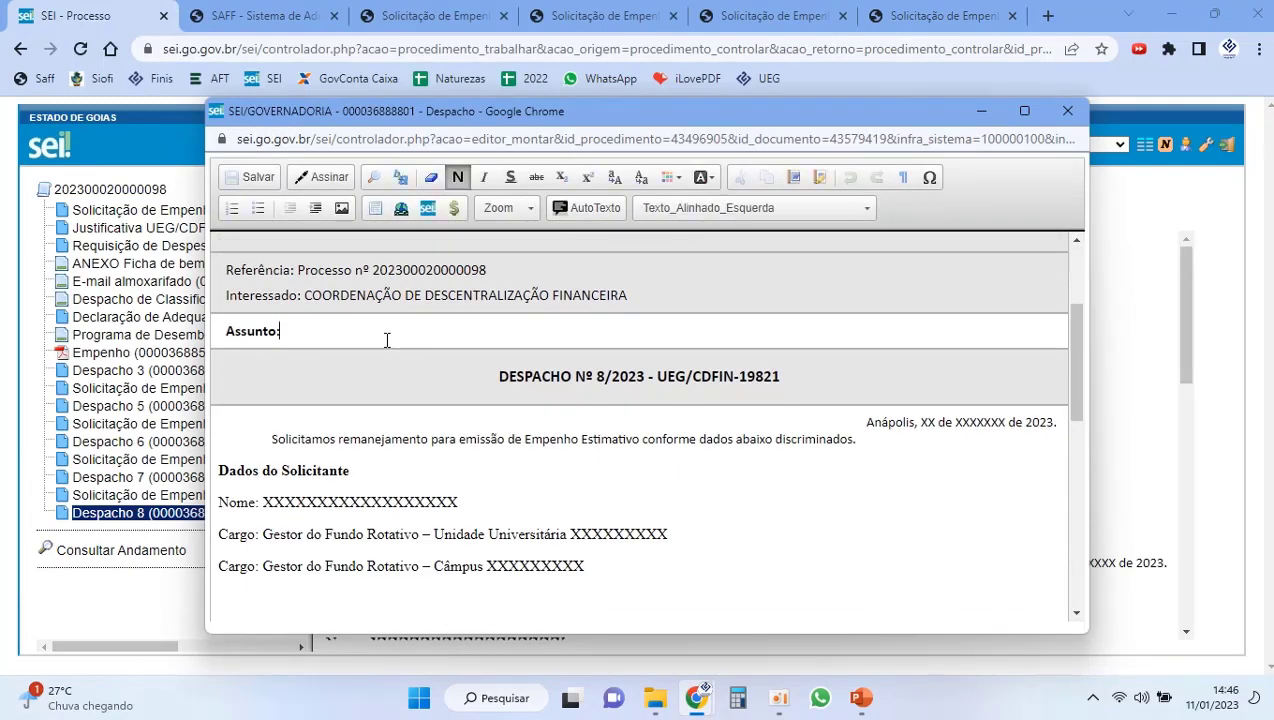
pyautogui.write('Solicitação de Remanejamento')
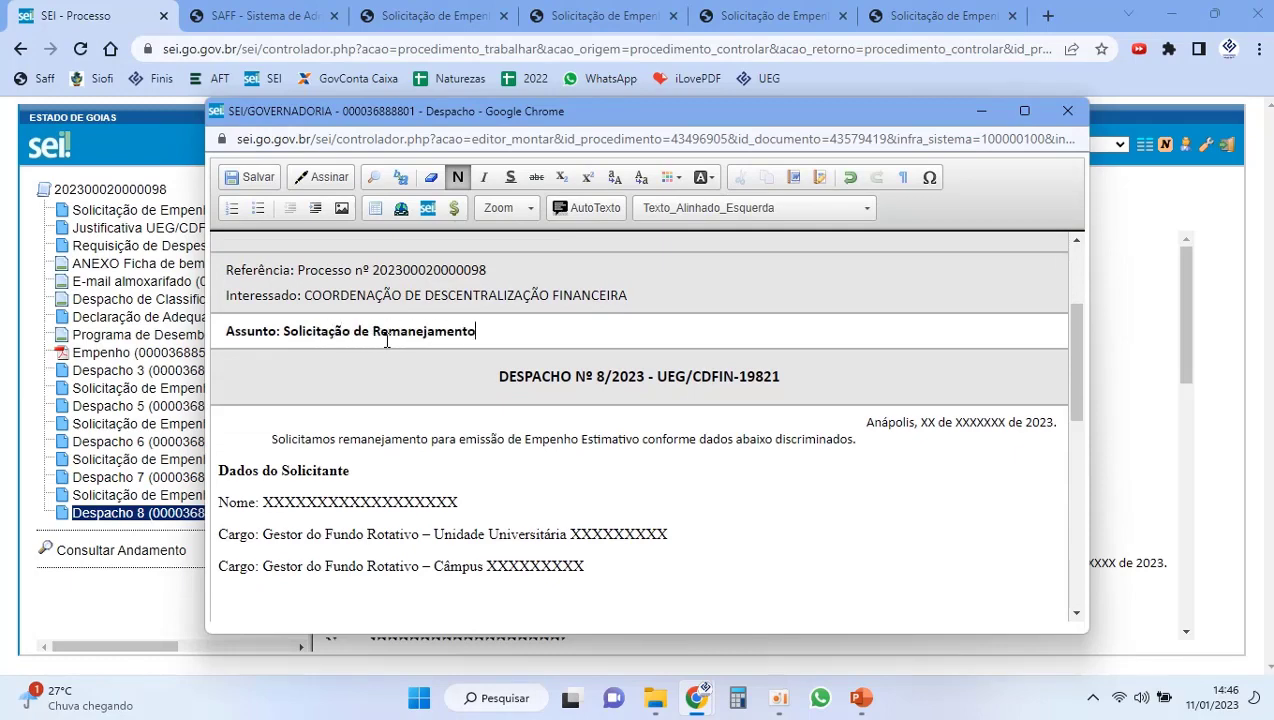
# Step: Check the Exemplo 04 slide in PowerPoint and set the Natureza de Despesa under Empenho to 3.3.90.40.16
pyautogui.scroll(-3, 442, 477)
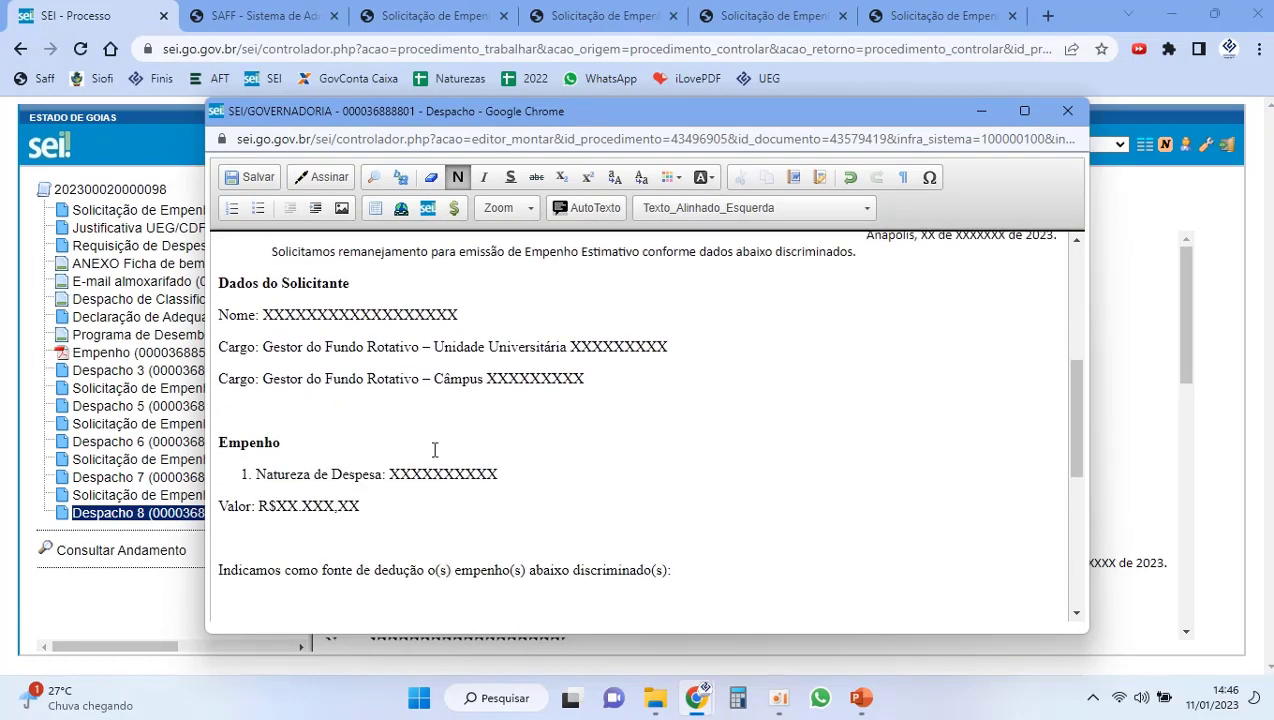
pyautogui.scroll(-2, 385, 372)
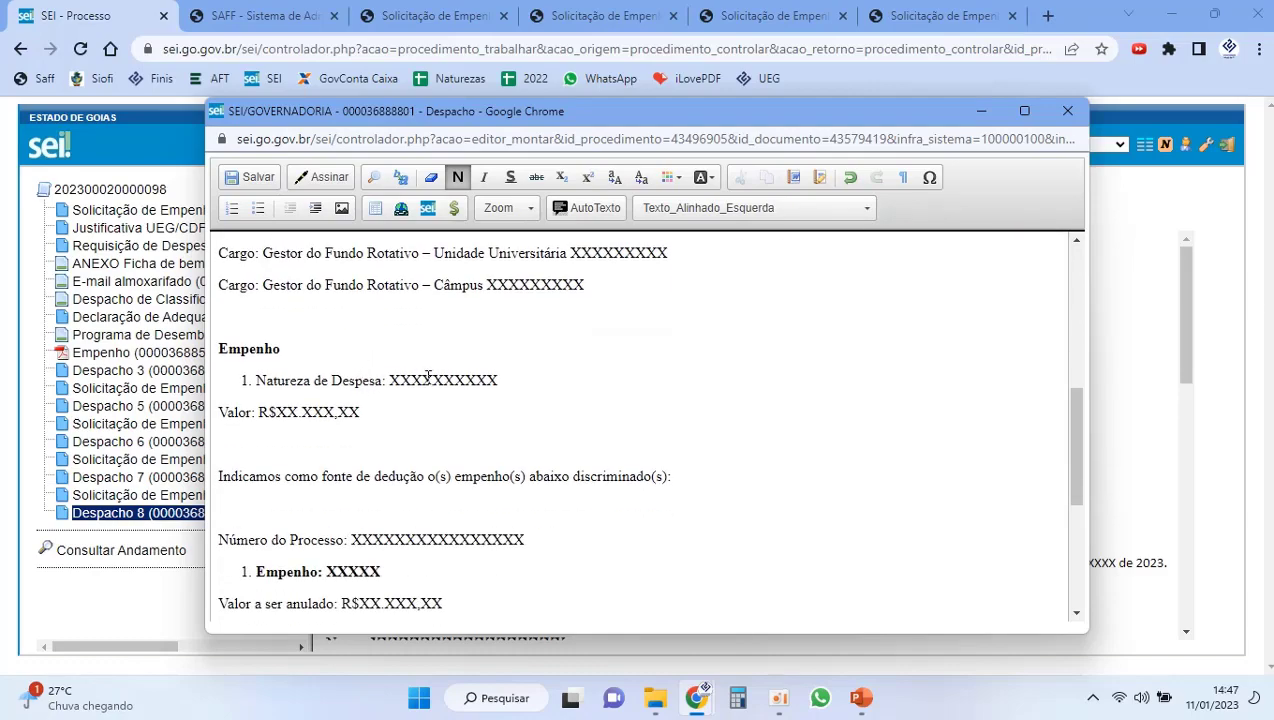
pyautogui.doubleClick(428, 380)
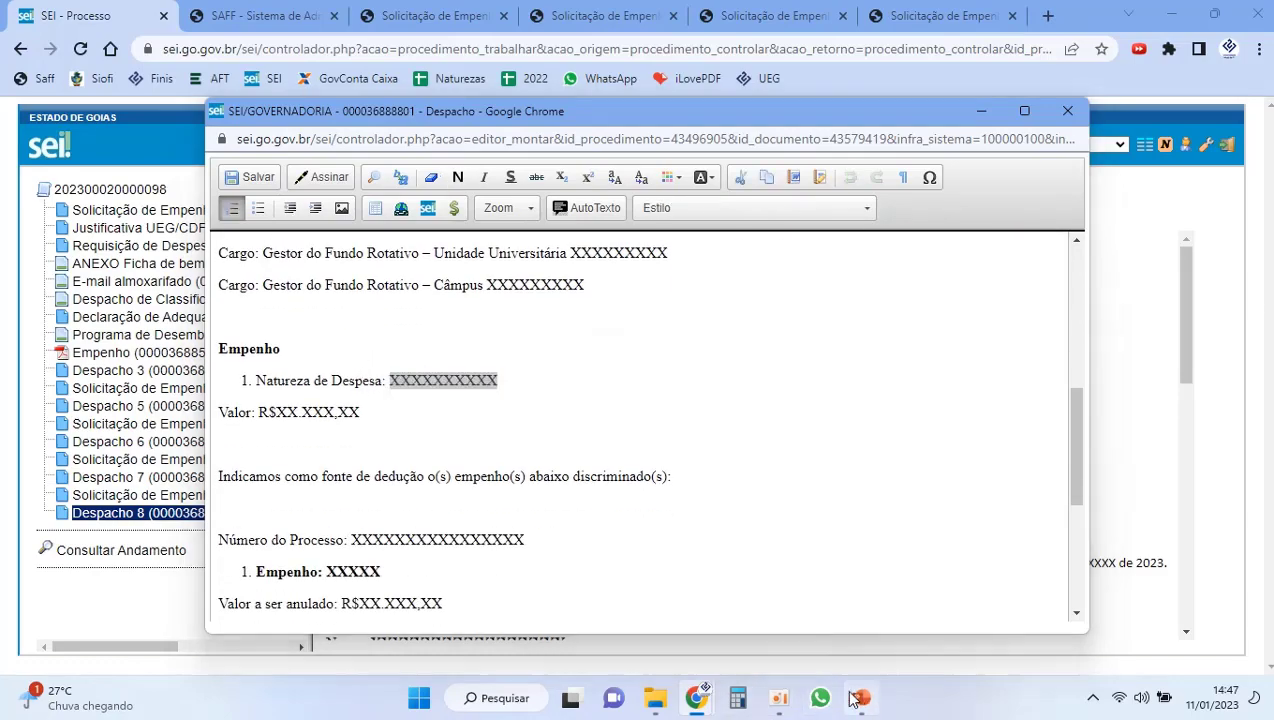
pyautogui.click(861, 698)
pyautogui.click(857, 698)
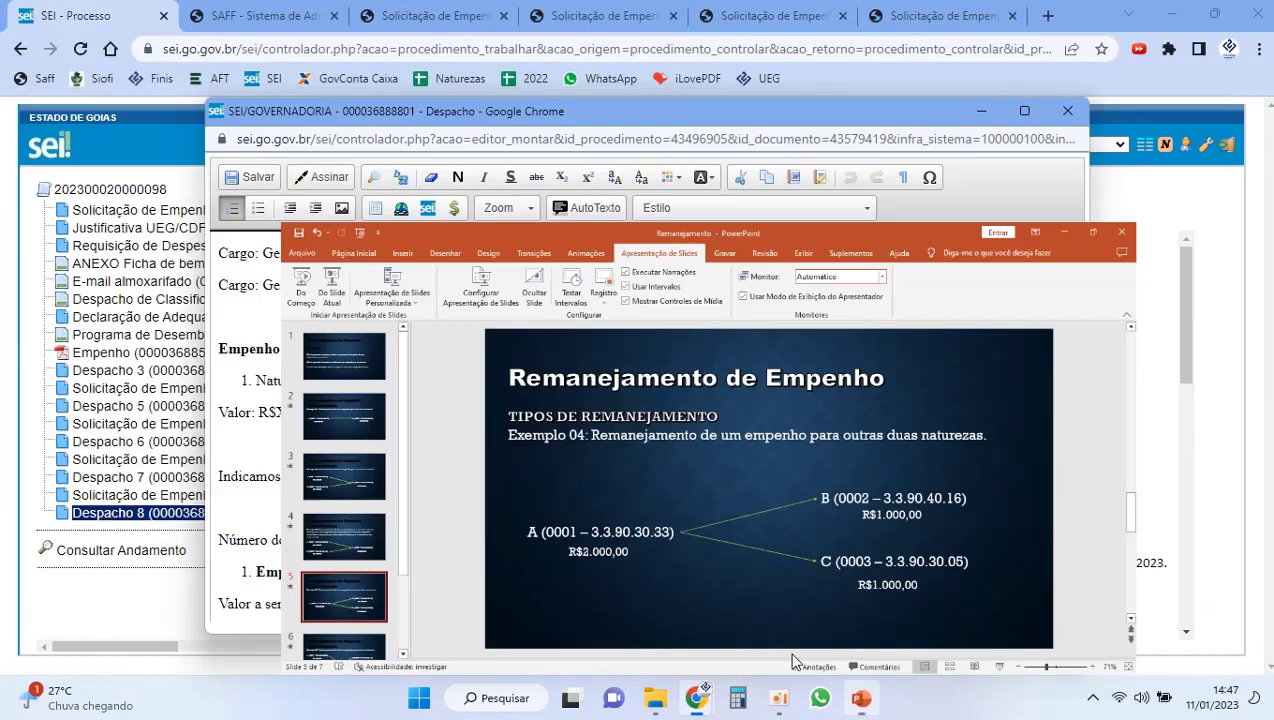
pyautogui.write('3.3.90.40.16')
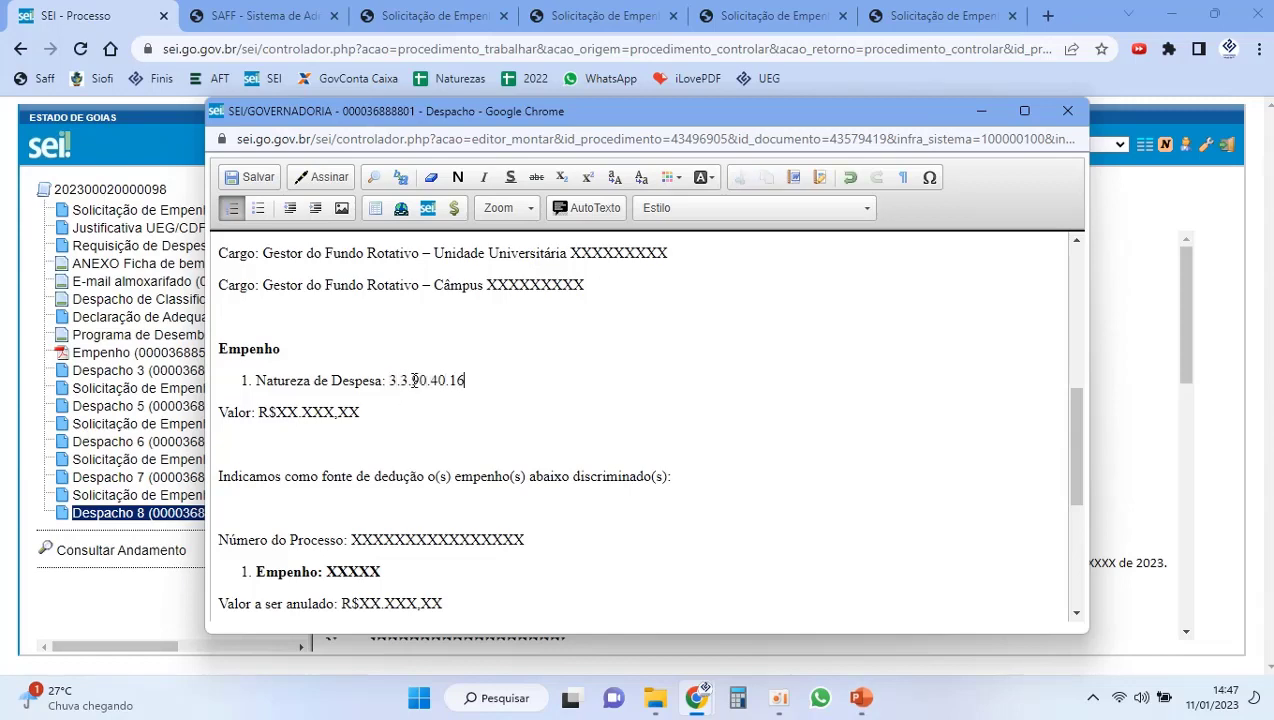
# Step: Check the first target's amount on the slide and set the Valor under Empenho to R$1.000,00
pyautogui.click(857, 698)
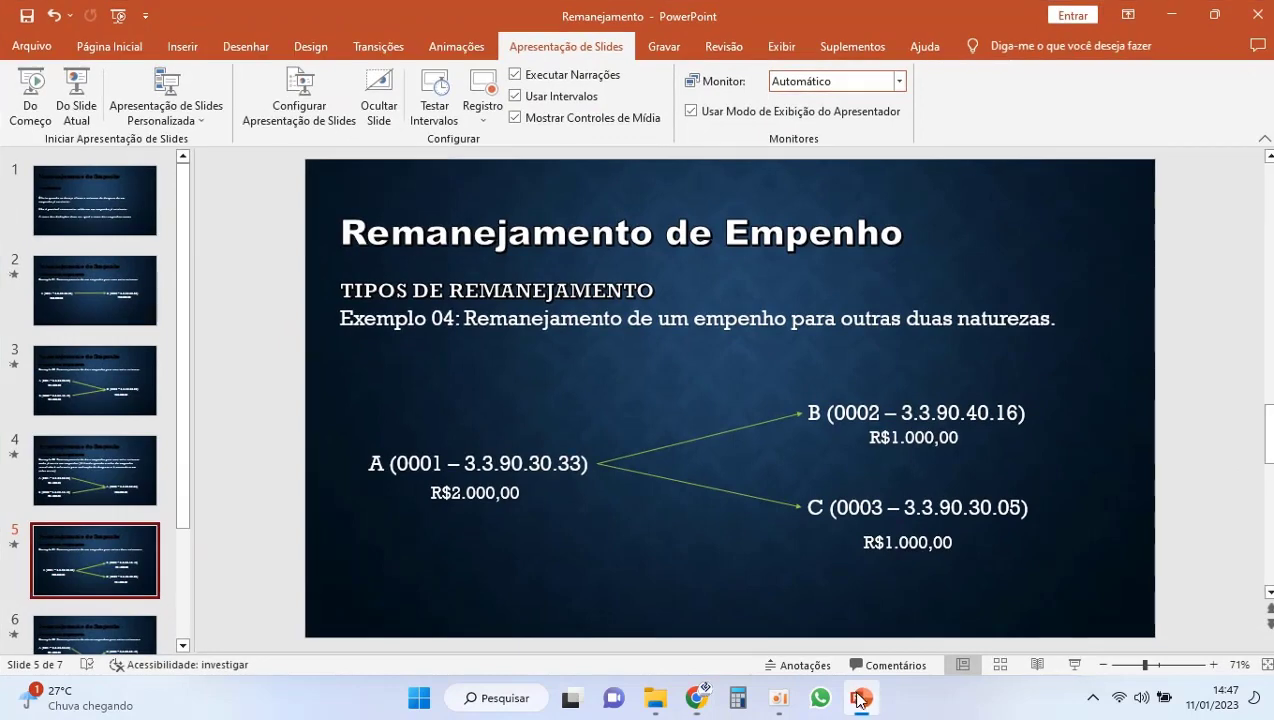
pyautogui.click(857, 698)
pyautogui.doubleClick(286, 418)
pyautogui.write('1')
pyautogui.doubleClick(303, 416)
pyautogui.write('000')
pyautogui.doubleClick(328, 414)
pyautogui.write('00')
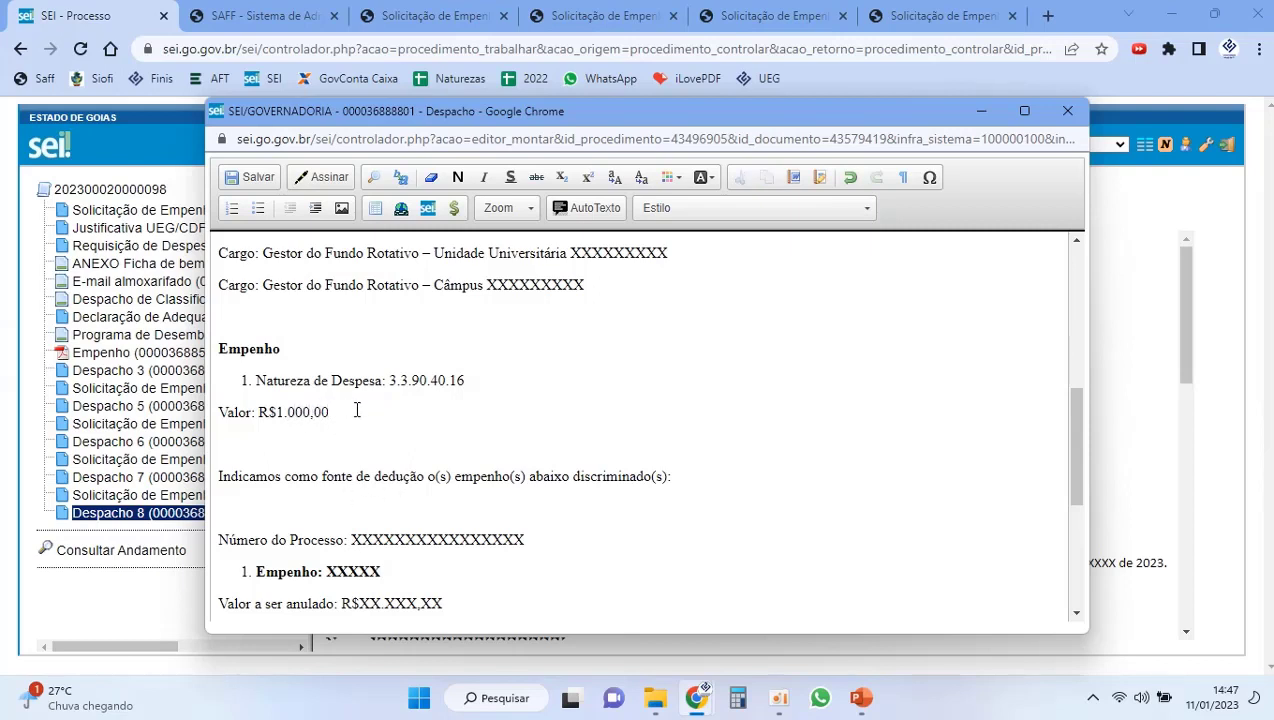
# Step: Move the Valor line into the first Empenho list item, on its own line beneath the Natureza de Despesa
pyautogui.press('Return')
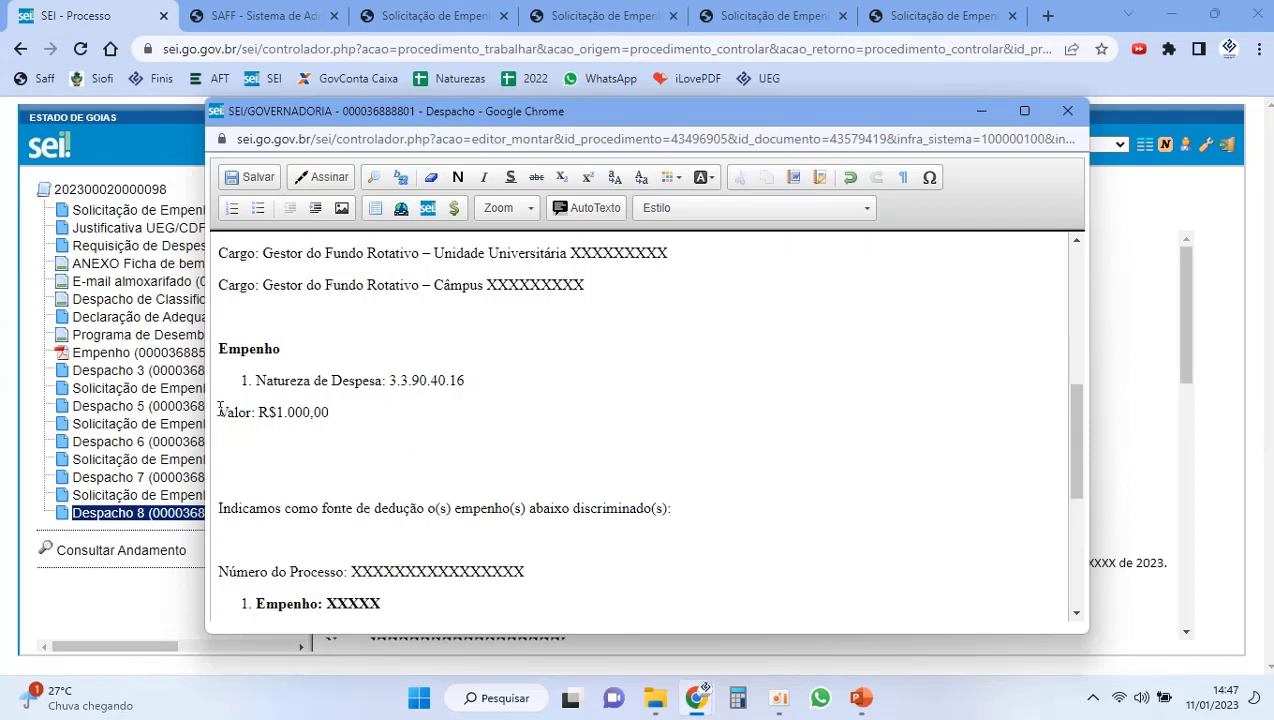
pyautogui.press('BackSpace')
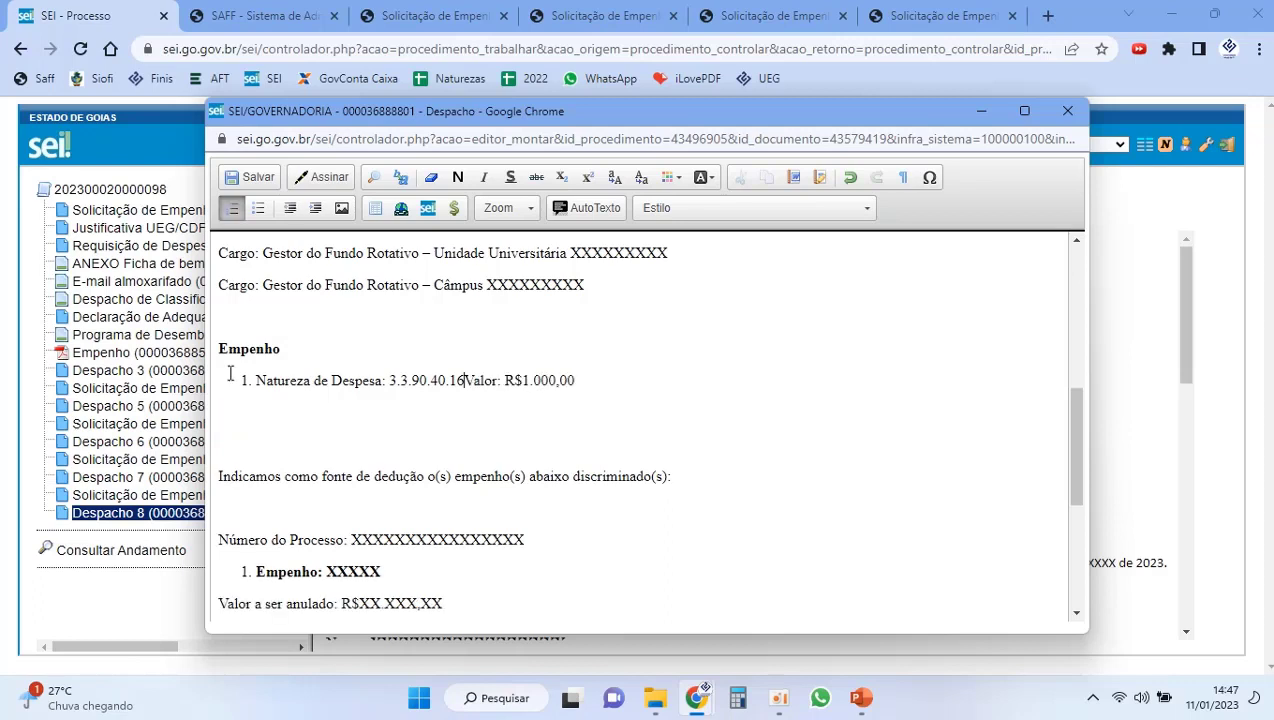
pyautogui.hotkey('shift', 'Return')
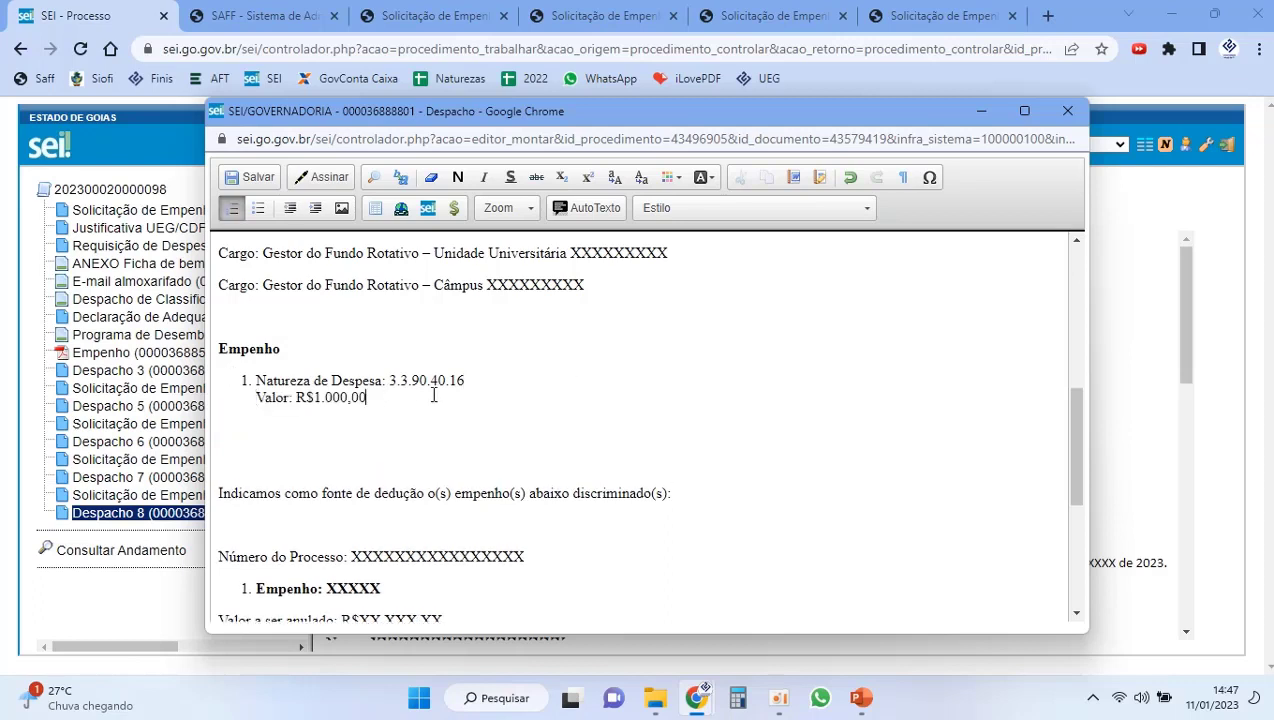
# Step: Add a second Empenho list item by copying the first item's Natureza de Despesa and Valor lines
pyautogui.press('Return')
pyautogui.moveTo(397, 398); pyautogui.dragTo(256, 381)
pyautogui.hotkey('ctrl', 'c')
pyautogui.click(270, 415)
pyautogui.hotkey('ctrl', 'v')
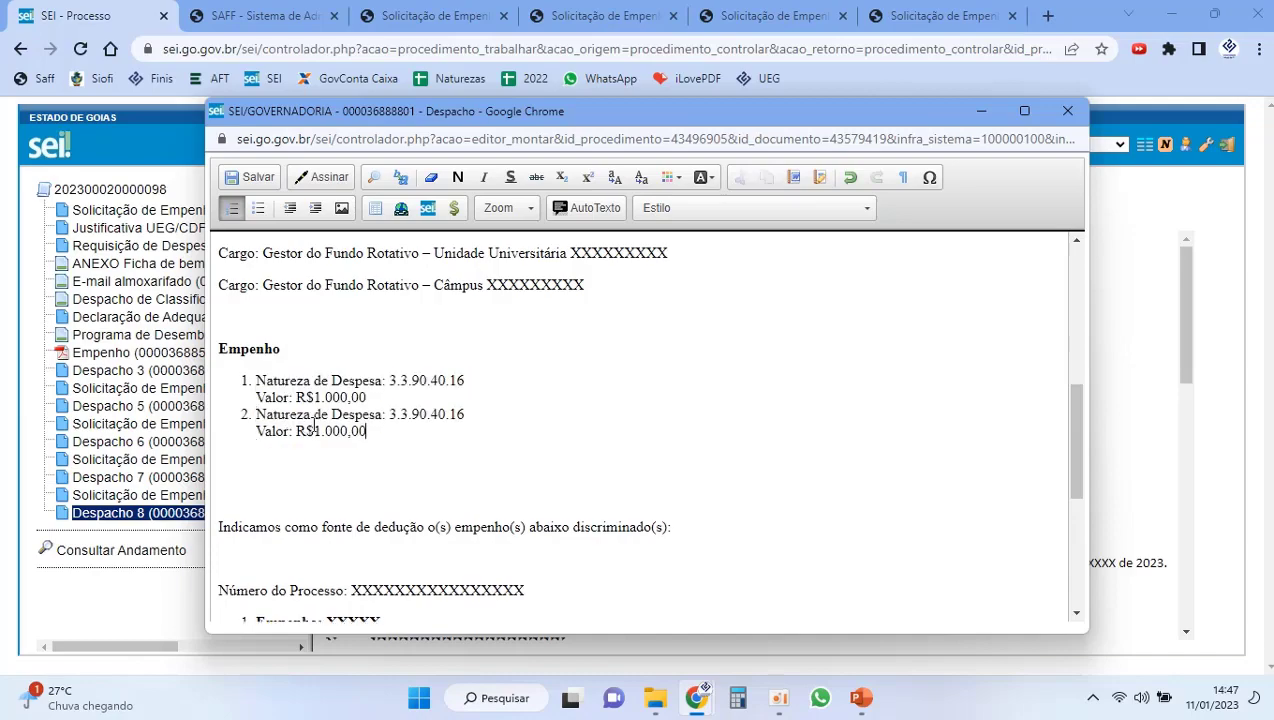
# Step: Check the slide's second target and change the second item's Natureza de Despesa to 3.3.90.30.05
pyautogui.click(860, 697)
pyautogui.click(860, 697)
pyautogui.moveTo(431, 413); pyautogui.dragTo(463, 414)
pyautogui.write('30.05')
# Step: Remove the surplus blank lines between the Empenho list and the "Indicamos como fonte de dedução" paragraph
pyautogui.click(295, 489)
pyautogui.press('BackSpace')
pyautogui.press('BackSpace')
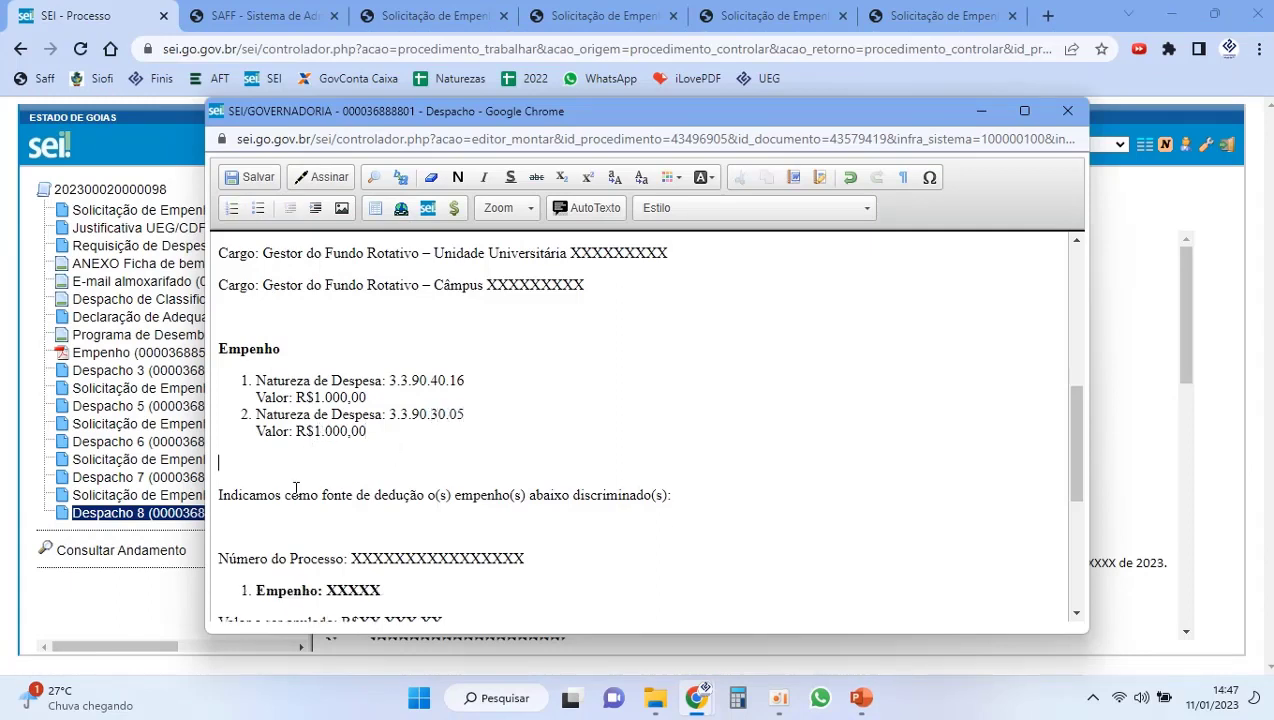
# Step: Copy the process number from the SEI document tree into the Despacho's Número do Processo line, replacing the placeholder
pyautogui.scroll(-1, 333, 463)
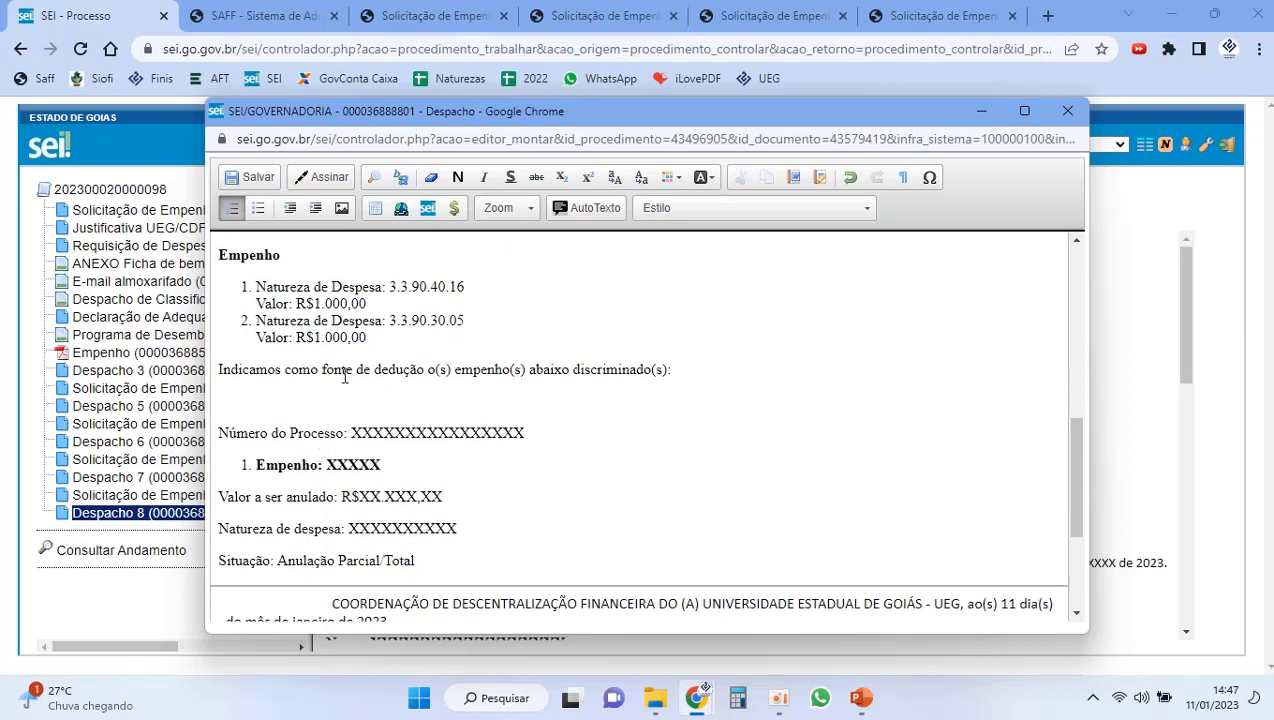
pyautogui.click(860, 697)
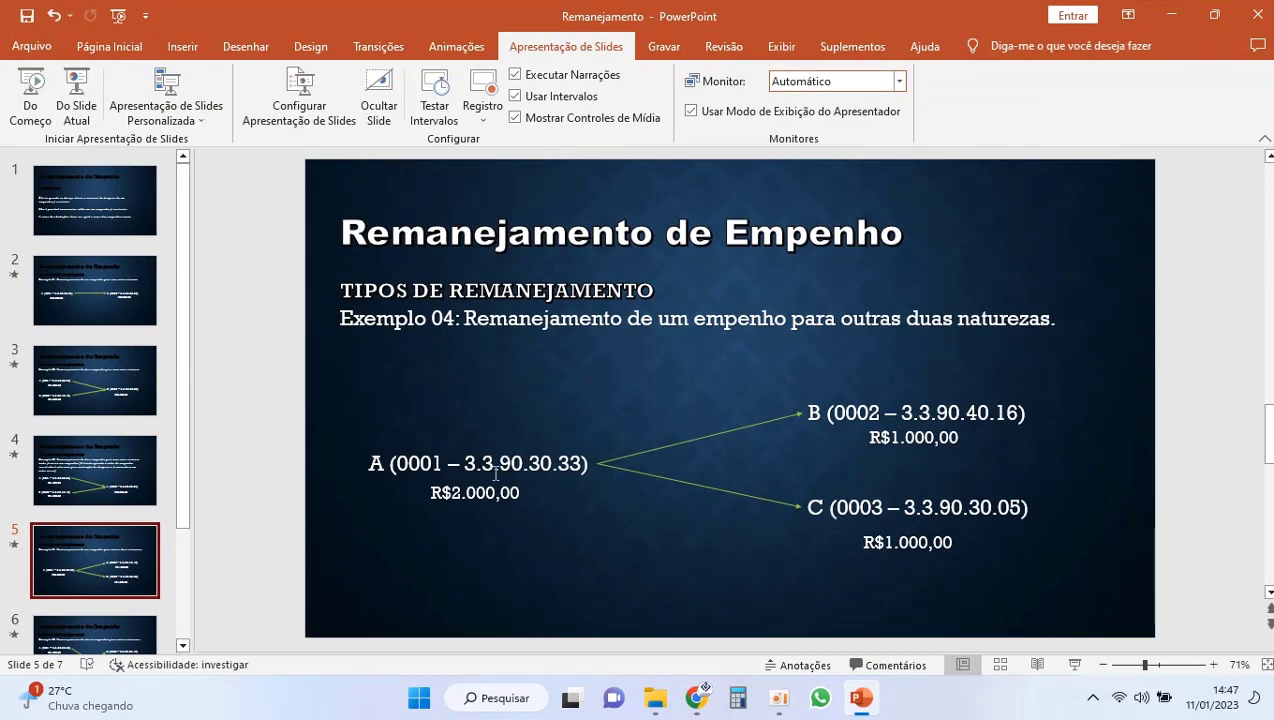
pyautogui.click(857, 700)
pyautogui.click(37, 192)
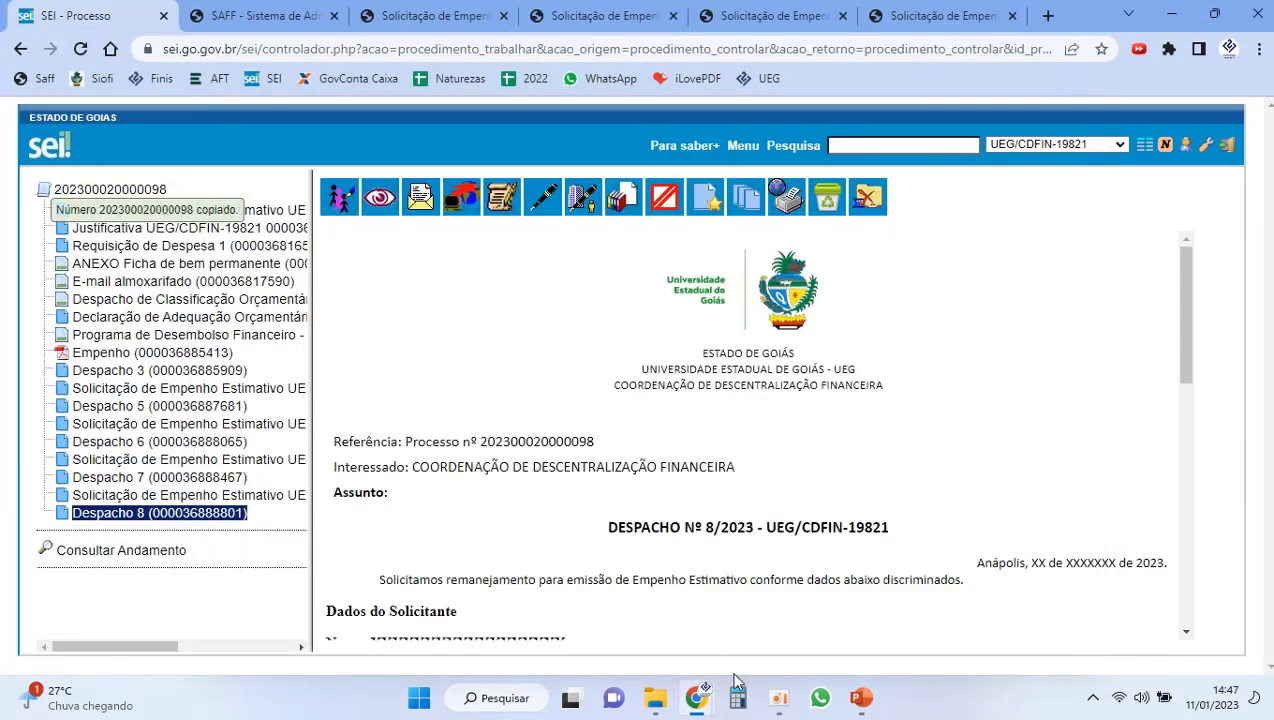
pyautogui.click(858, 698)
pyautogui.click(855, 700)
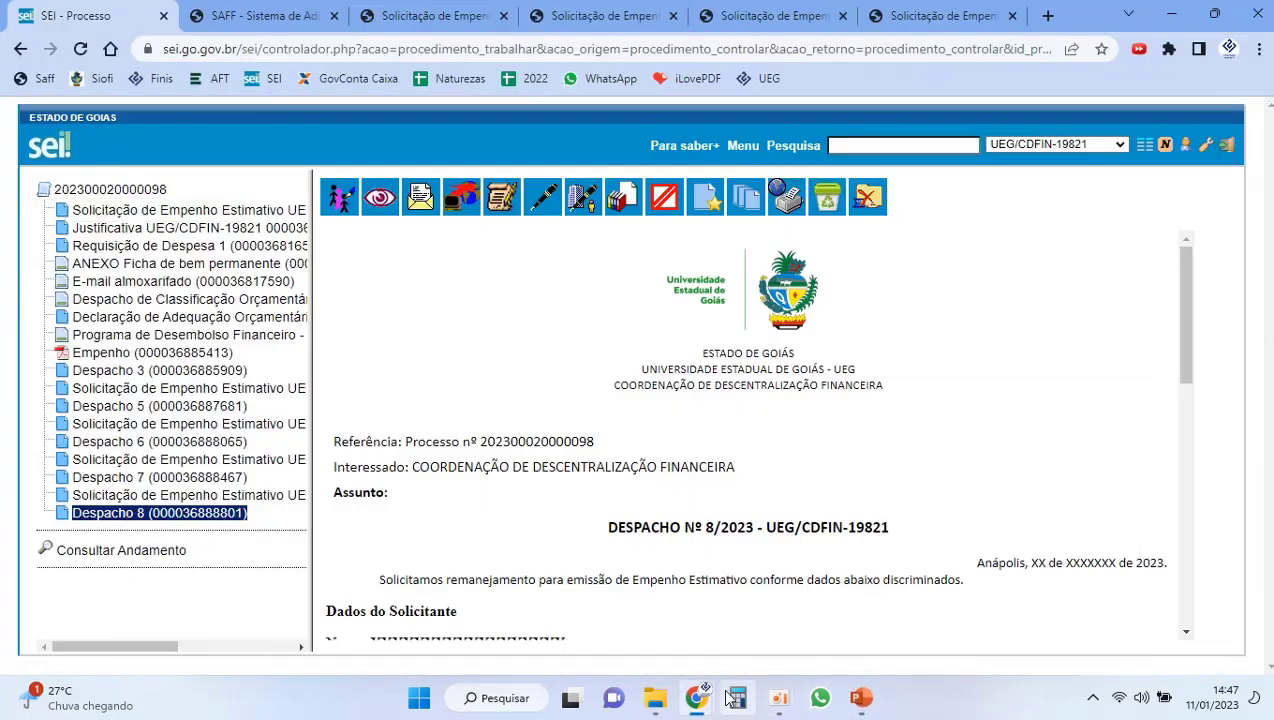
pyautogui.moveTo(706, 700)
pyautogui.click(720, 540)
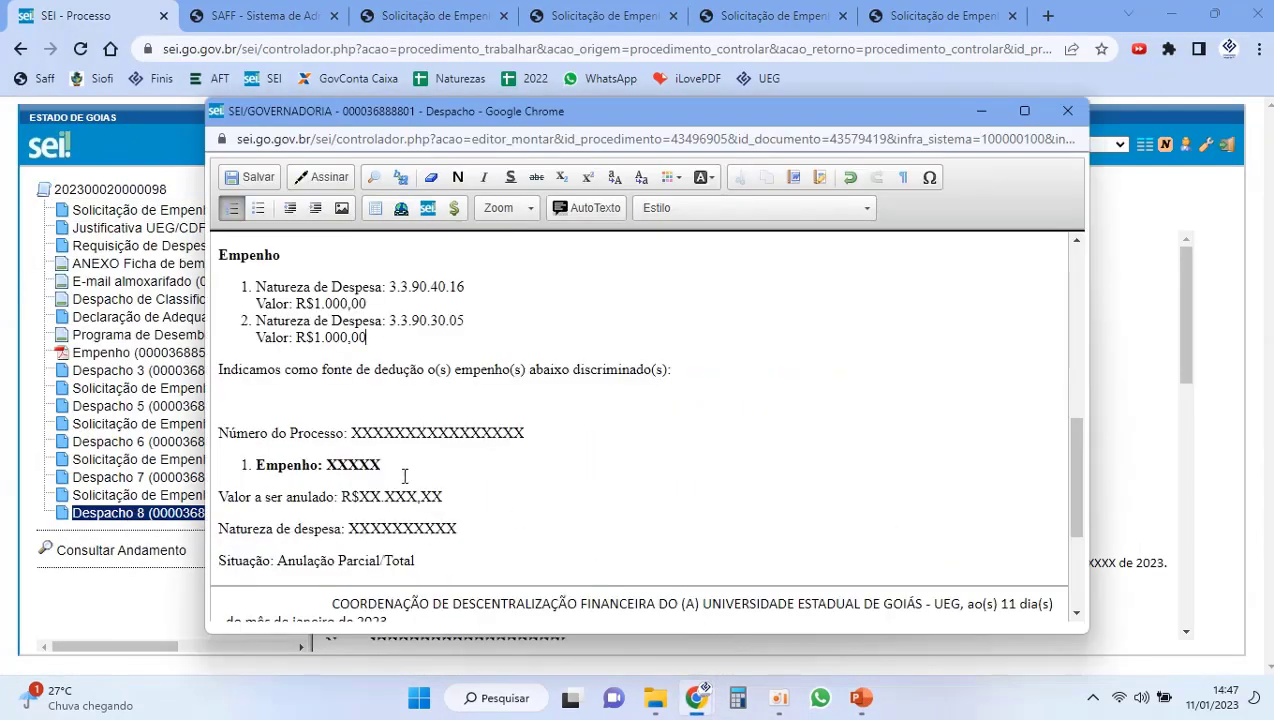
pyautogui.doubleClick(409, 437)
pyautogui.hotkey('ctrl', 'v')
# Step: Set the deduction source's Empenho to 0001 and its Valor a ser anulado to R$2.000,00
pyautogui.doubleClick(352, 465)
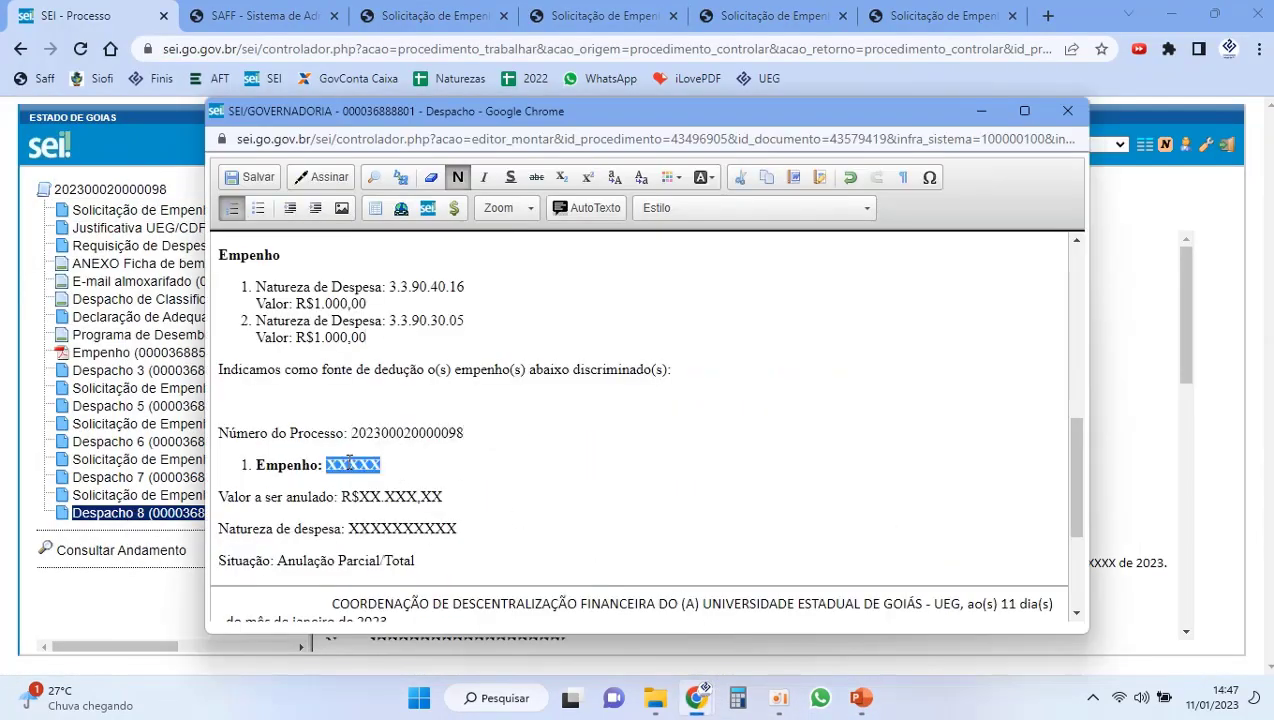
pyautogui.write('0001')
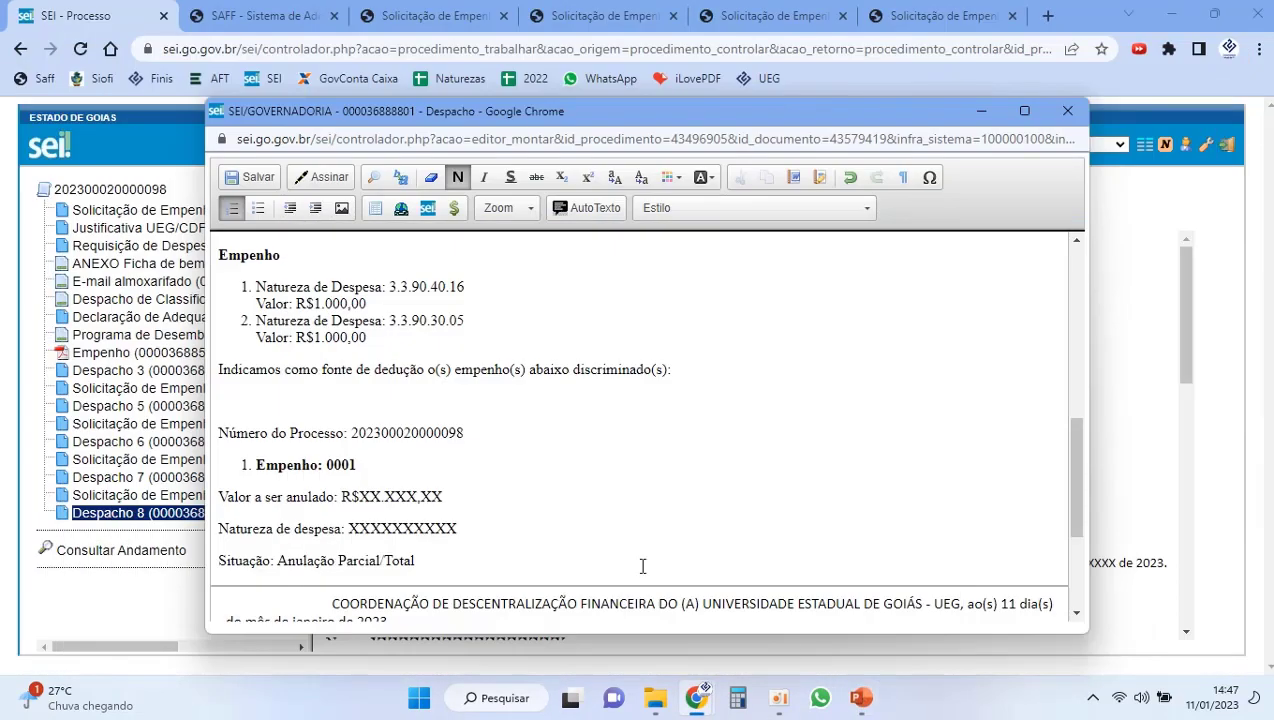
pyautogui.doubleClick(371, 497)
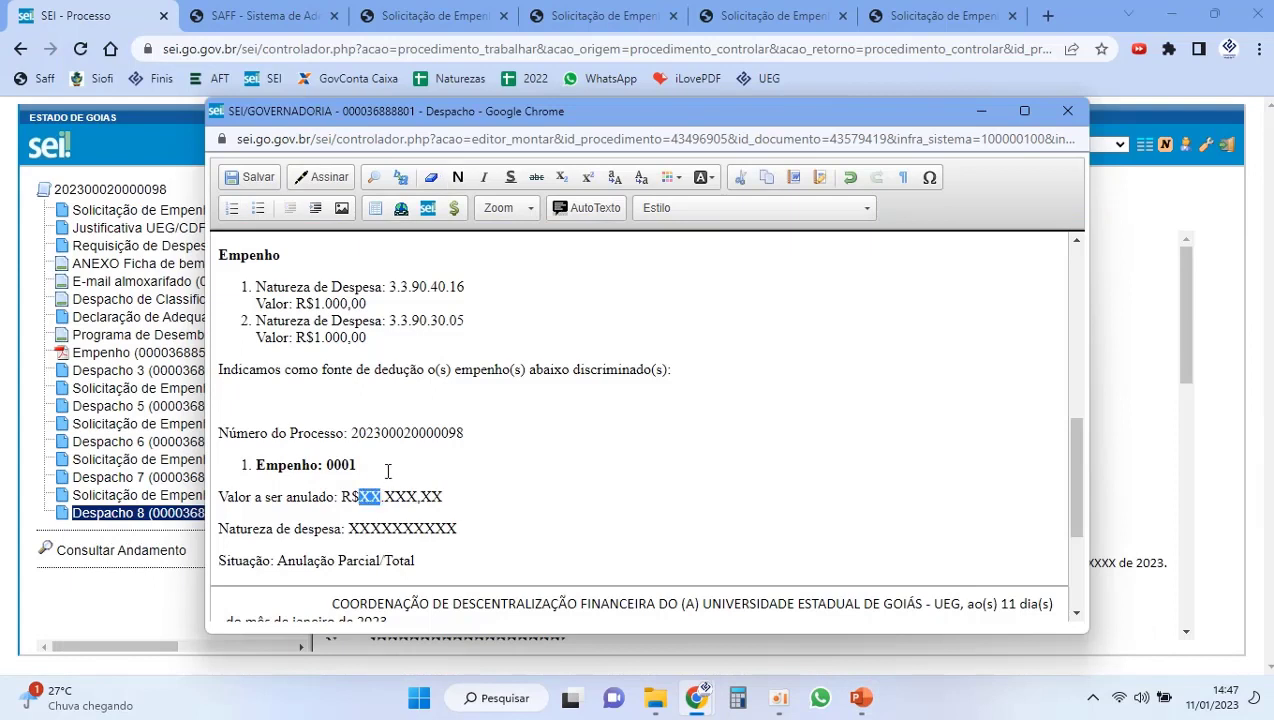
pyautogui.write('2')
pyautogui.doubleClick(387, 496)
pyautogui.write('000')
pyautogui.doubleClick(409, 494)
pyautogui.write('00')
# Step: Check source A on the Exemplo 04 slide and set the deduction's Natureza de despesa to 3.3.90.30.33
pyautogui.doubleClick(389, 528)
pyautogui.click(861, 699)
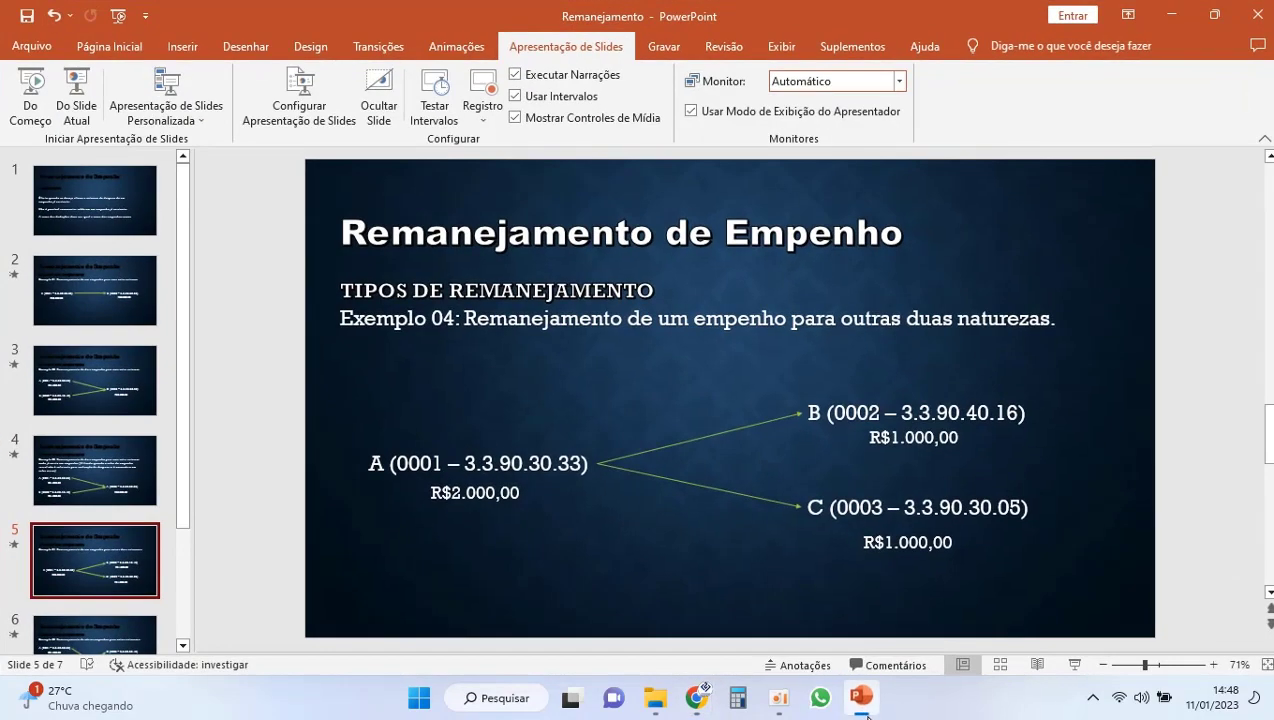
pyautogui.click(865, 712)
pyautogui.write('3.3.90.30.33')
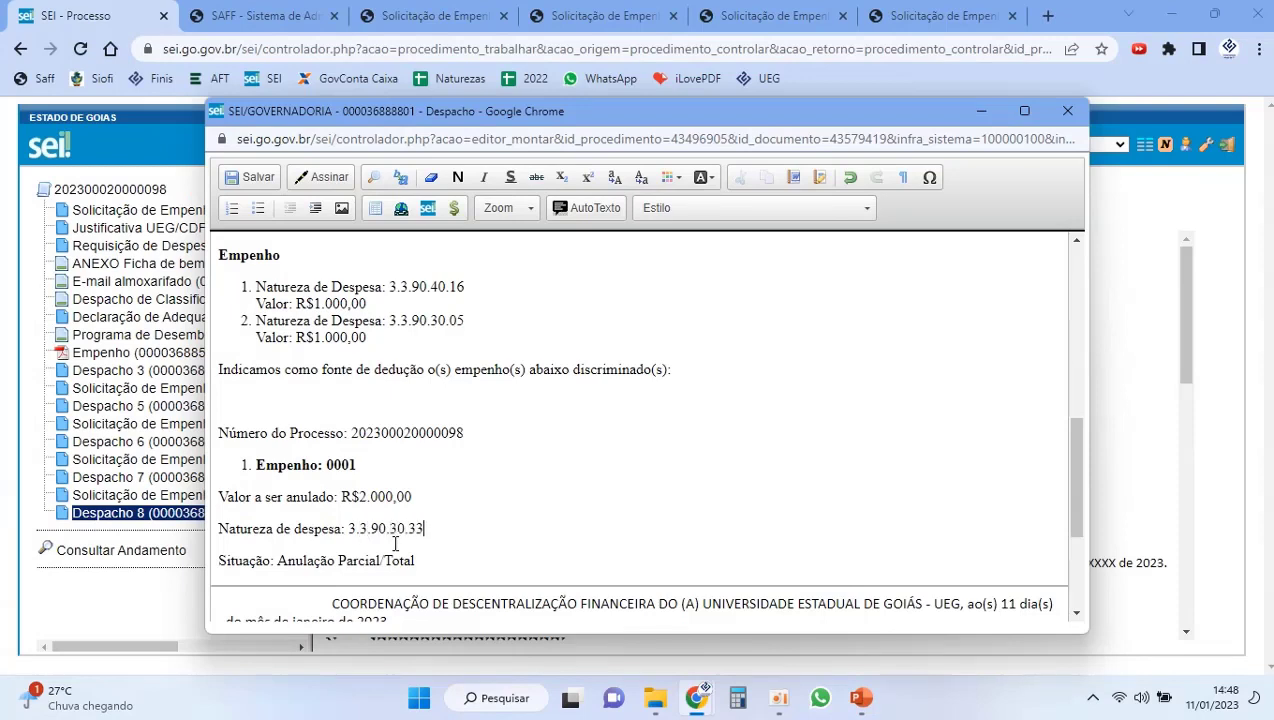
# Step: Change the Situação line to Anulação Parcial, then save the Despacho and close its editor
pyautogui.moveTo(422, 558); pyautogui.dragTo(384, 562)
pyautogui.press('BackSpace')
pyautogui.scroll(-1, 409, 551)
pyautogui.scroll(1, 393, 470)
pyautogui.click(252, 178)
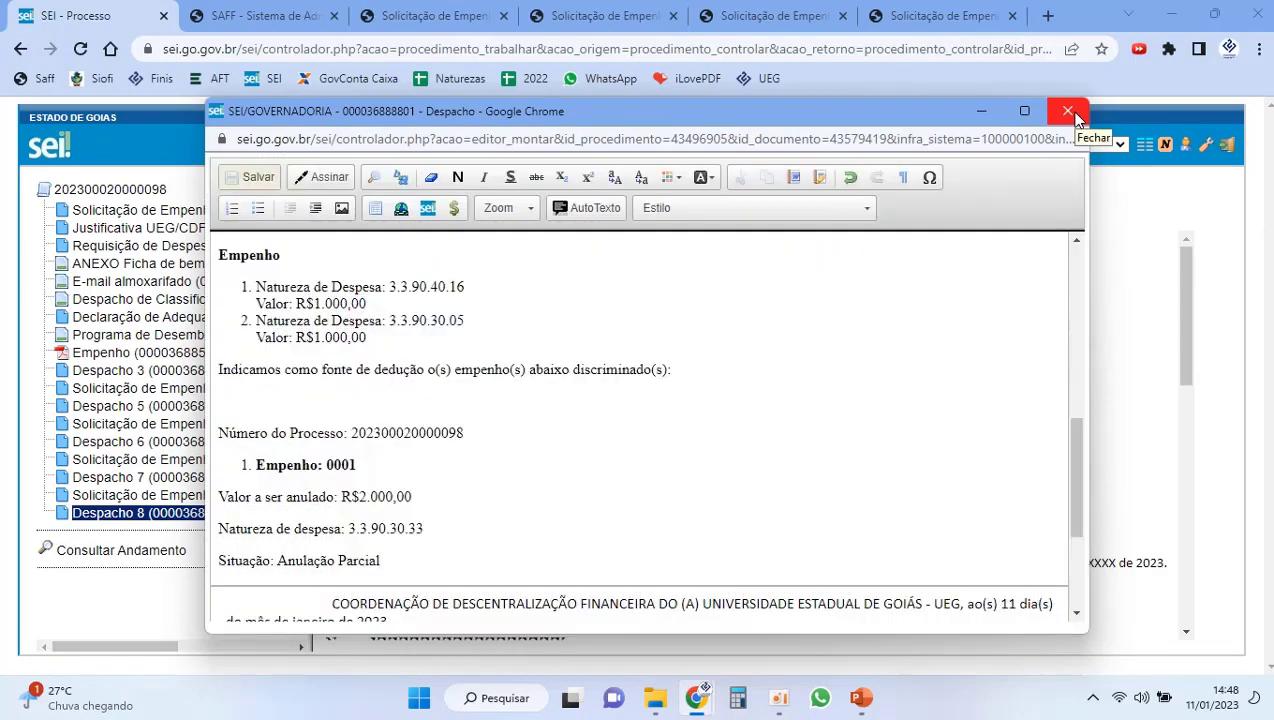
pyautogui.click(1068, 111)
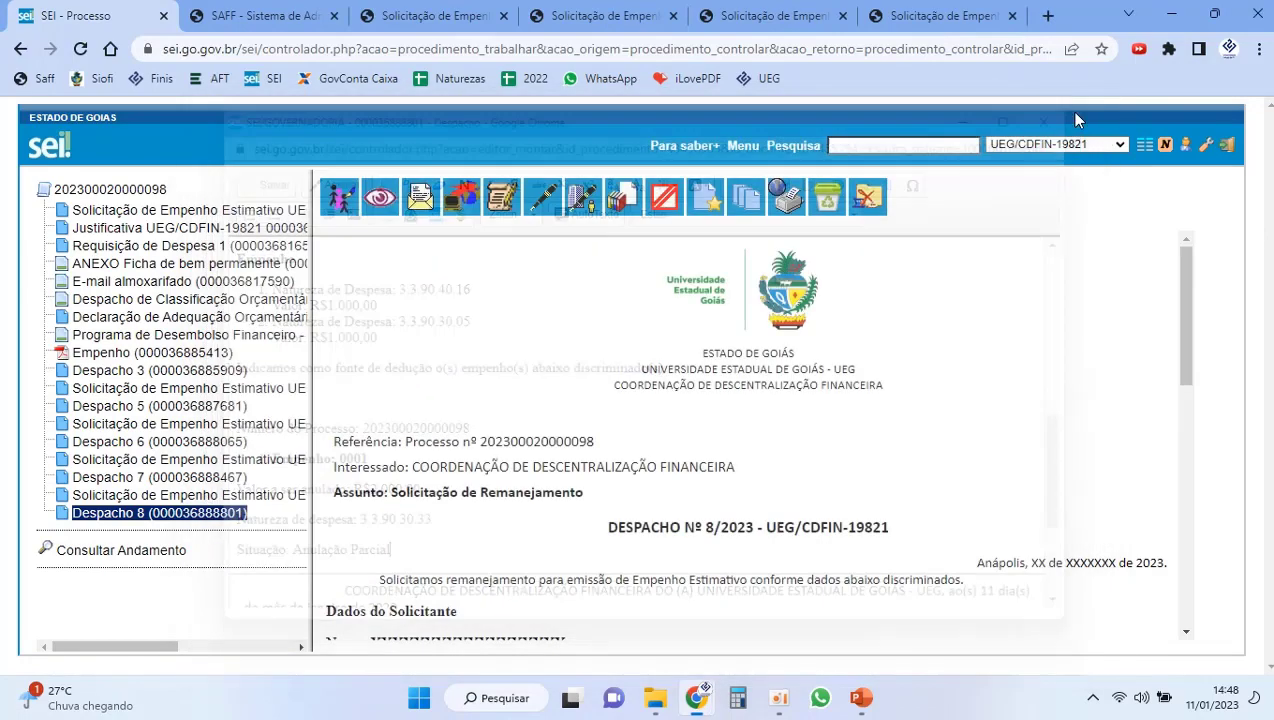
# Step: Switch to PowerPoint and view the Exemplo 05 slide on reallocating several empenhos to other naturezas
pyautogui.click(864, 698)
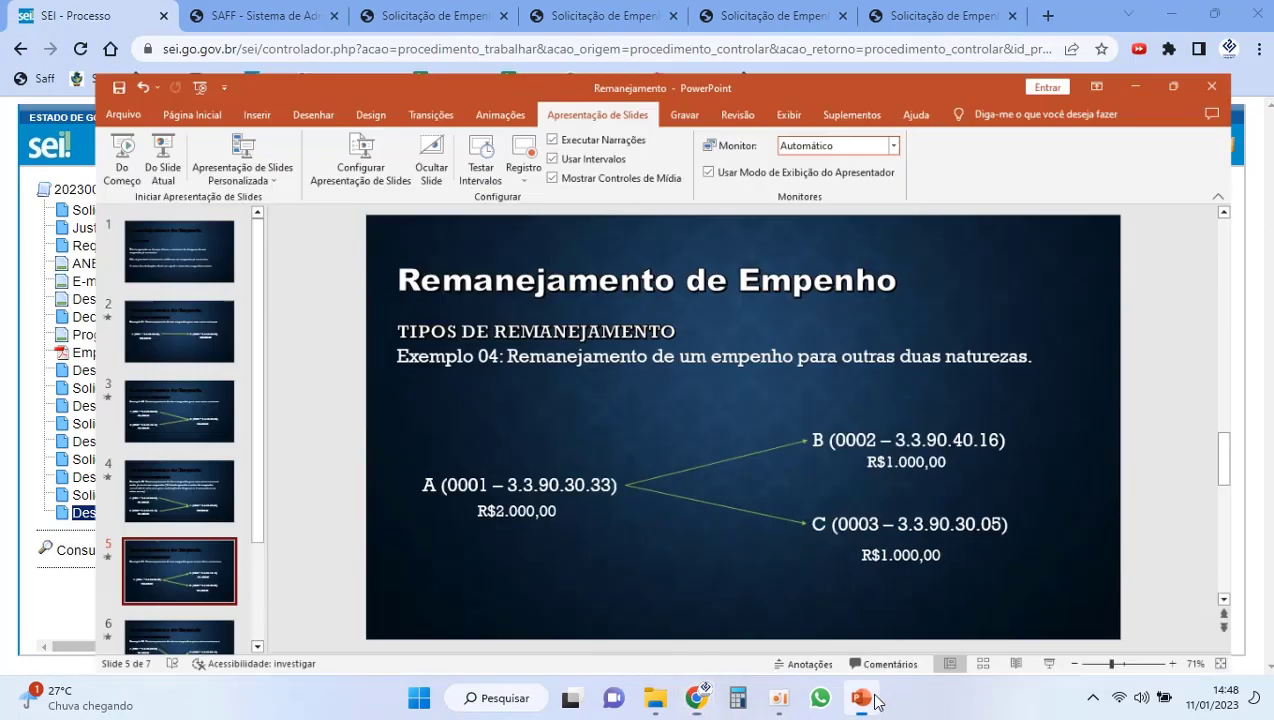
pyautogui.click(864, 698)
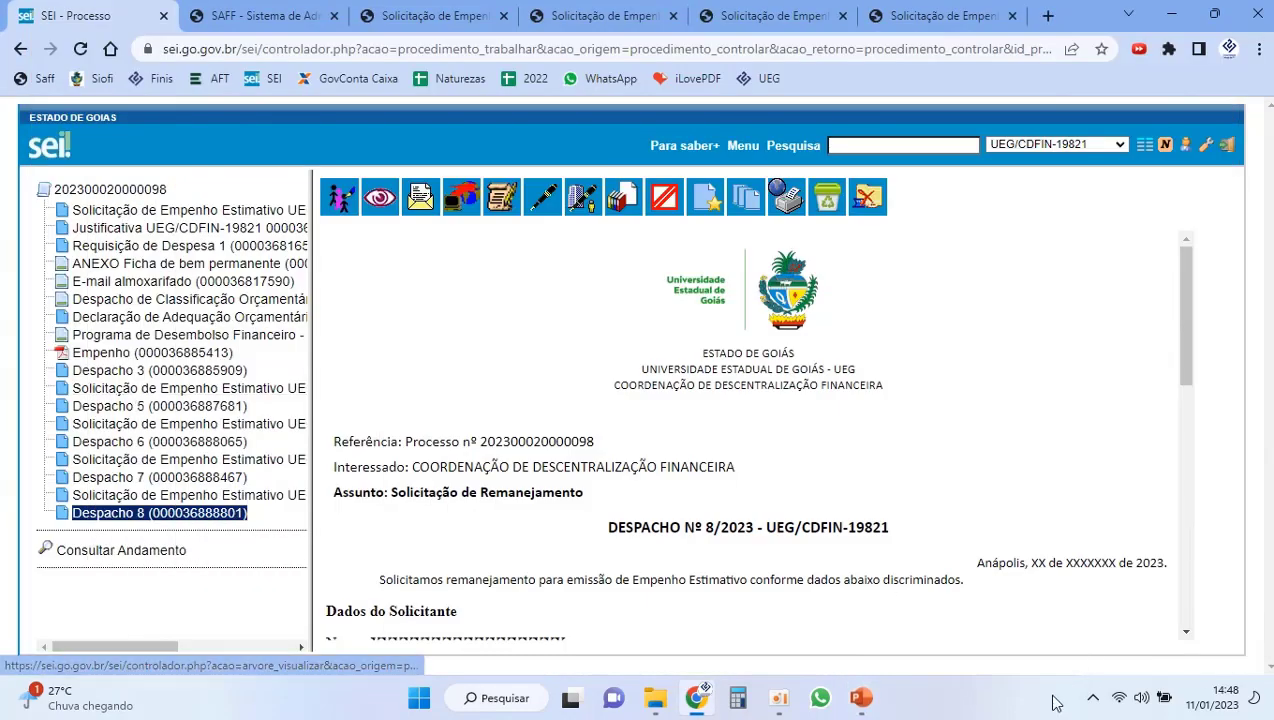
pyautogui.click(864, 698)
pyautogui.scroll(-2, 110, 460)
pyautogui.click(112, 500)
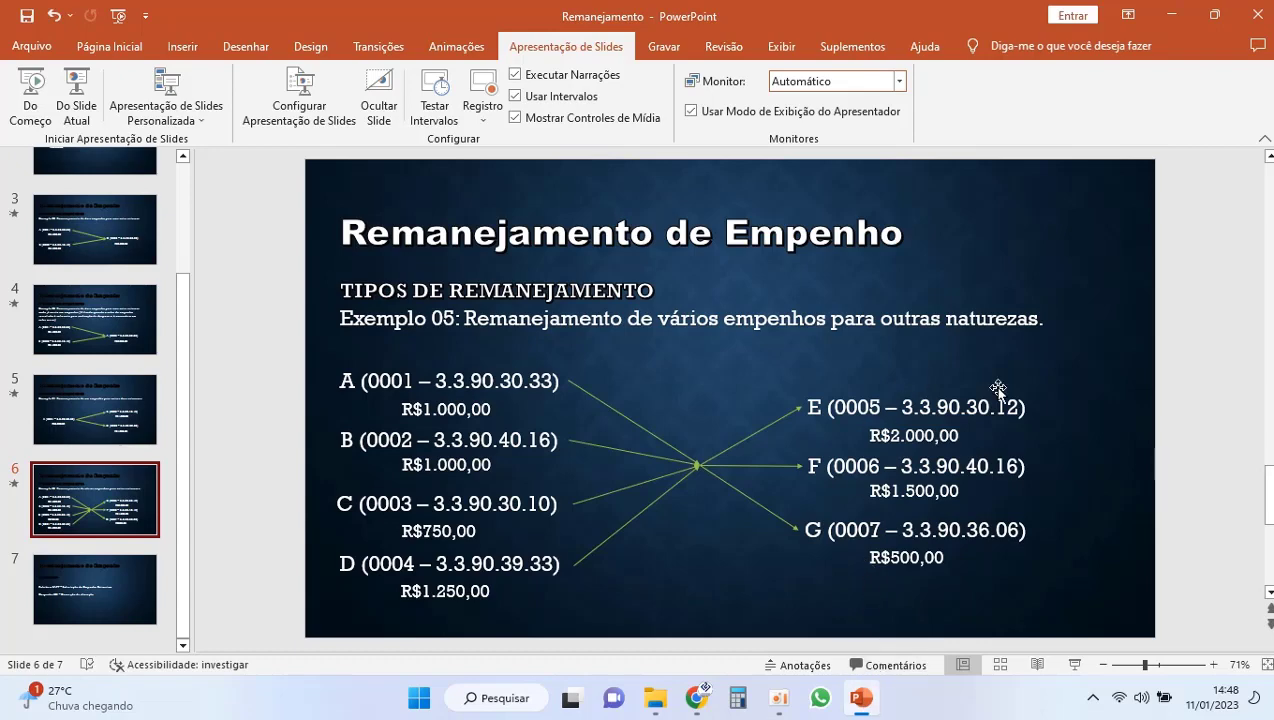
# Step: Switch to SAFF and delete both existing natureza entries from the Solicitação de Empenho Estimativo list
pyautogui.click(864, 705)
pyautogui.click(305, 18)
pyautogui.click(798, 285)
pyautogui.press('Return')
pyautogui.click(798, 298)
pyautogui.press('Return')
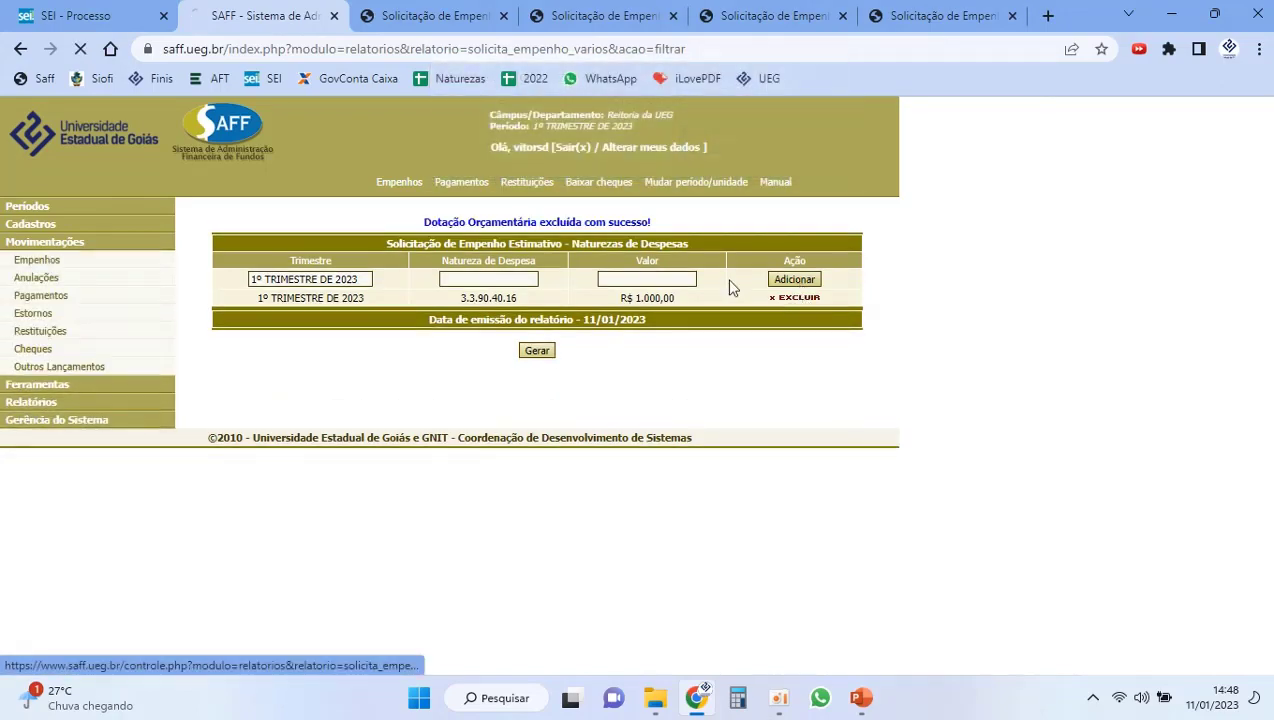
# Step: Add the Exemplo 05 slide's target E to the SAFF request: Natureza de Despesa 3.3.90.30.12 with Valor 2000
pyautogui.click(857, 690)
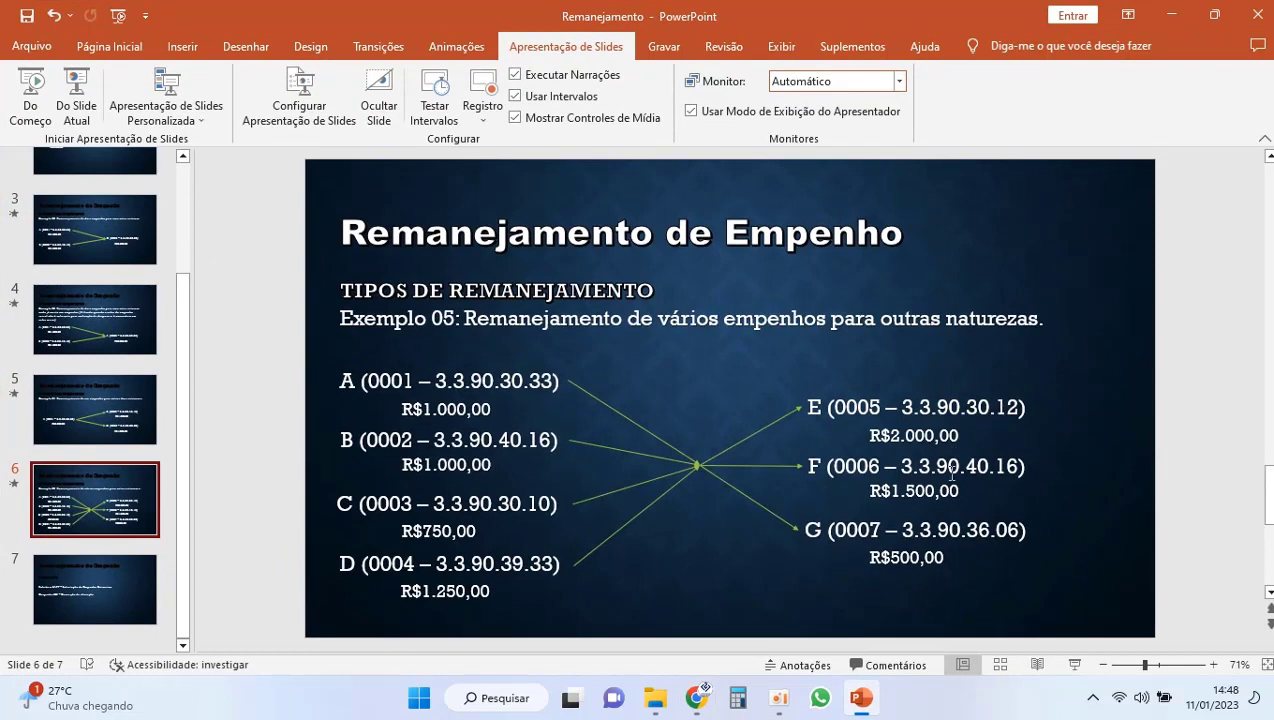
pyautogui.click(861, 697)
pyautogui.click(525, 277)
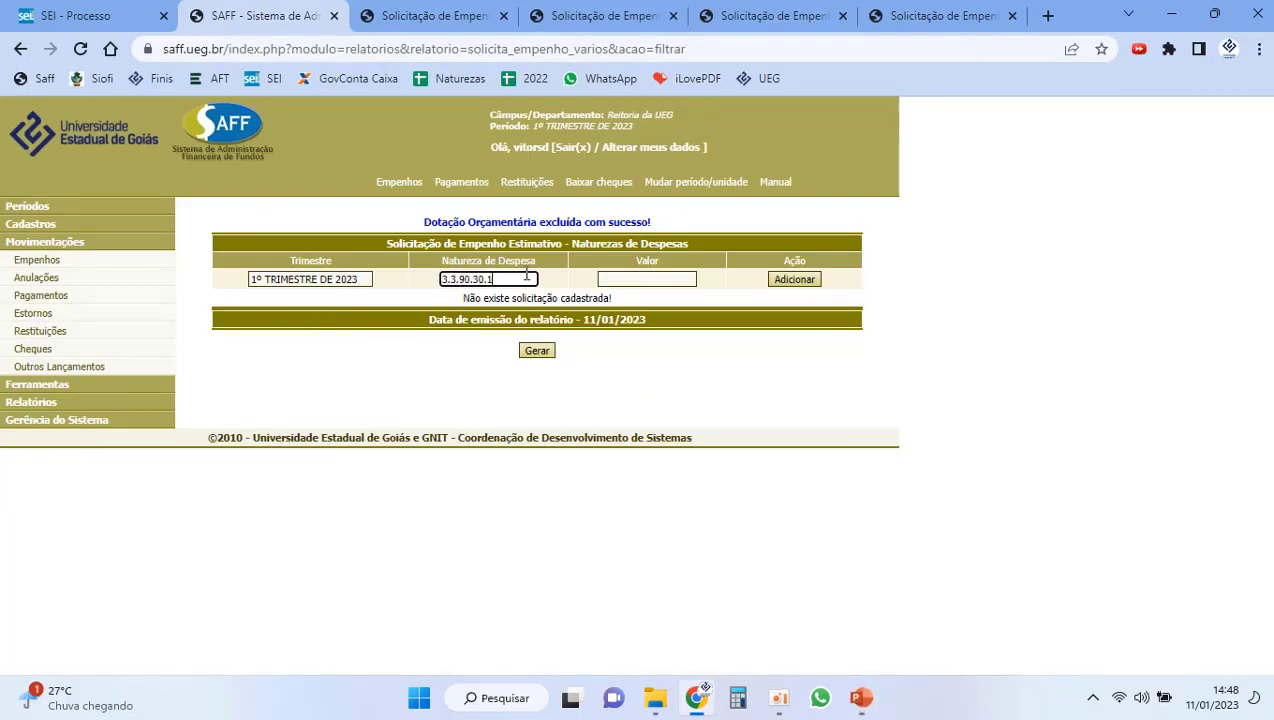
pyautogui.hotkey('alt', 'Tab')
pyautogui.hotkey('alt', 'Tab')
pyautogui.hotkey('alt', 'Tab')
pyautogui.click(861, 697)
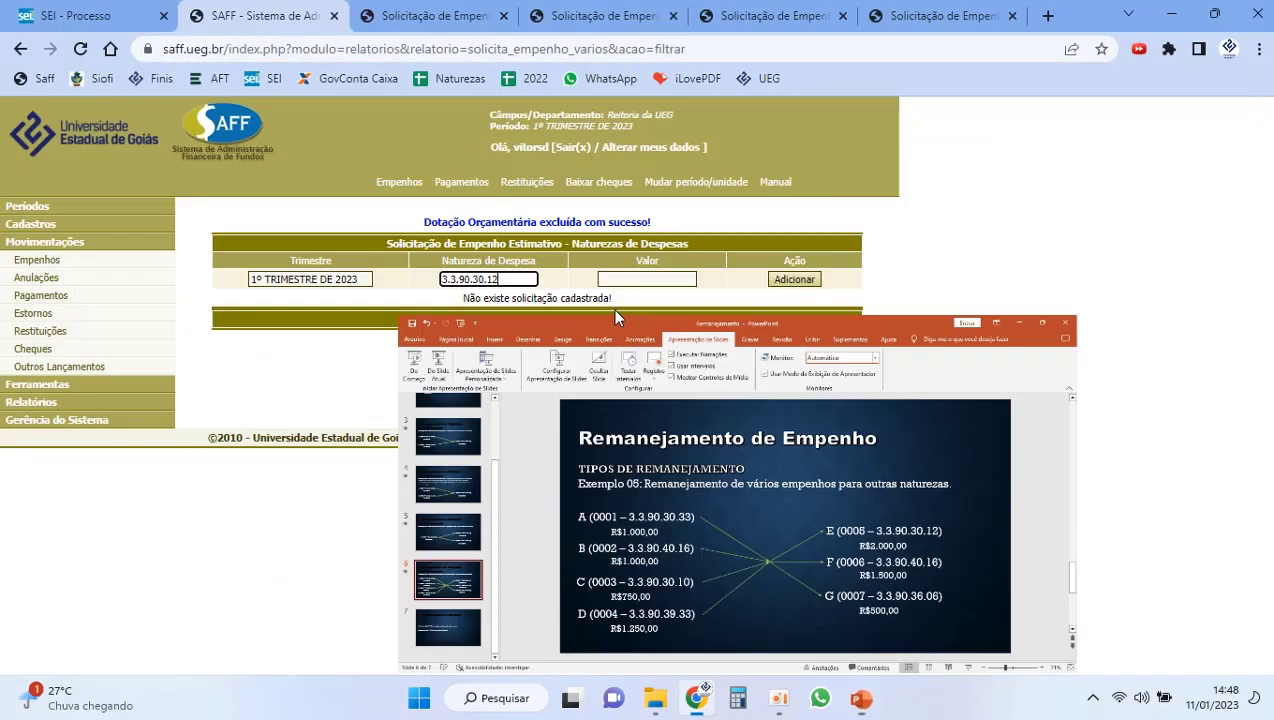
pyautogui.click(620, 280)
pyautogui.write('2000')
pyautogui.click(780, 280)
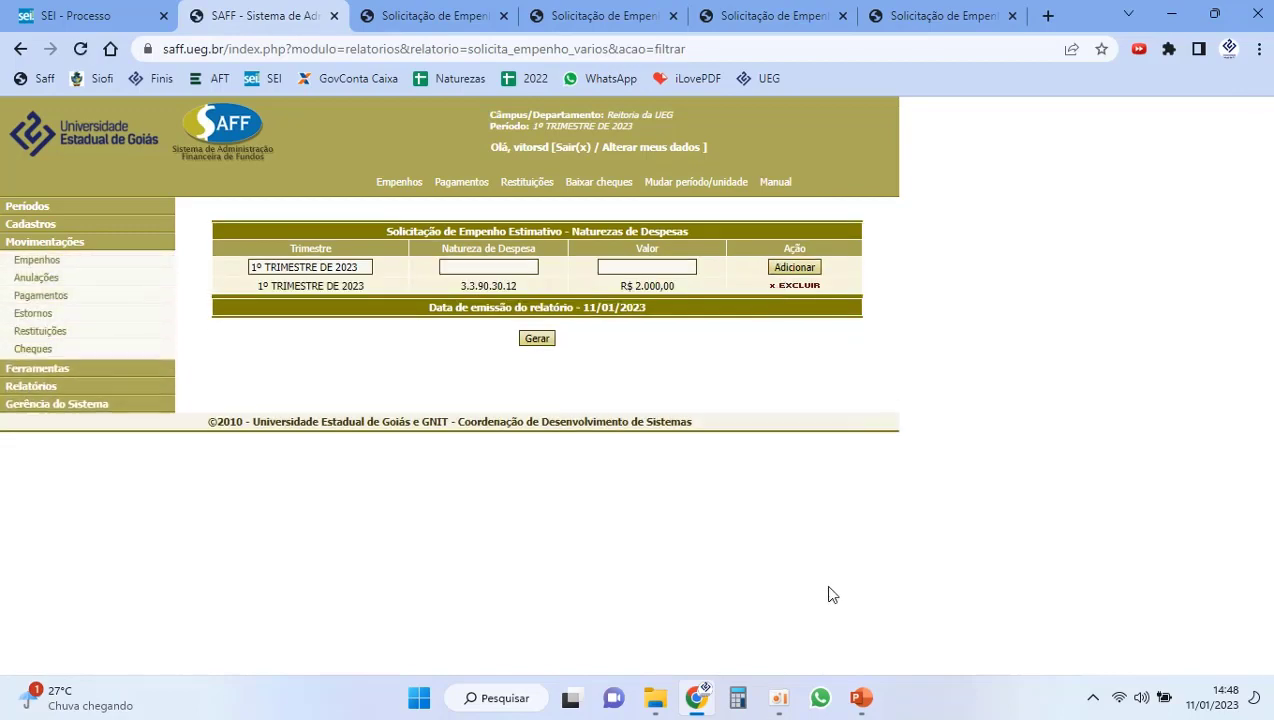
# Step: Add the slide's target F to the SAFF request: Natureza de Despesa 3.3.90.40.16 with Valor 1500
pyautogui.click(862, 697)
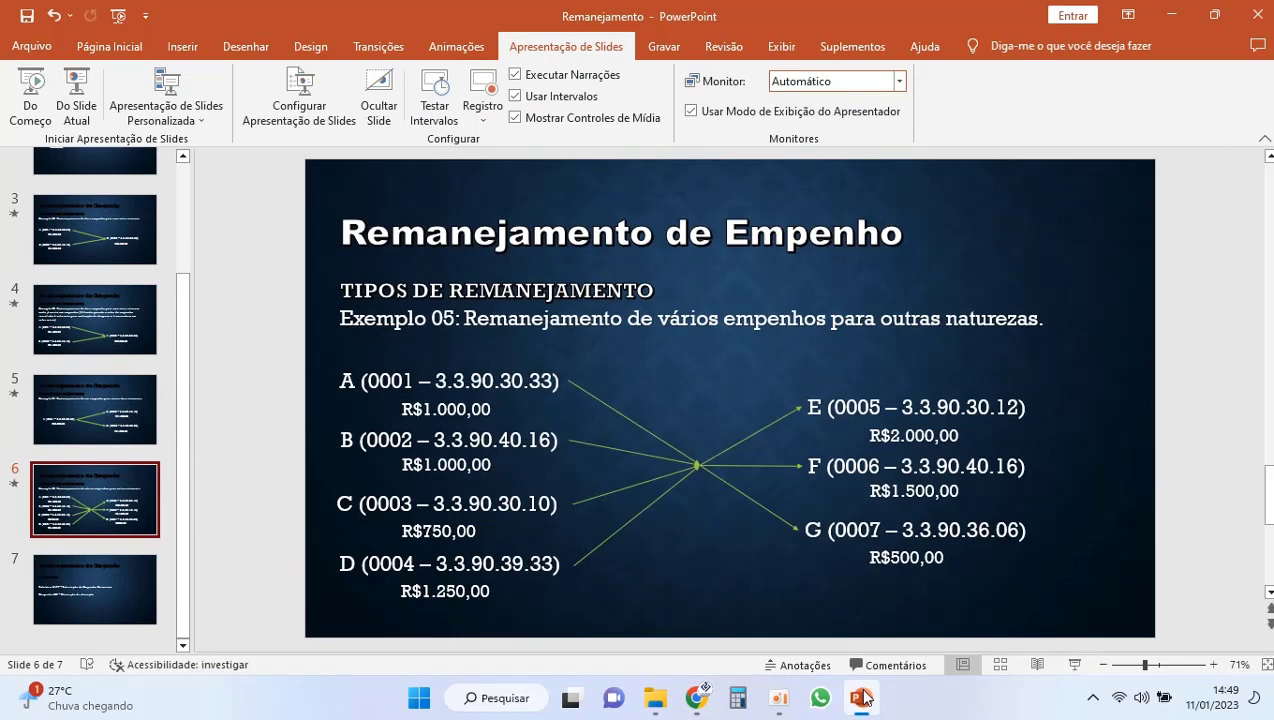
pyautogui.click(864, 698)
pyautogui.click(537, 267)
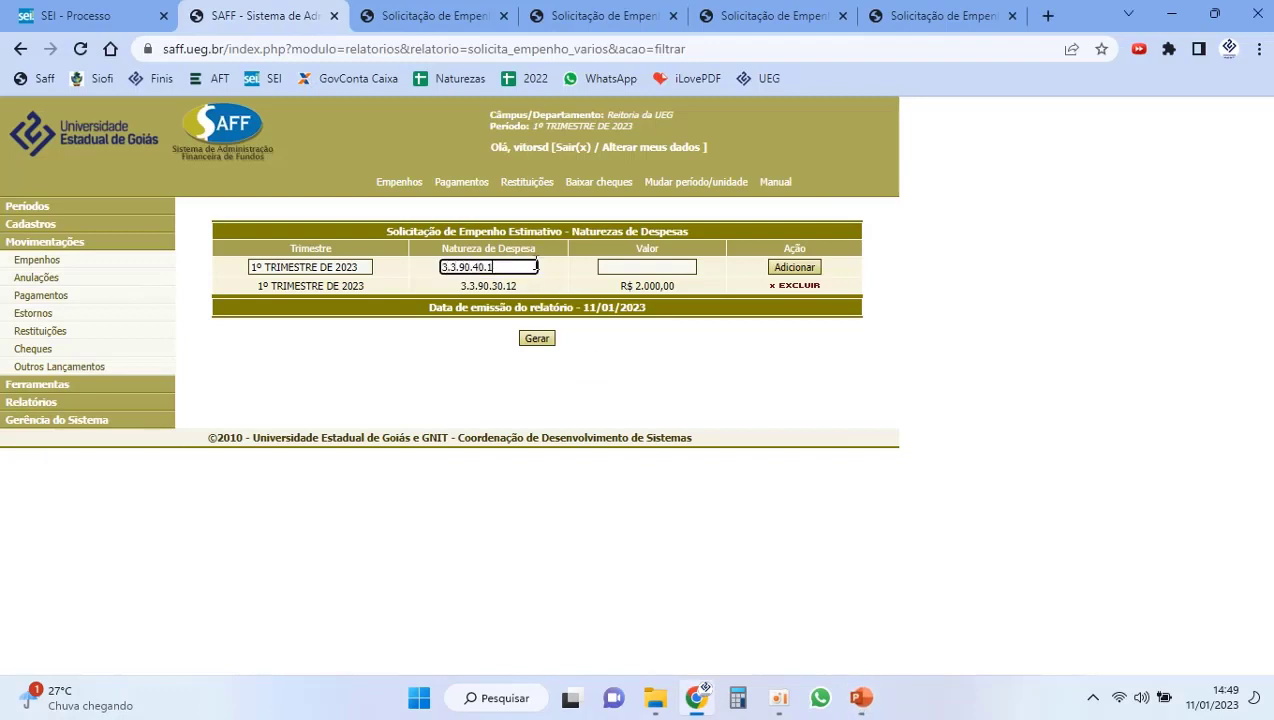
pyautogui.press('Tab')
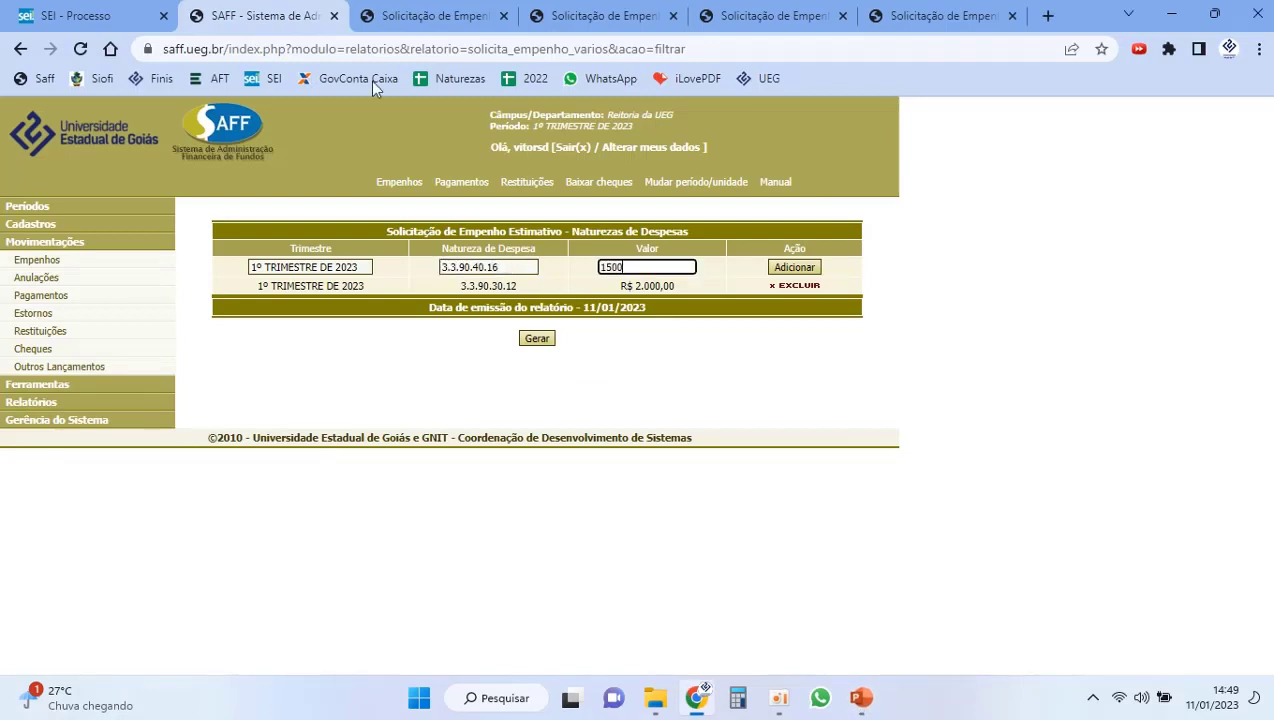
pyautogui.write('1500')
pyautogui.click(787, 269)
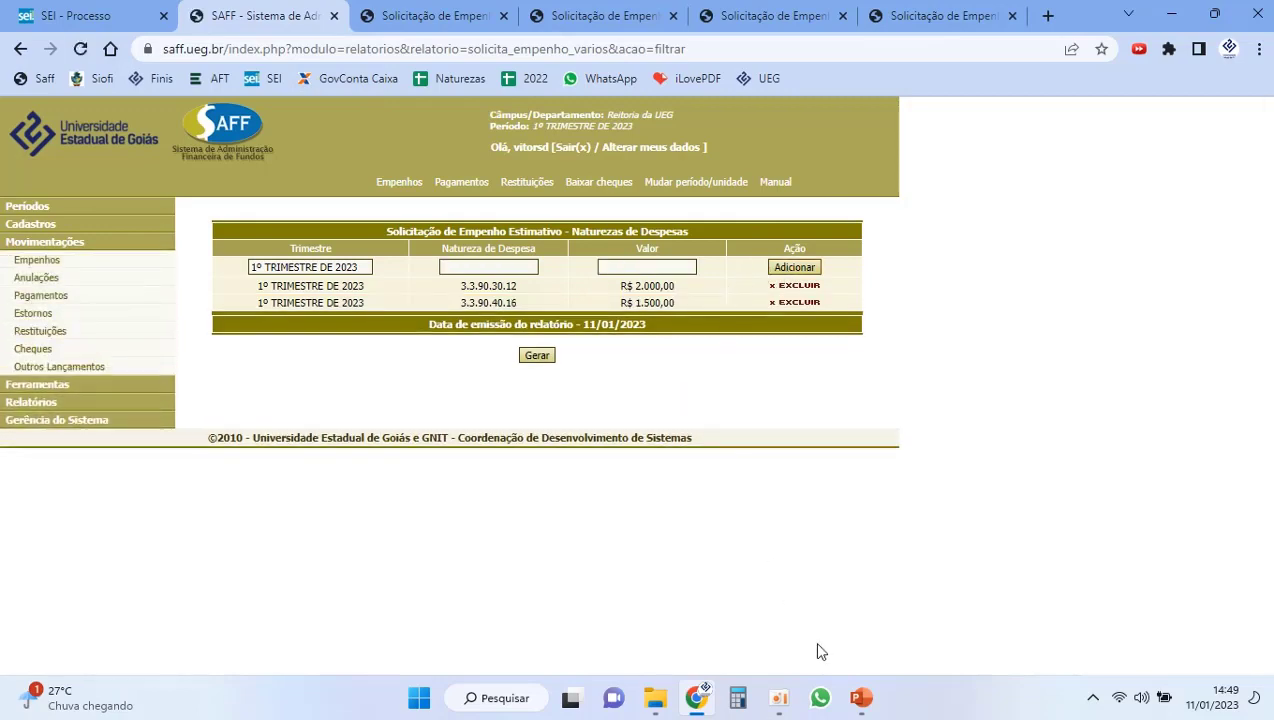
# Step: Add the slide's target G to the SAFF request: Natureza de Despesa 3.3.90.36.06 with Valor 500
pyautogui.click(860, 699)
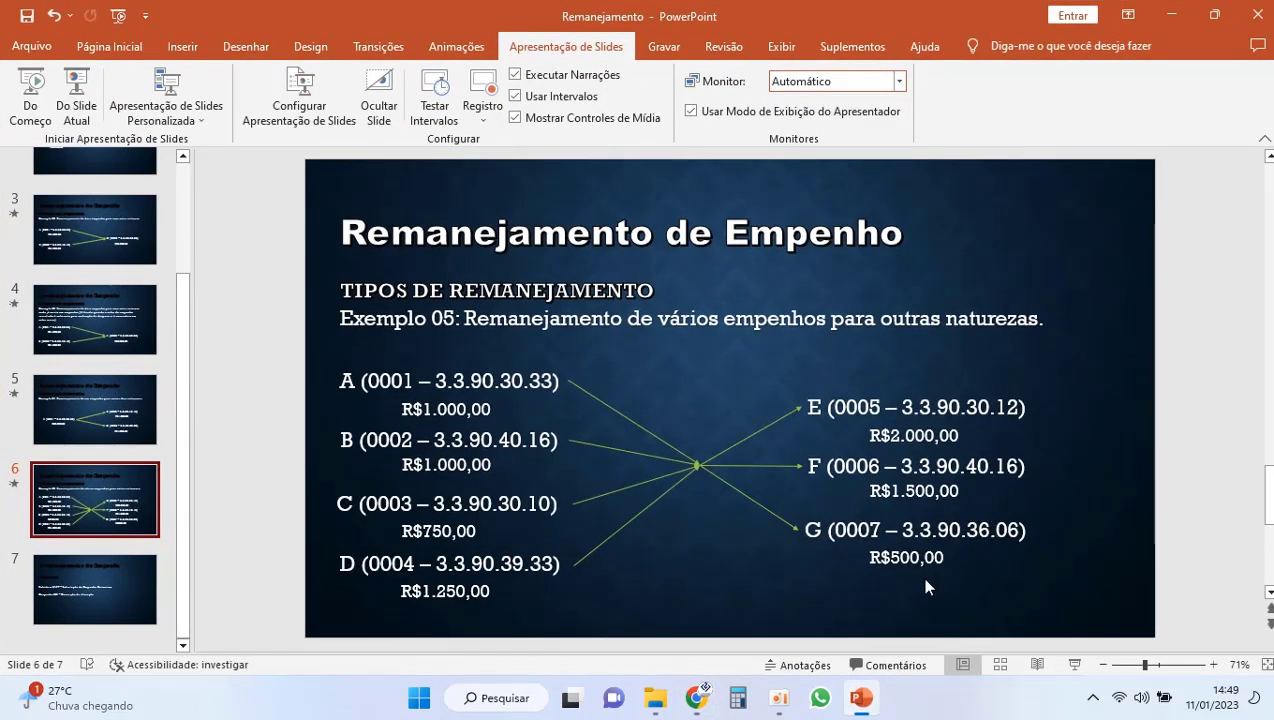
pyautogui.click(697, 697)
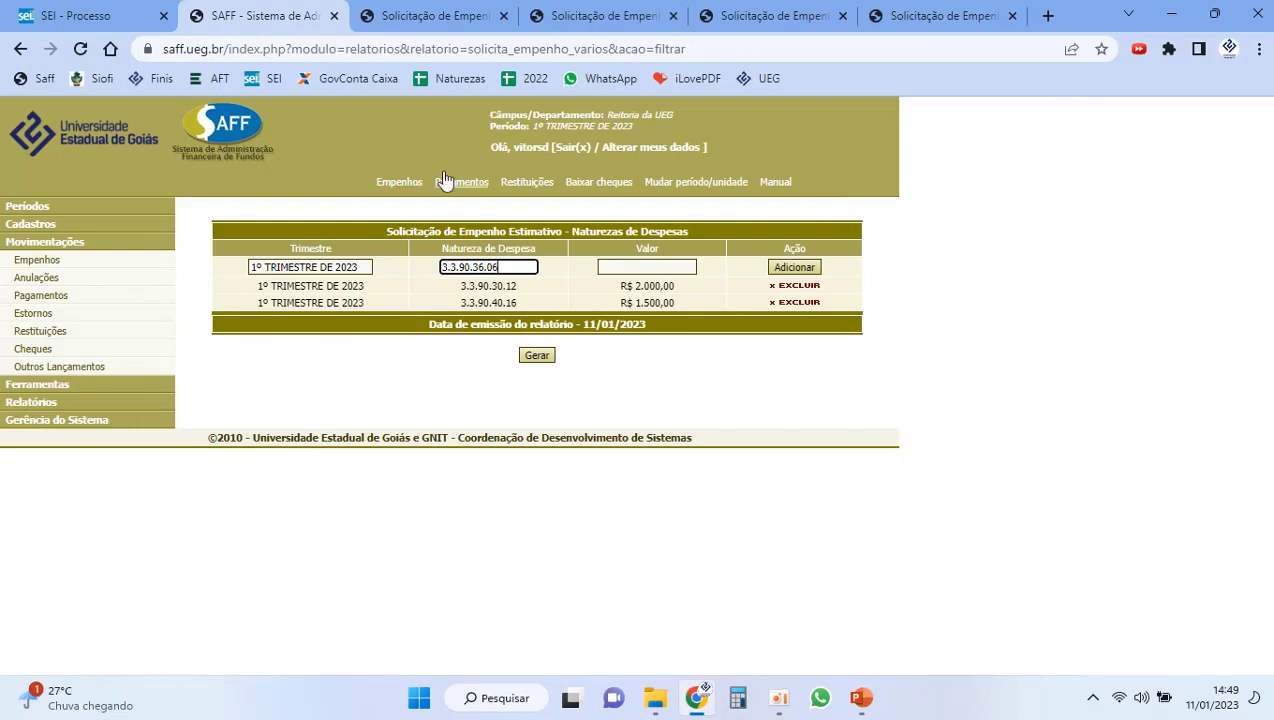
pyautogui.click(620, 268)
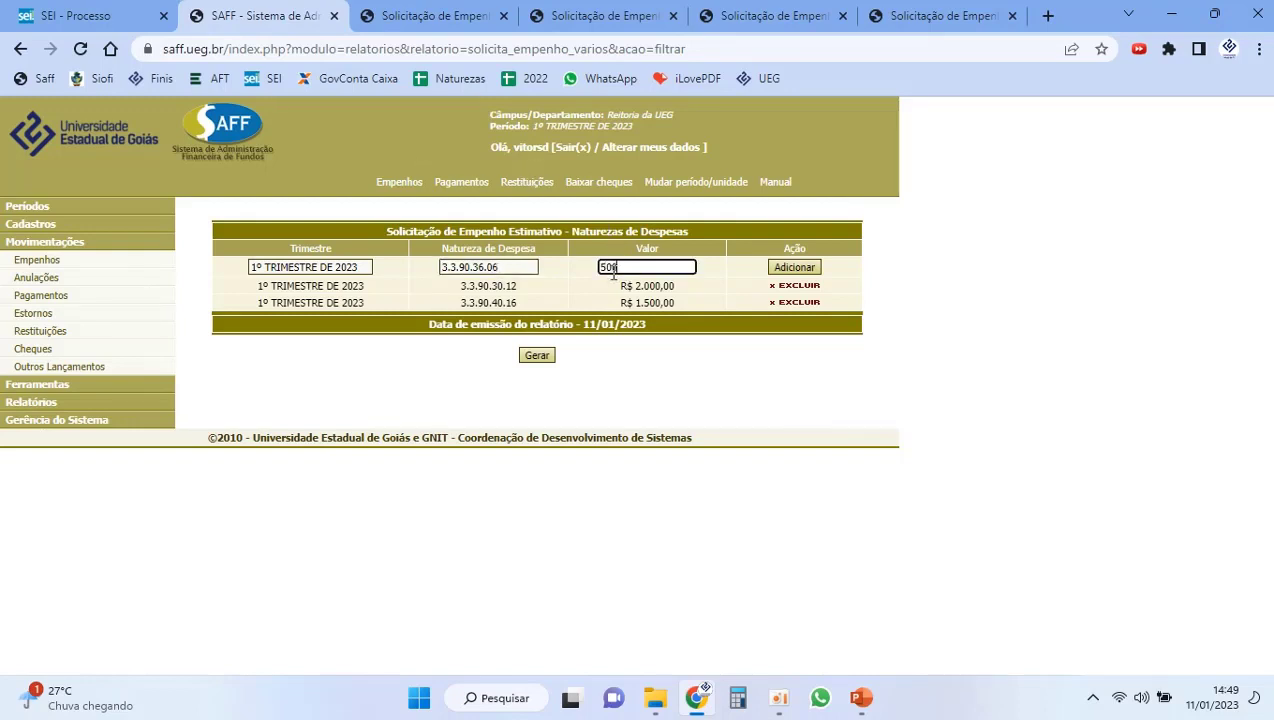
pyautogui.click(785, 268)
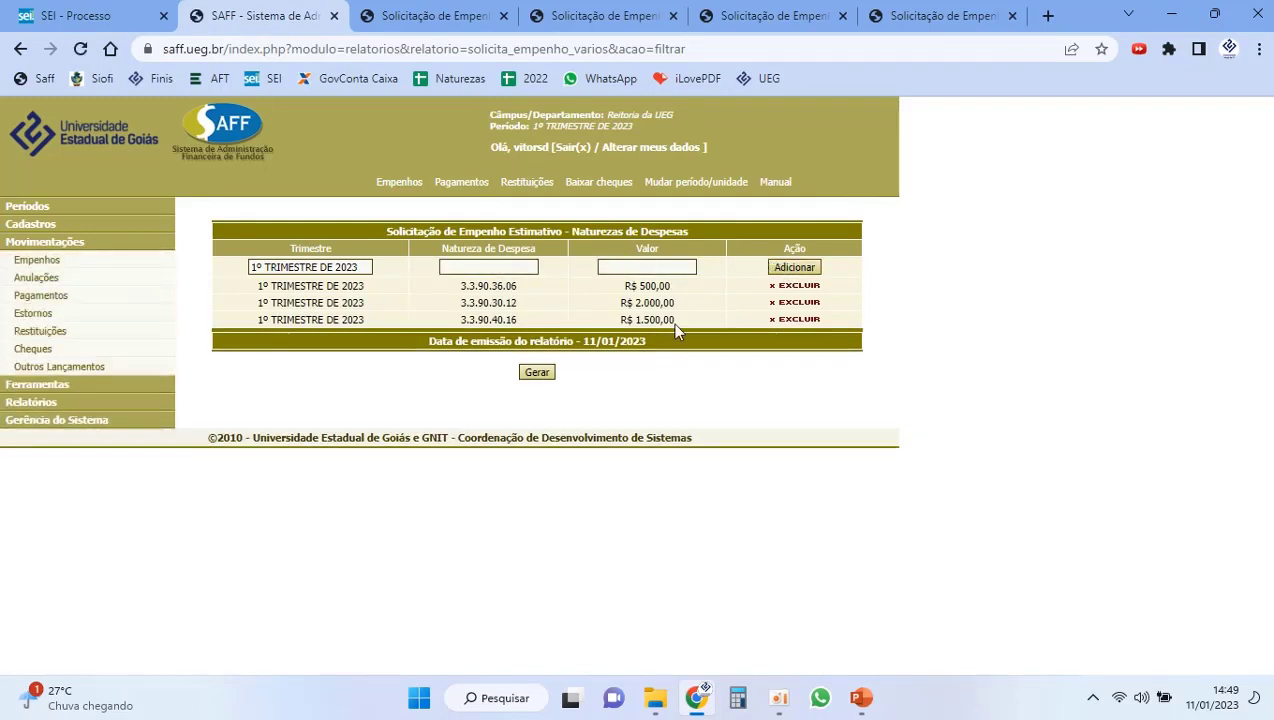
# Step: Generate the Solicitação de Empenho Estimativo report and capture a screen snip from its date line down to the total
pyautogui.click(549, 372)
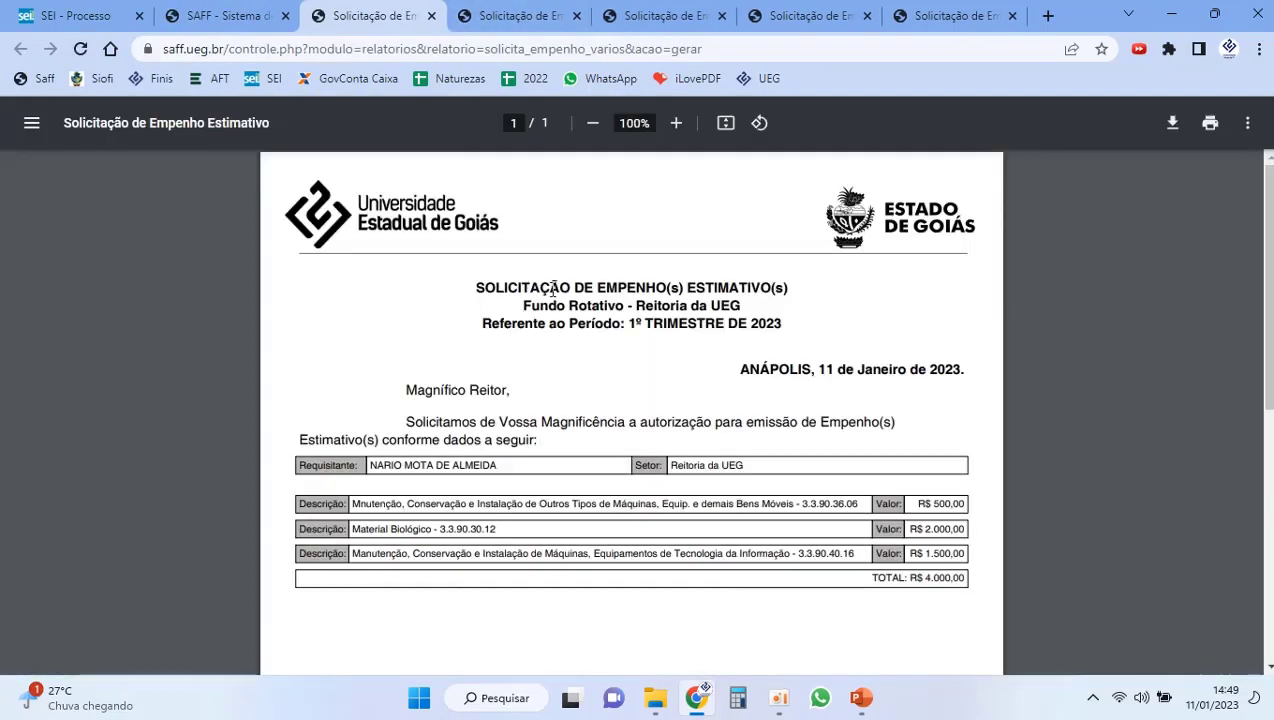
pyautogui.press('super+shift+s')
pyautogui.moveTo(977, 352); pyautogui.dragTo(290, 596)
# Step: Create a Solicitação de Empenho Estimativo document in the SEI process with Público access level
pyautogui.click(75, 8)
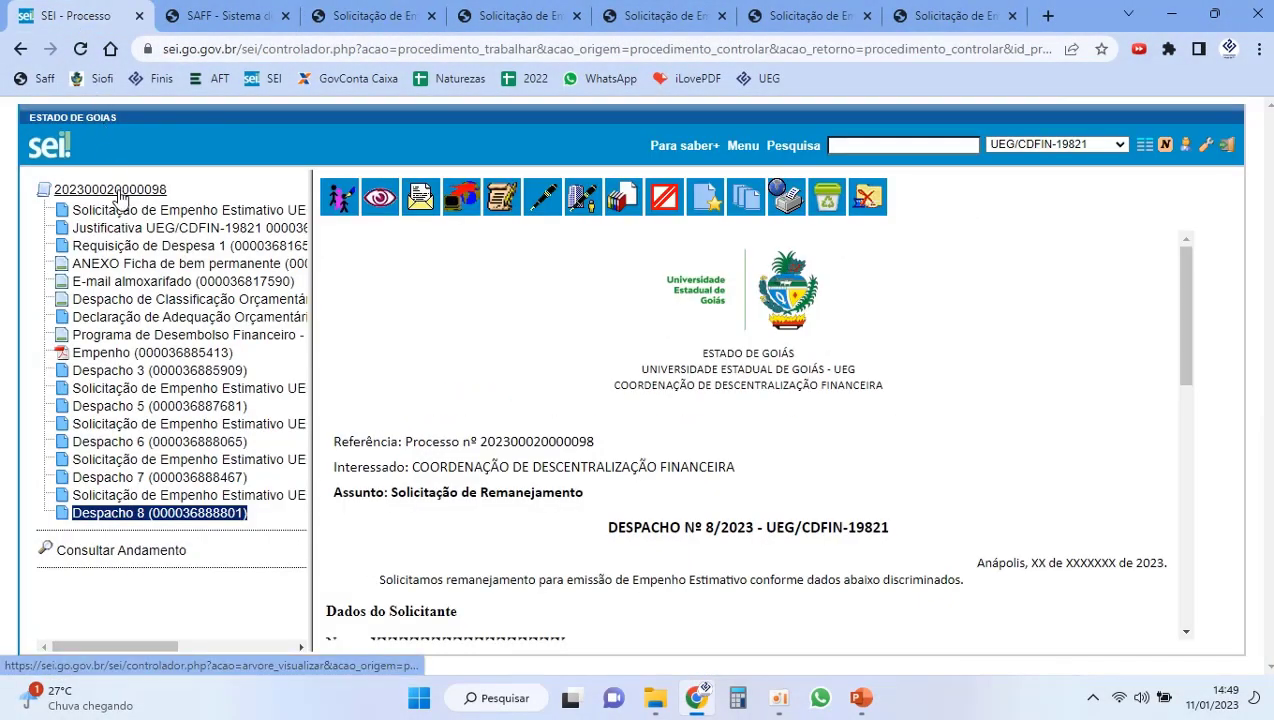
pyautogui.click(338, 198)
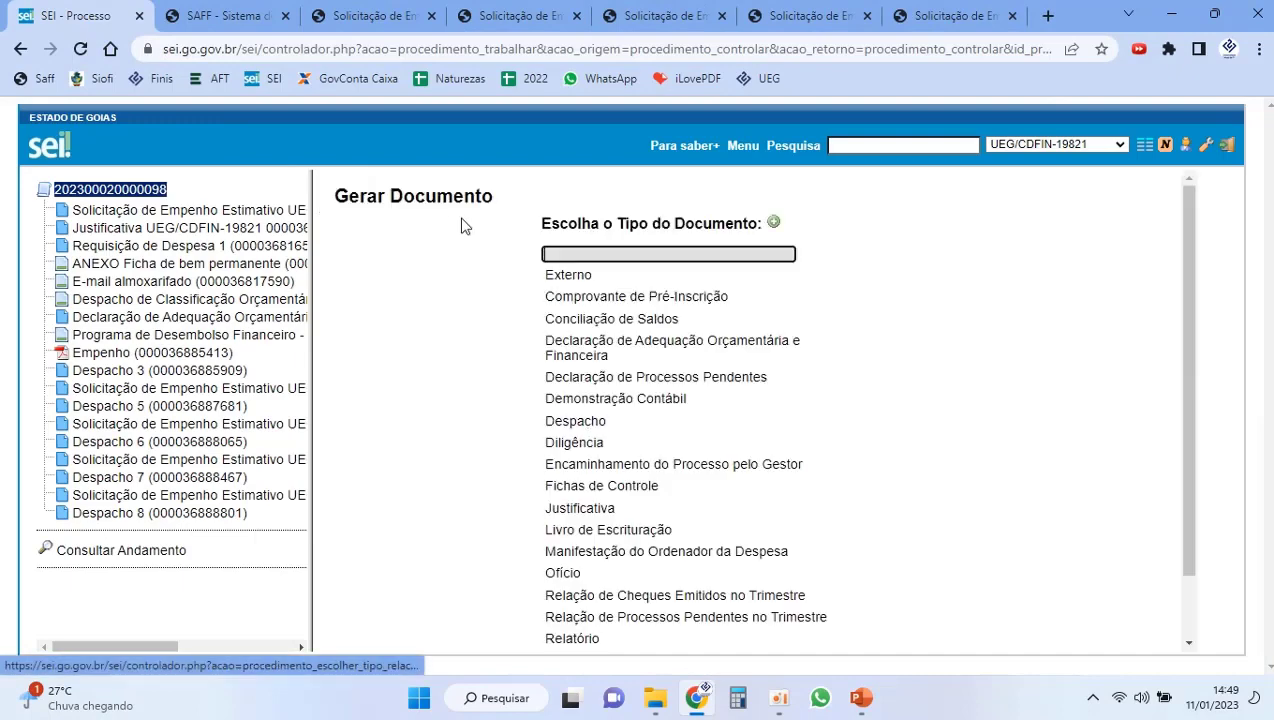
pyautogui.scroll(-1, 553, 600)
pyautogui.click(555, 612)
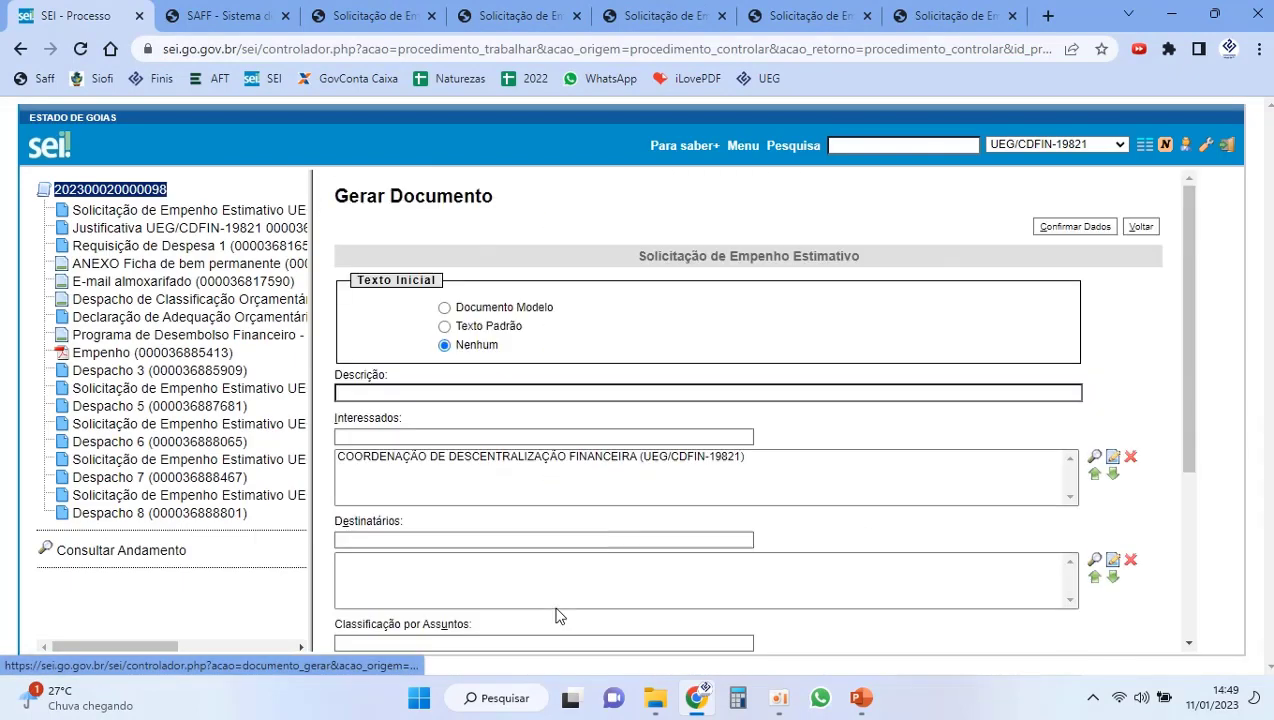
pyautogui.scroll(-1, 725, 350)
pyautogui.scroll(1, 725, 350)
pyautogui.scroll(-3, 725, 350)
pyautogui.click(890, 569)
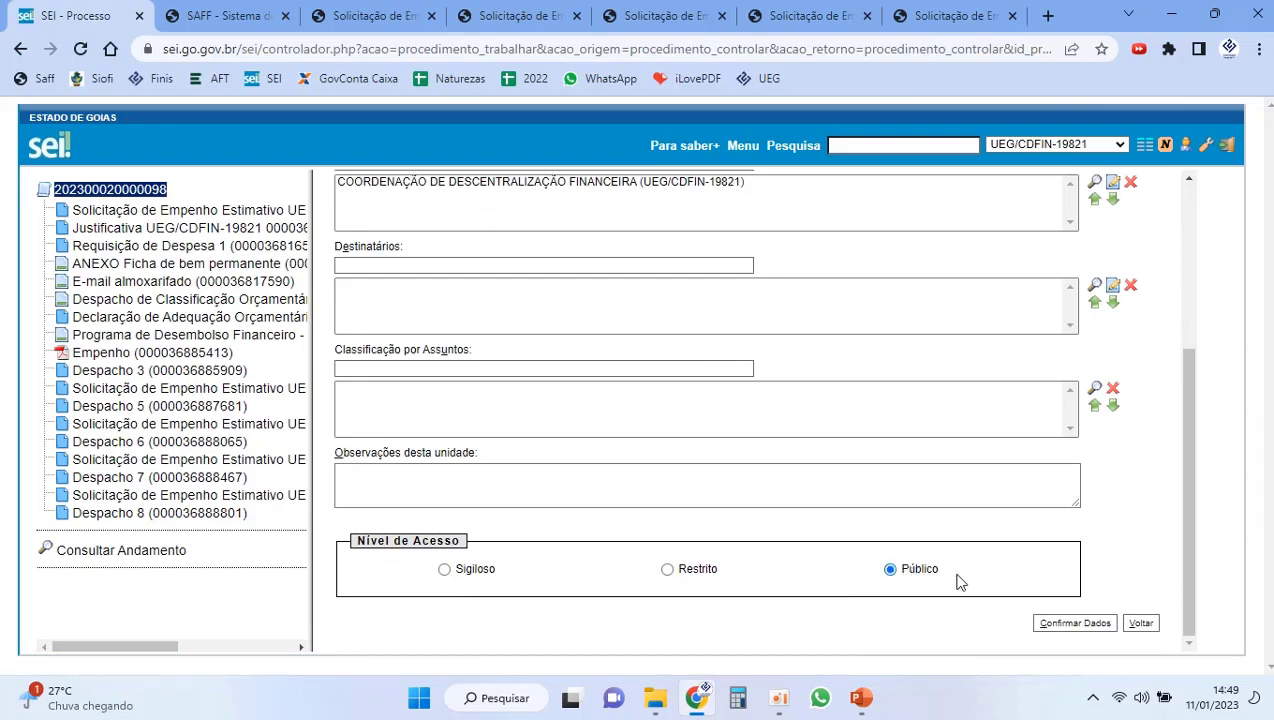
pyautogui.click(1049, 622)
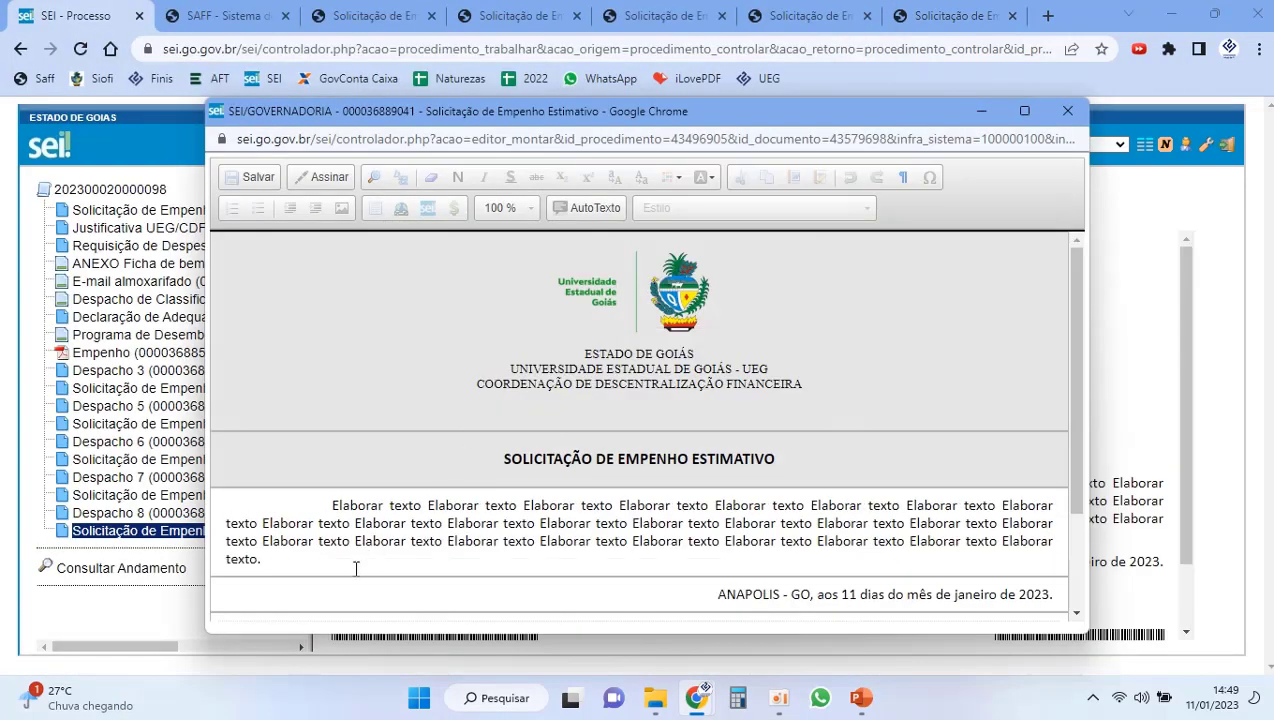
# Step: Replace the placeholder body text of the Solicitação de Empenho Estimativo with the captured SAFF report snip
pyautogui.moveTo(352, 560); pyautogui.dragTo(326, 505)
pyautogui.press('Delete')
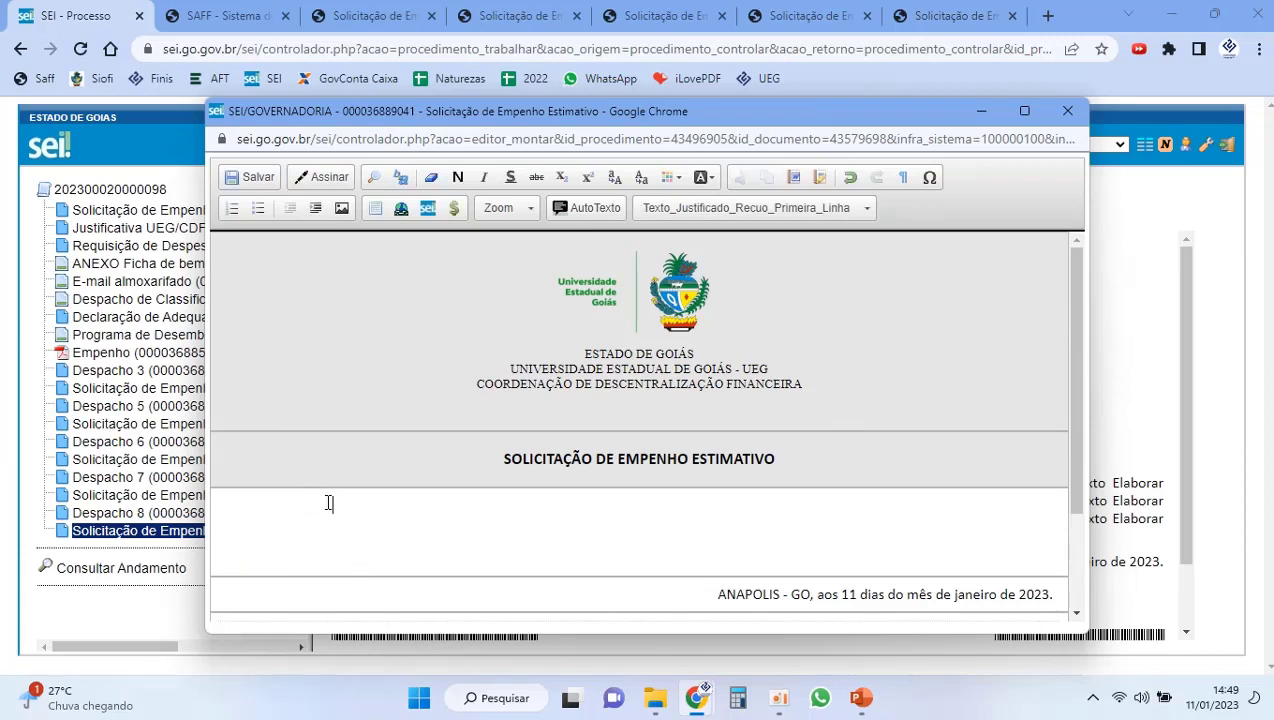
pyautogui.rightClick(350, 519)
pyautogui.click(327, 500)
pyautogui.rightClick(327, 501)
pyautogui.click(375, 514)
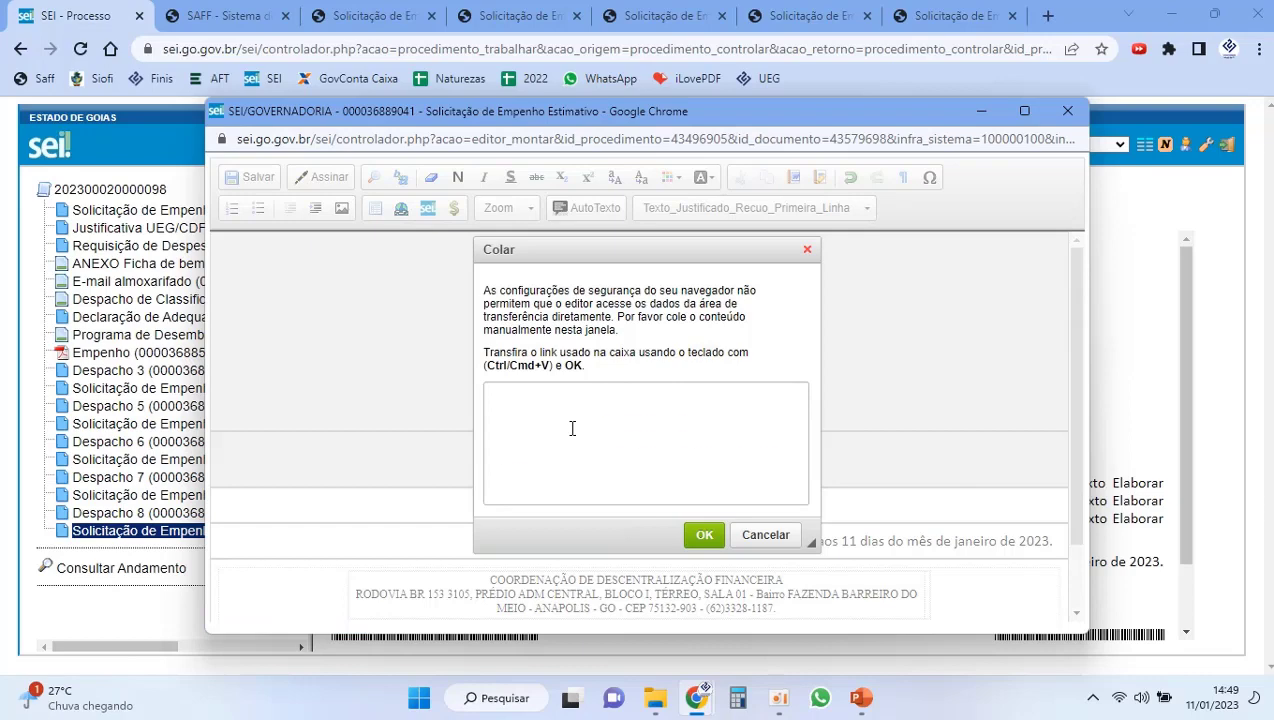
pyautogui.hotkey('ctrl', 'v')
pyautogui.click(704, 534)
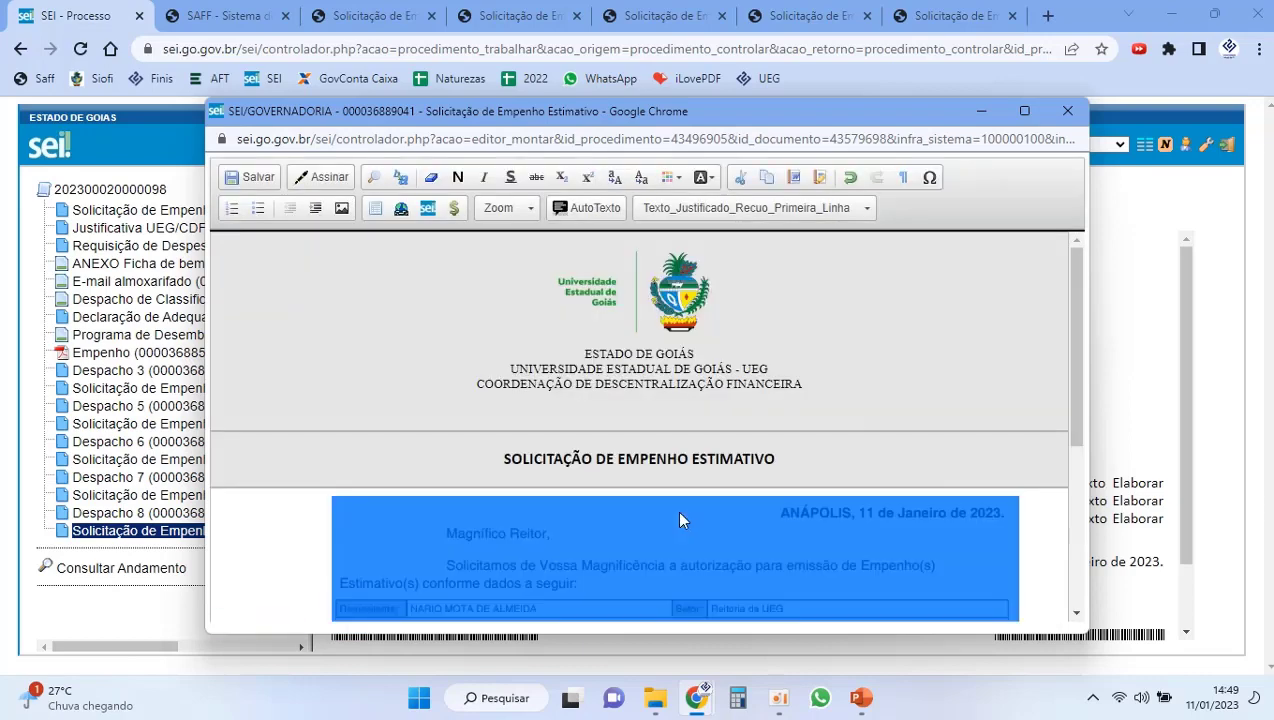
# Step: Center the pasted report image with the Tabela_Texto_Centralizado style, save and close the document, and check it in the process
pyautogui.click(750, 207)
pyautogui.click(748, 350)
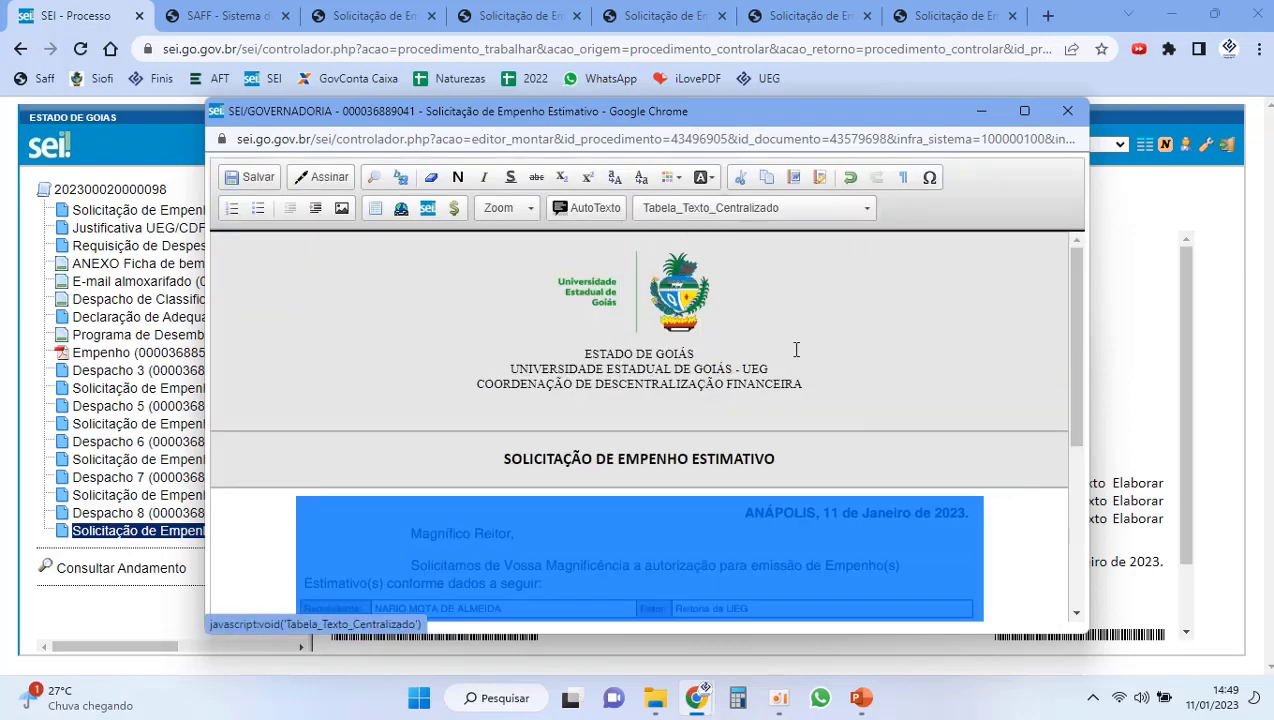
pyautogui.click(250, 177)
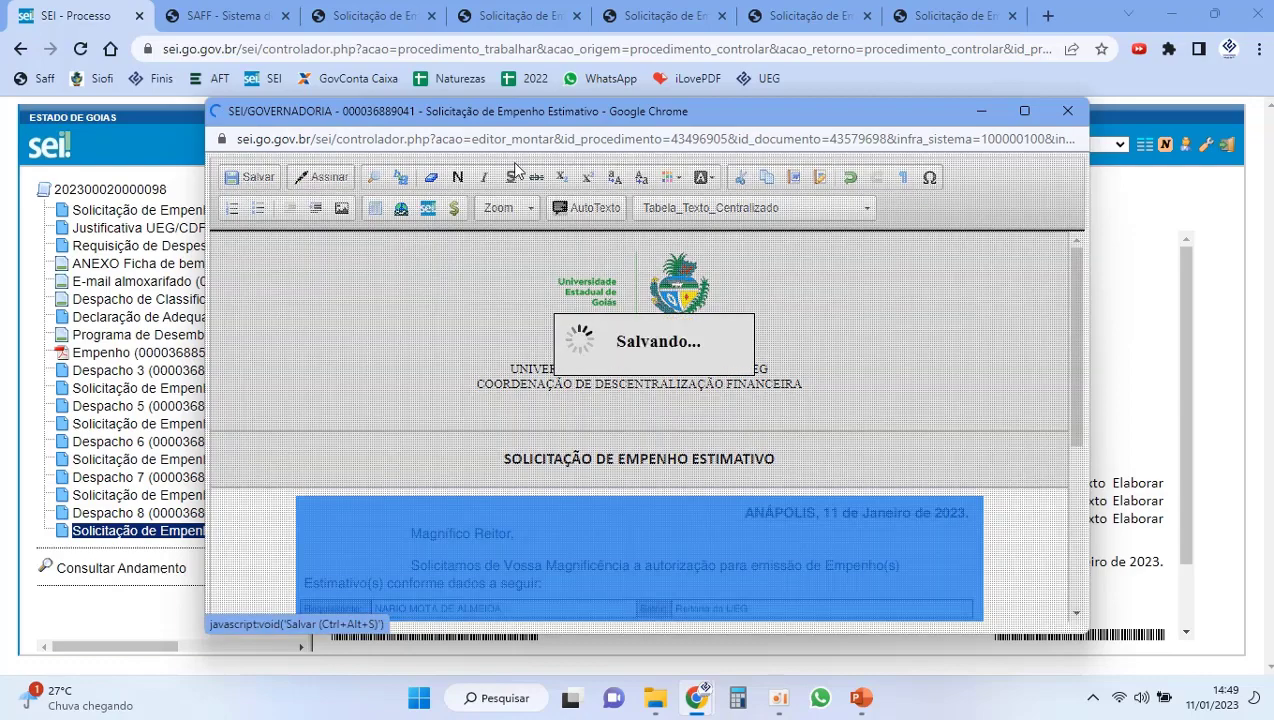
pyautogui.click(1067, 111)
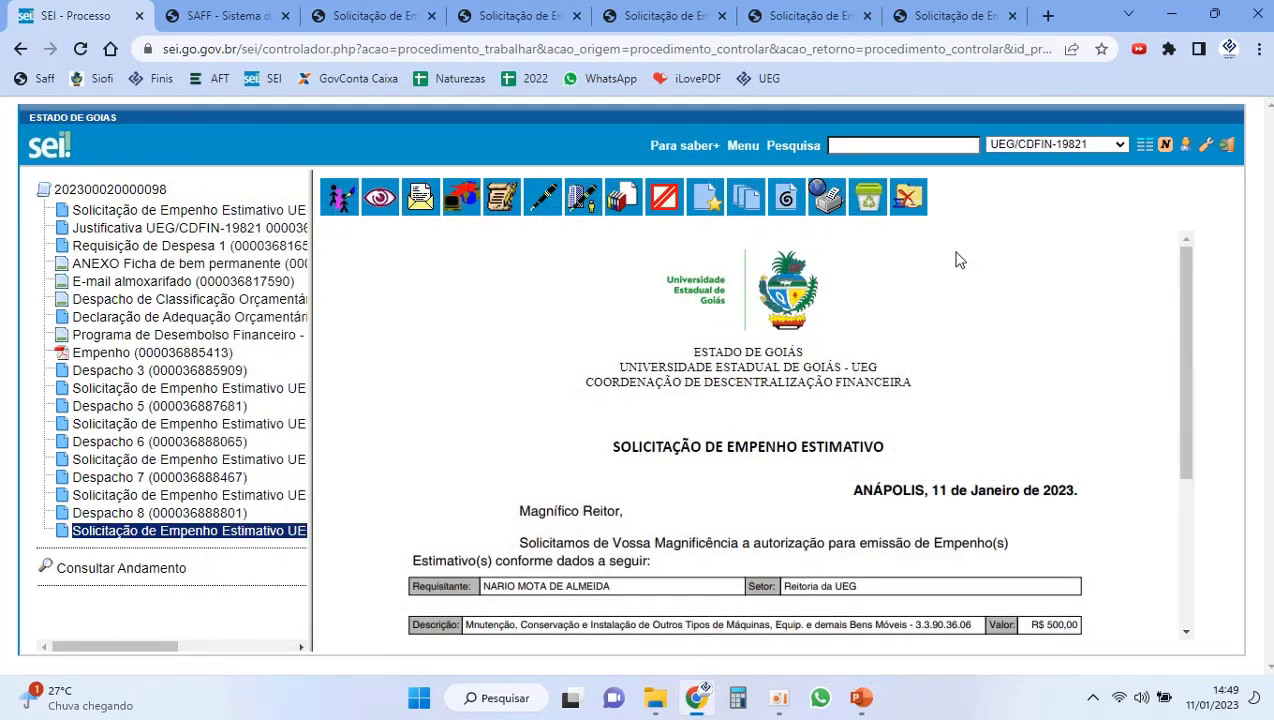
pyautogui.scroll(-3, 767, 408)
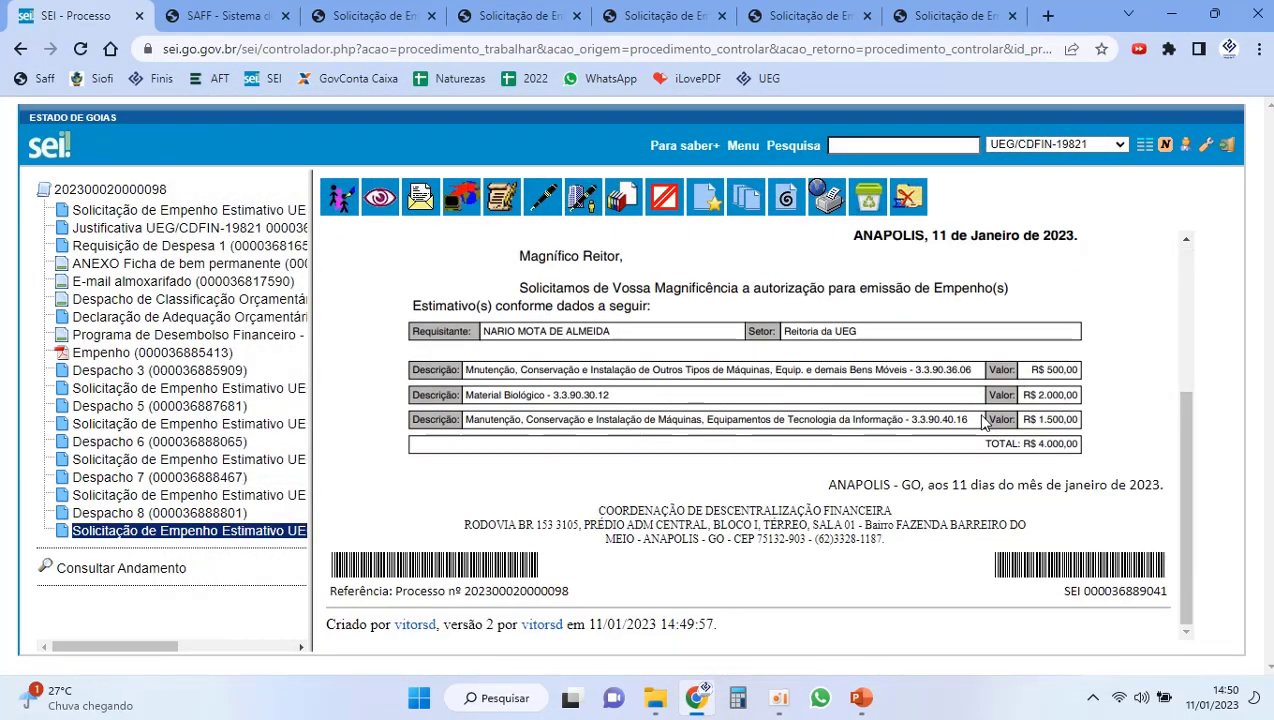
# Step: Create a Despacho in the process from the standard text Remanejamento with Público access level
pyautogui.click(98, 191)
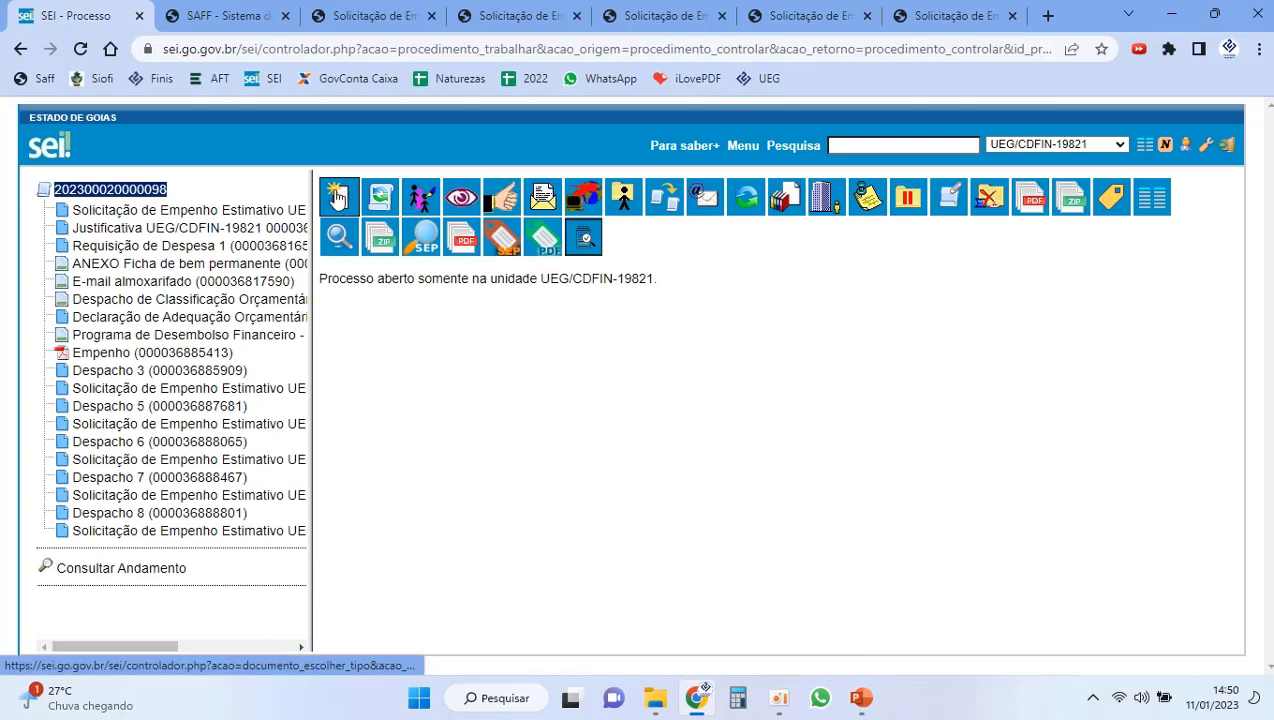
pyautogui.click(339, 195)
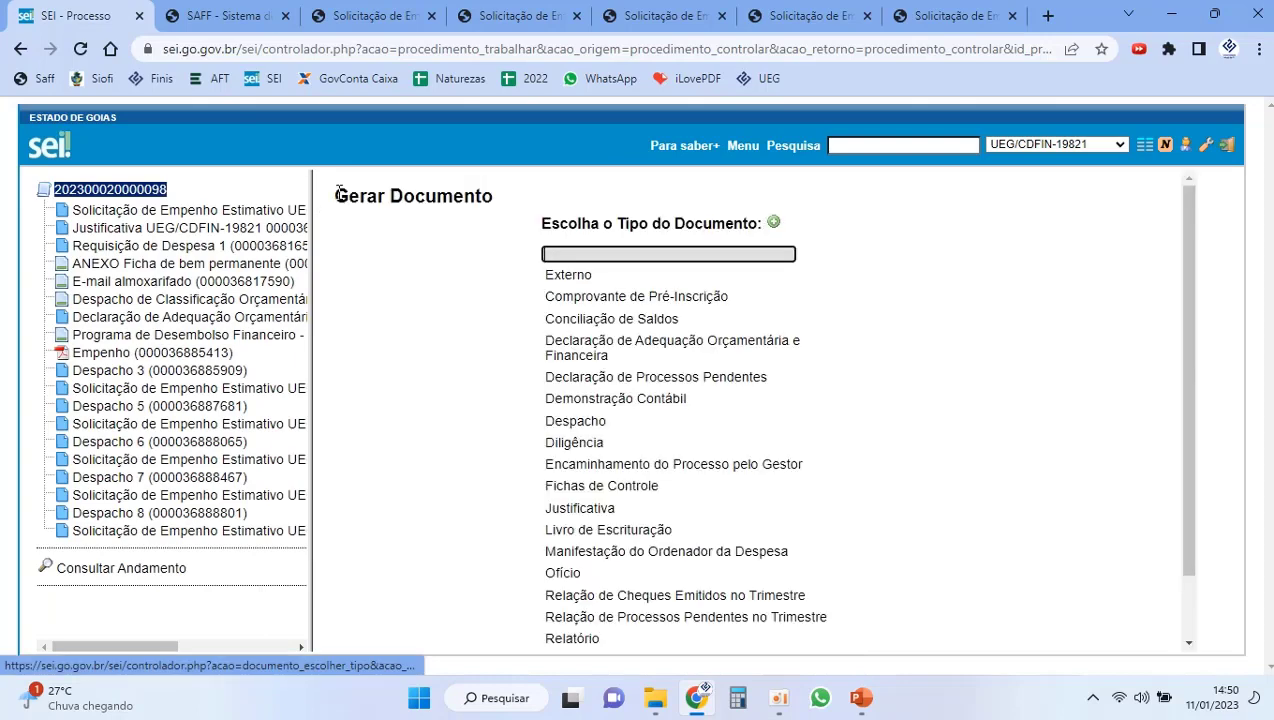
pyautogui.click(577, 421)
pyautogui.click(500, 308)
pyautogui.click(488, 326)
pyautogui.click(685, 327)
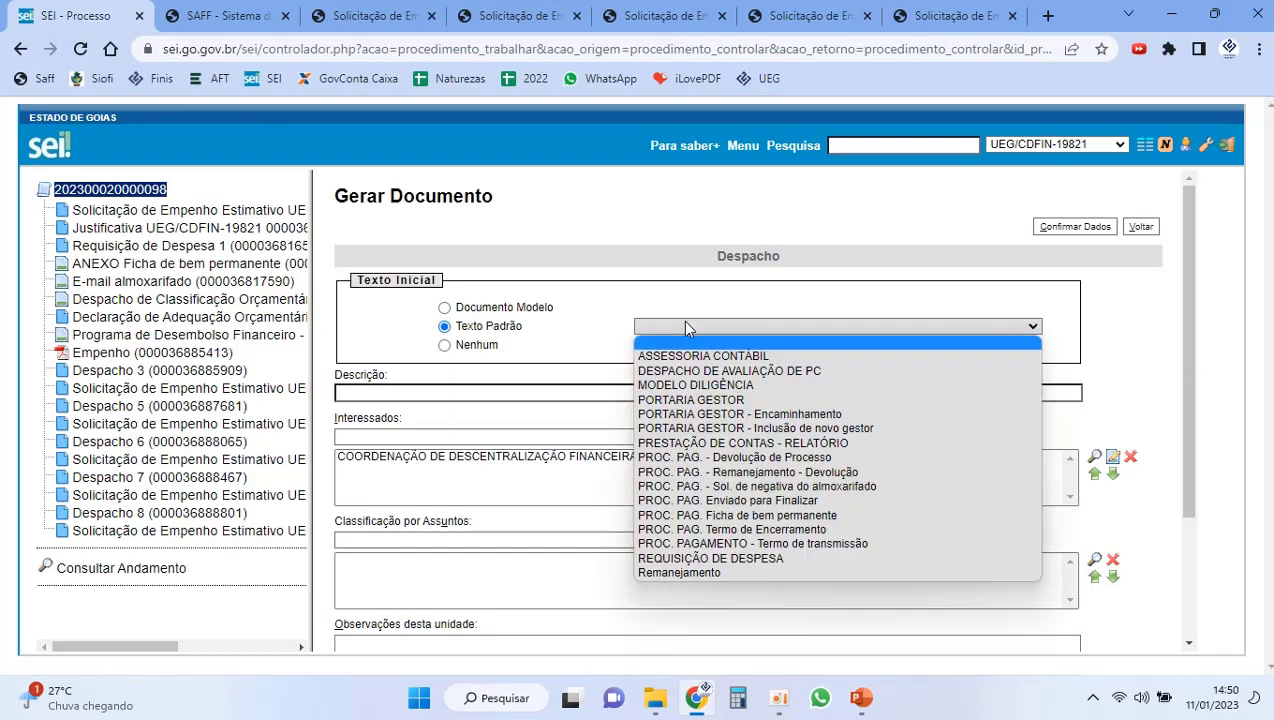
pyautogui.click(699, 572)
pyautogui.scroll(-3, 852, 516)
pyautogui.click(893, 571)
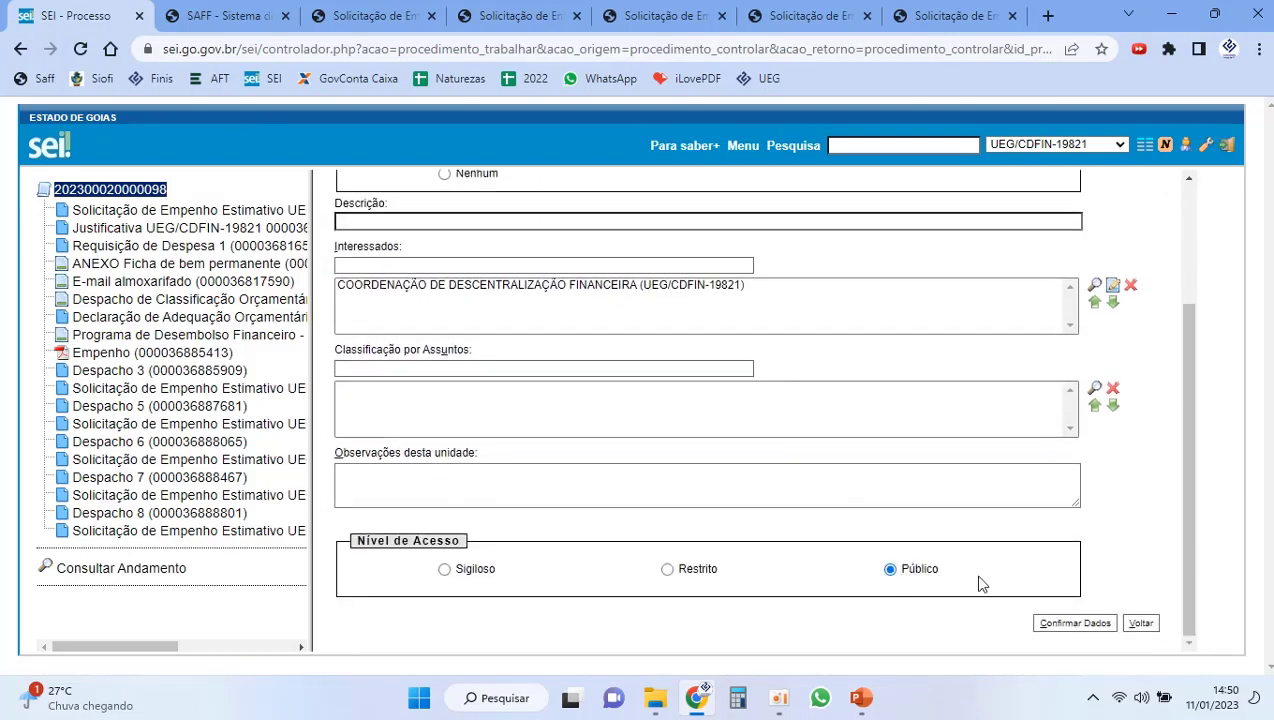
pyautogui.click(1063, 626)
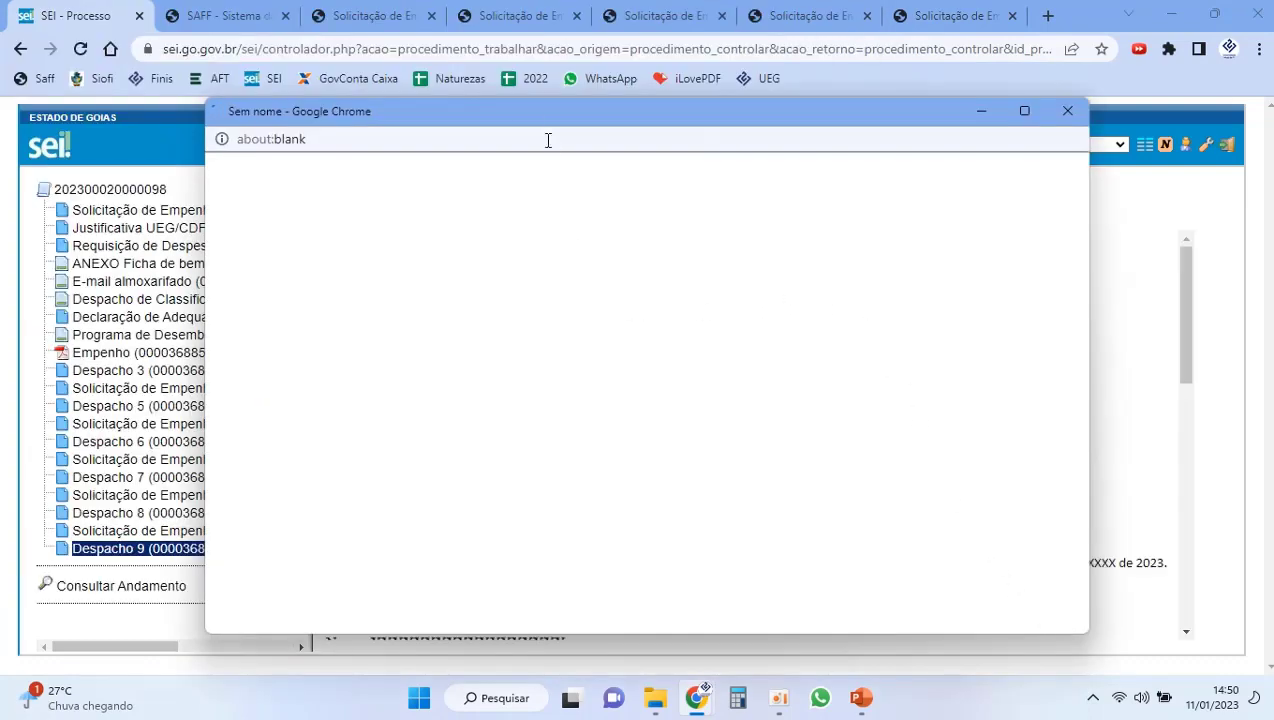
# Step: Enter "Solicitação de Remanejamento" as the despacho's Assunto
pyautogui.moveTo(529, 117); pyautogui.dragTo(669, 129)
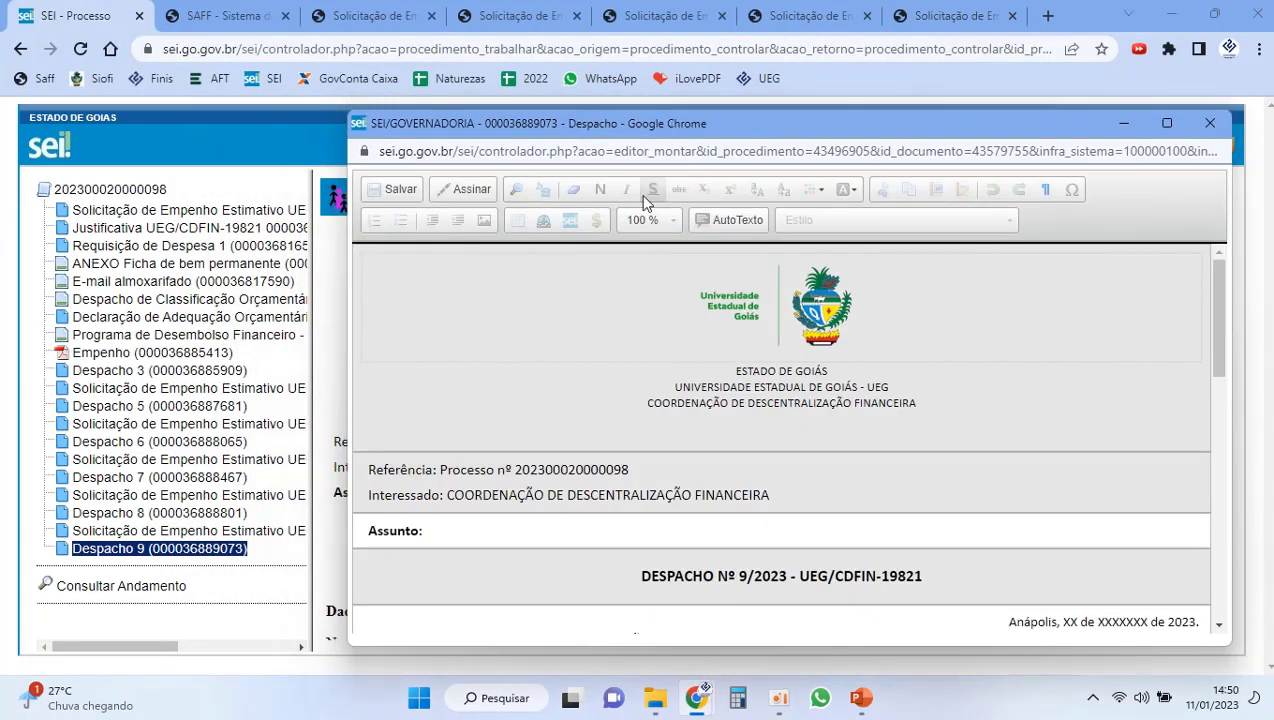
pyautogui.click(475, 527)
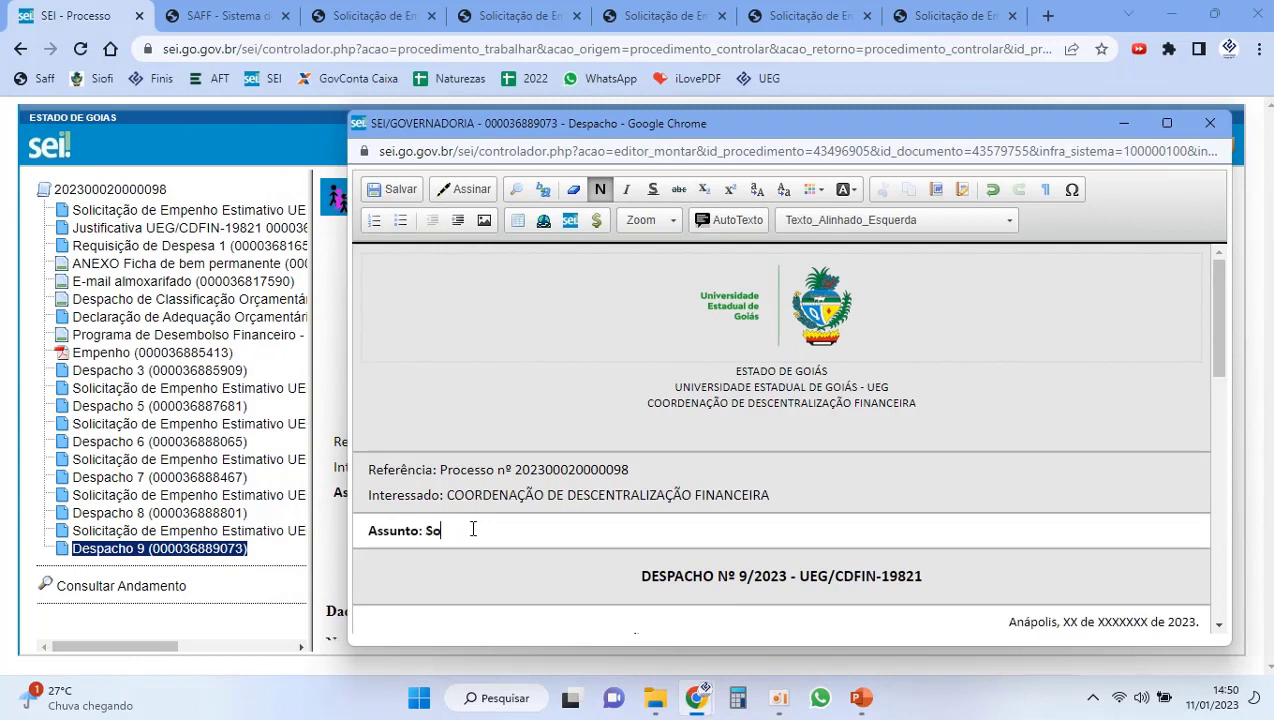
pyautogui.write('Solicitação de Remanejamento')
pyautogui.scroll(-3, 580, 378)
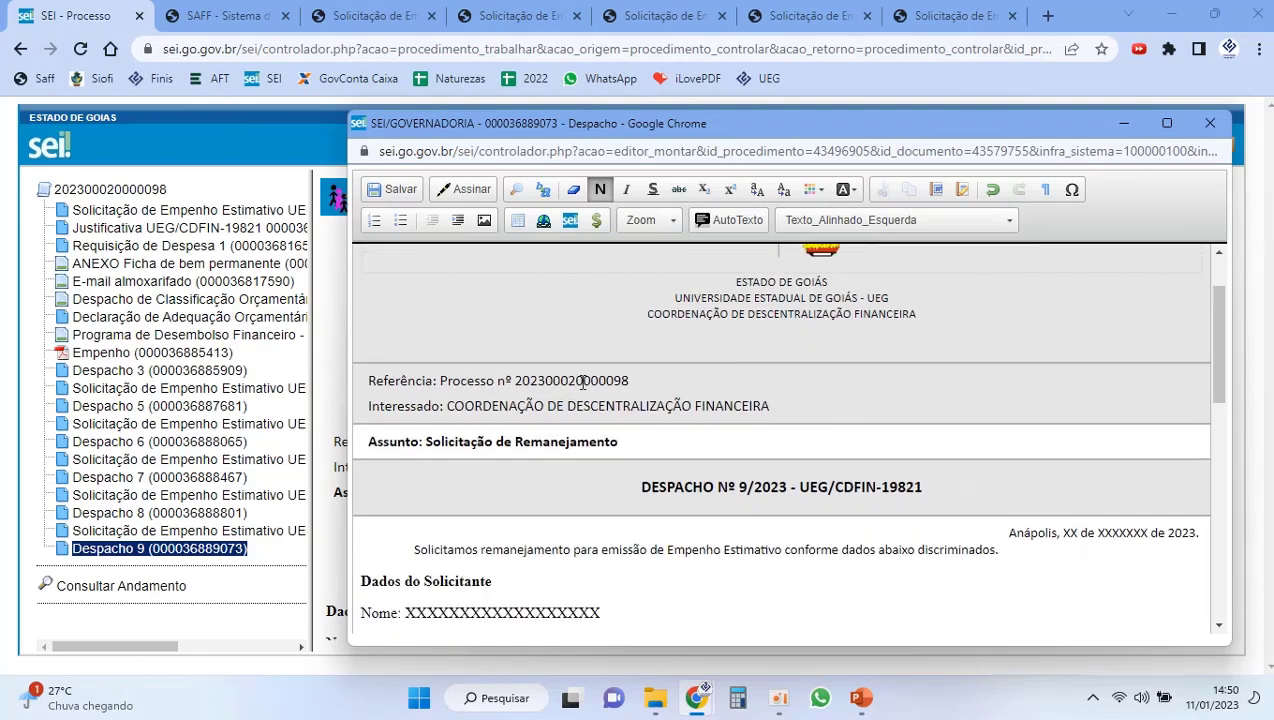
pyautogui.doubleClick(1068, 340)
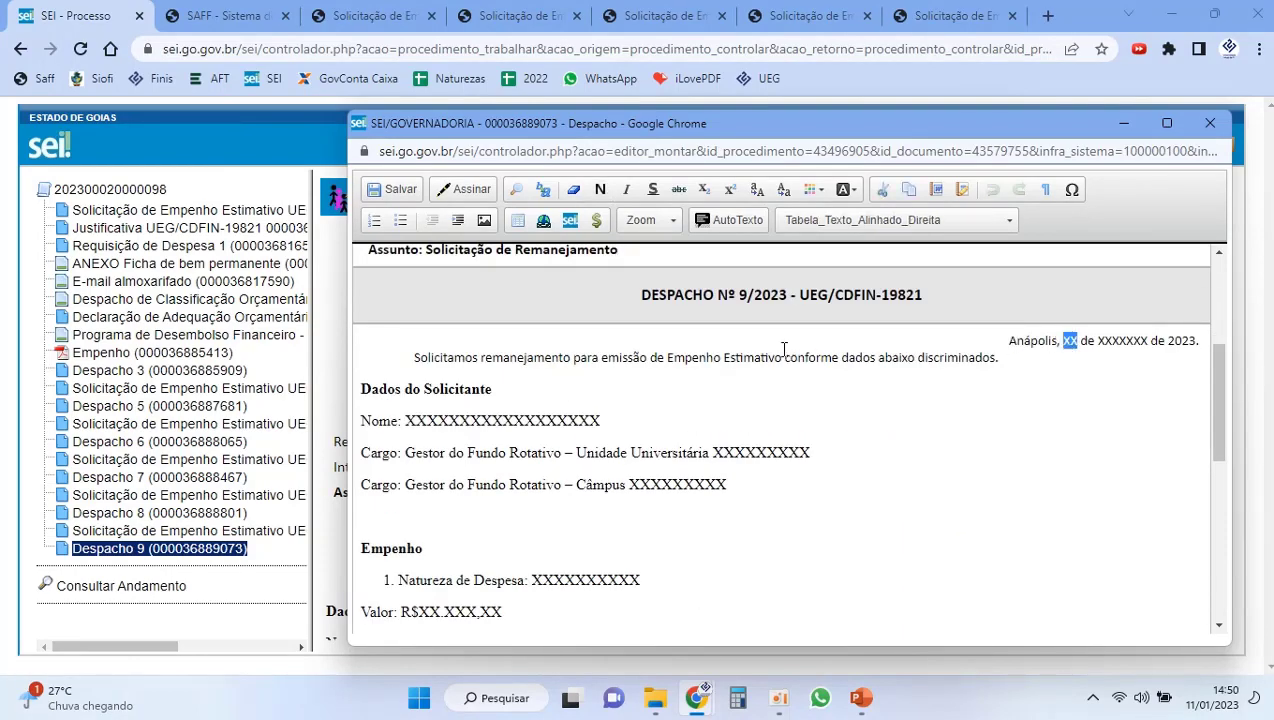
pyautogui.doubleClick(451, 420)
pyautogui.moveTo(692, 452); pyautogui.dragTo(712, 501)
# Step: Bring the Valor line of the Empenho section into numbered item 1, on its own line under Natureza de Despesa
pyautogui.scroll(-2, 712, 501)
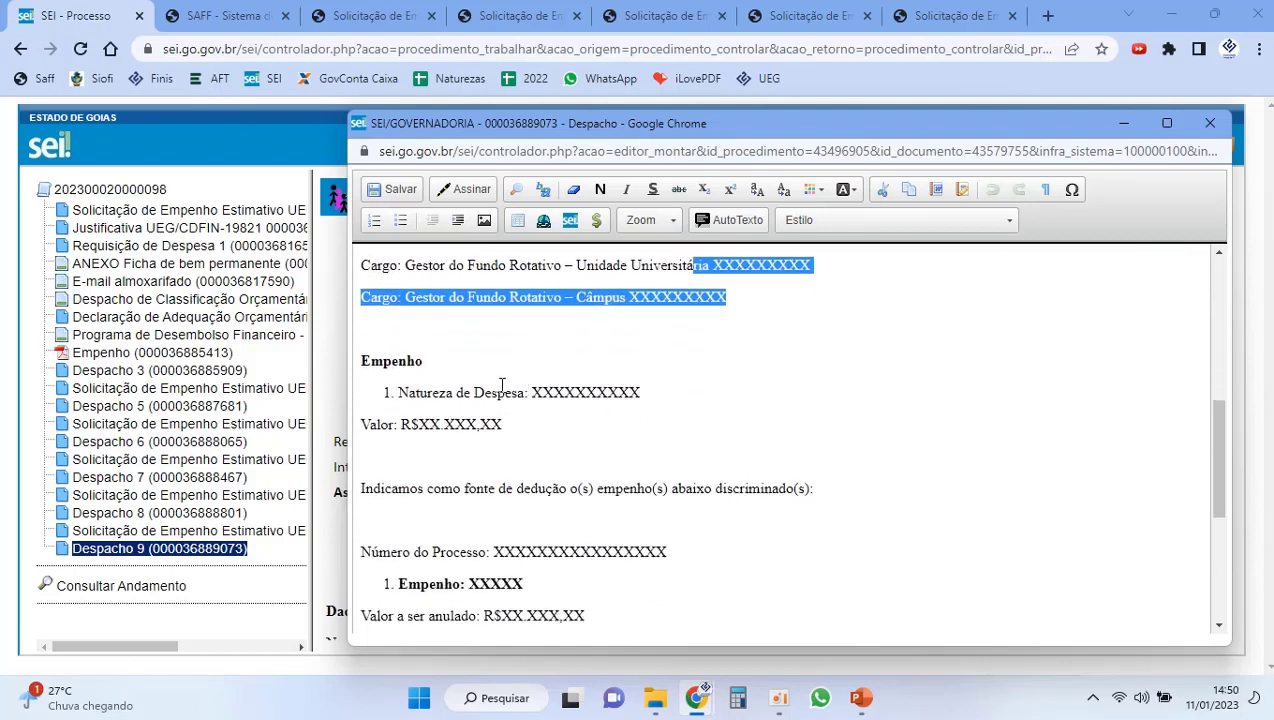
pyautogui.click(361, 425)
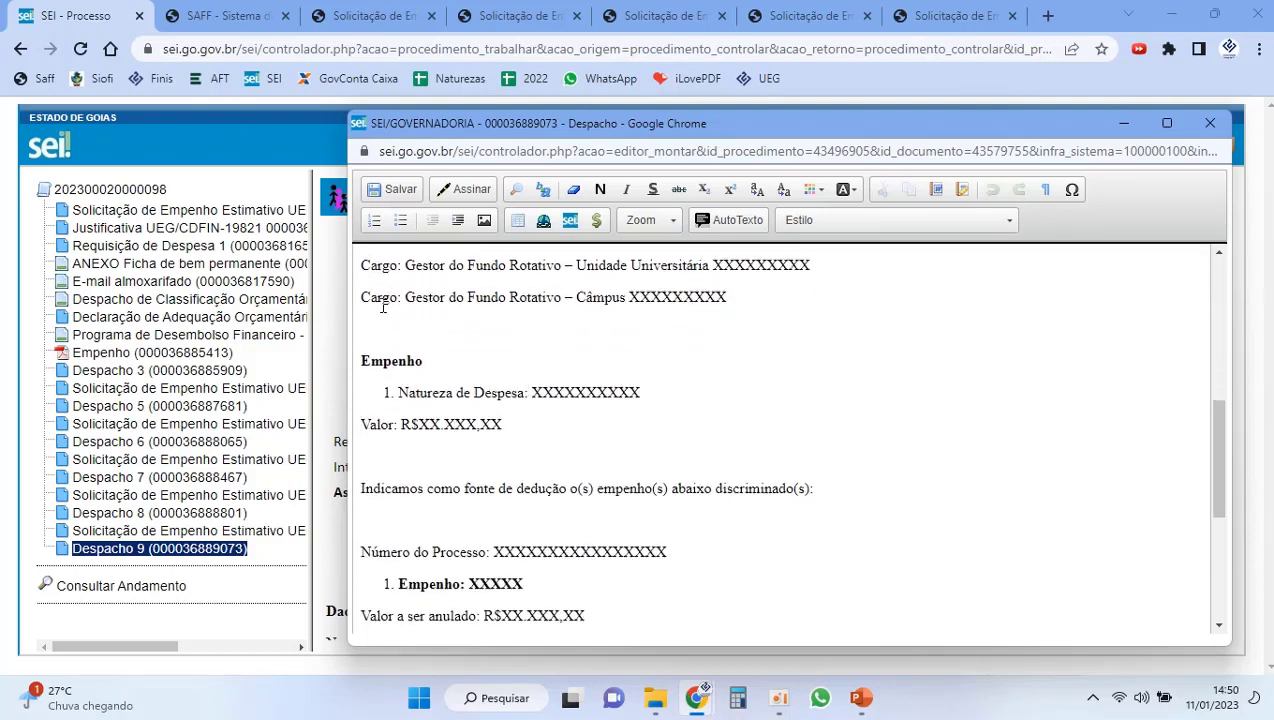
pyautogui.press('BackSpace')
pyautogui.hotkey('shift', 'Return')
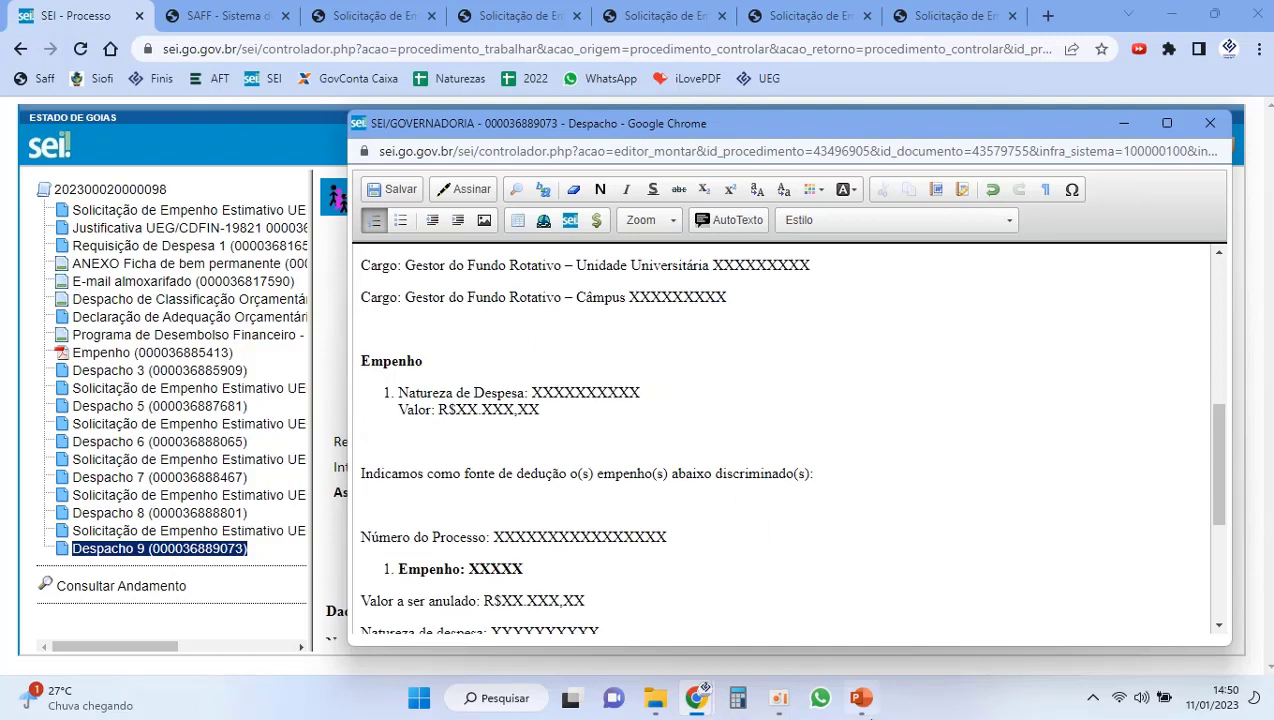
# Step: Check target E on the PowerPoint slide and enter 3.3.30.12 as item 1's Natureza de Despesa in the despacho
pyautogui.click(862, 700)
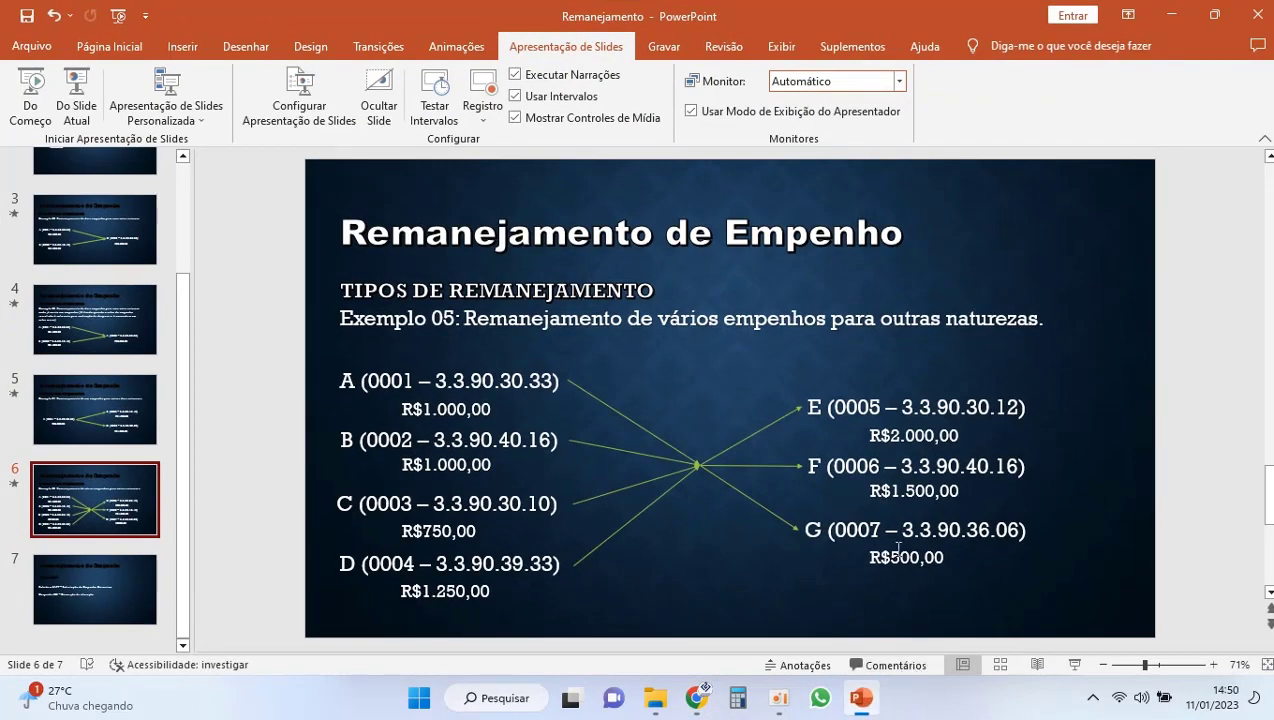
pyautogui.click(862, 699)
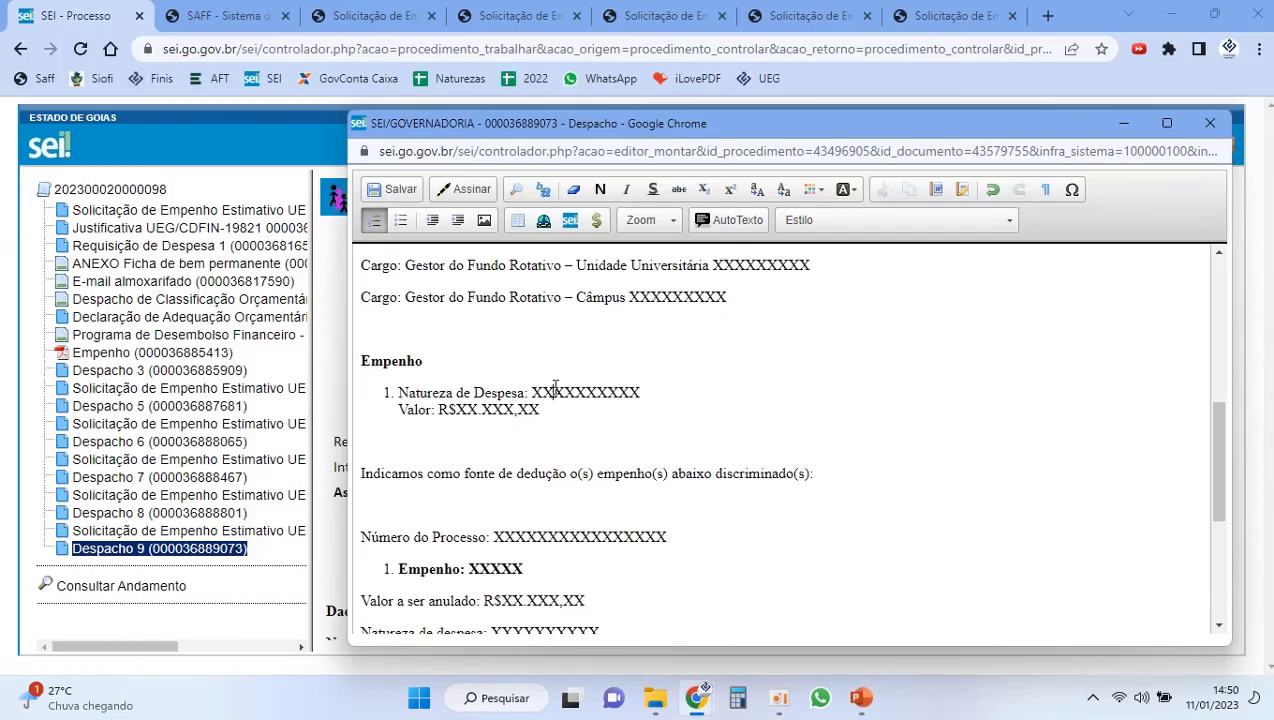
pyautogui.doubleClick(555, 390)
pyautogui.write('3.3.50')
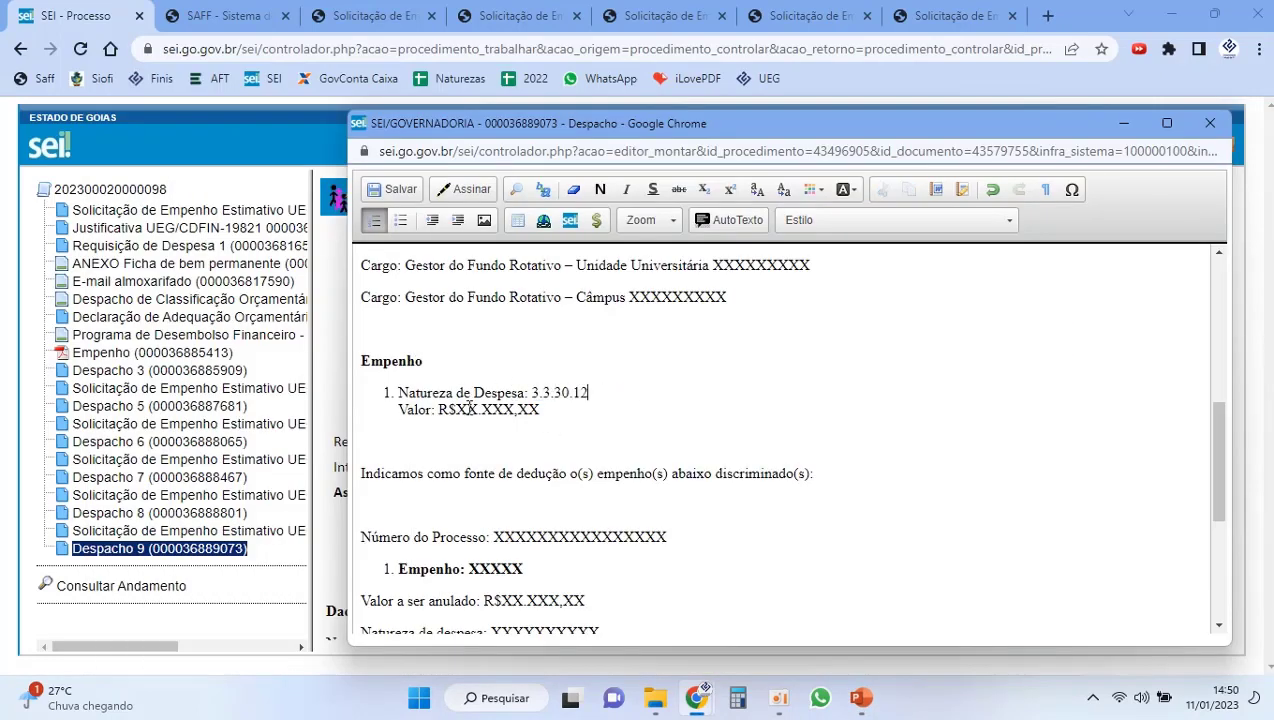
# Step: Set item 1's Valor to R$2.000,00, checking the amount against target E on the slide
pyautogui.doubleClick(464, 411)
pyautogui.write('1')
pyautogui.doubleClick(484, 410)
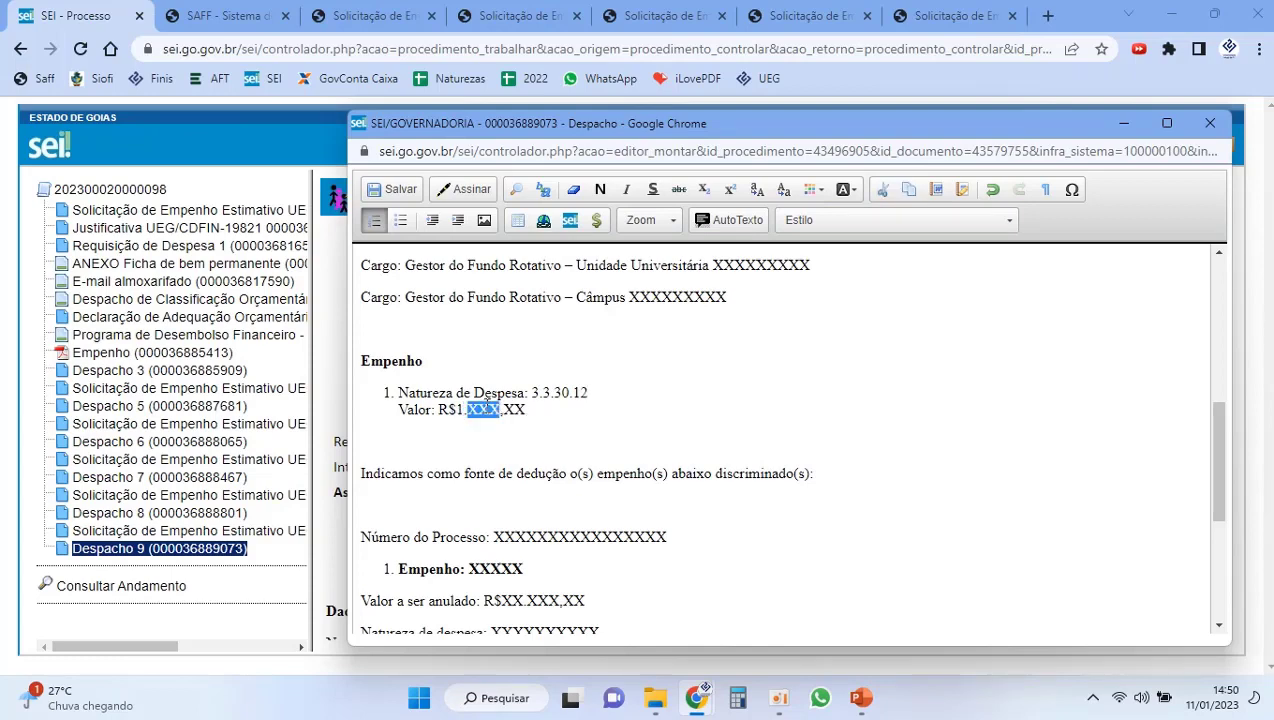
pyautogui.write('000')
pyautogui.doubleClick(505, 409)
pyautogui.write('0')
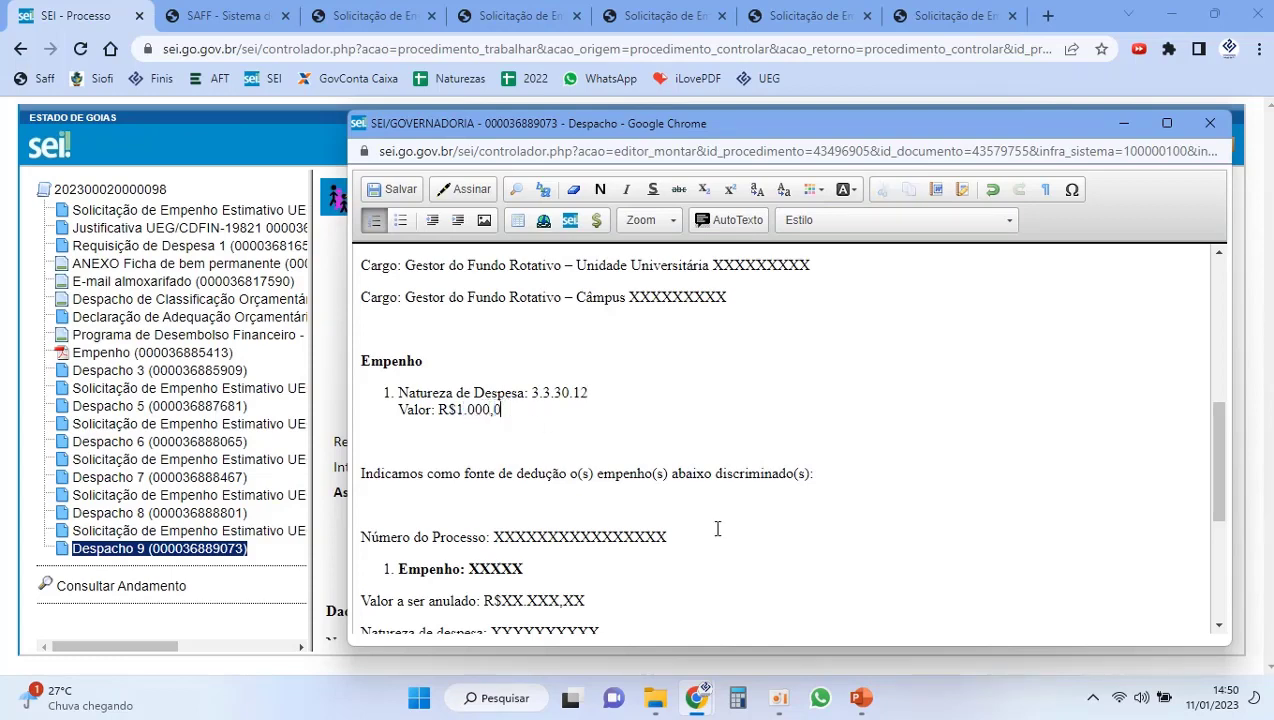
pyautogui.click(860, 697)
pyautogui.click(860, 697)
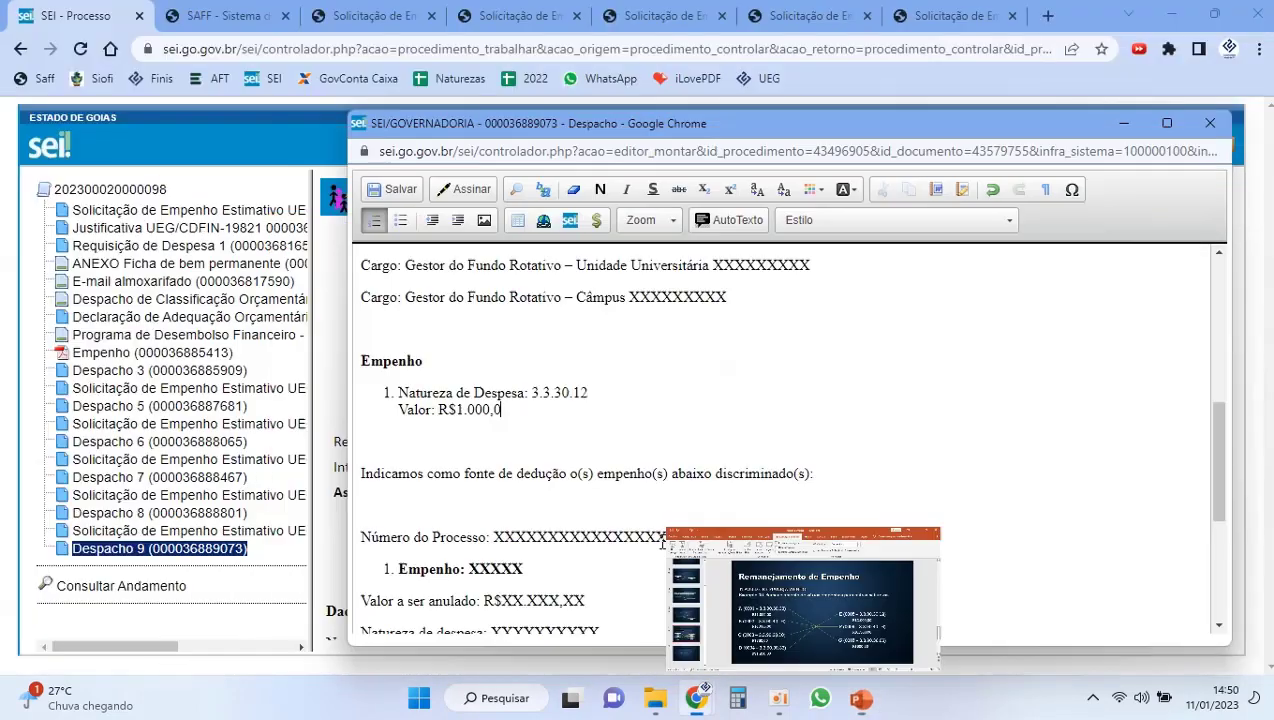
pyautogui.write('2')
pyautogui.click(519, 405)
pyautogui.write('0')
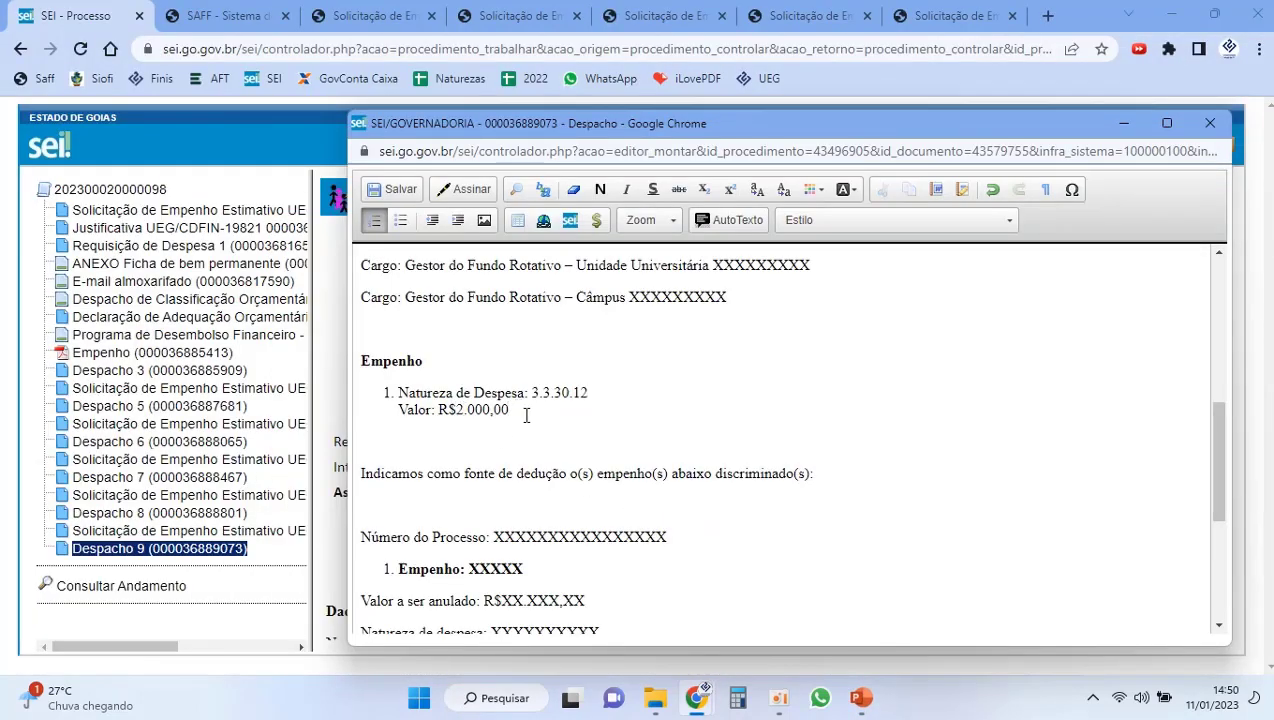
# Step: Add item 2 to the Empenho list as a copy of item 1's Natureza de Despesa and Valor lines
pyautogui.press('Return')
pyautogui.moveTo(524, 414); pyautogui.dragTo(405, 390)
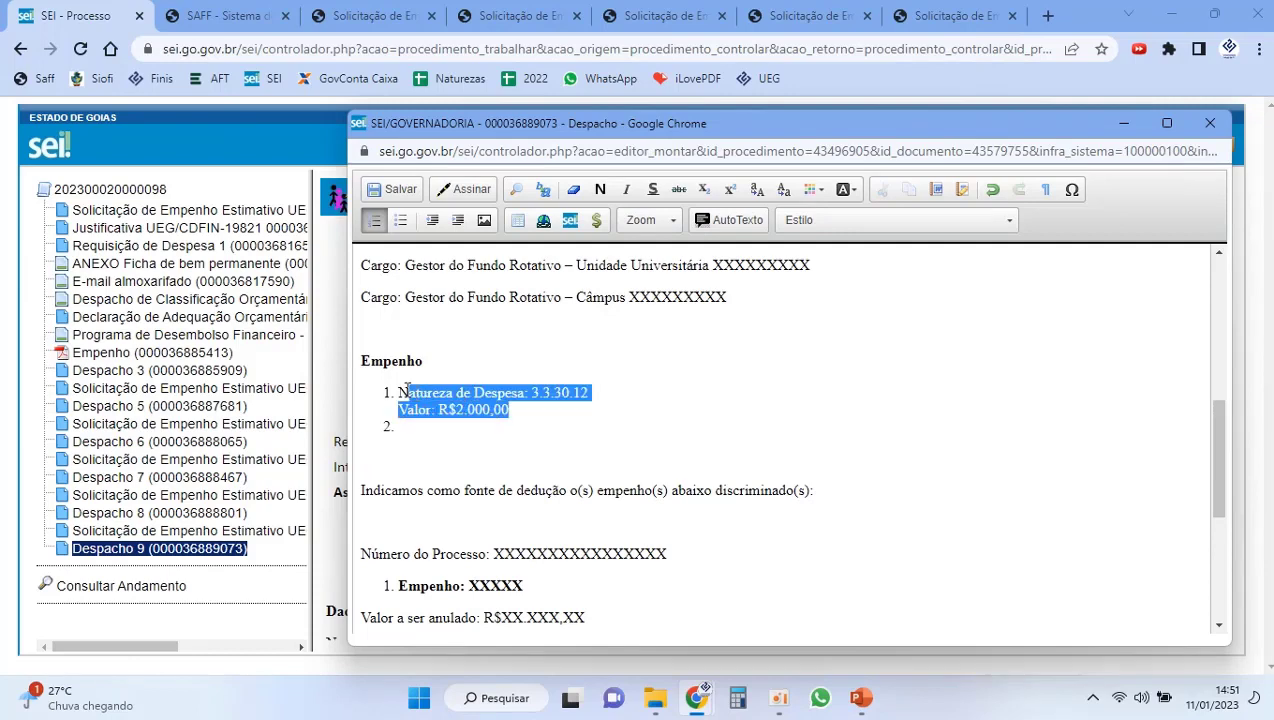
pyautogui.hotkey('ctrl', 'c')
pyautogui.click(402, 427)
pyautogui.hotkey('ctrl', 'v')
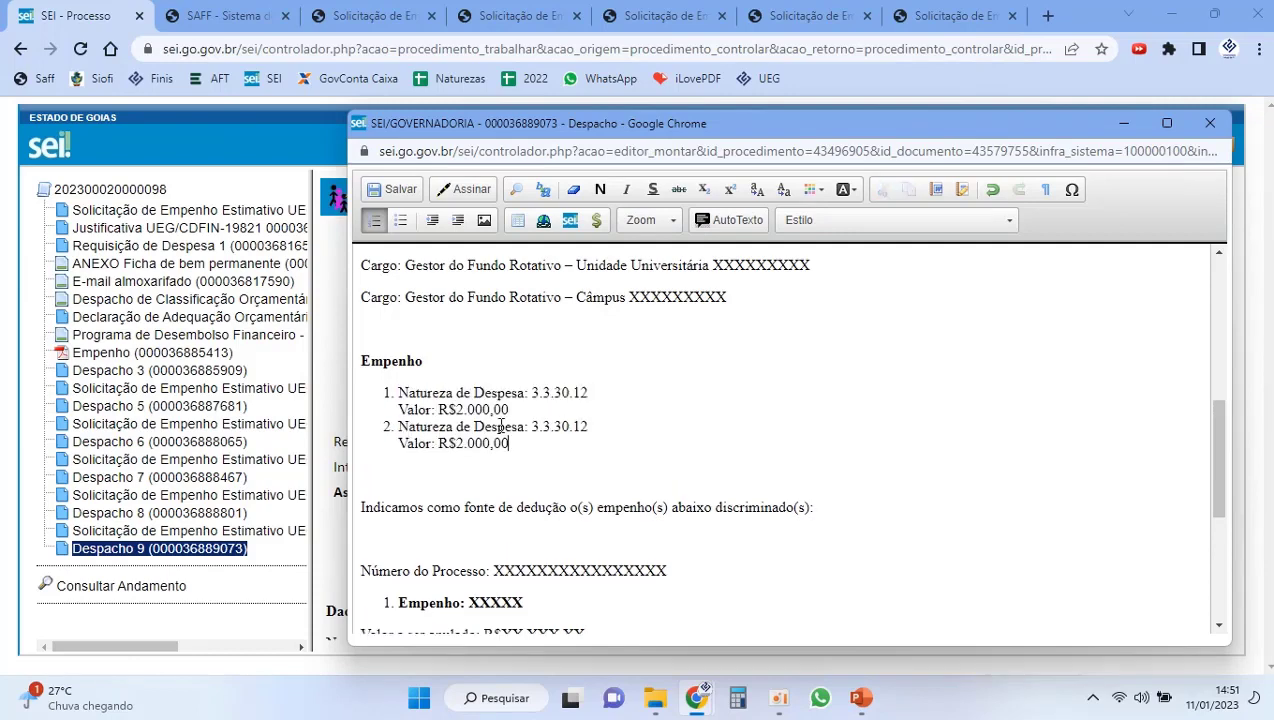
# Step: Set item 2 to Natureza de Despesa 3.3.40.16 and Valor R$1.500,00, using target F on the slide
pyautogui.click(860, 697)
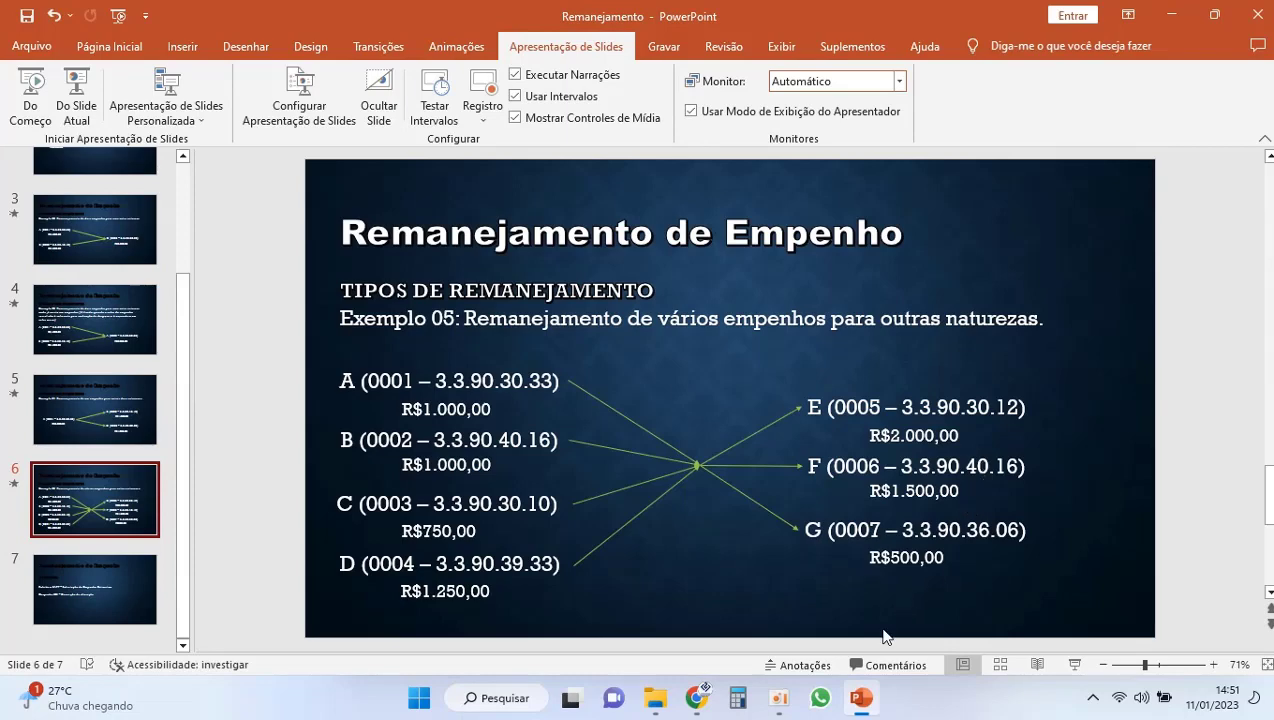
pyautogui.click(860, 697)
pyautogui.moveTo(553, 426); pyautogui.dragTo(587, 420)
pyautogui.write('40')
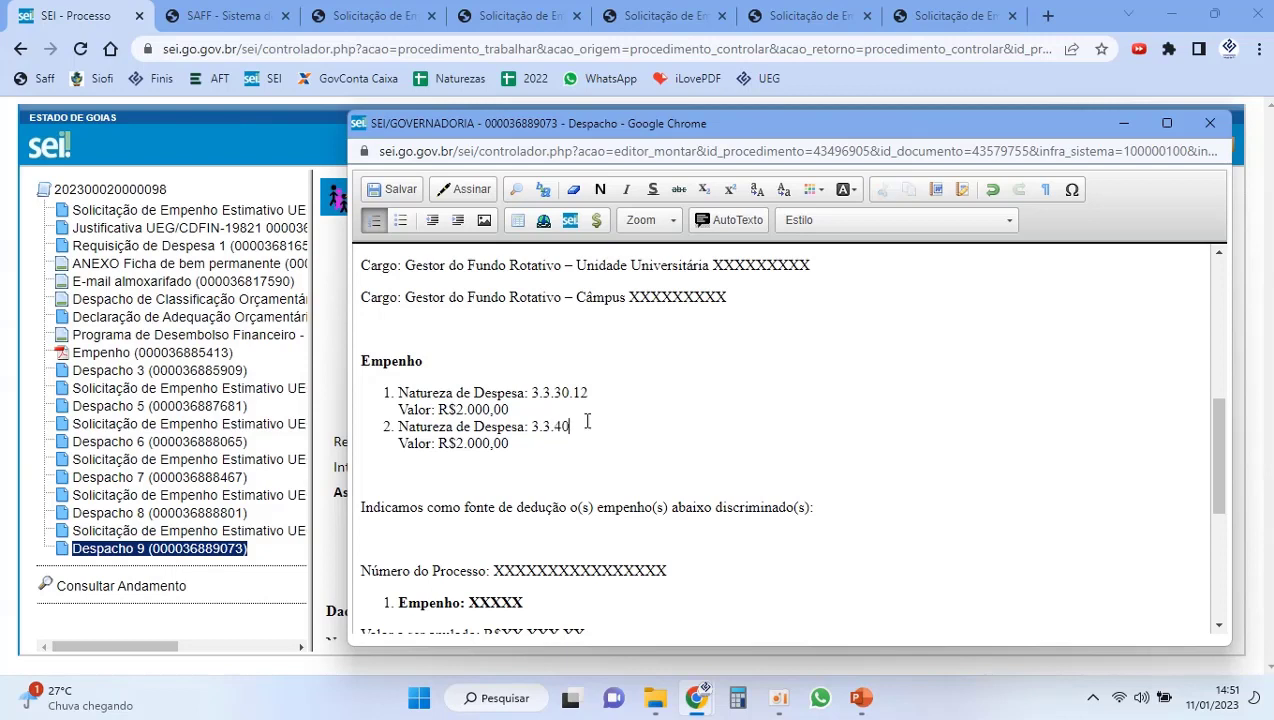
pyautogui.moveTo(458, 443); pyautogui.dragTo(476, 443)
pyautogui.write('1.5')
# Step: Add item 3 to the Empenho list as a copy of item 2's Natureza de Despesa and Valor lines
pyautogui.press('Return')
pyautogui.moveTo(515, 445); pyautogui.dragTo(398, 426)
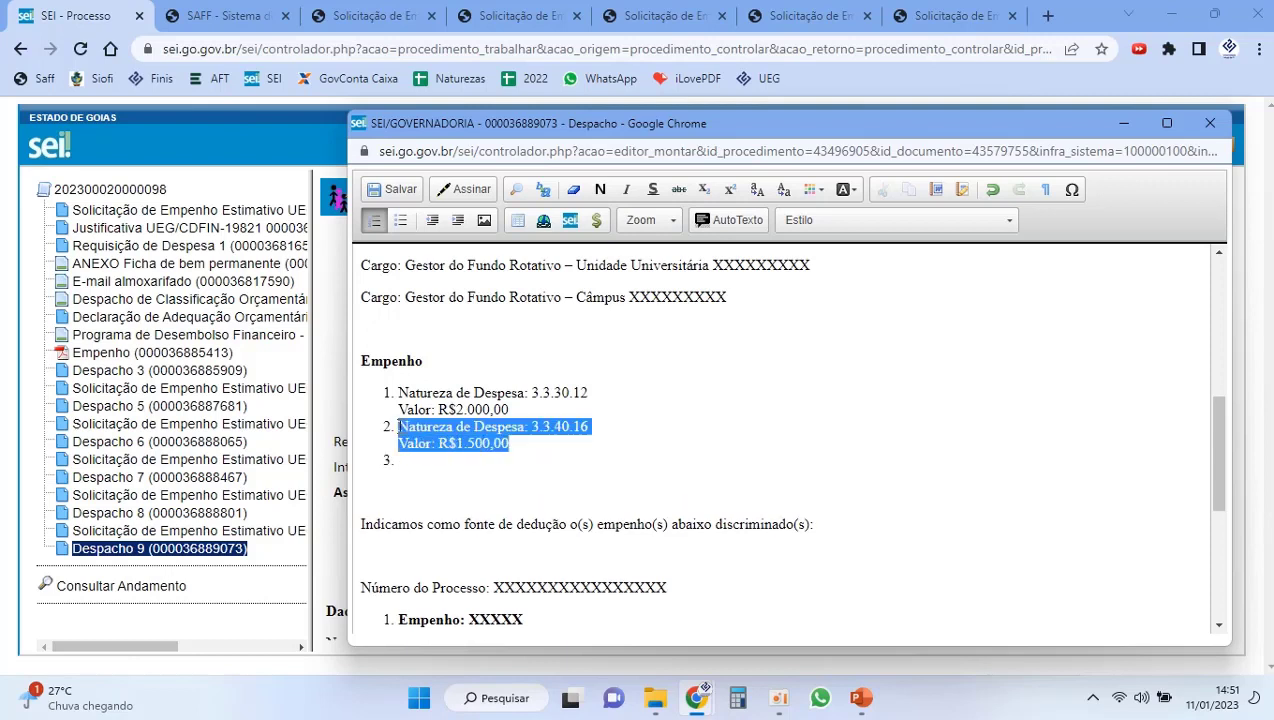
pyautogui.click(419, 461)
pyautogui.hotkey('ctrl', 'v')
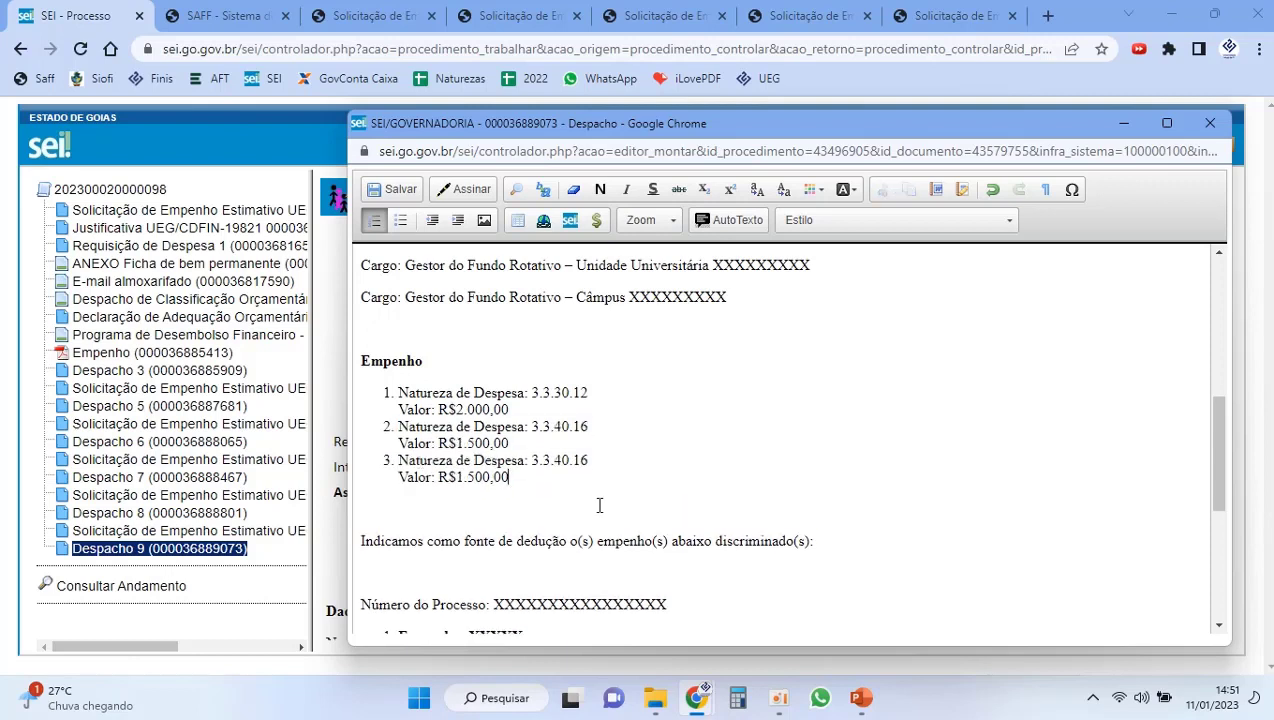
# Step: Set item 3 to Natureza de Despesa 3.3.36.06 and Valor R$500,00, using target G on the slide
pyautogui.click(860, 698)
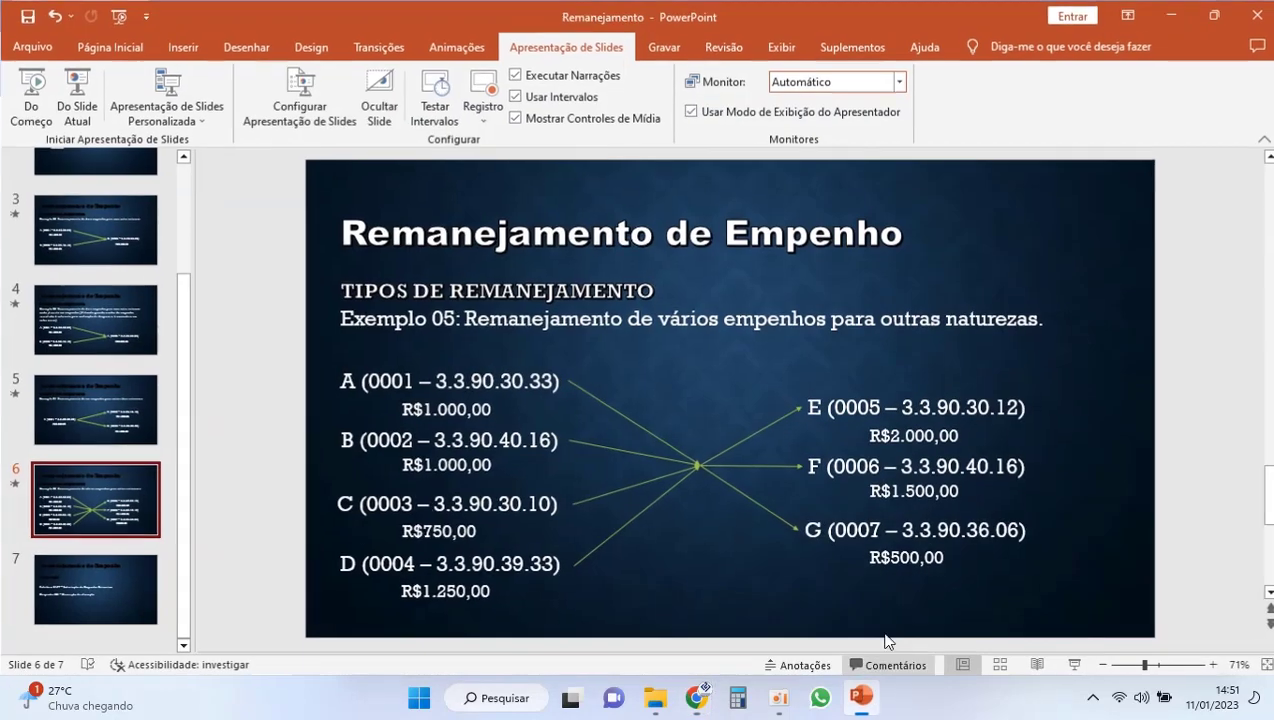
pyautogui.click(858, 702)
pyautogui.moveTo(553, 459); pyautogui.dragTo(589, 461)
pyautogui.write('36.0')
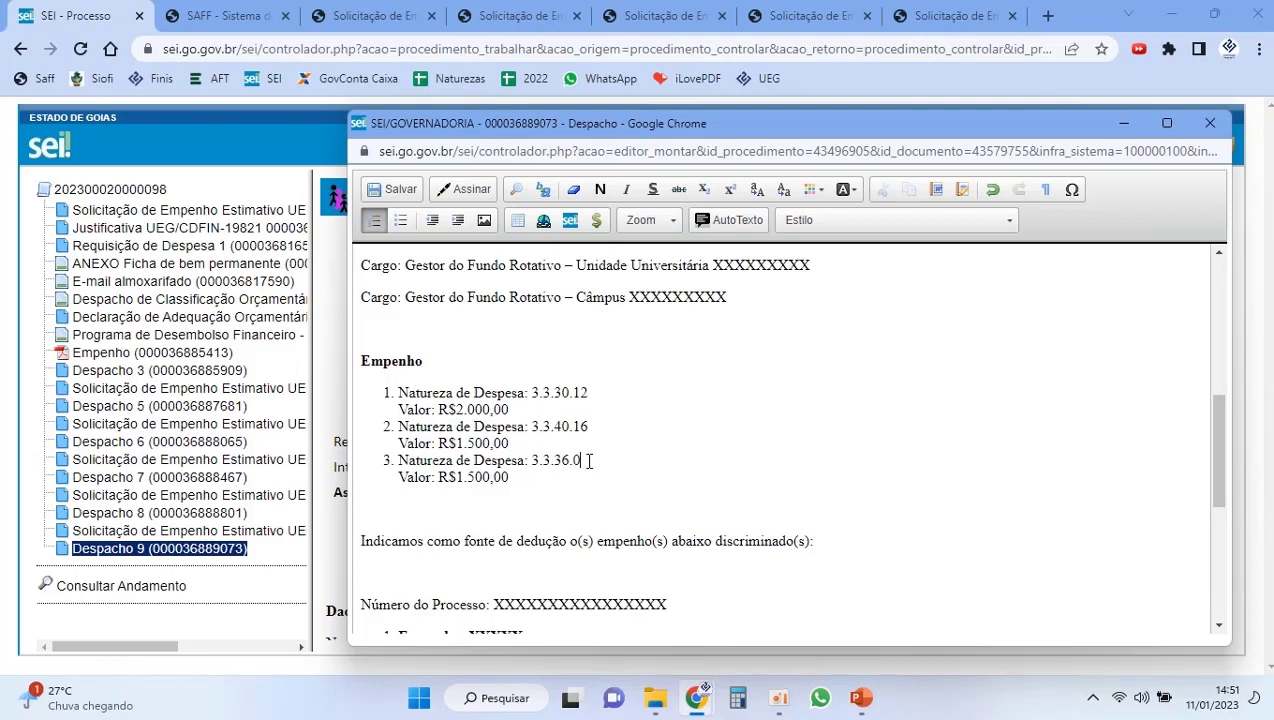
pyautogui.press('BackSpace')
pyautogui.press('BackSpace')
pyautogui.scroll(-1, 472, 427)
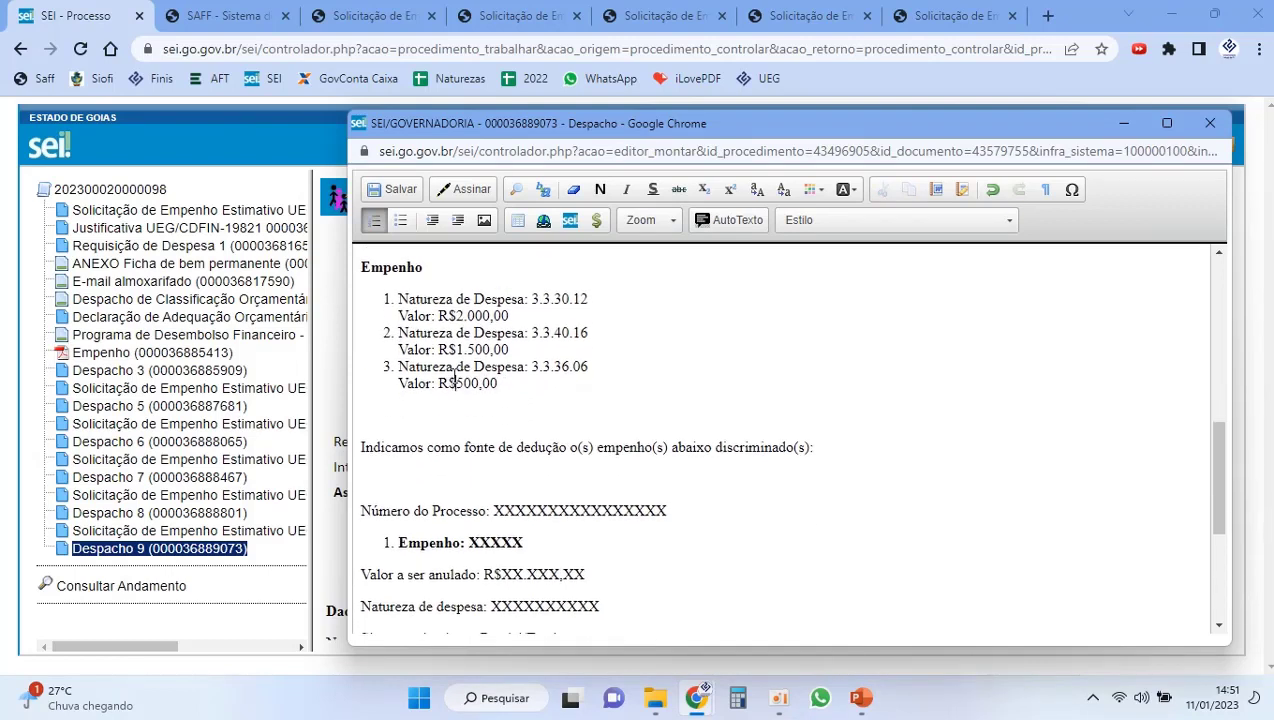
pyautogui.moveTo(403, 297); pyautogui.dragTo(544, 389)
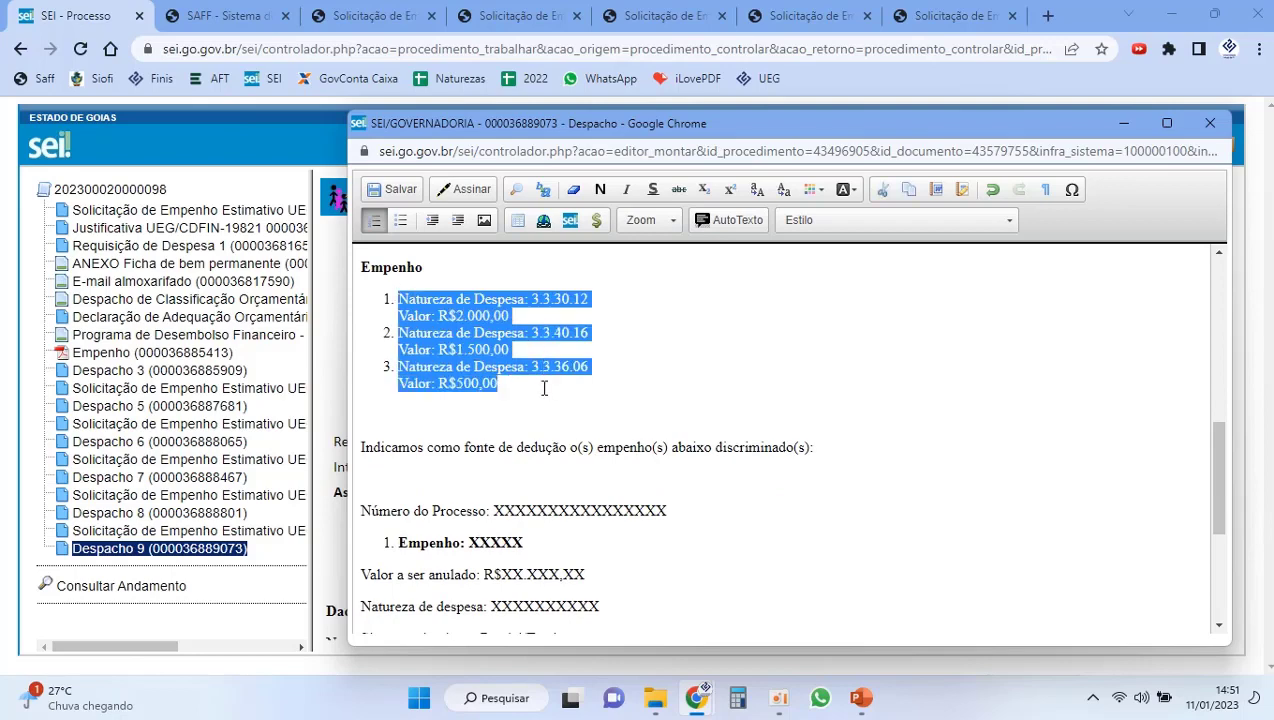
pyautogui.click(555, 396)
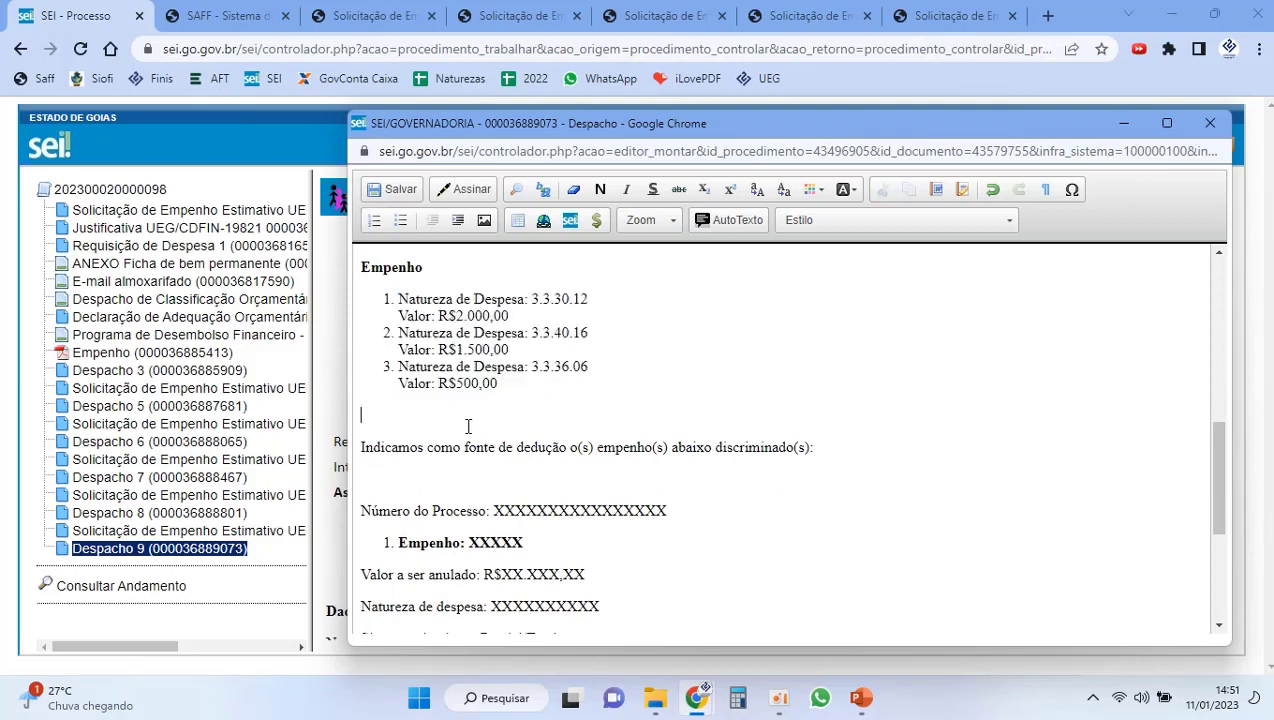
# Step: Join the Valor a ser anulado, Natureza de despesa and Situação lines to the deduction list's Empenho item 1 as indented line breaks
pyautogui.scroll(-1, 467, 427)
pyautogui.click(365, 481)
pyautogui.press('BackSpace')
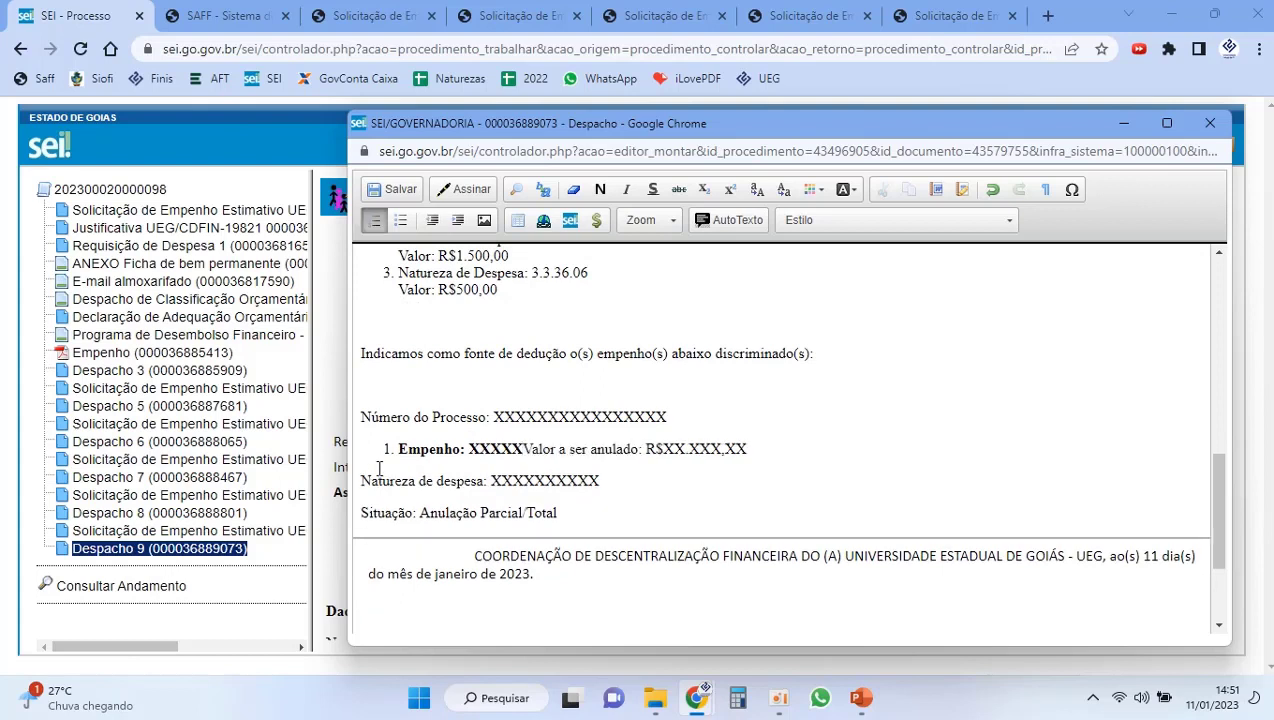
pyautogui.hotkey('shift', 'Return')
pyautogui.click(364, 498)
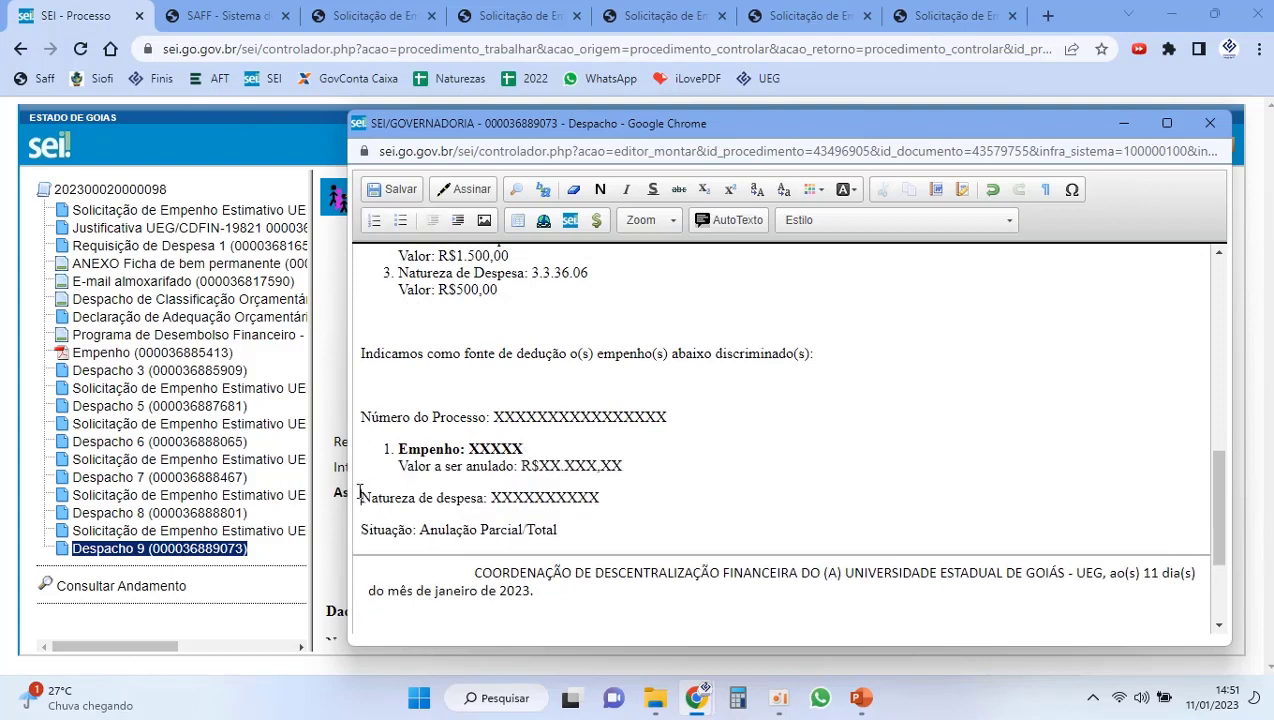
pyautogui.press('BackSpace')
pyautogui.hotkey('shift', 'Return')
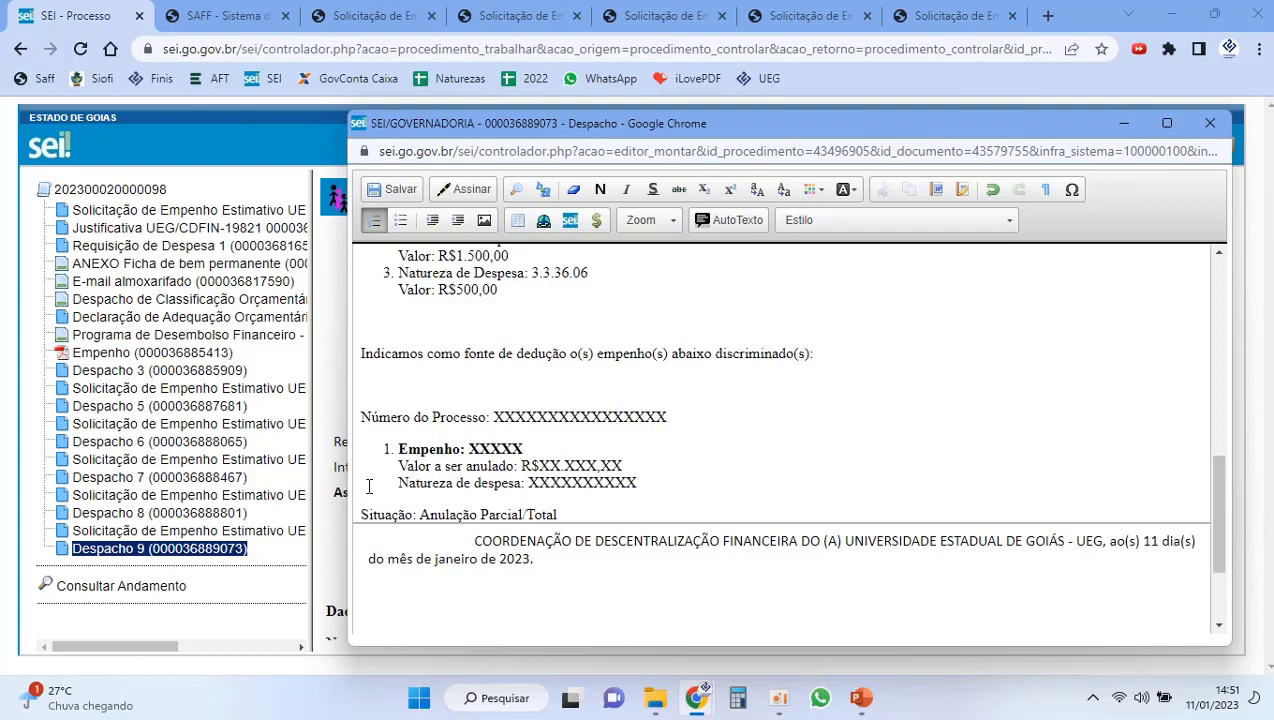
pyautogui.click(360, 512)
pyautogui.press('BackSpace')
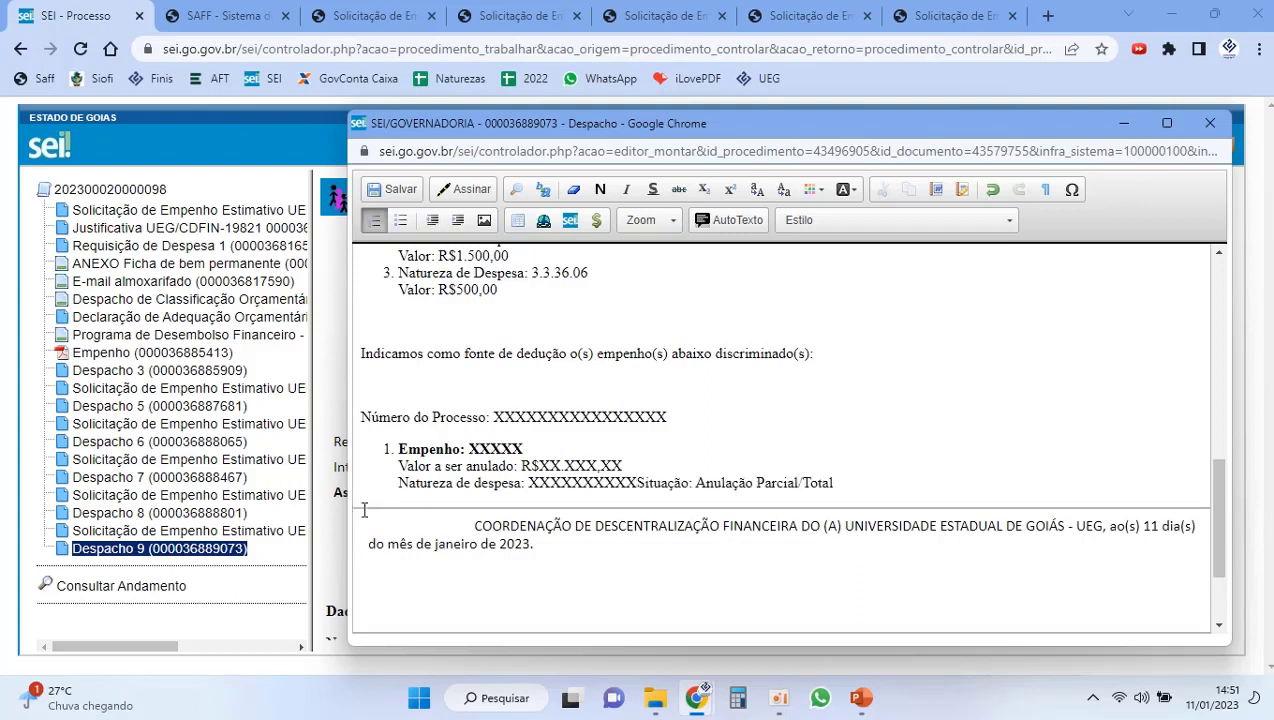
pyautogui.hotkey('shift', 'Return')
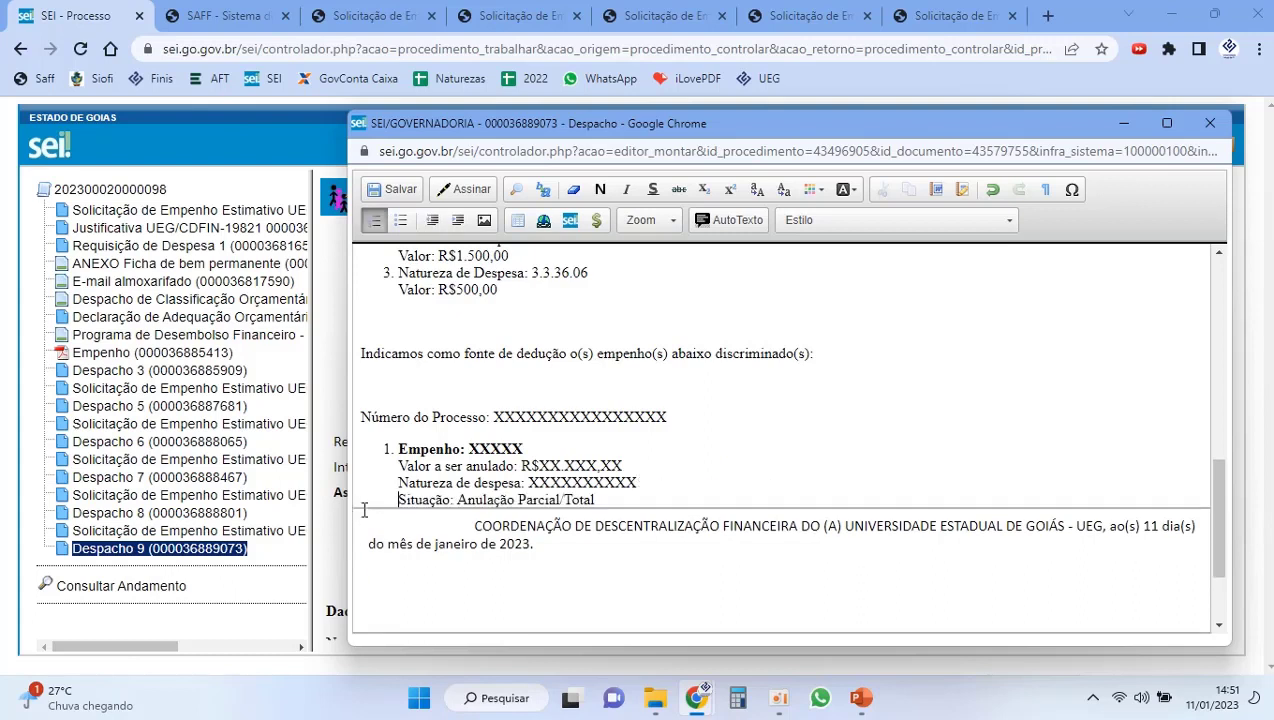
pyautogui.doubleClick(523, 418)
pyautogui.click(44, 189)
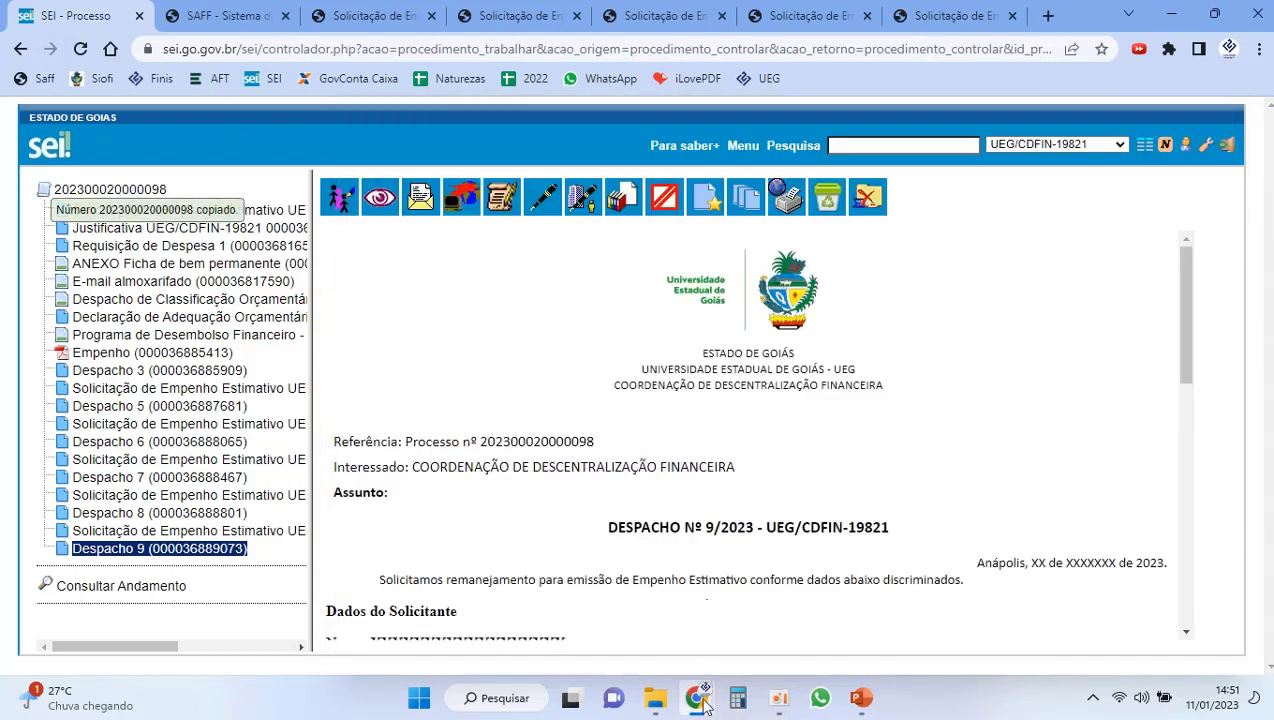
pyautogui.moveTo(697, 698)
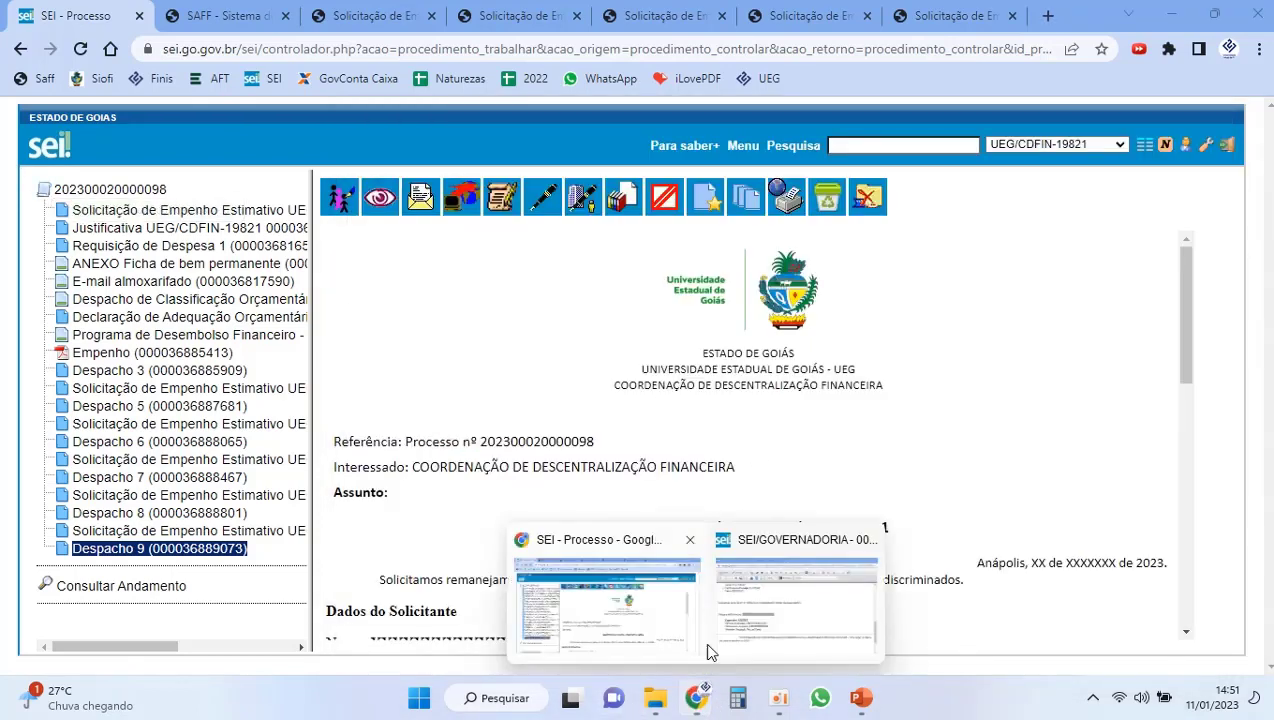
pyautogui.click(712, 650)
pyautogui.doubleClick(600, 417)
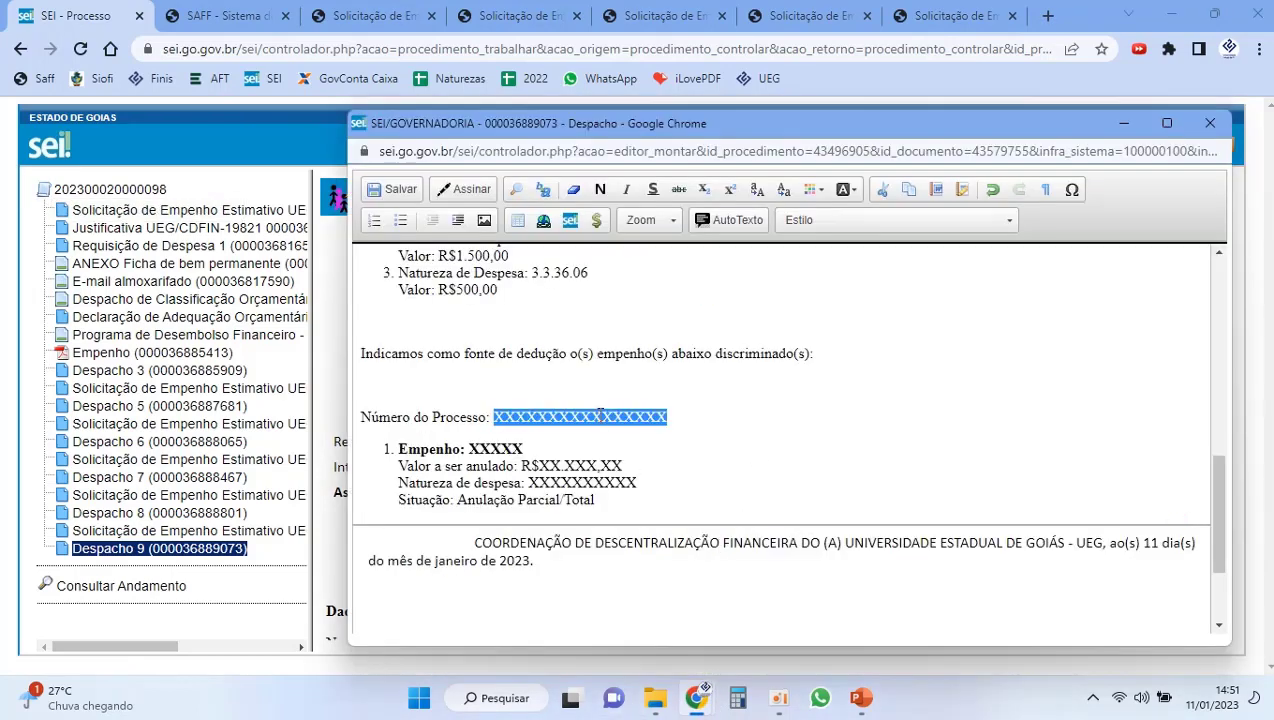
pyautogui.hotkey('ctrl', 'v')
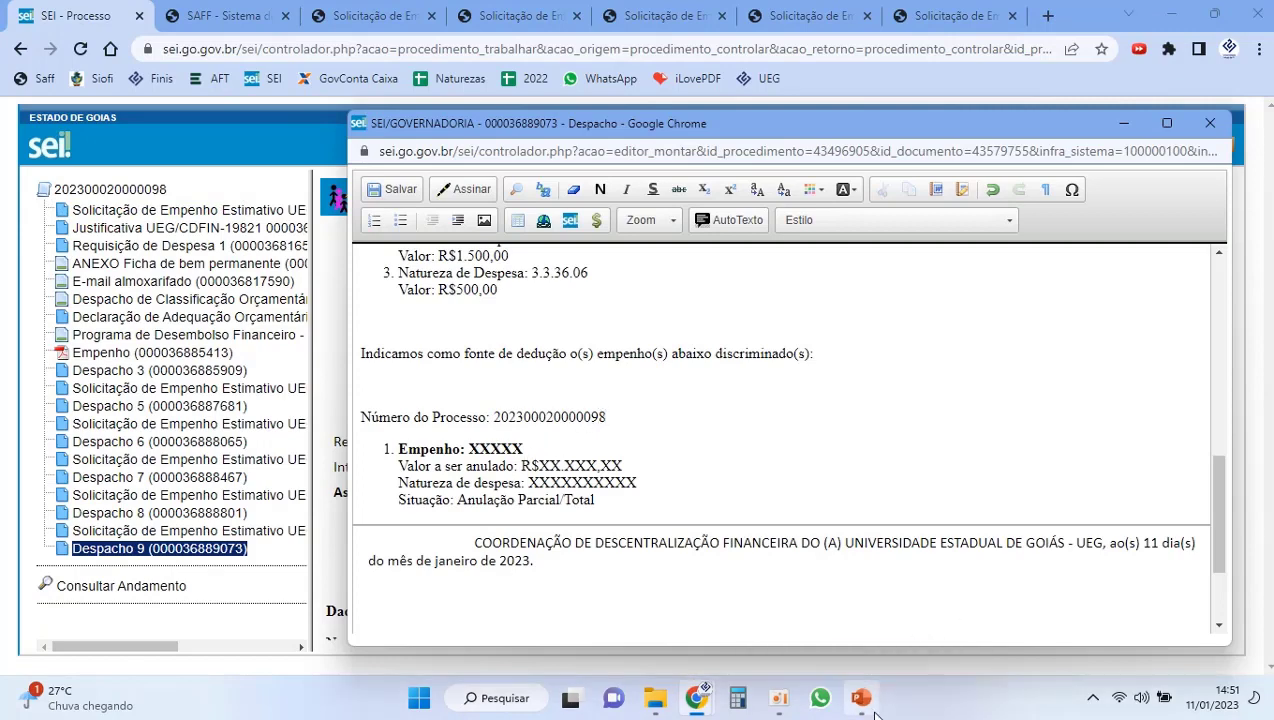